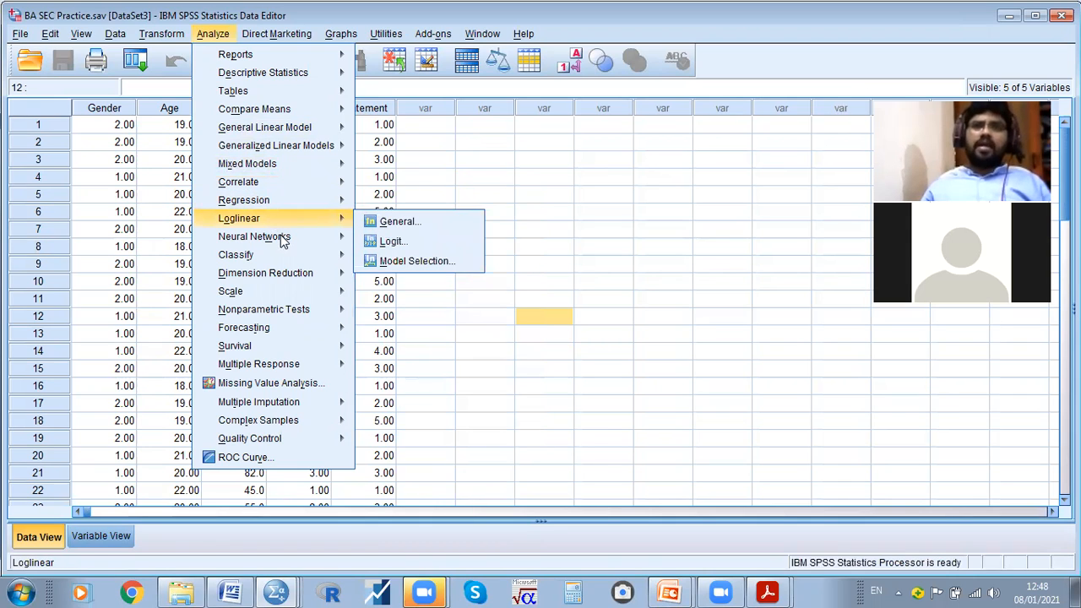
pyautogui.moveTo(287, 247)
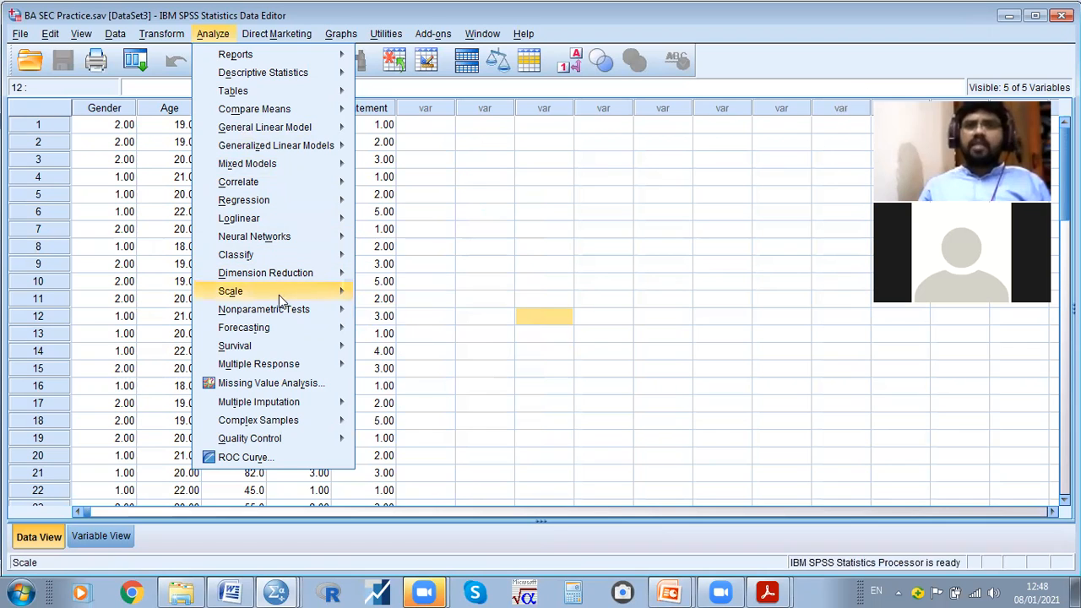
pyautogui.moveTo(282, 313)
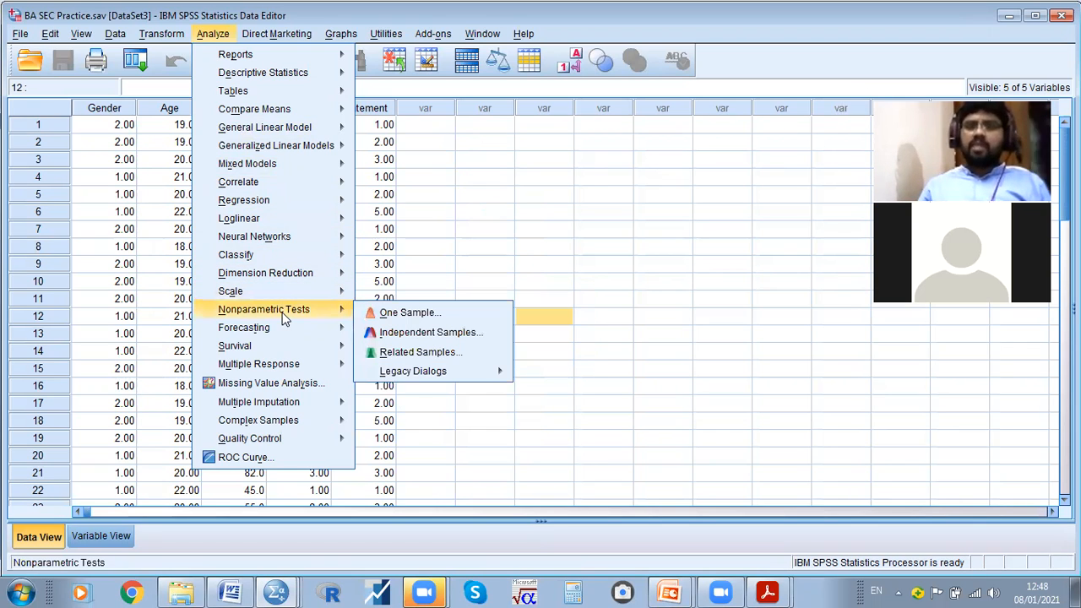
pyautogui.moveTo(279, 338)
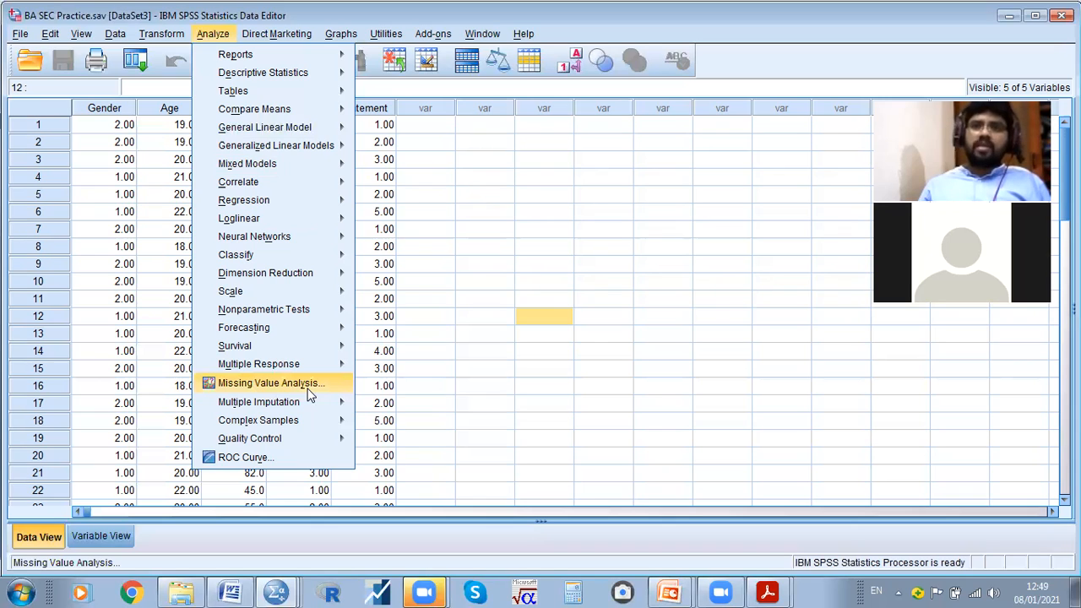
pyautogui.moveTo(299, 402)
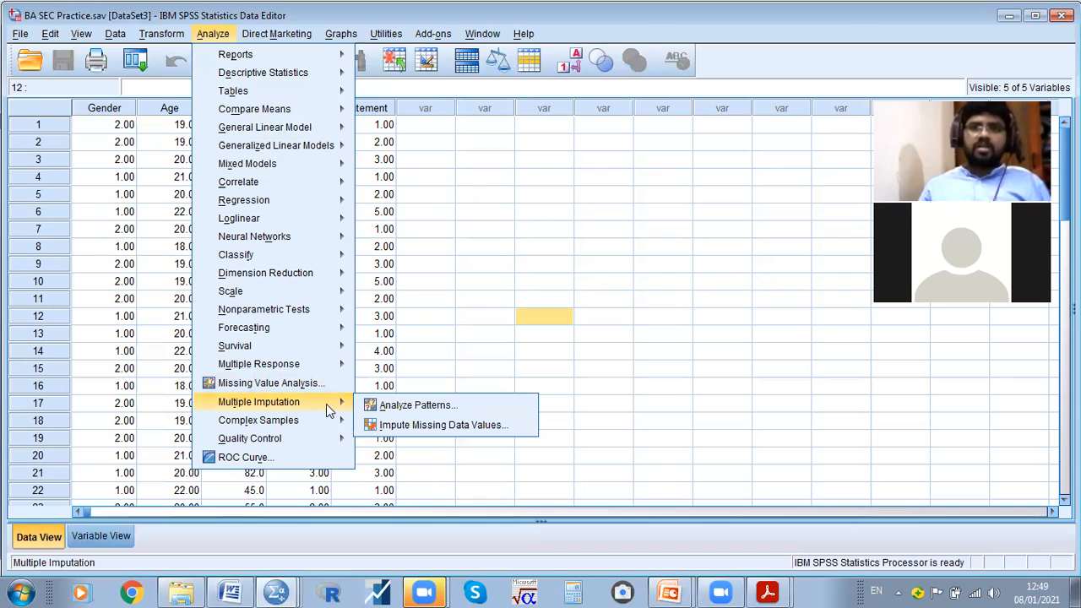
pyautogui.moveTo(335, 427)
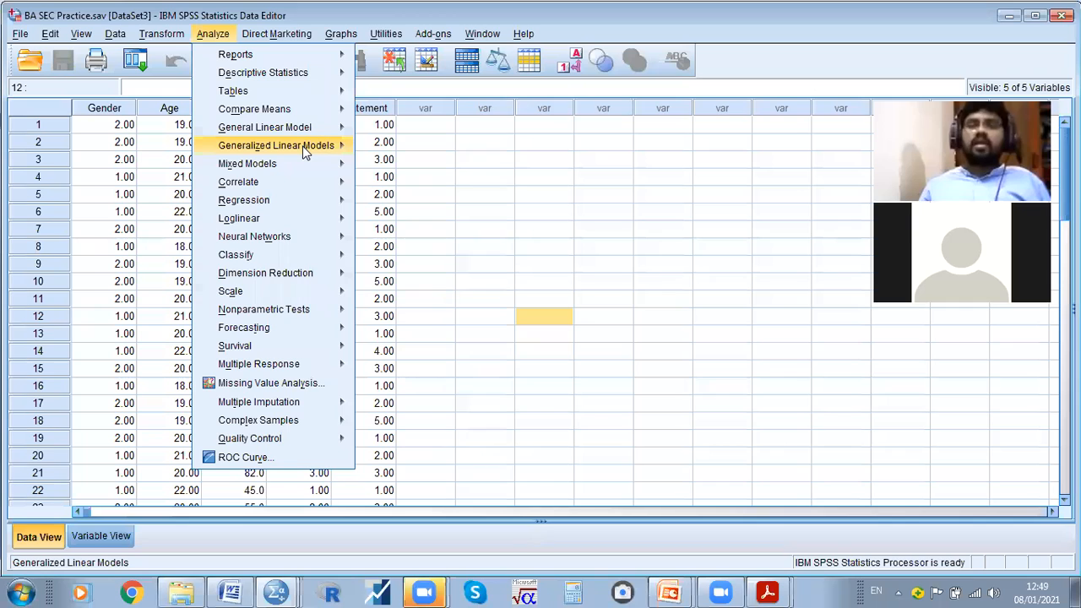
pyautogui.moveTo(305, 150)
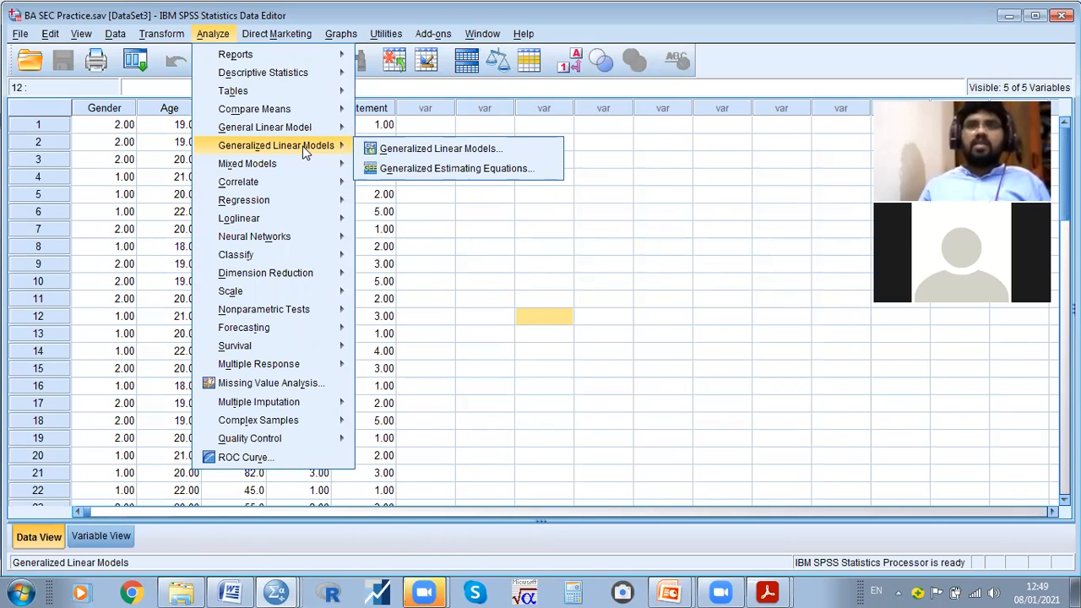
pyautogui.moveTo(298, 54)
pyautogui.moveTo(280, 76)
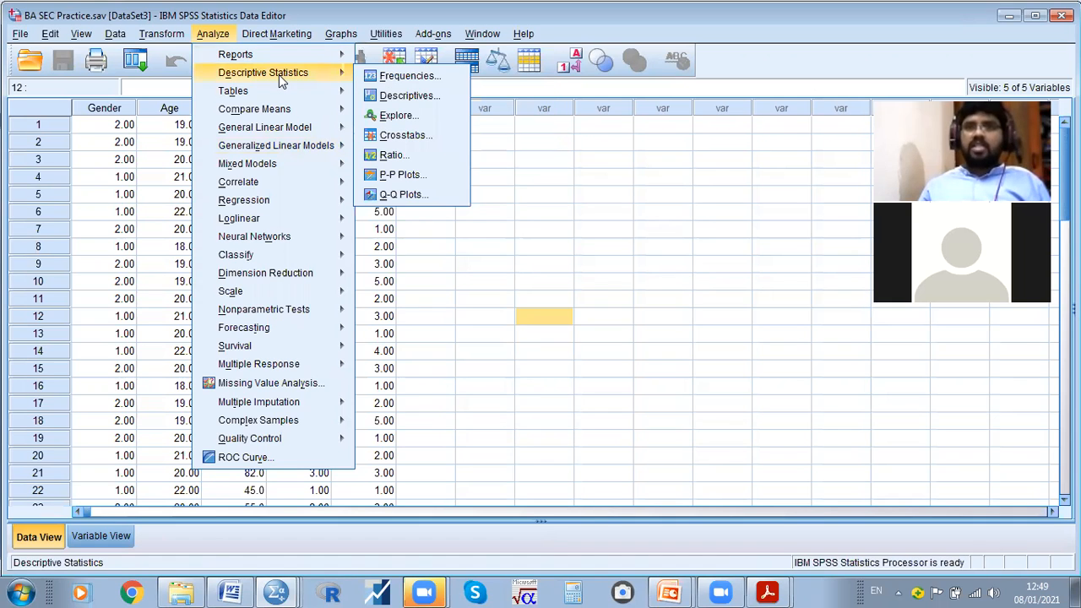
pyautogui.moveTo(275, 113)
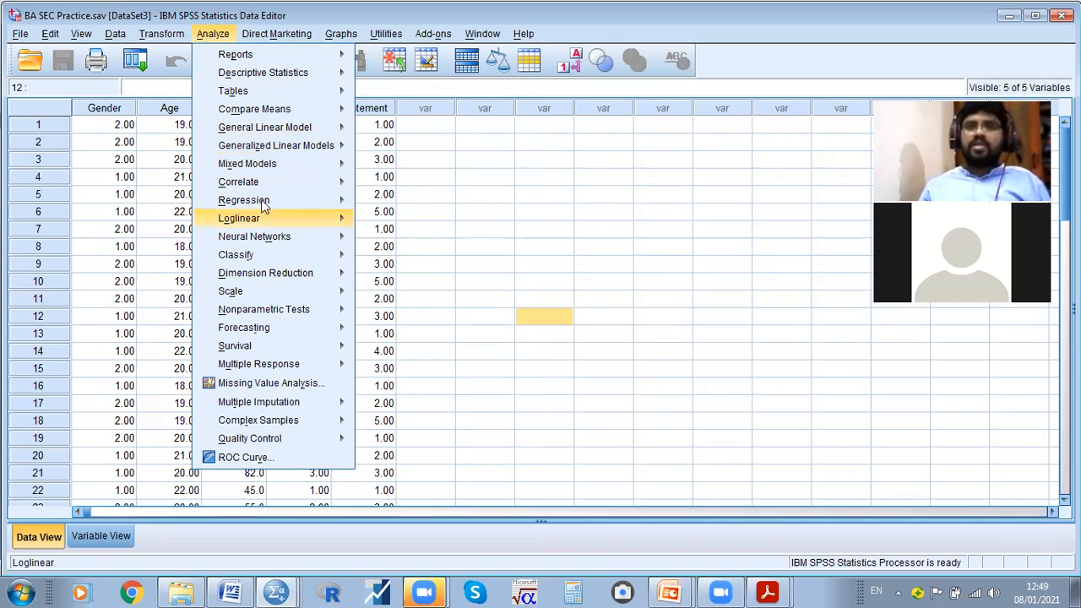
pyautogui.moveTo(264, 200)
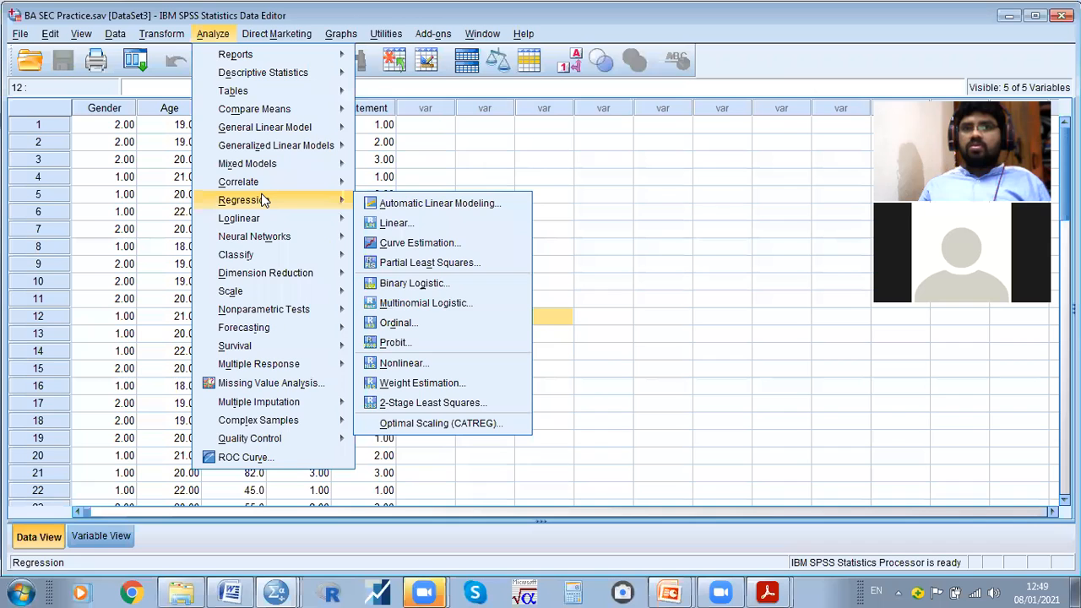
pyautogui.moveTo(268, 36)
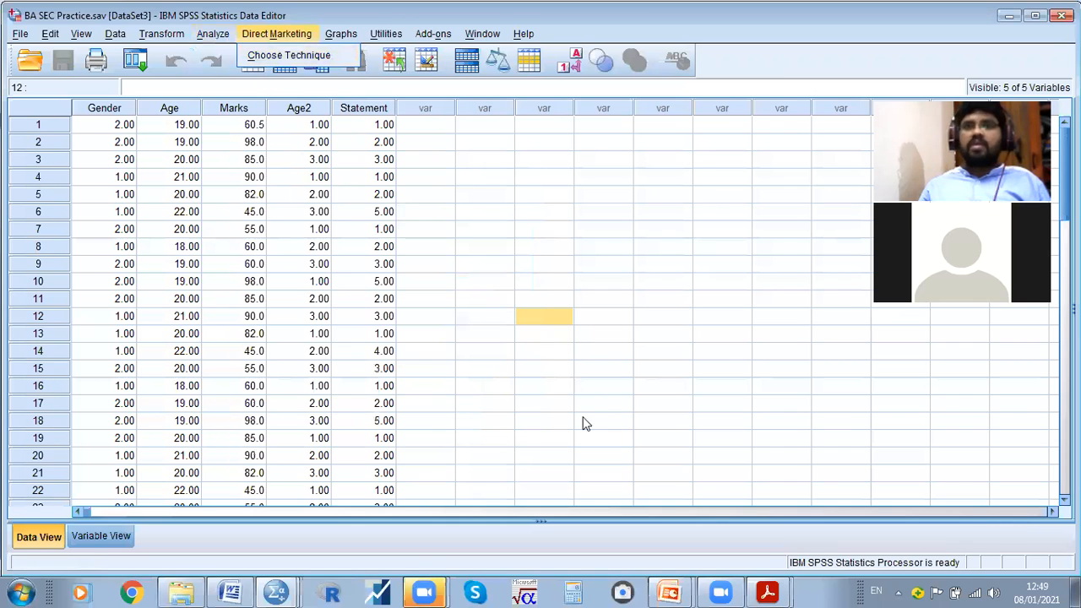
# Switch to the PowerPoint presentation "21 SPSS Data Defining and Data Processing" and highlight "Variable" and "Data view" on the Data Analysis slide
pyautogui.click(689, 590)
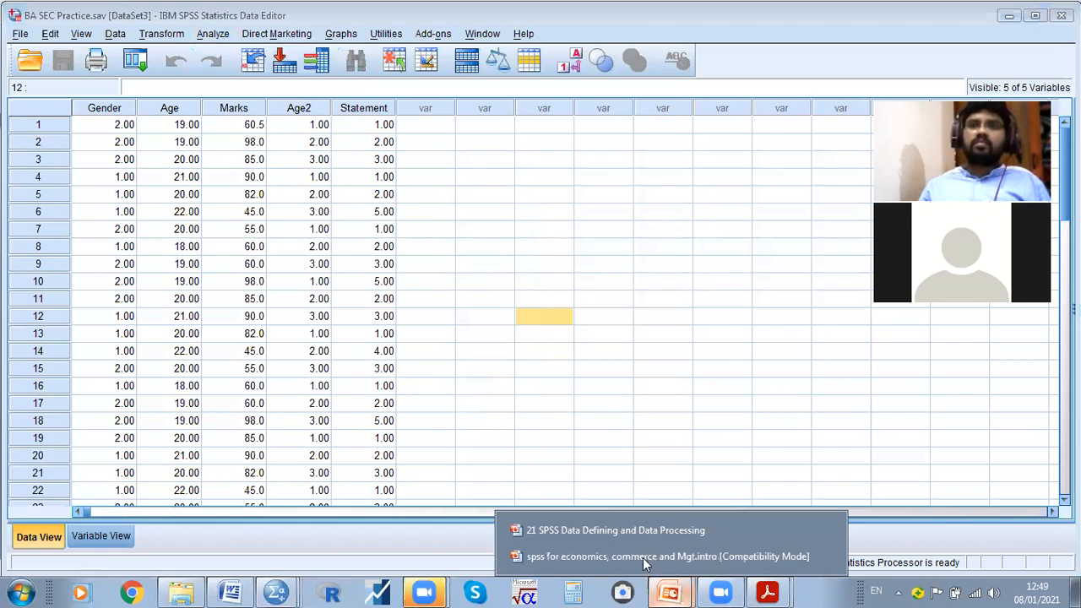
pyautogui.click(621, 531)
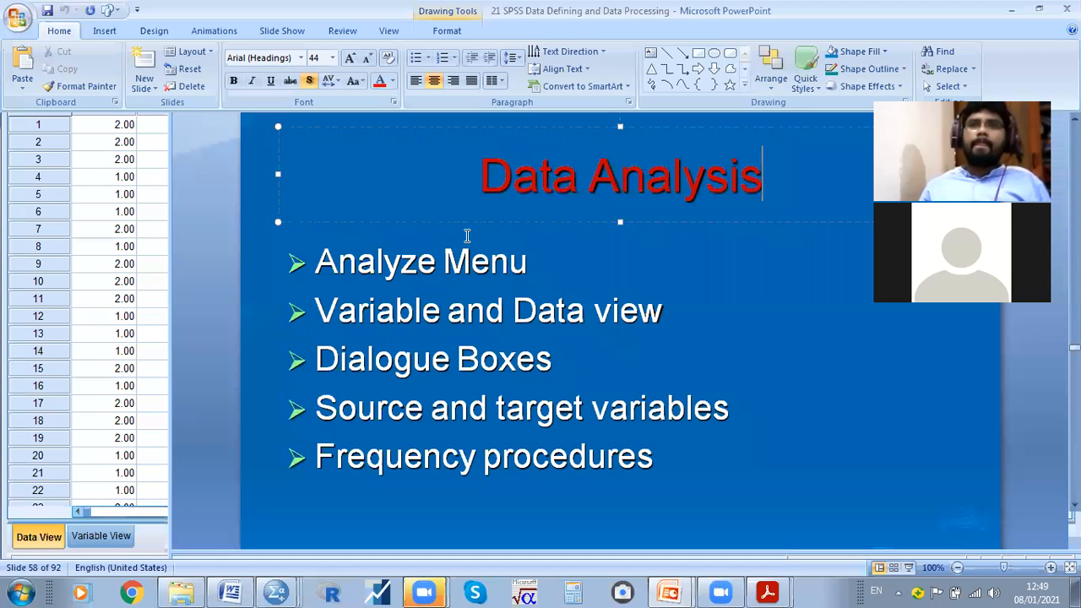
pyautogui.click(555, 313)
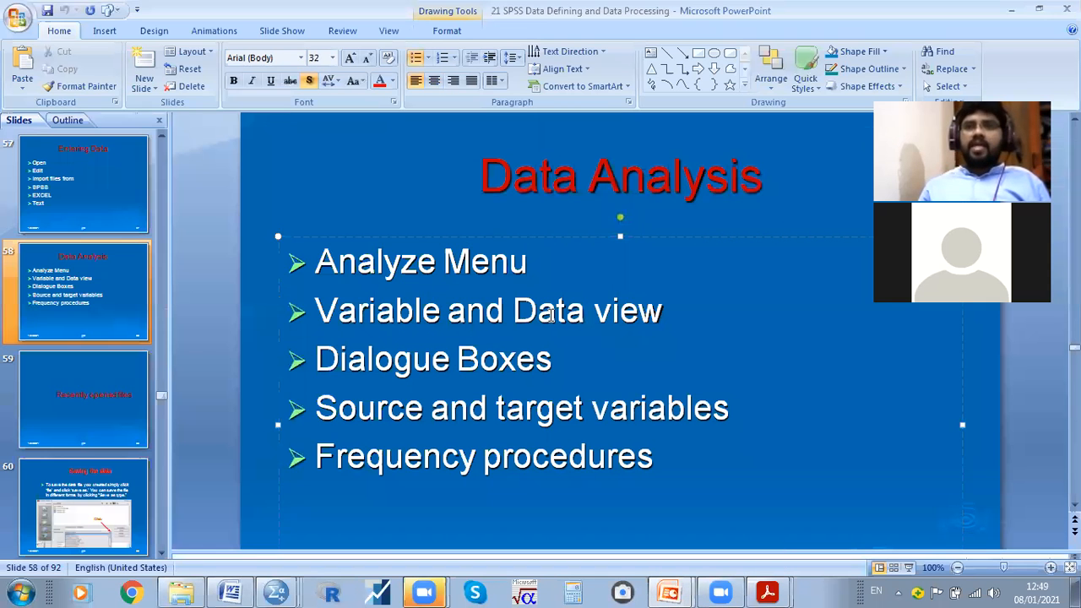
pyautogui.moveTo(317, 310); pyautogui.dragTo(433, 315)
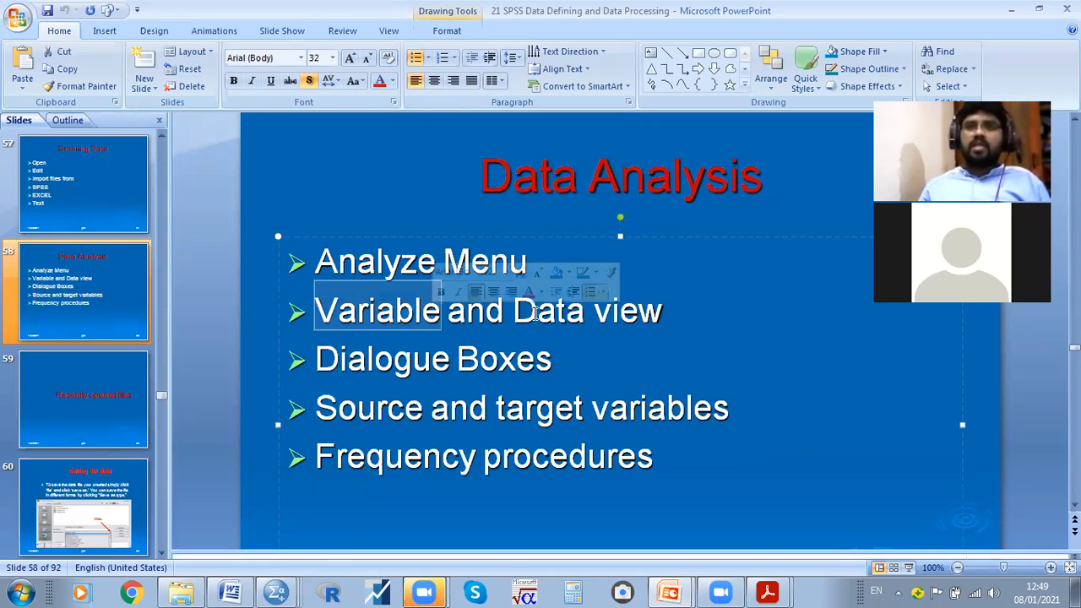
pyautogui.moveTo(512, 311); pyautogui.dragTo(685, 314)
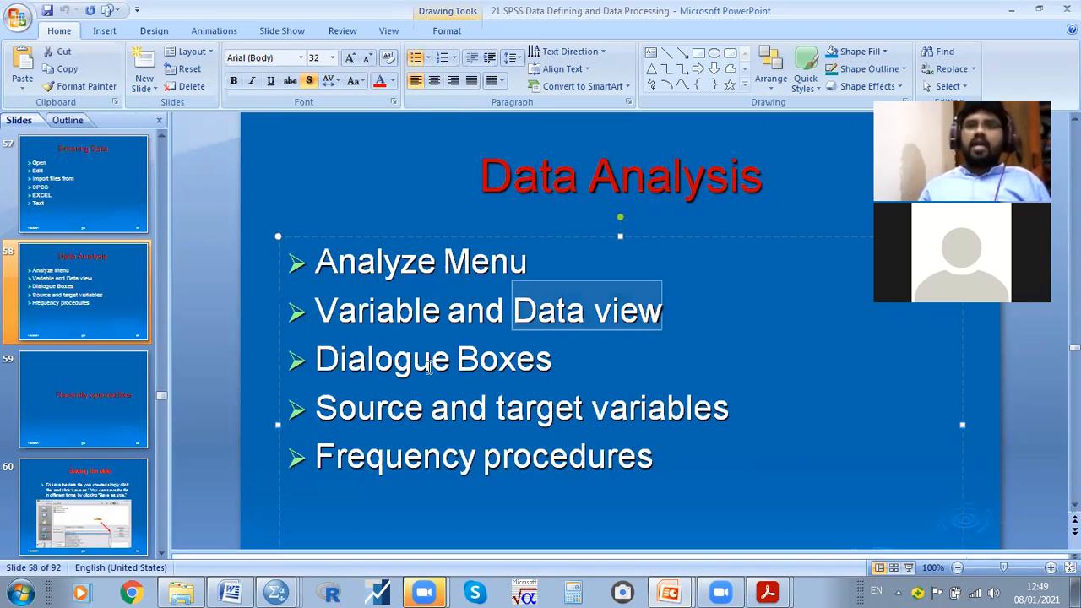
pyautogui.click(538, 356)
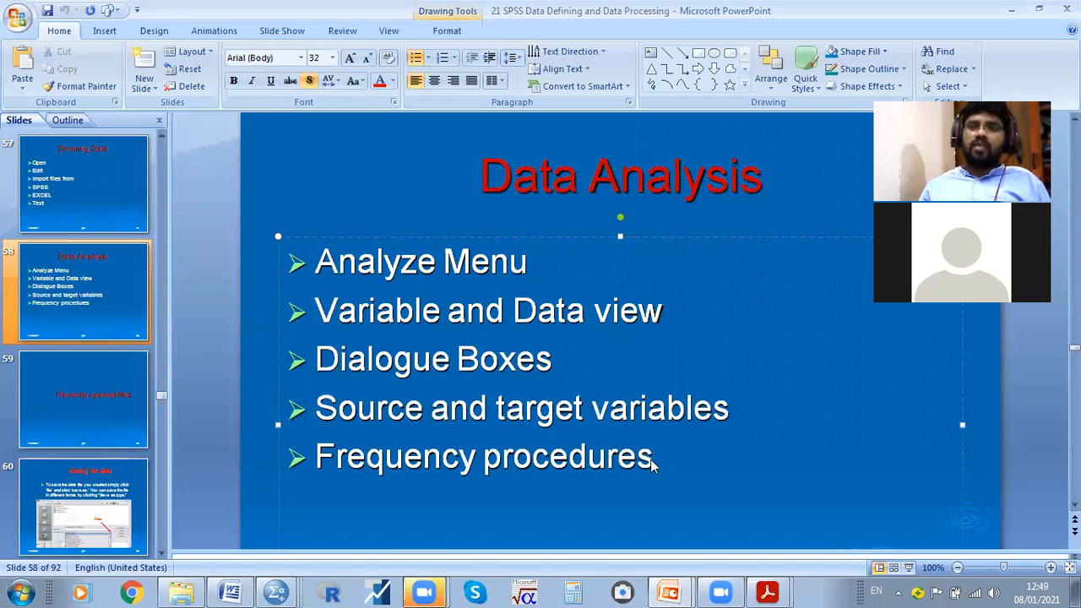
# Review the slides on recently opened files and saving the data, ending on the "Sorting the data" slide
pyautogui.click(116, 393)
pyautogui.click(650, 342)
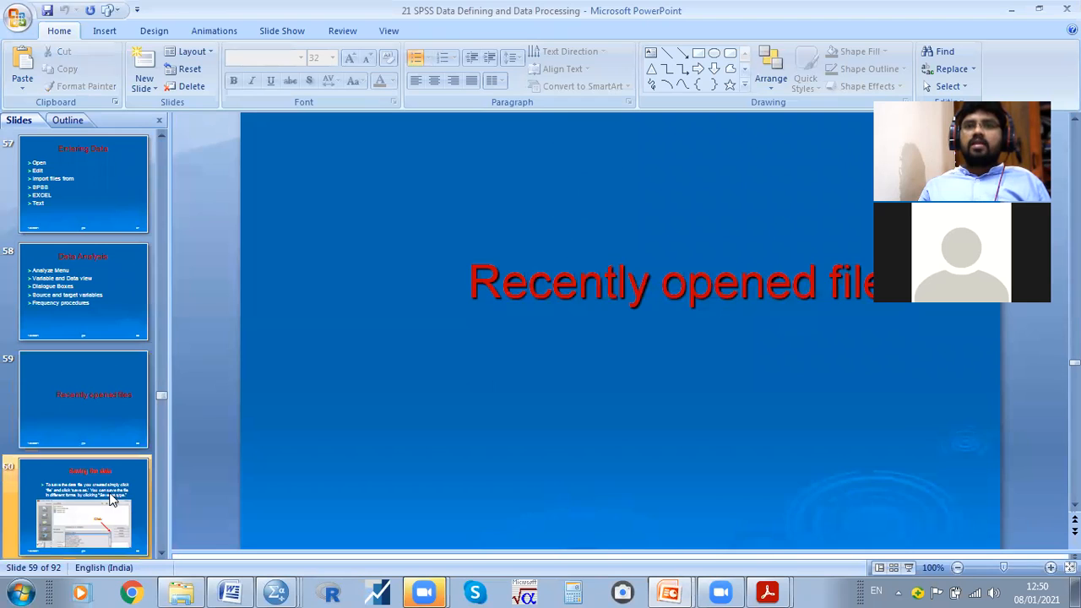
pyautogui.click(132, 511)
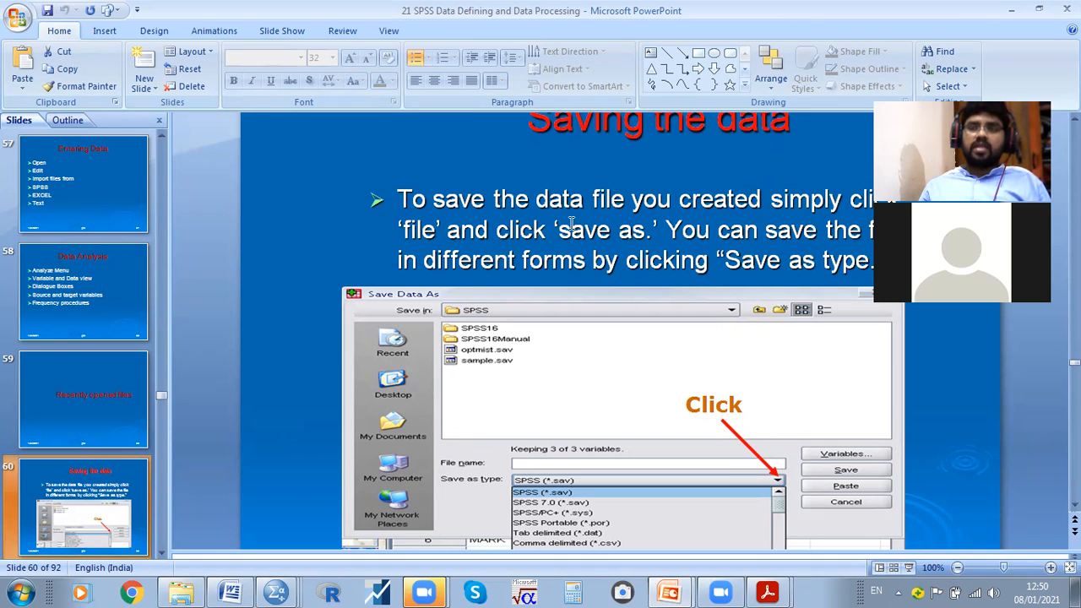
pyautogui.scroll(-1, 85, 497)
pyautogui.click(84, 496)
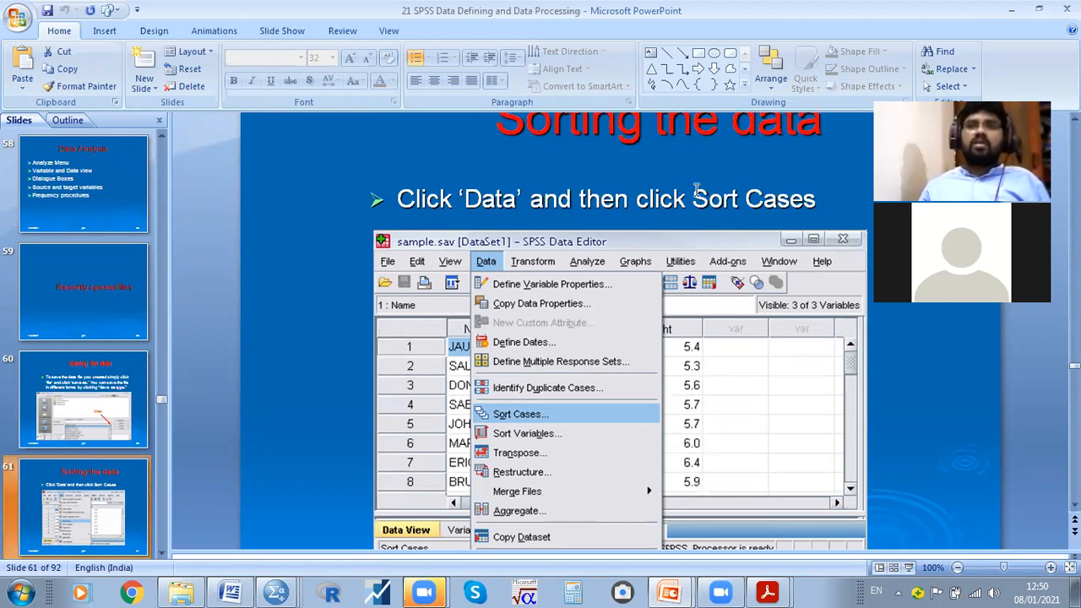
pyautogui.scroll(1, 699, 187)
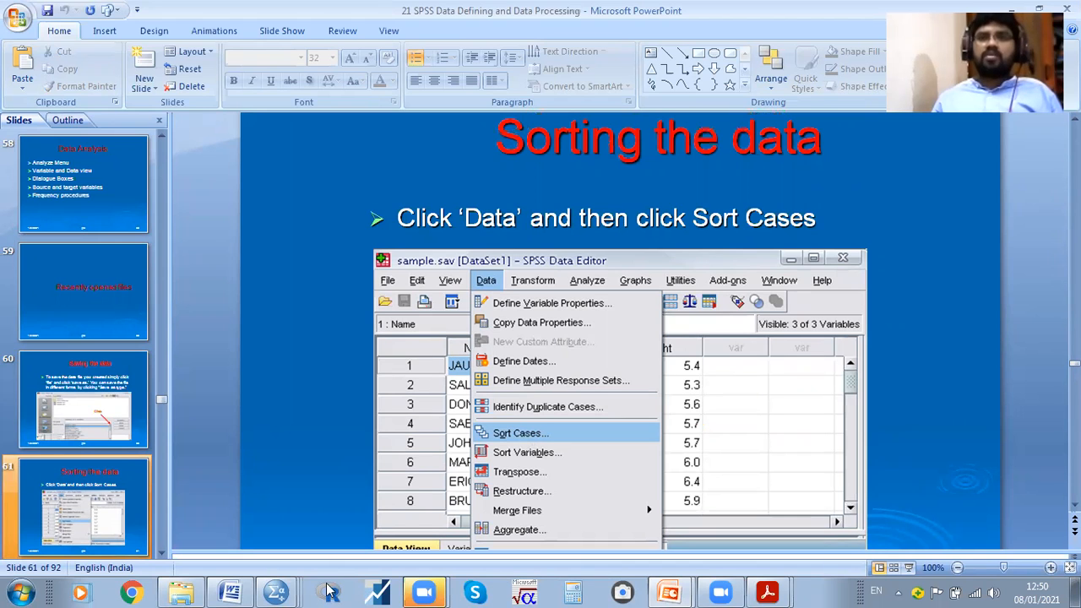
# Switch to the BA SEC Practice.sav dataset in SPSS, check its variable definitions and return to the case data
pyautogui.moveTo(275, 591)
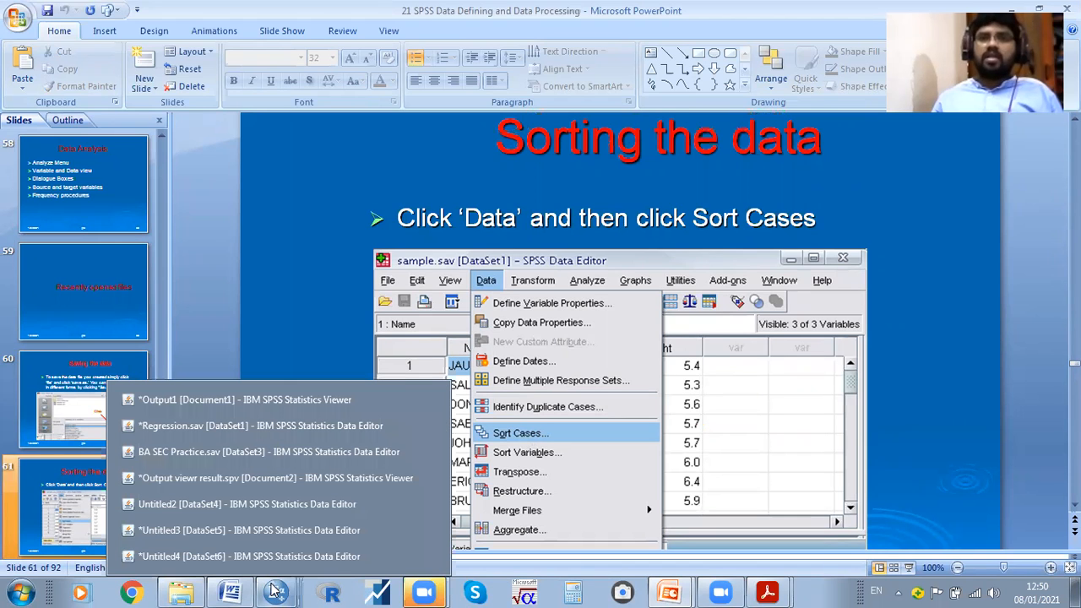
pyautogui.click(204, 450)
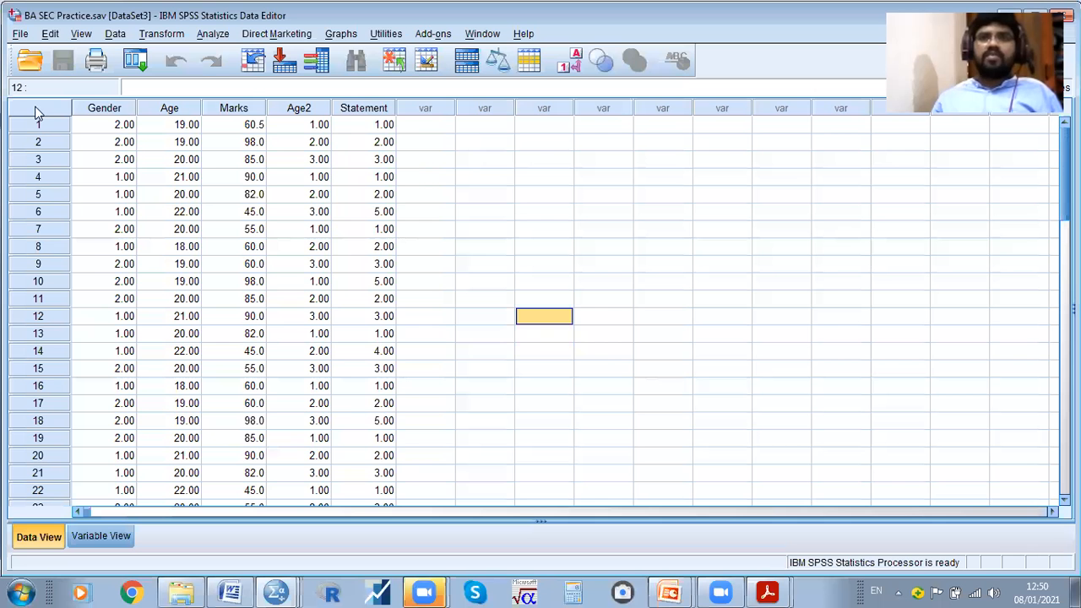
pyautogui.click(101, 536)
pyautogui.click(37, 536)
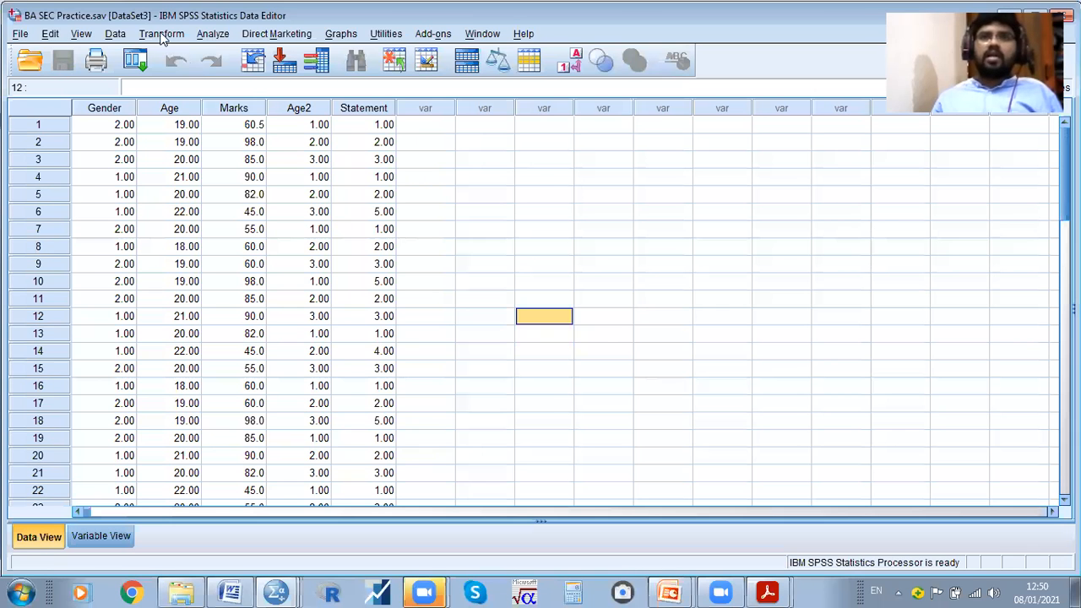
# Sort the cases by the gender of respondent variable in ascending order
pyautogui.click(116, 35)
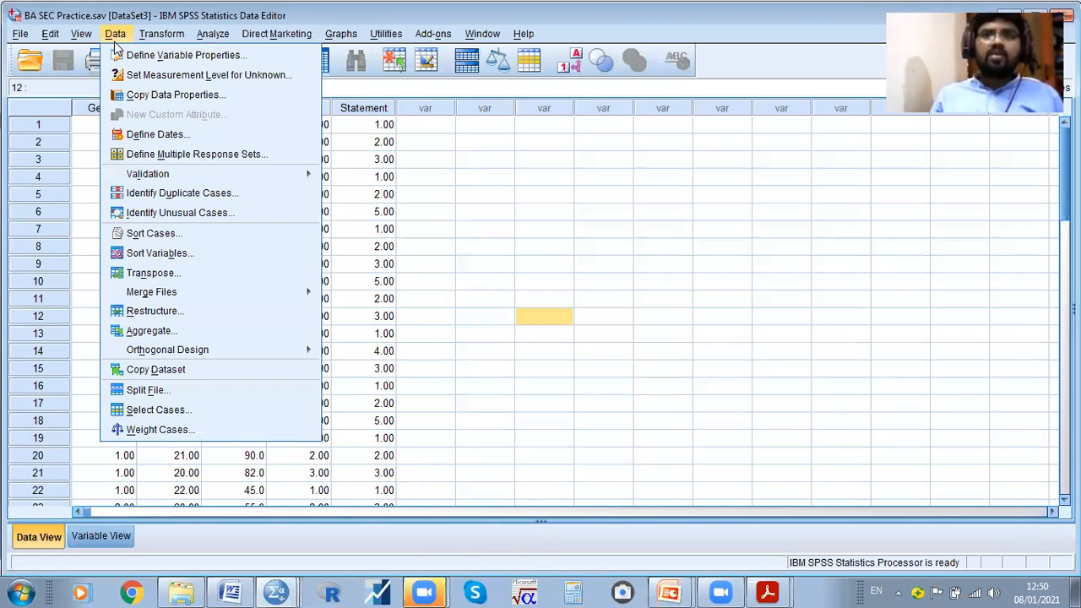
pyautogui.click(155, 233)
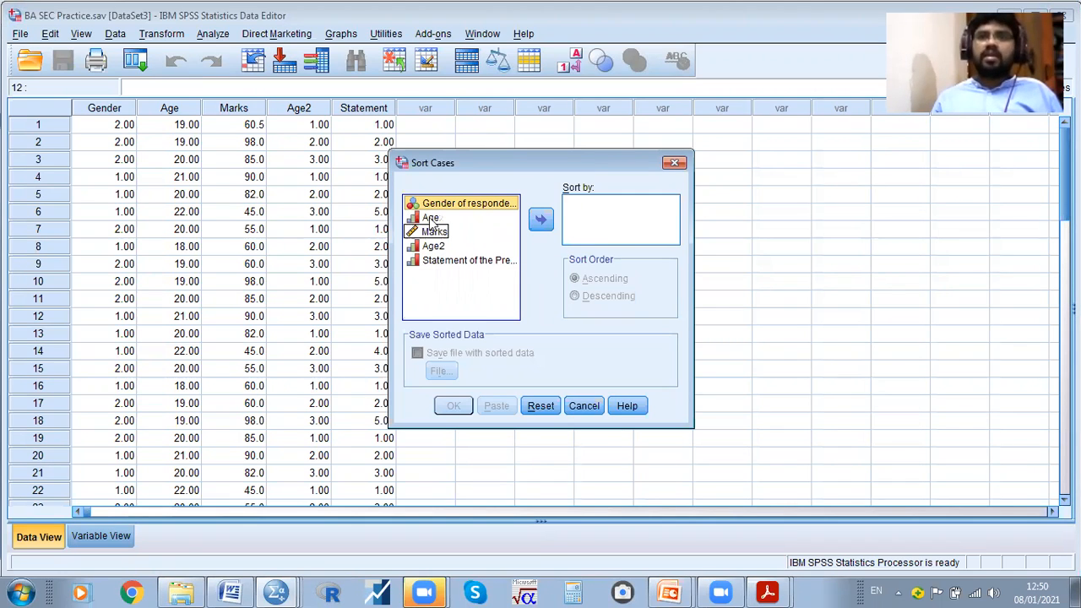
pyautogui.moveTo(469, 204); pyautogui.dragTo(621, 208)
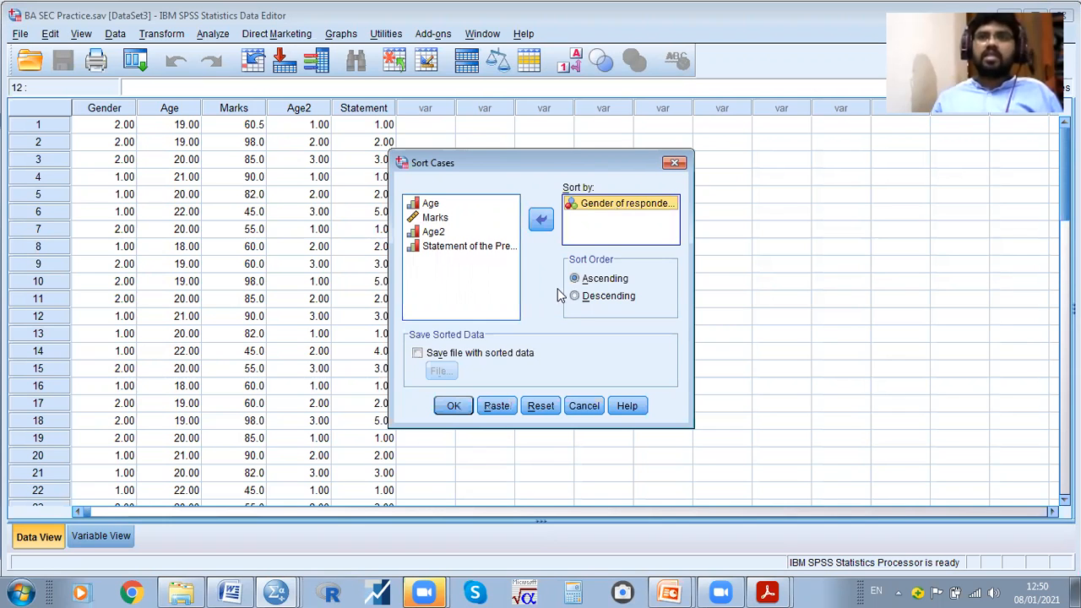
pyautogui.click(459, 400)
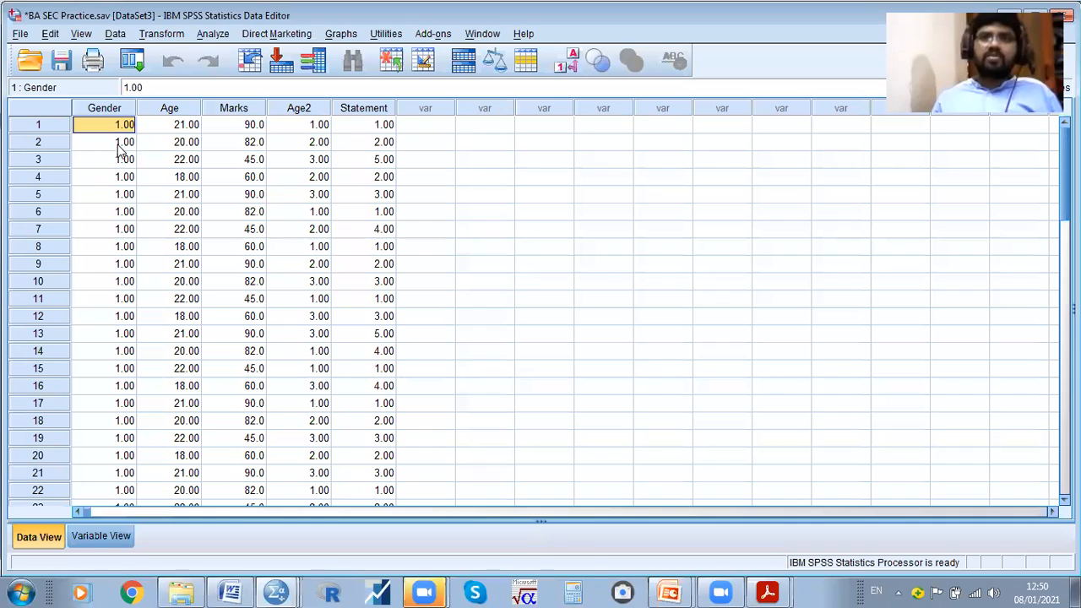
# Examine the sorted cases to see where the Gender code changes and where the data ends
pyautogui.scroll(-4, 126, 278)
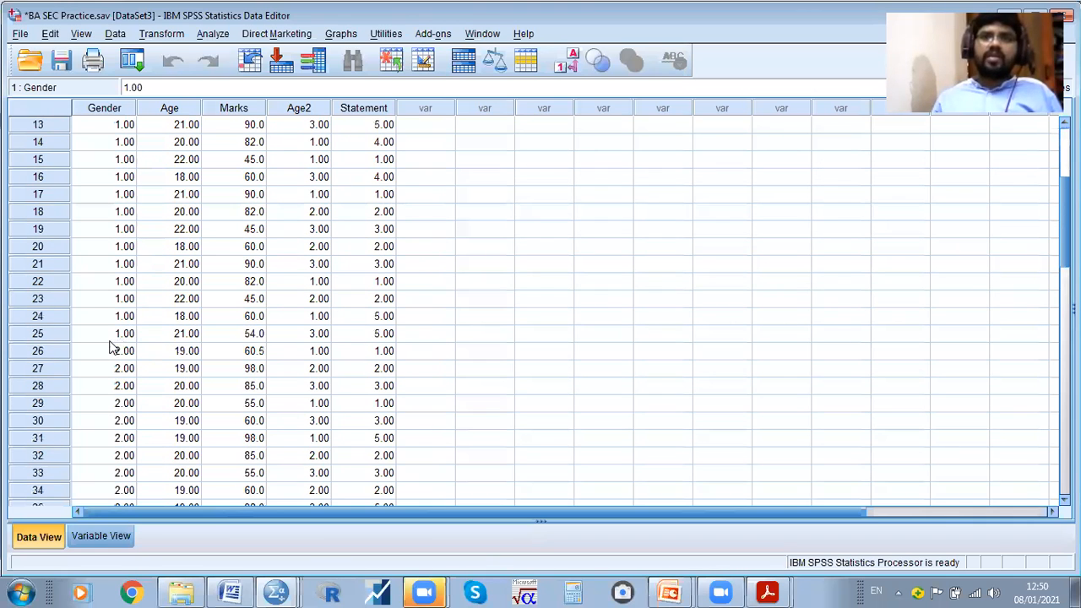
pyautogui.click(108, 351)
pyautogui.click(39, 334)
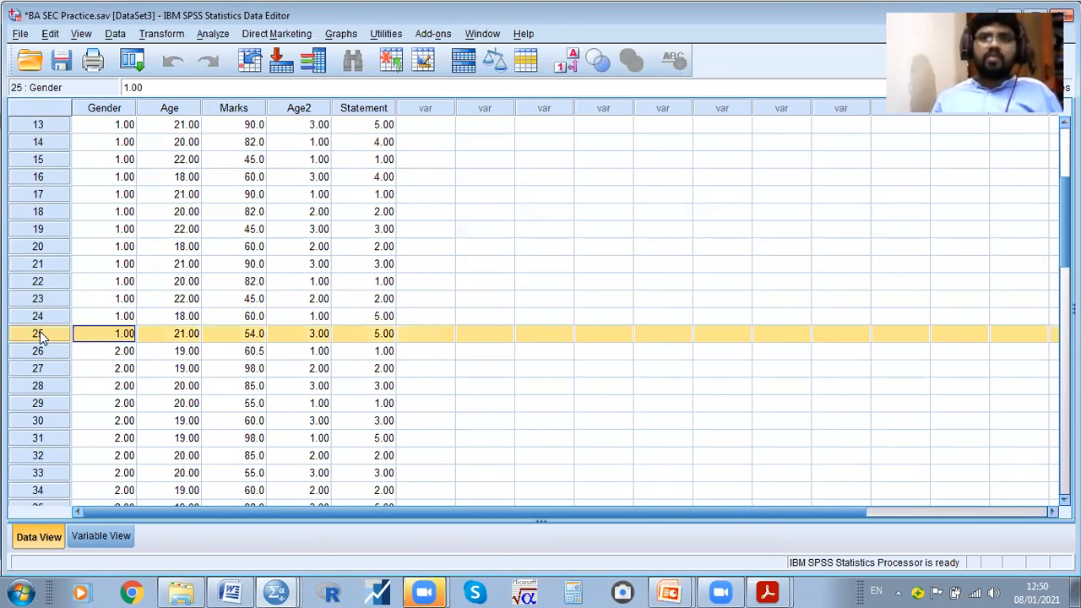
pyautogui.click(47, 352)
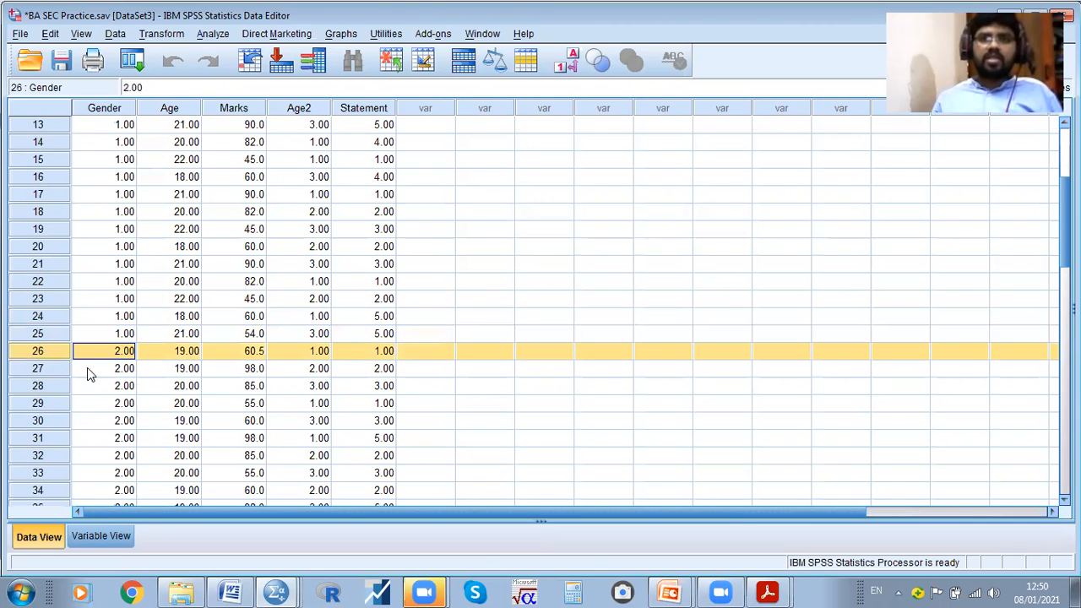
pyautogui.scroll(-7, 95, 394)
pyautogui.click(123, 403)
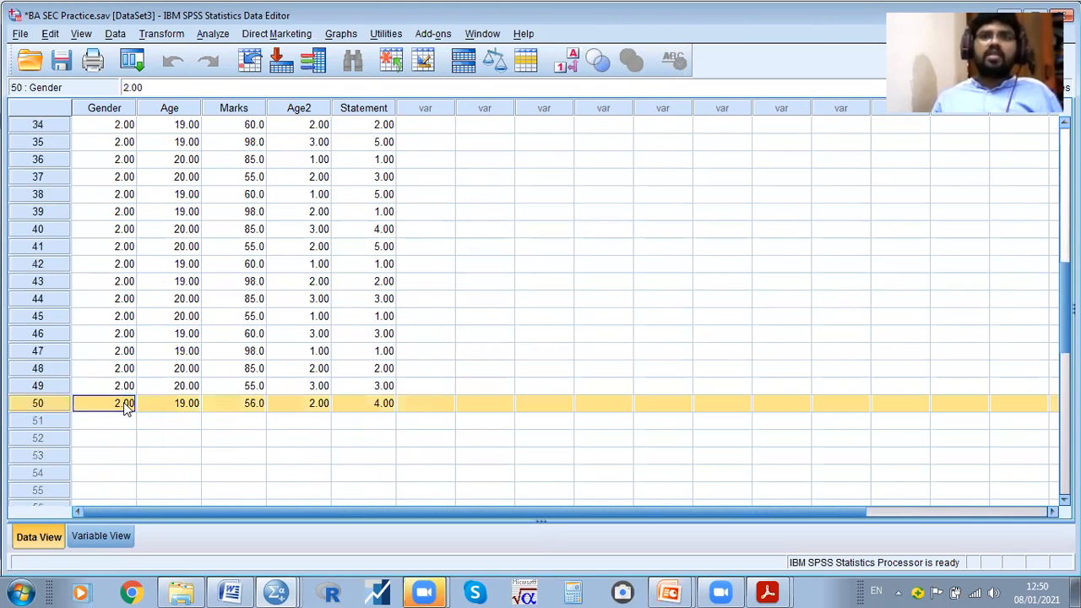
pyautogui.scroll(11, 132, 338)
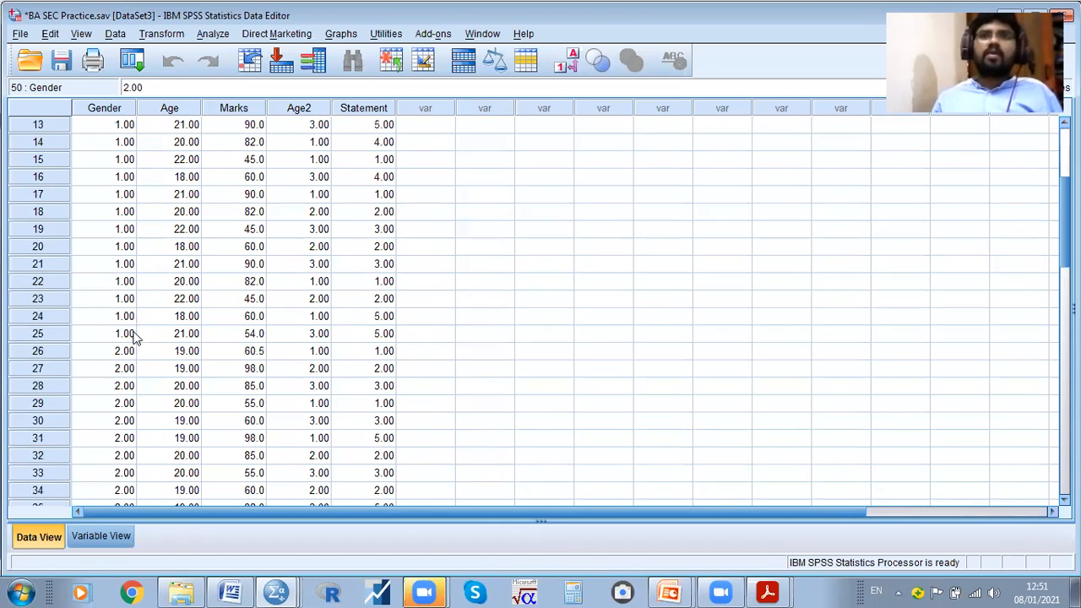
# Highlight the Age column and then the Gender column, and review the Gender codes down the sorted cases
pyautogui.click(182, 114)
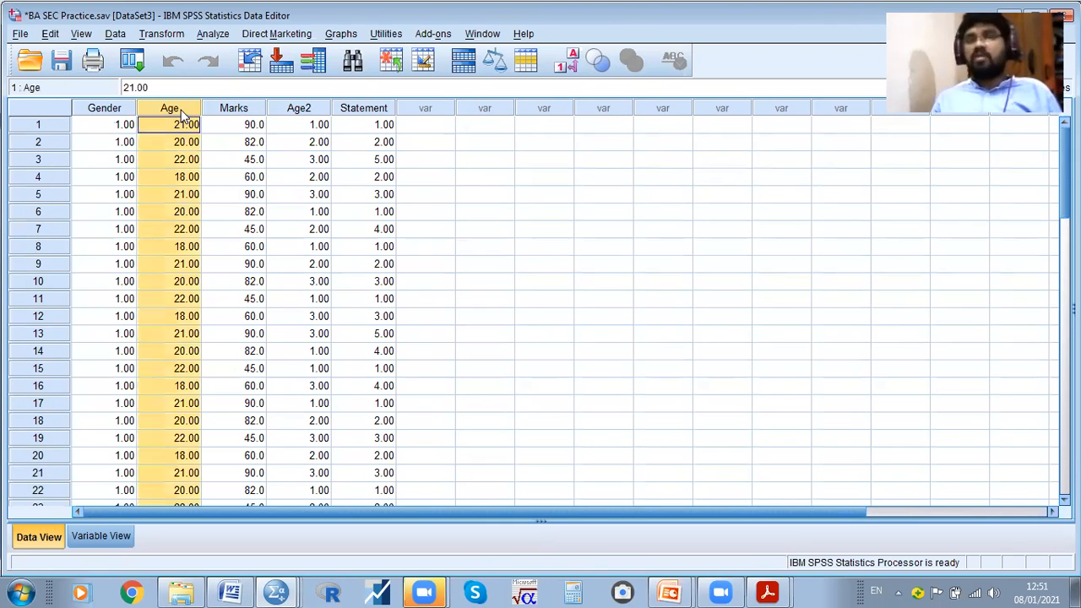
pyautogui.click(114, 110)
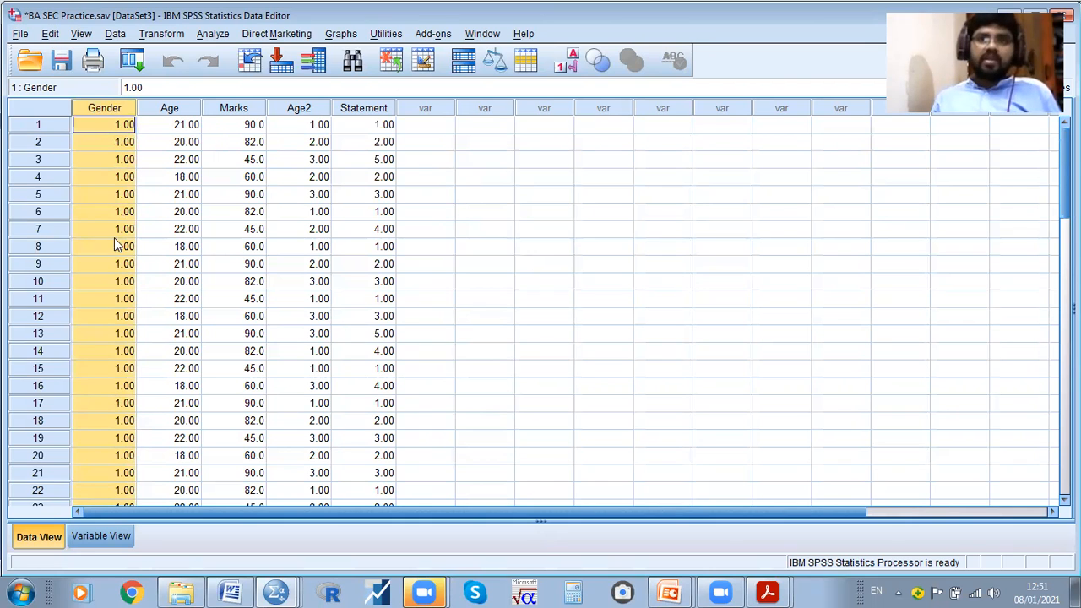
pyautogui.scroll(-3, 149, 225)
pyautogui.scroll(-2, 139, 304)
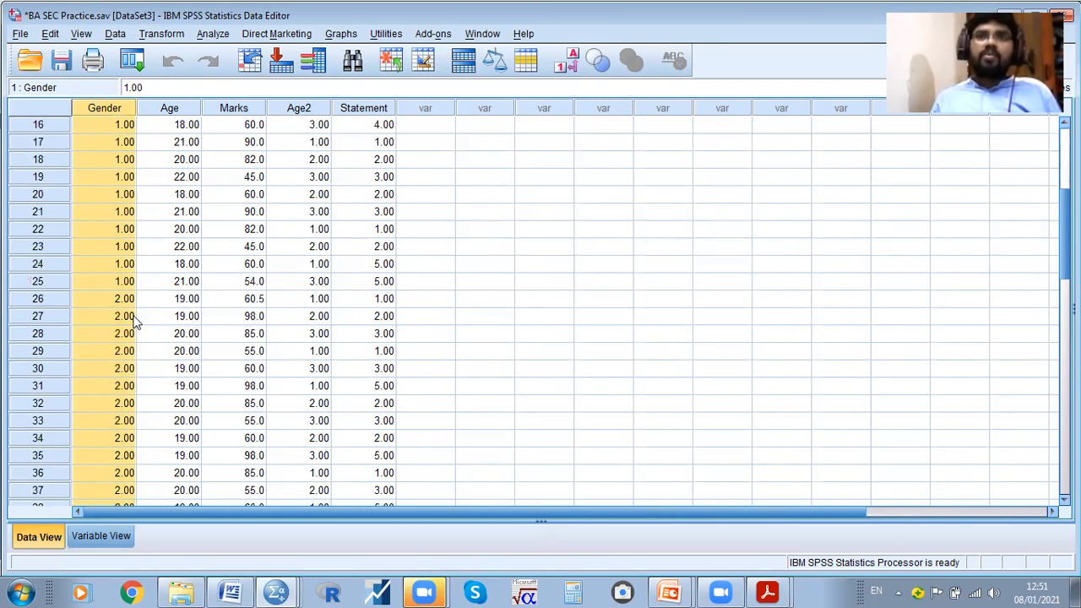
# Compare the Gender values of cases 25 and 26, review the cases below them and return to the first case
pyautogui.scroll(2, 61, 330)
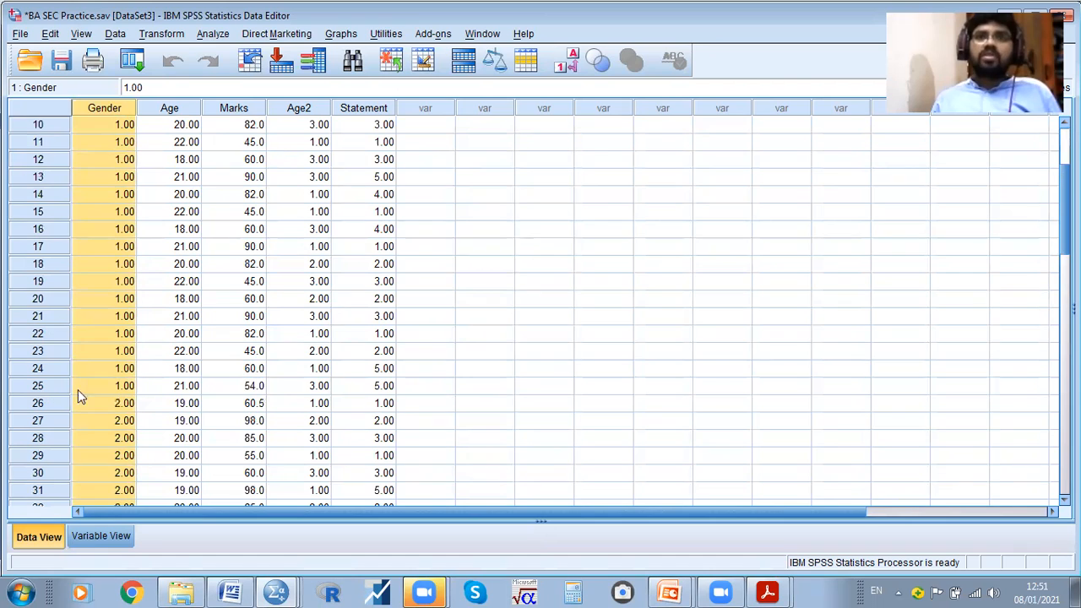
pyautogui.click(48, 386)
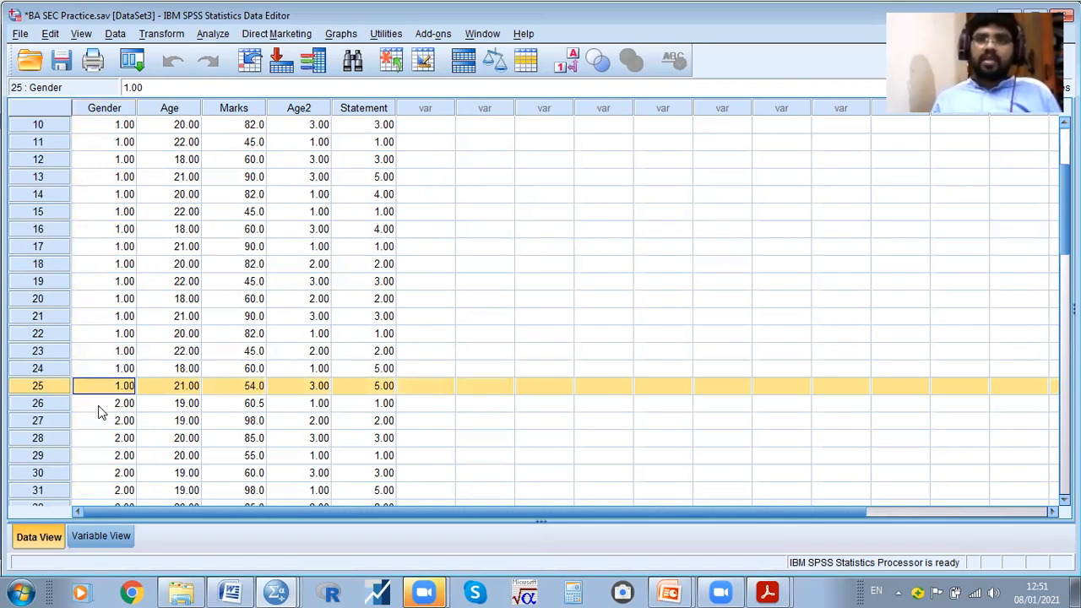
pyautogui.press('Down')
pyautogui.scroll(-5, 261, 481)
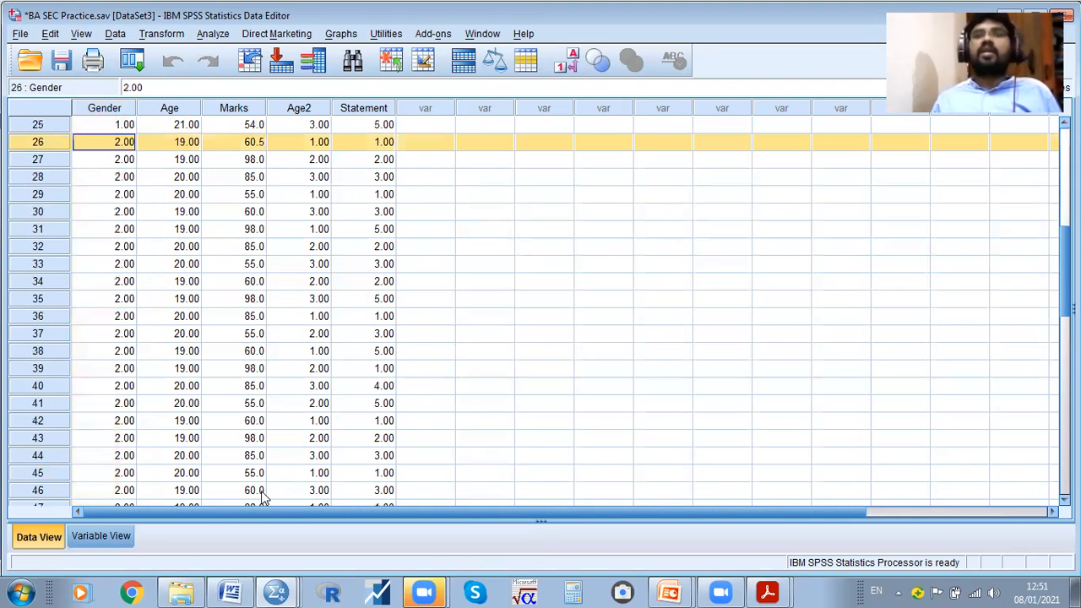
pyautogui.scroll(8, 190, 405)
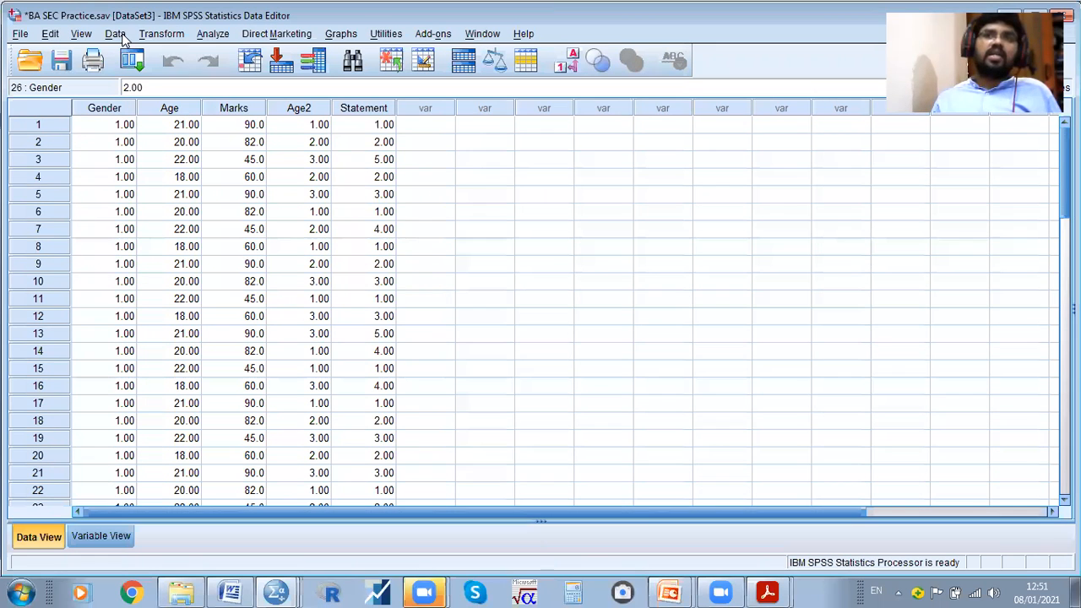
# Switch to the 21 SPSS Data Defining and Data Processing presentation in PowerPoint and review the slides from Sorting the data through Transforming data
pyautogui.moveTo(669, 591)
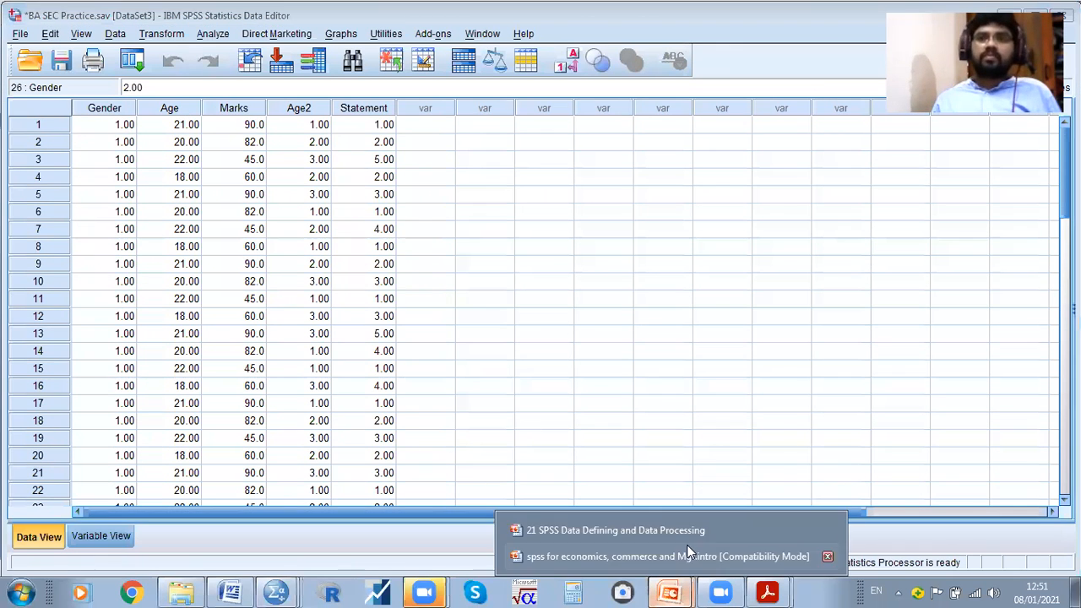
pyautogui.click(656, 530)
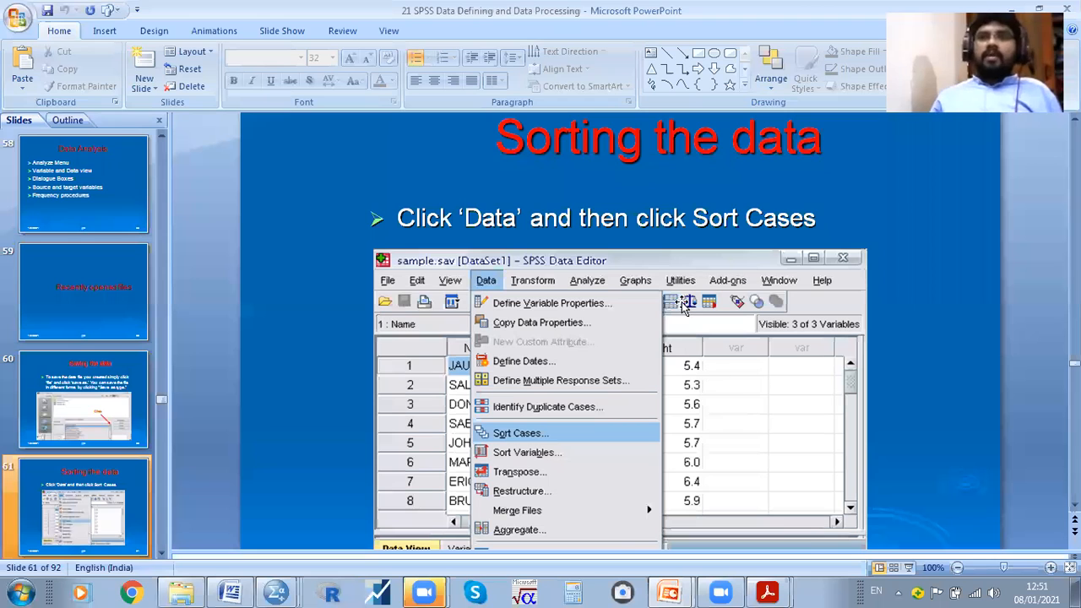
pyautogui.click(89, 505)
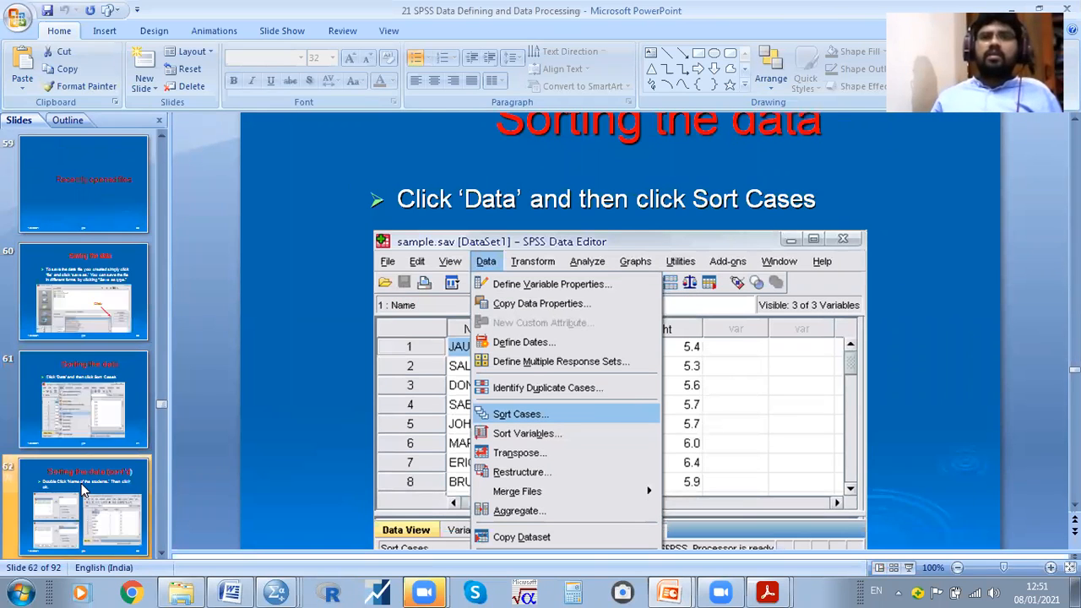
pyautogui.press('Down')
pyautogui.click(582, 238)
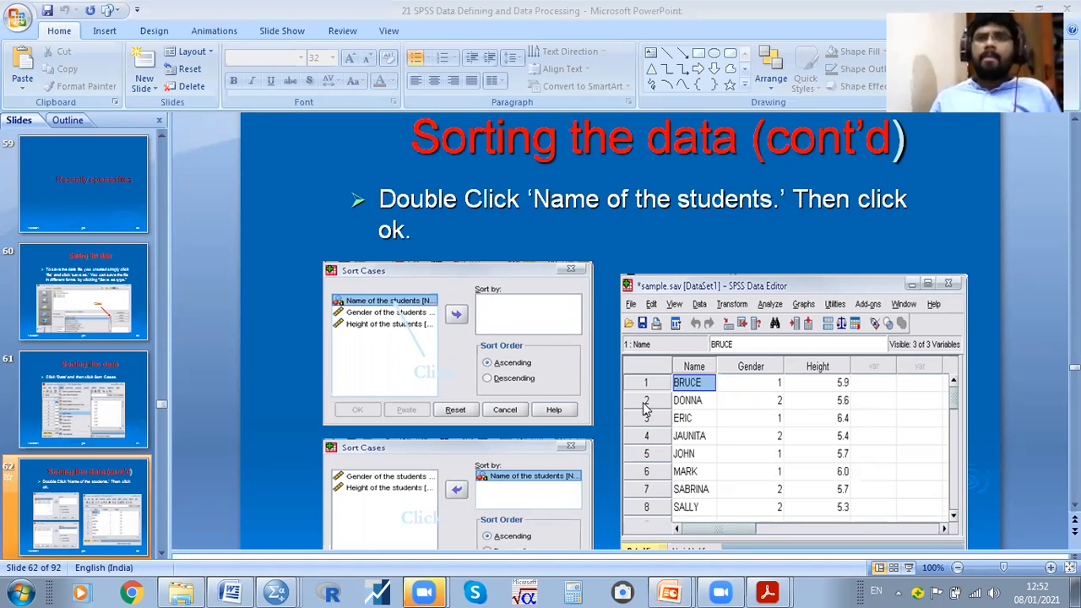
pyautogui.click(107, 493)
pyautogui.press('Down')
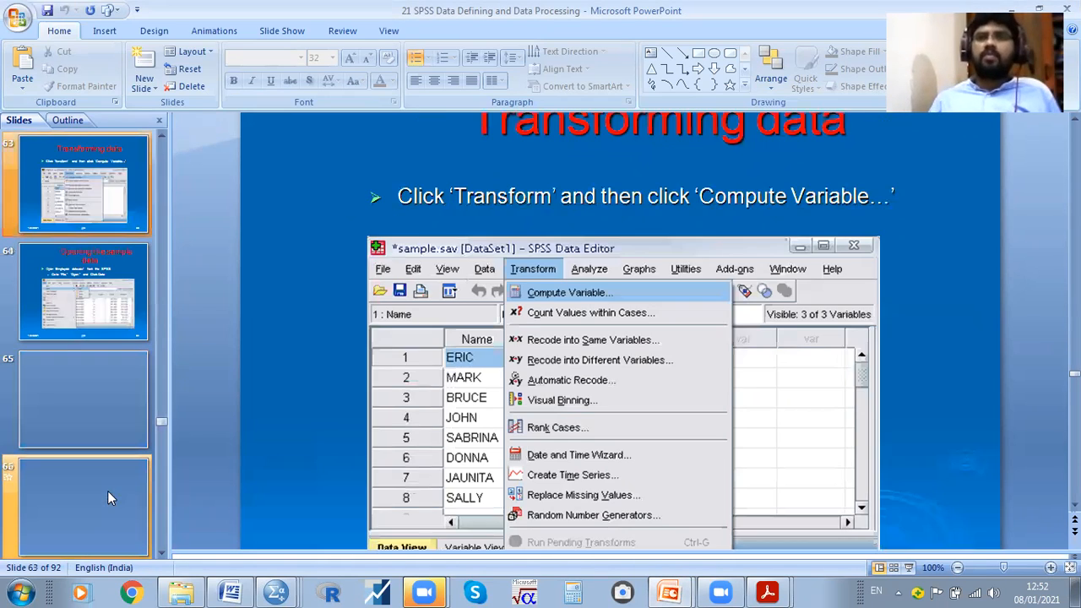
pyautogui.scroll(1, 647, 253)
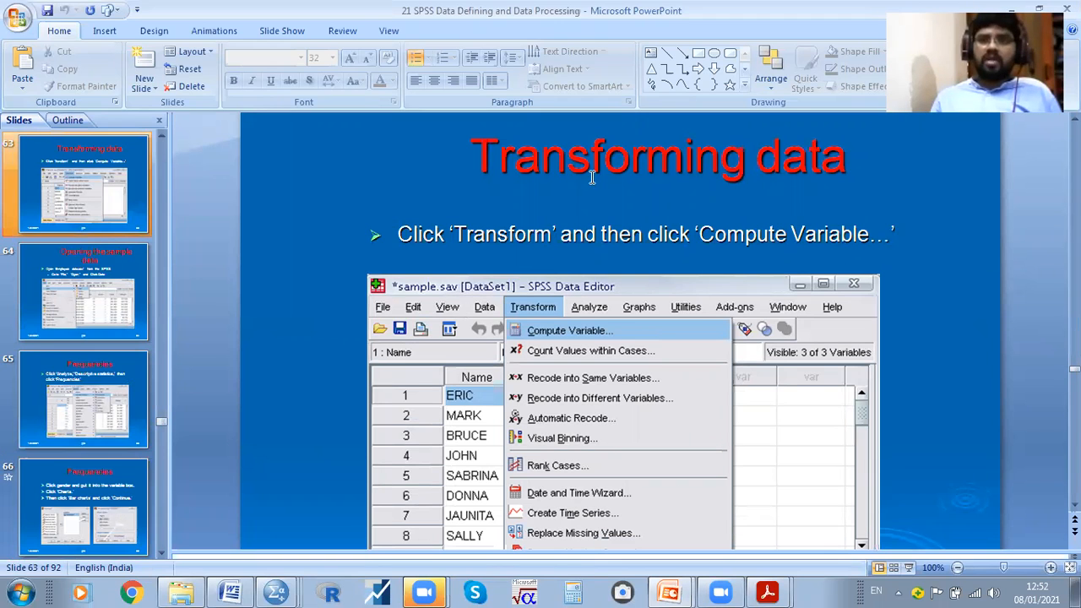
# Switch back to the BA SEC Practice.sav dataset in SPSS and insert a new variable between Age and Marks
pyautogui.click(274, 590)
pyautogui.click(206, 452)
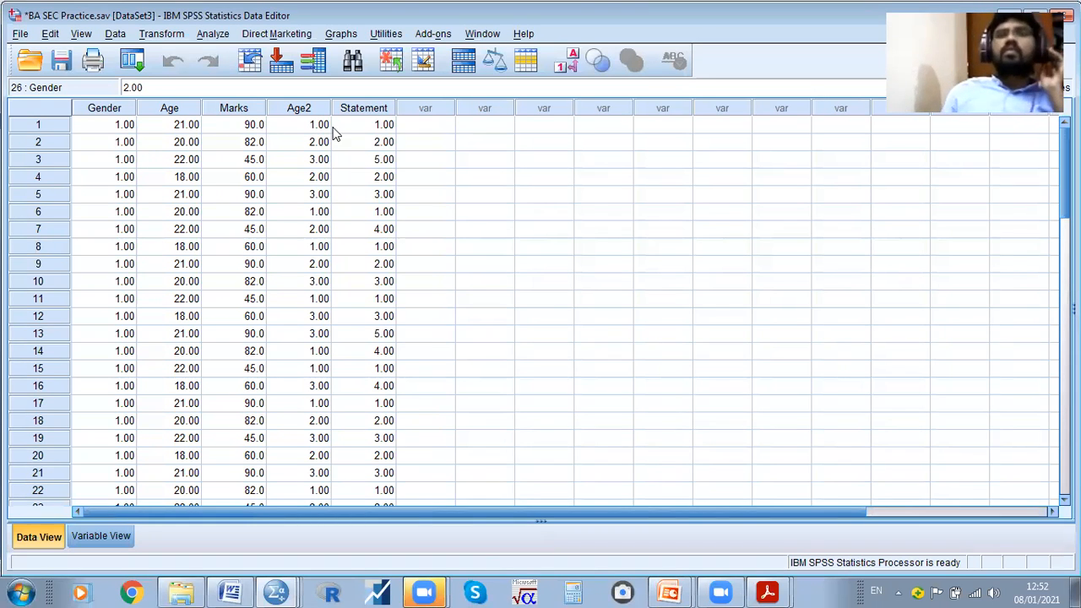
pyautogui.click(247, 109)
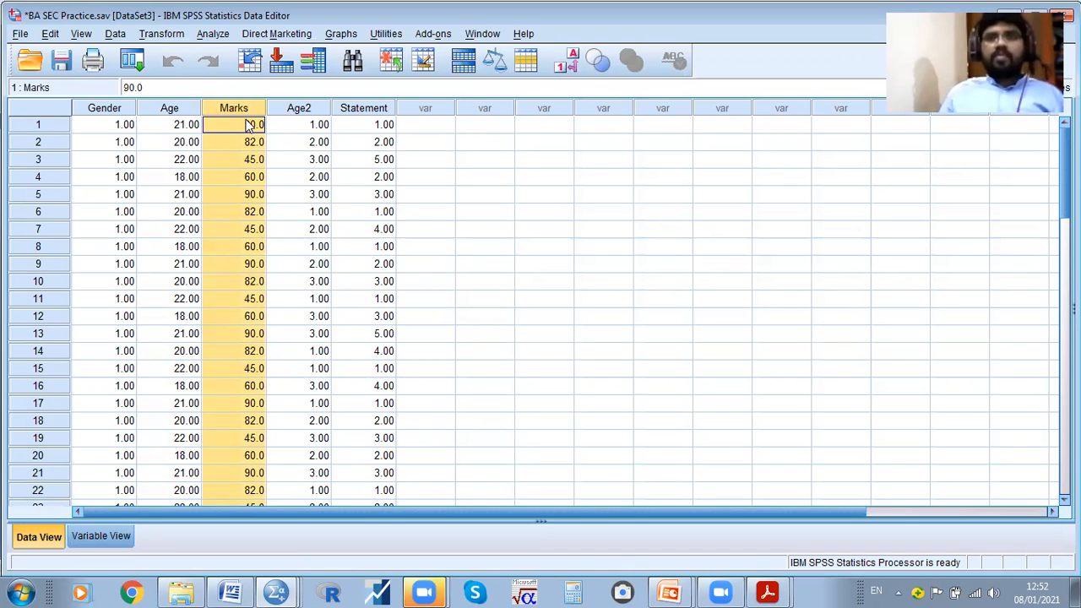
pyautogui.click(297, 109)
pyautogui.rightClick(250, 112)
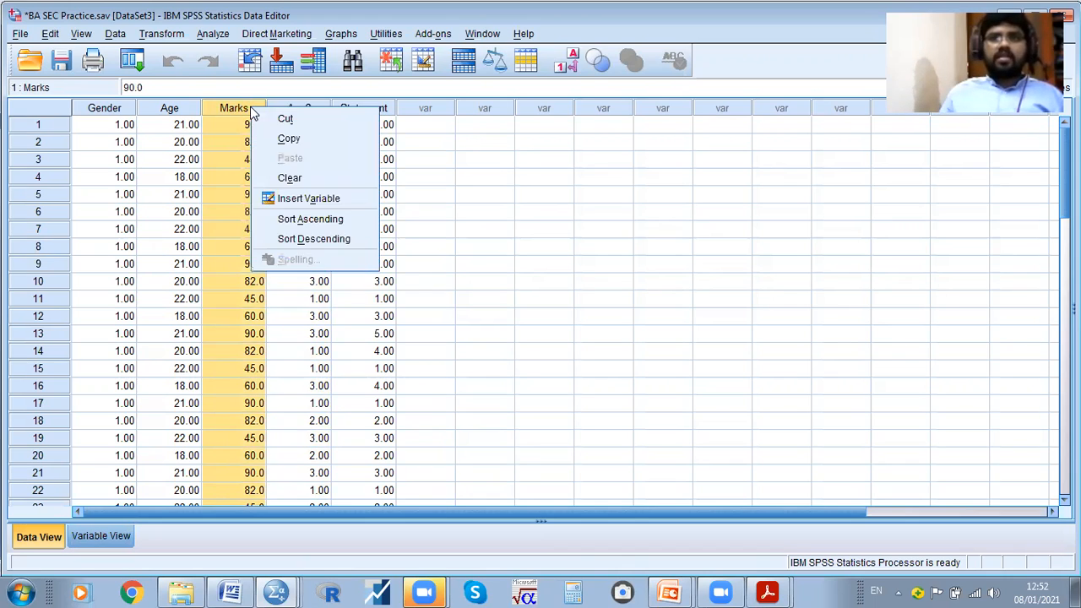
pyautogui.click(324, 199)
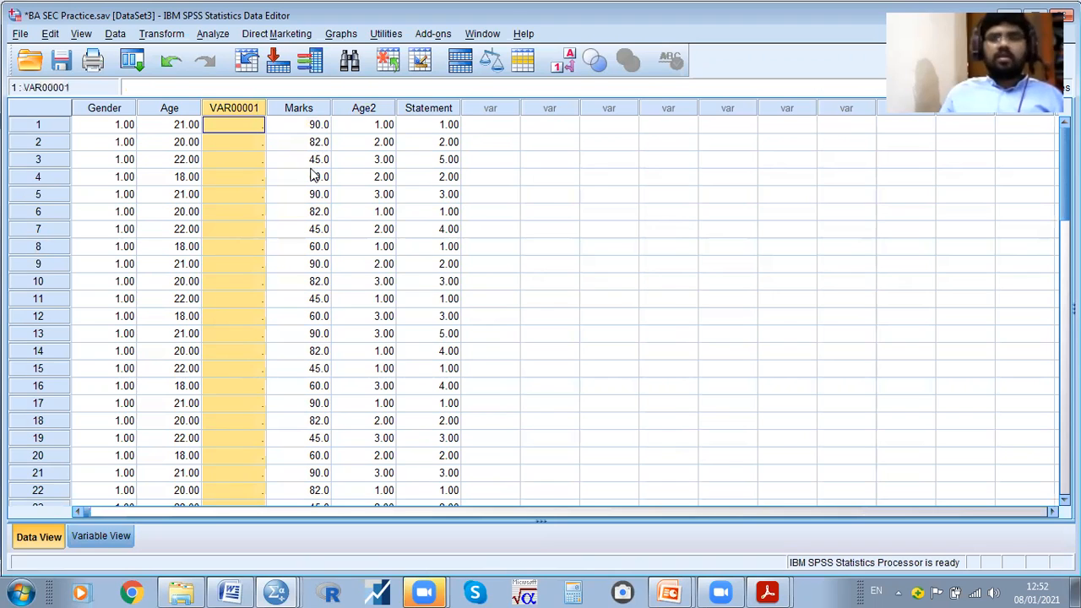
# Copy all the Marks values into the new empty variable column, starting at the first case
pyautogui.click(303, 108)
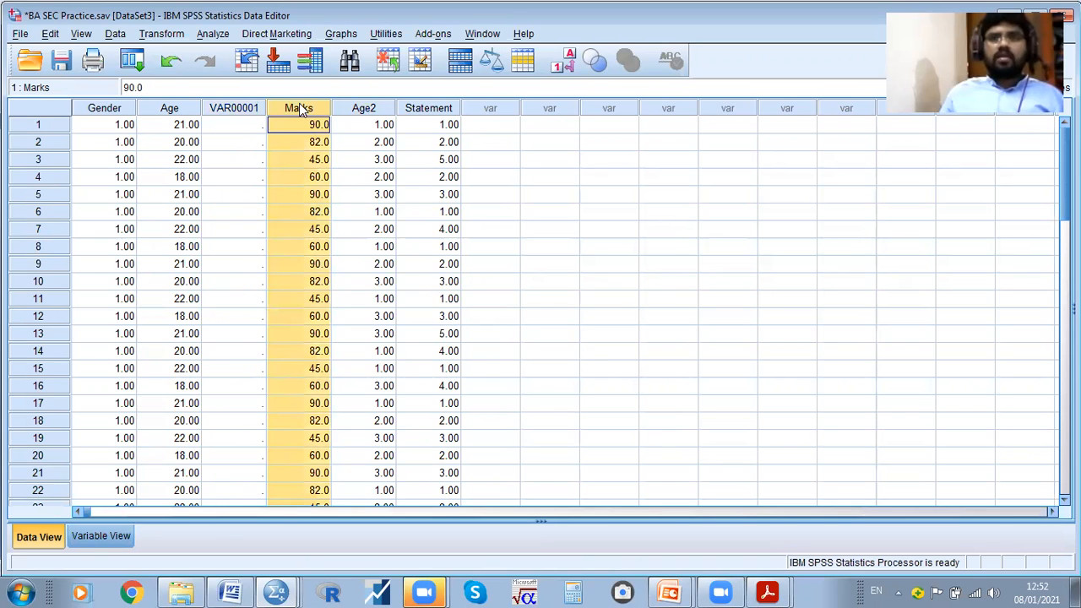
pyautogui.click(238, 113)
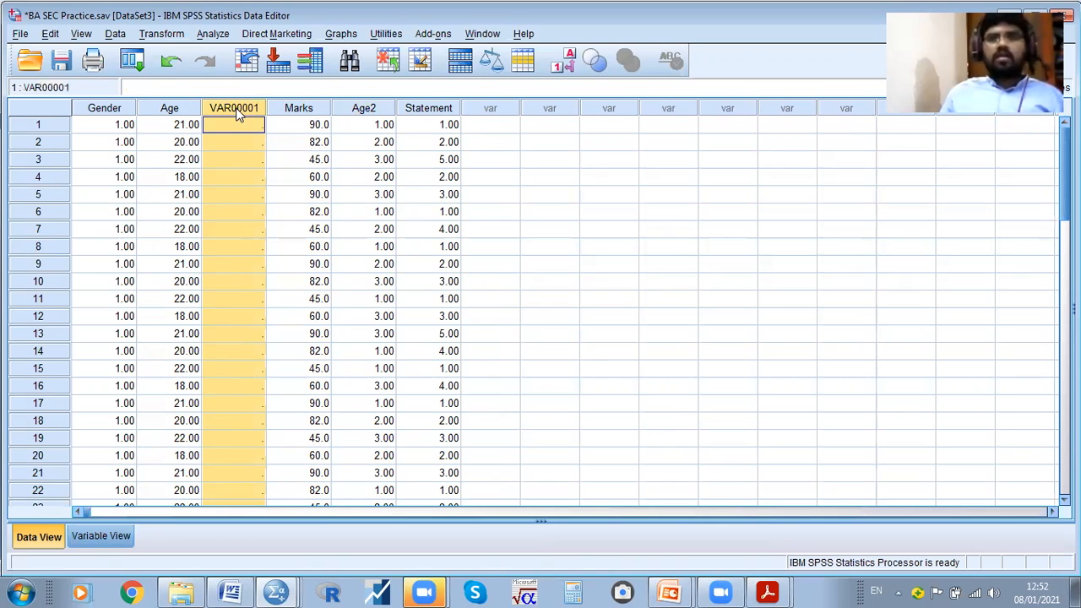
pyautogui.click(314, 126)
pyautogui.hotkey('shift', 'Down')
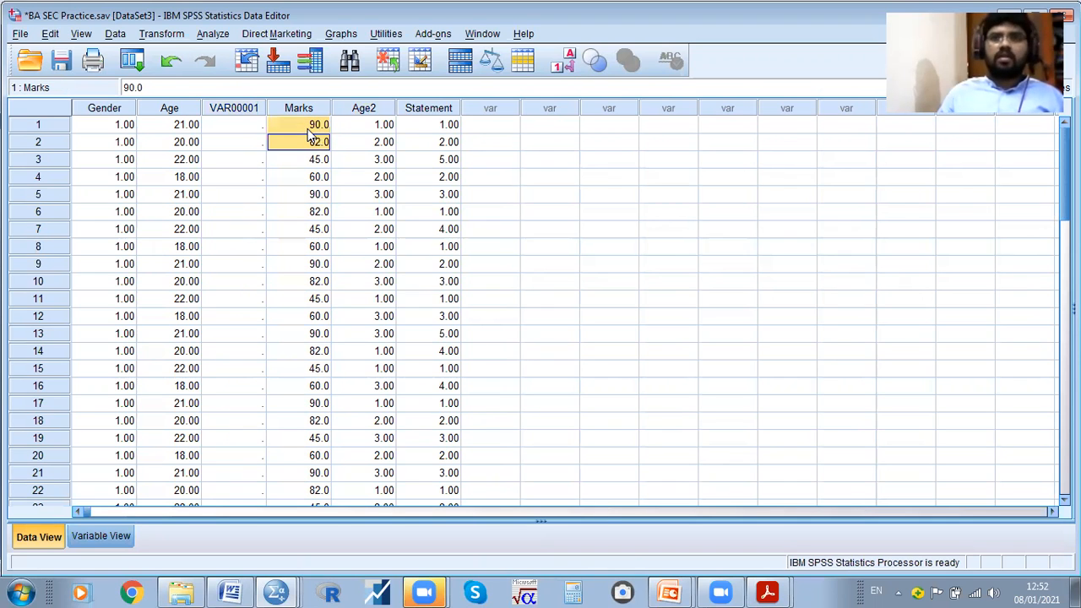
pyautogui.hotkey('ctrl', 'shift', 'Down')
pyautogui.scroll(3, 270, 164)
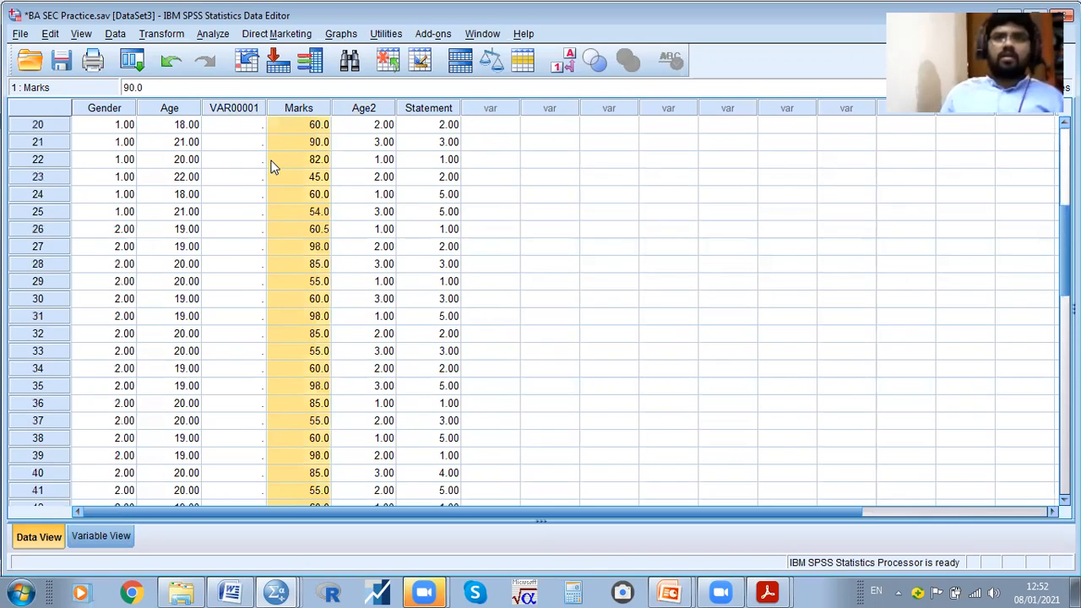
pyautogui.scroll(6, 244, 142)
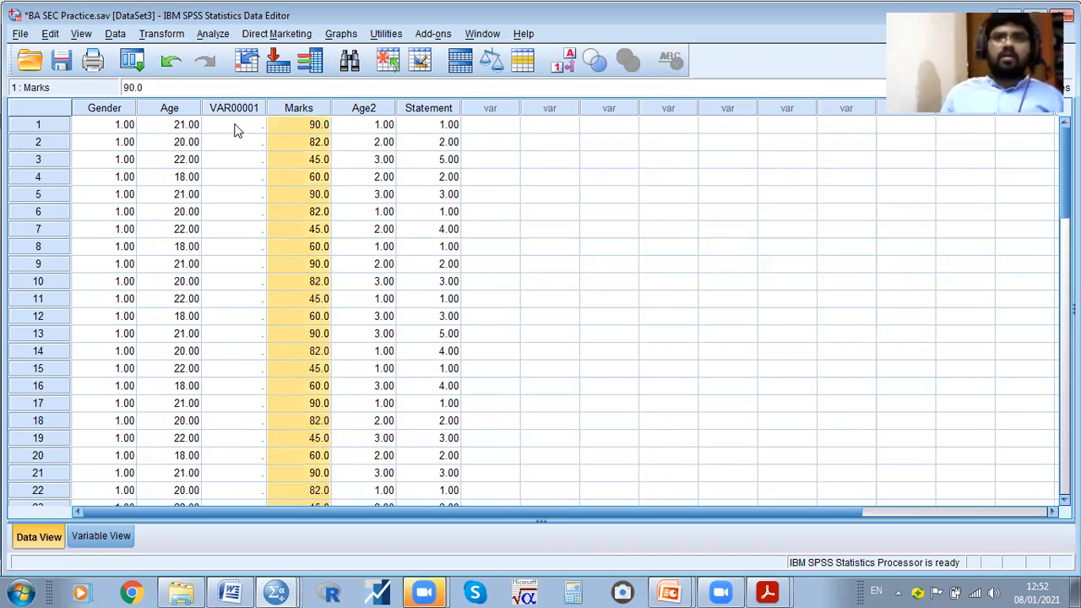
pyautogui.click(236, 126)
pyautogui.rightClick(237, 126)
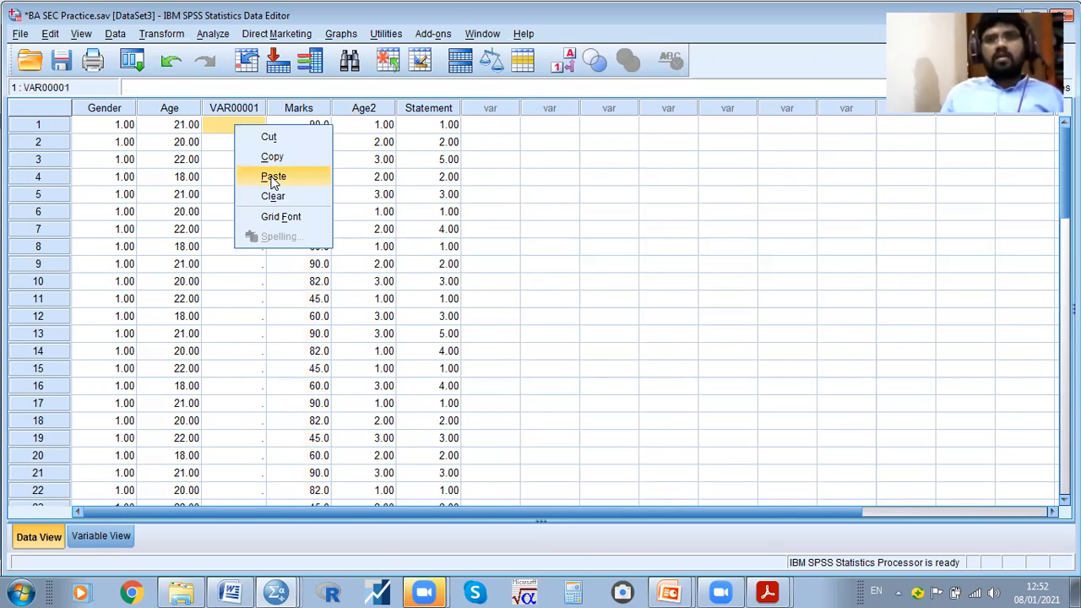
pyautogui.click(273, 177)
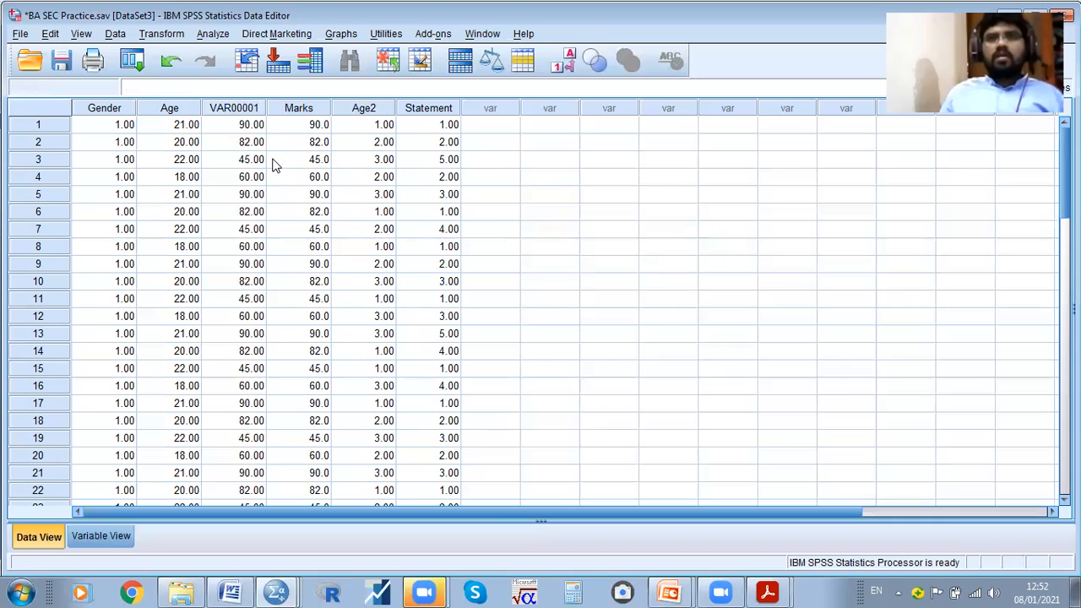
# Rename the newly inserted variable as MarksinPS in the variable definitions
pyautogui.rightClick(243, 114)
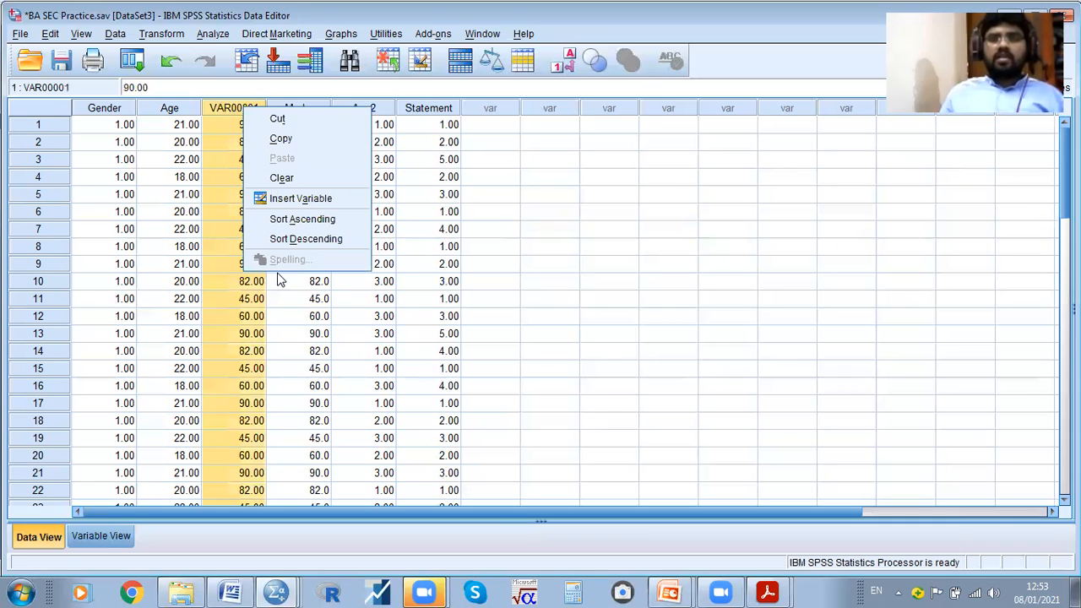
pyautogui.click(100, 536)
pyautogui.click(112, 140)
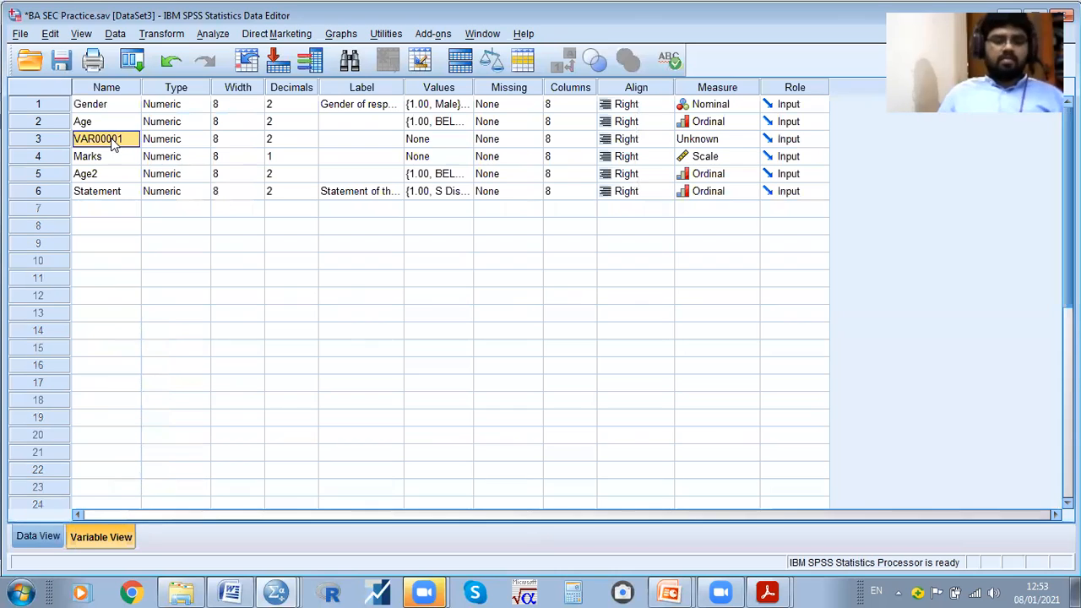
pyautogui.write('Marksa')
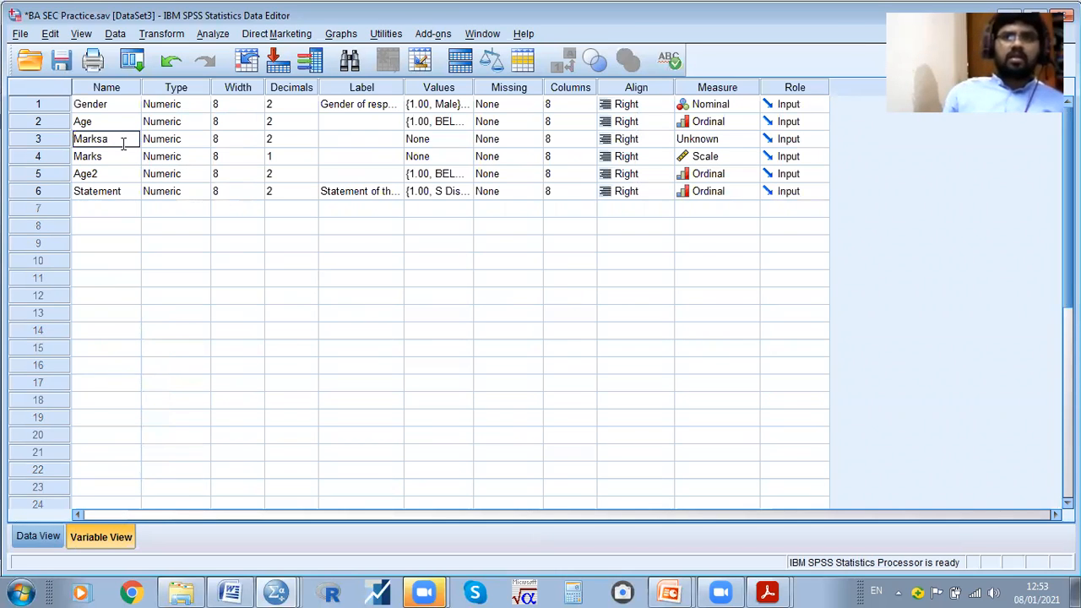
pyautogui.rightClick(120, 140)
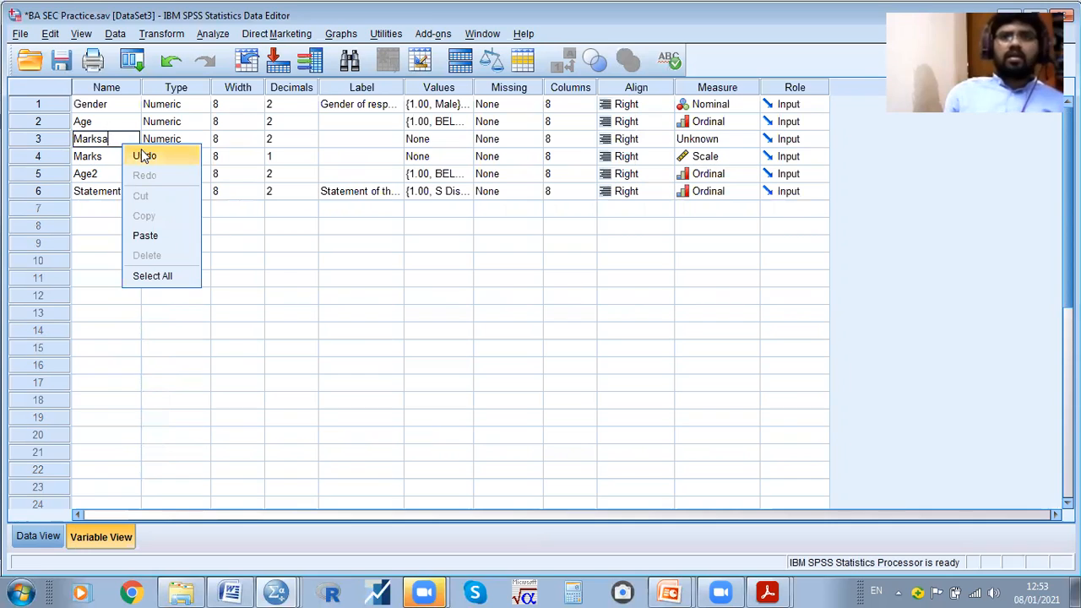
pyautogui.doubleClick(115, 140)
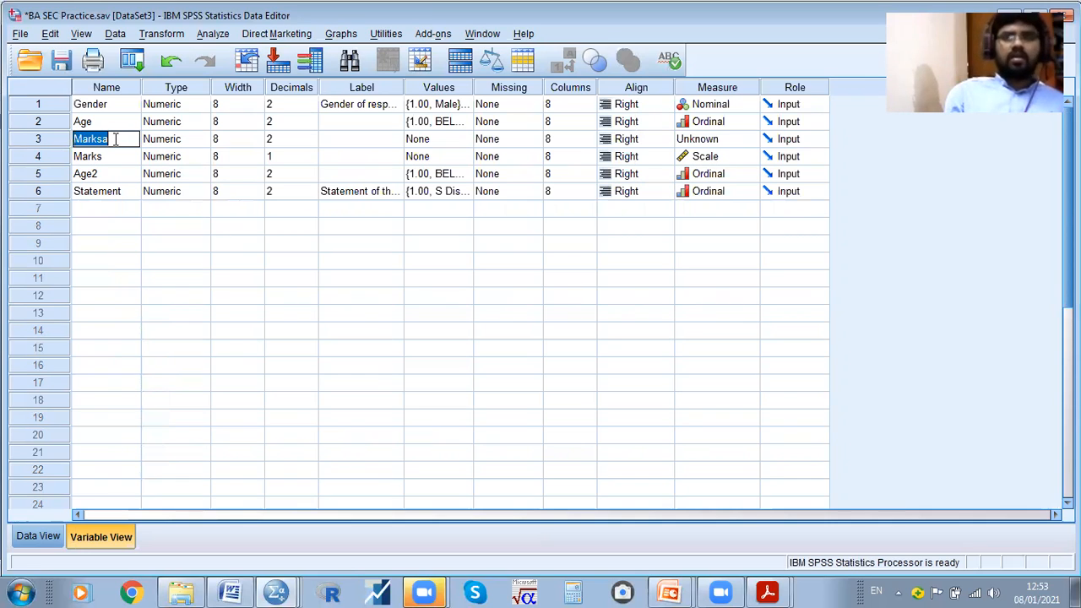
pyautogui.write('Marksin')
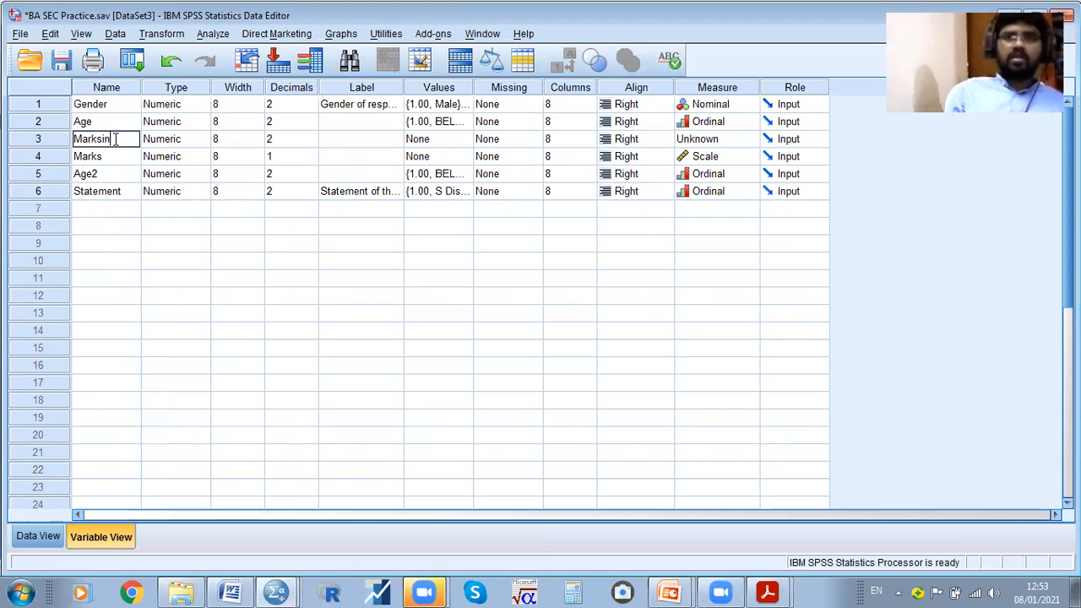
pyautogui.write('PS')
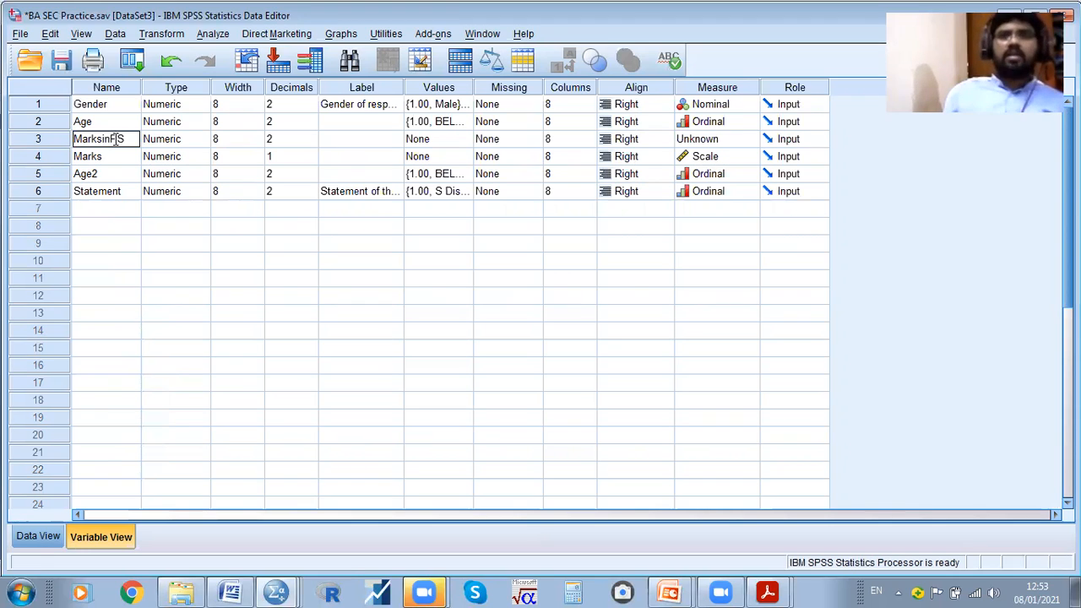
# Rename the original Marks variable as MarksinECo
pyautogui.rightClick(108, 162)
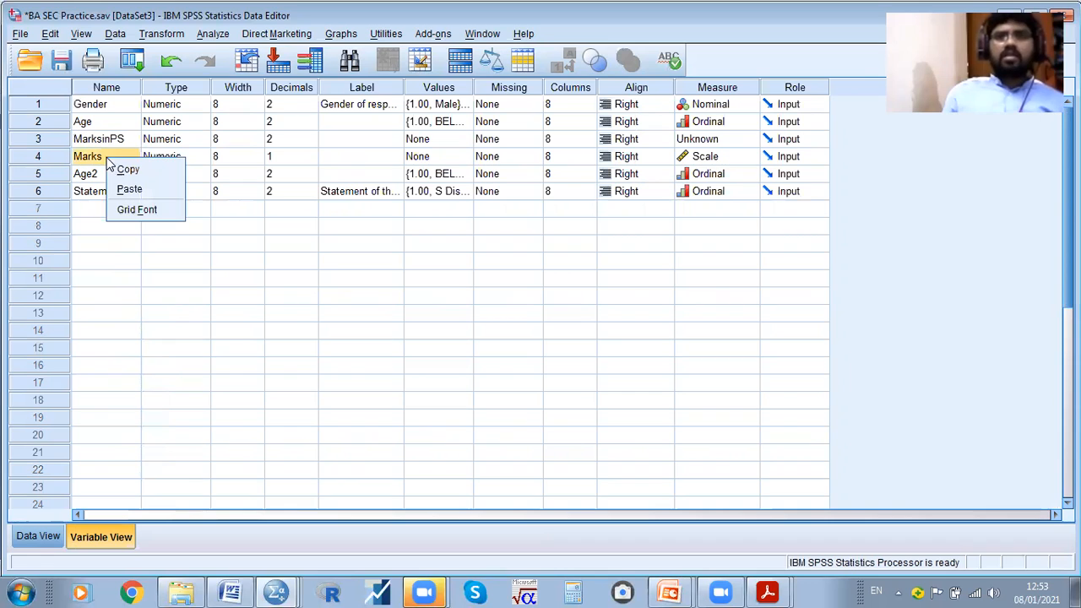
pyautogui.click(115, 155)
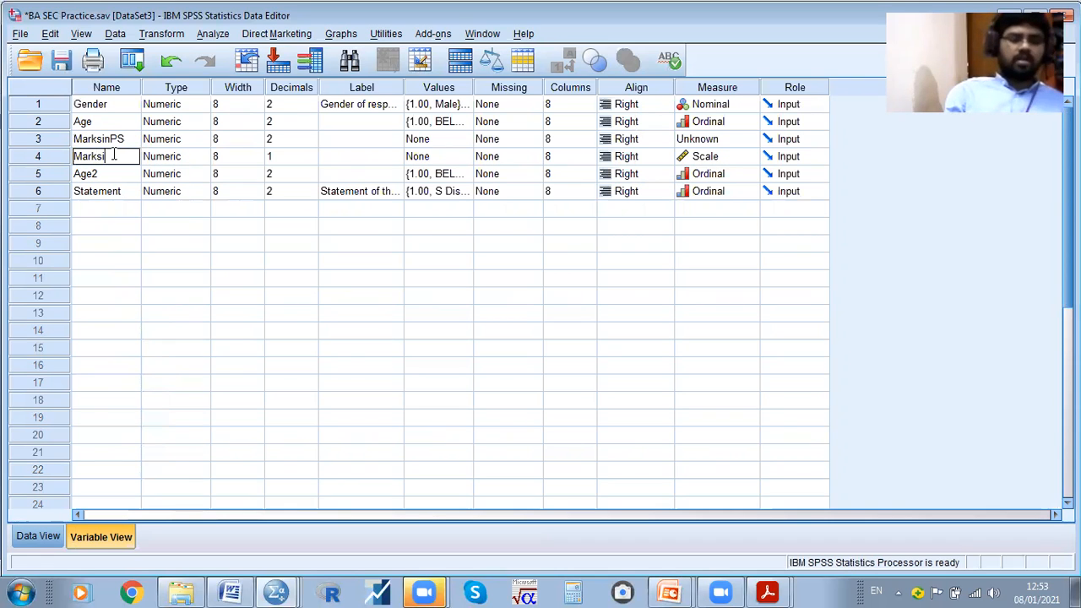
pyautogui.write('inECo')
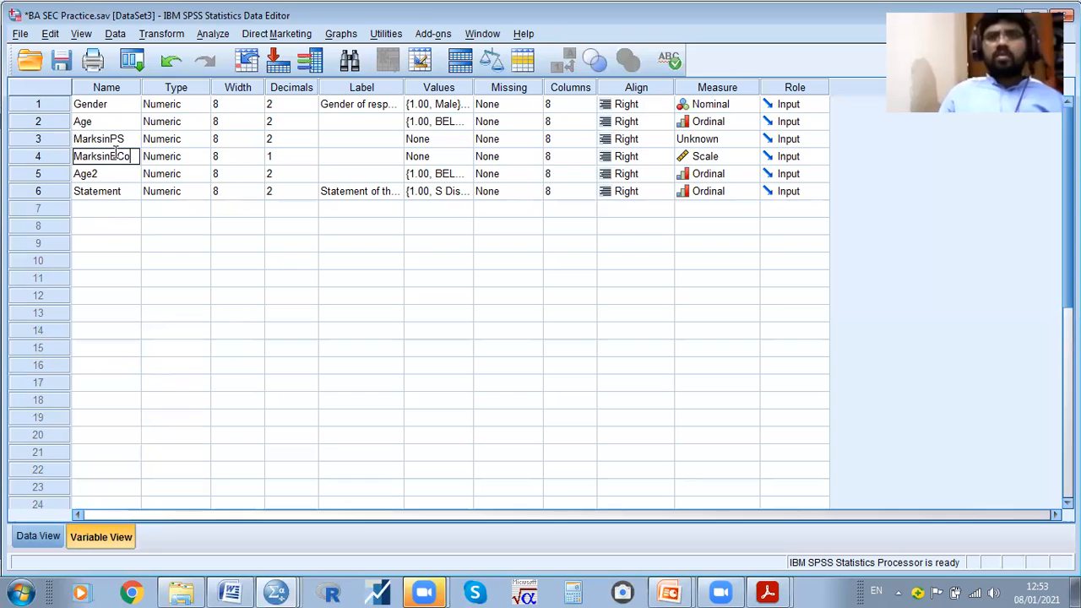
pyautogui.click(110, 142)
# Label the MarksinPS variable "Marks in PS" and the MarksinECo variable "Marks in Eco"
pyautogui.click(351, 137)
pyautogui.write('Mark')
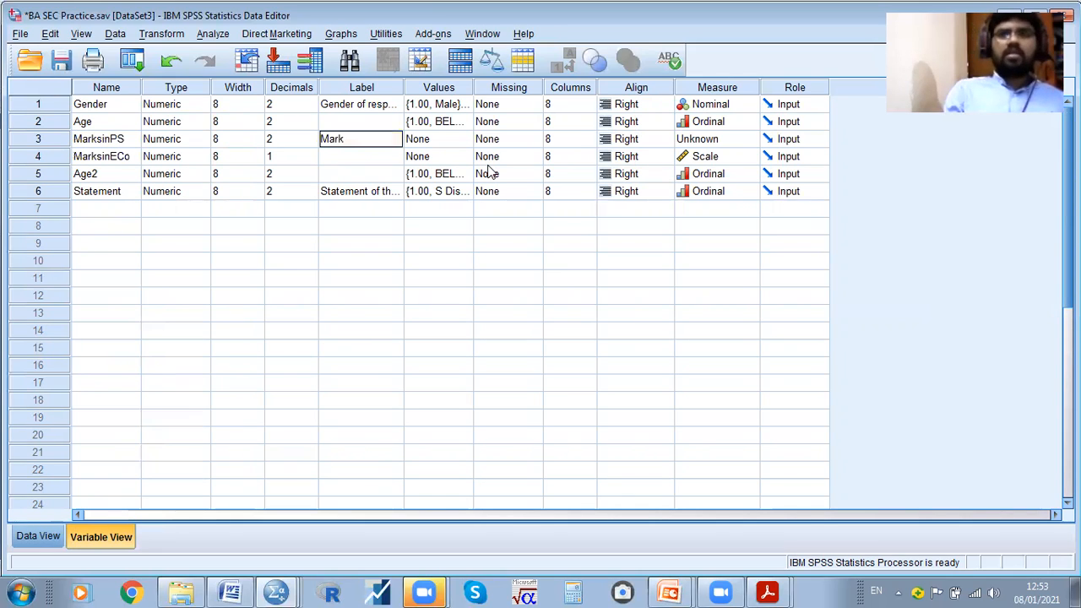
pyautogui.write('s in PS')
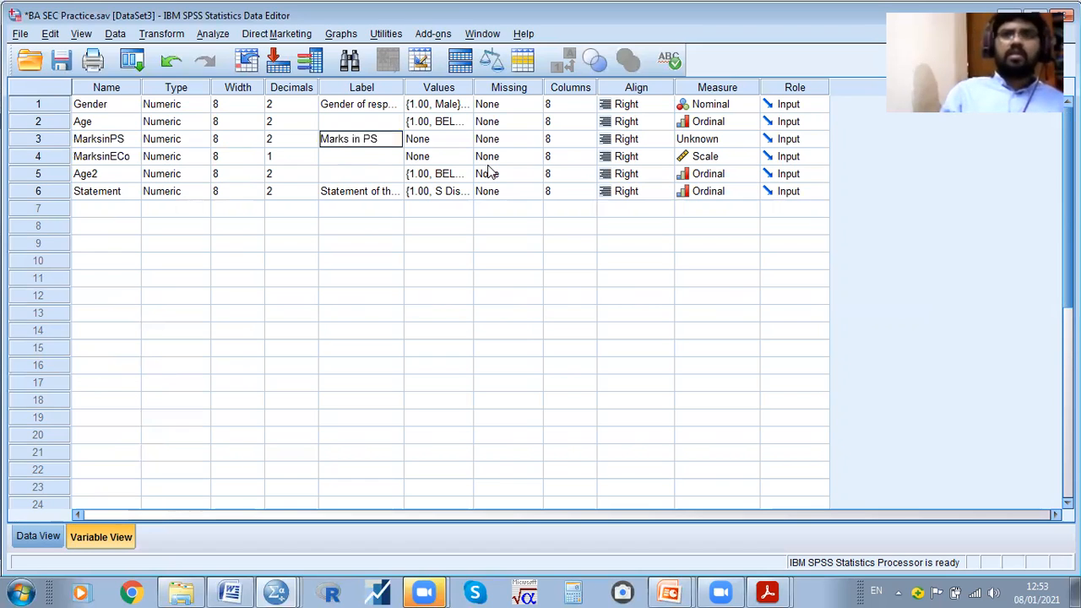
pyautogui.press('Return')
pyautogui.write('Marks')
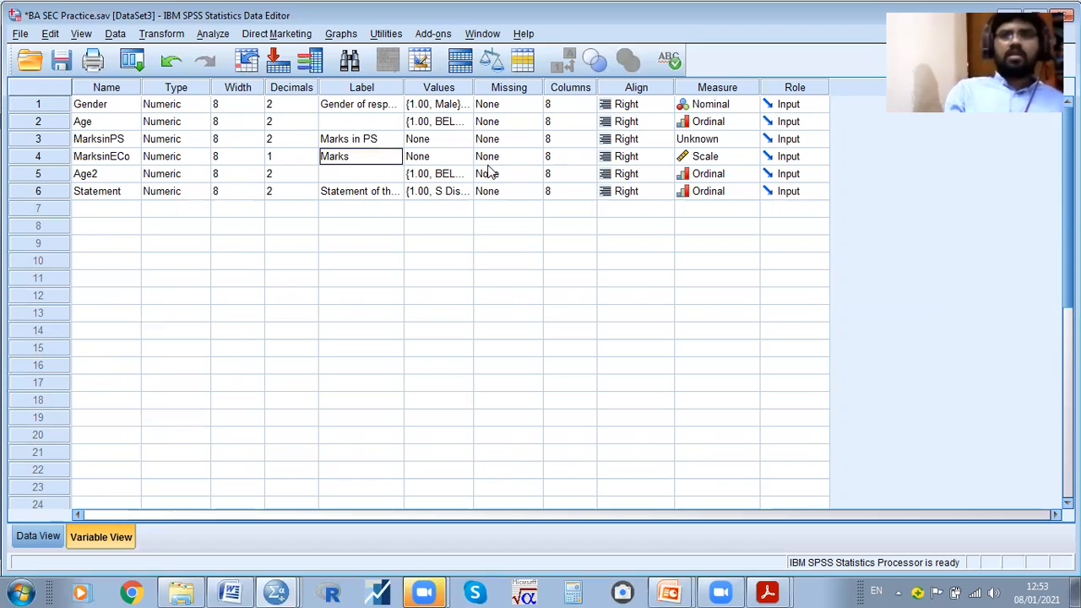
pyautogui.write(' in Eco')
pyautogui.press('Return')
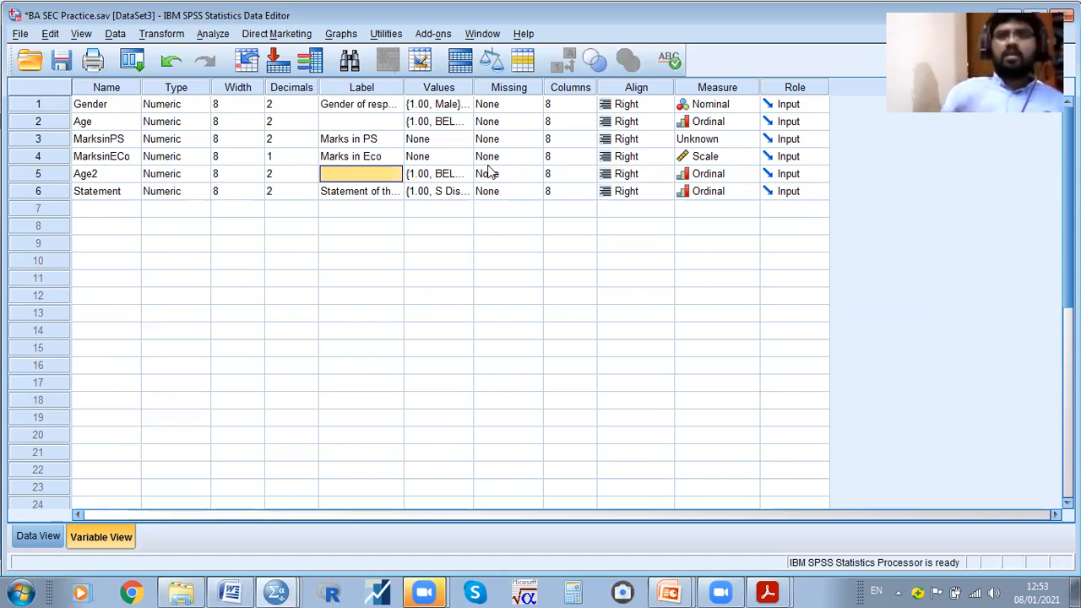
# Return to the data values and open the Compute Variable dialog
pyautogui.click(38, 537)
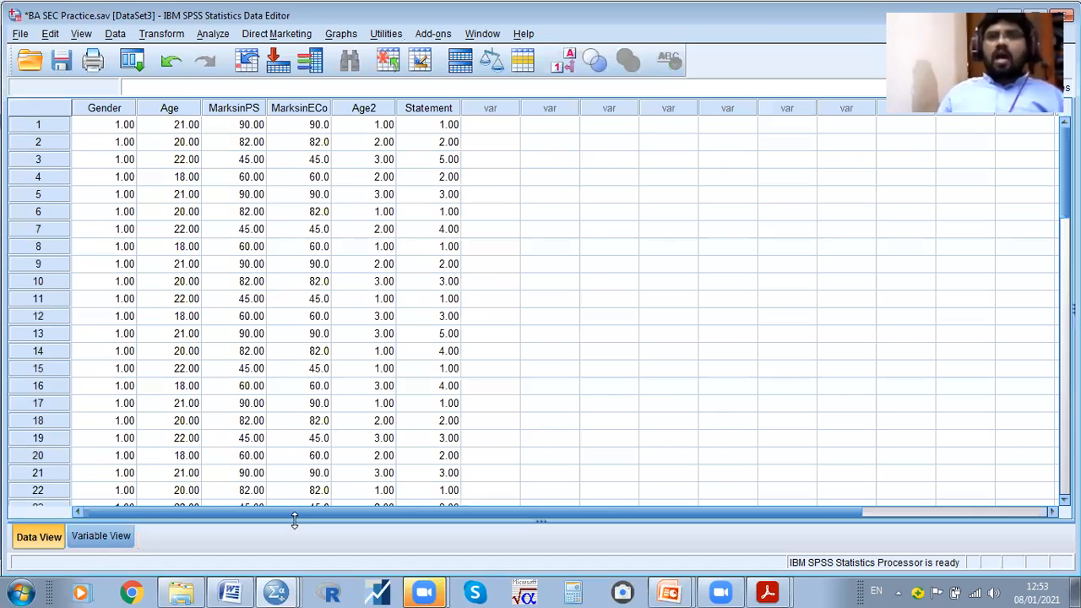
pyautogui.click(160, 36)
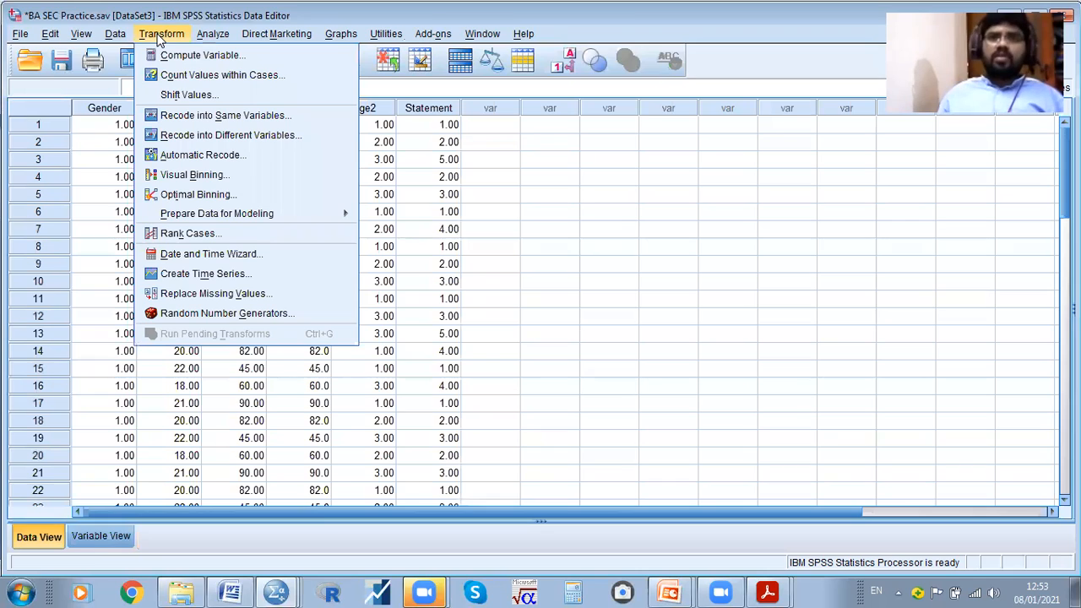
pyautogui.click(203, 56)
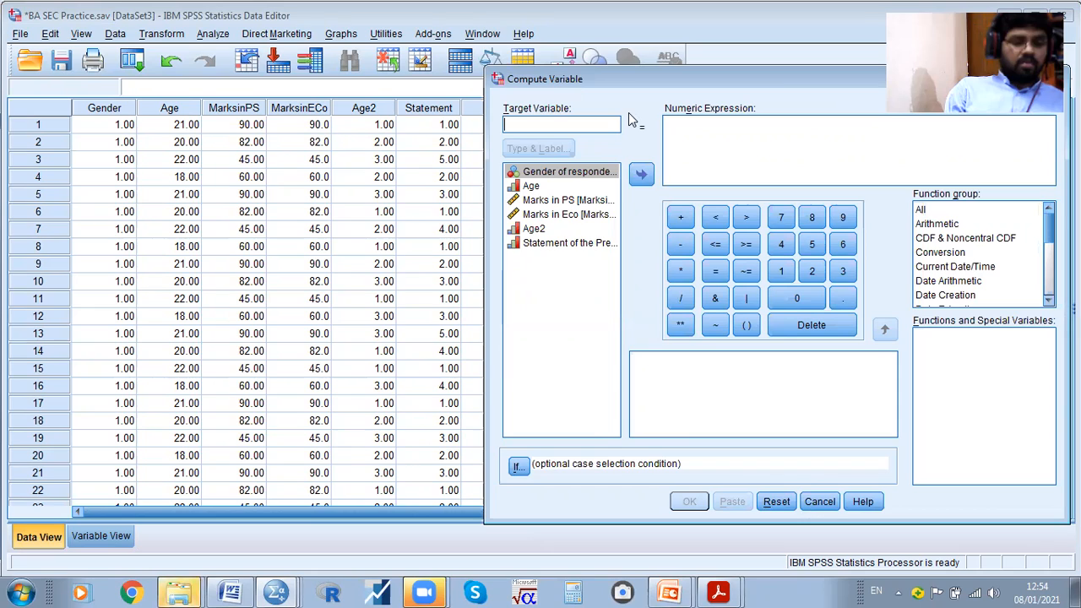
pyautogui.write('PS and')
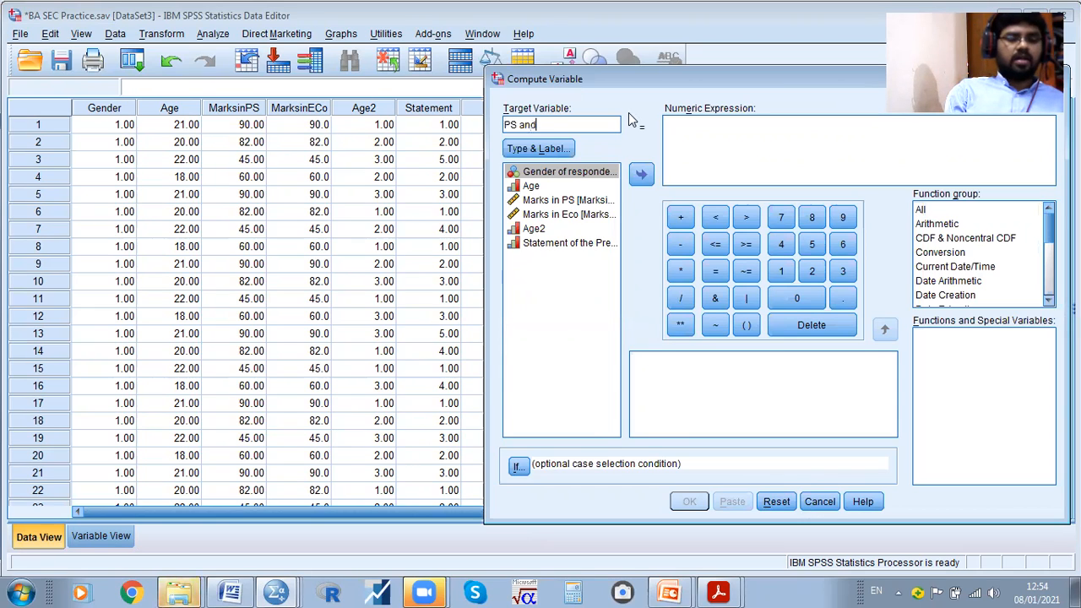
pyautogui.press('BackSpace')
pyautogui.press('BackSpace')
pyautogui.press('BackSpace')
pyautogui.write('& Eco')
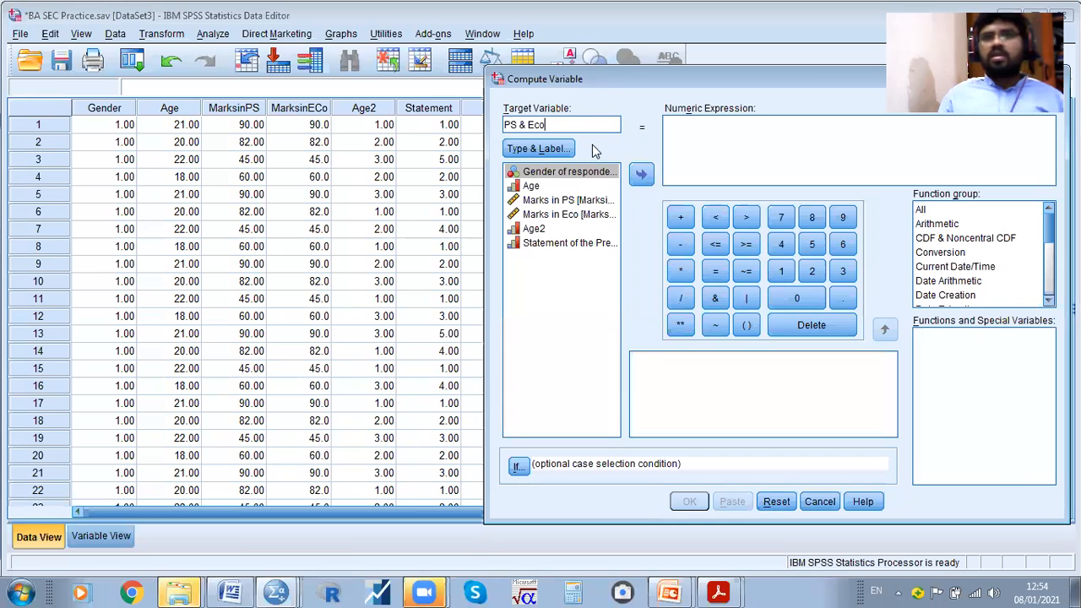
pyautogui.click(562, 149)
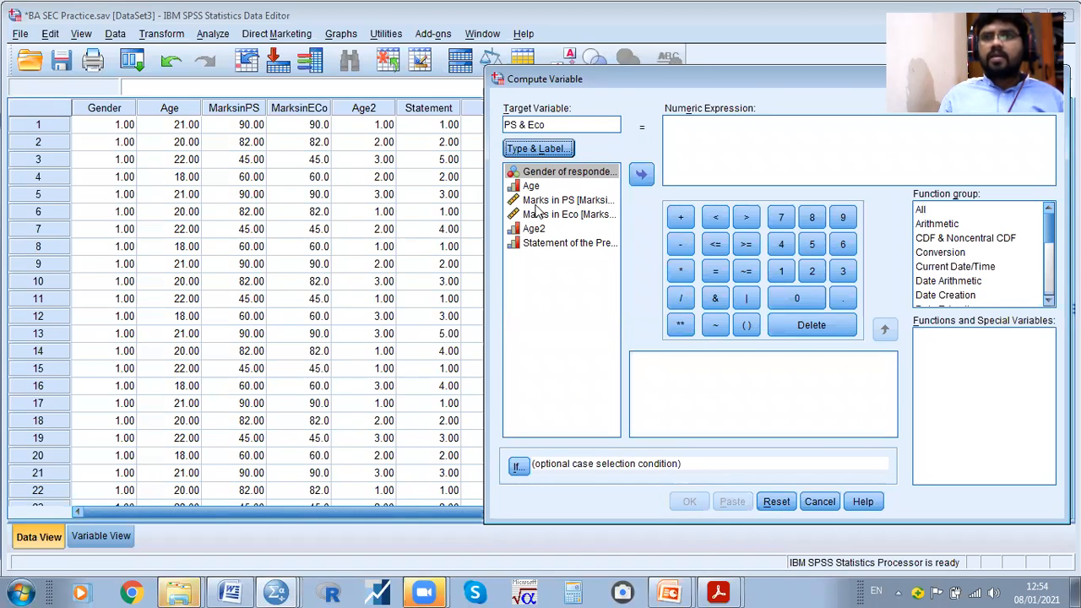
# Name the target variable of the computation BothMarks
pyautogui.moveTo(555, 124); pyautogui.dragTo(503, 125)
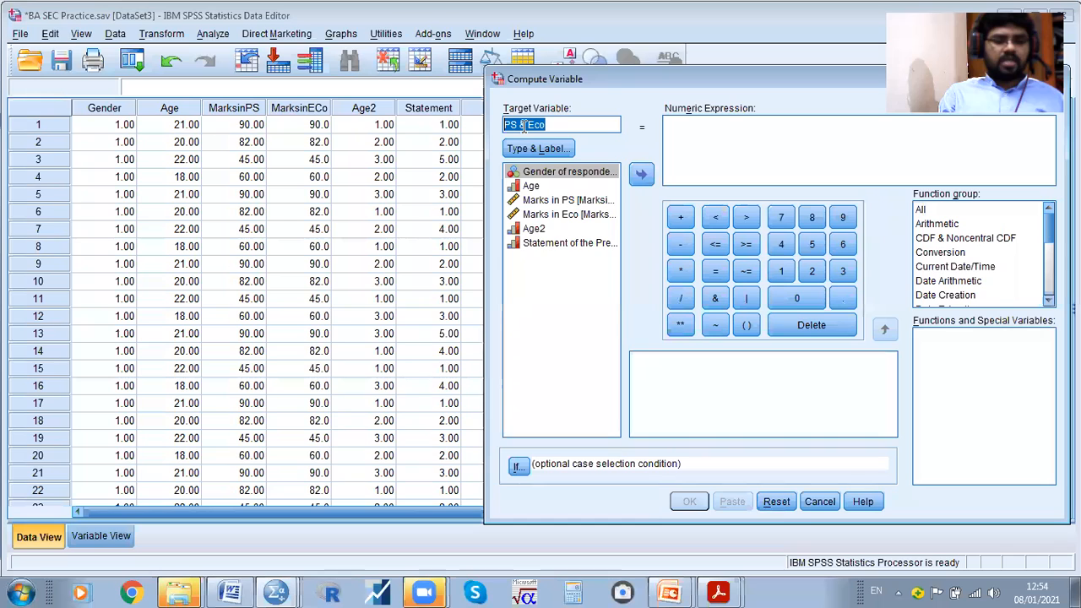
pyautogui.write('Both')
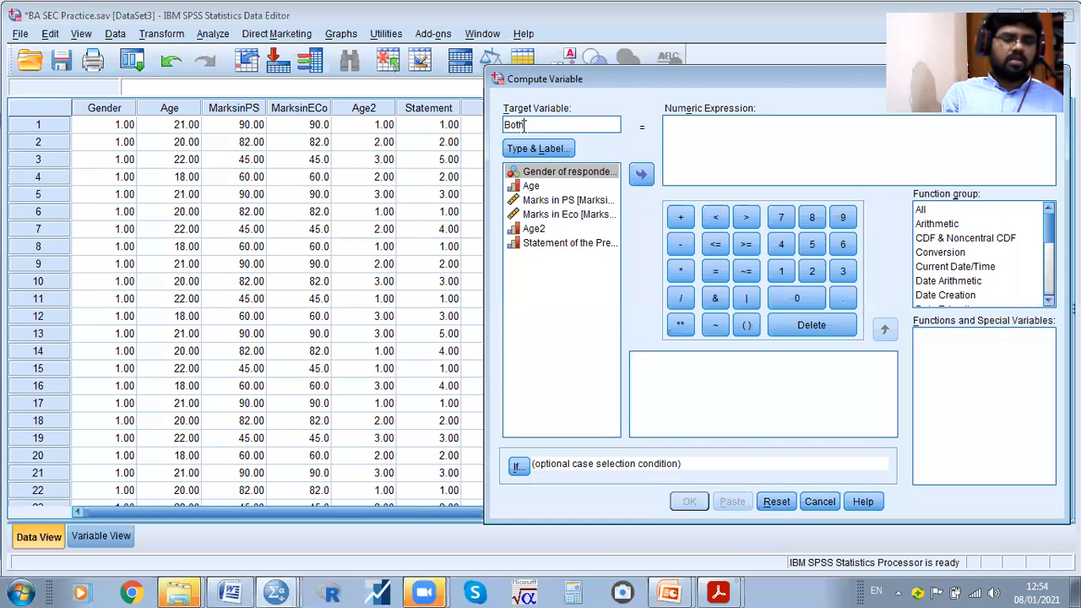
pyautogui.write('Marks')
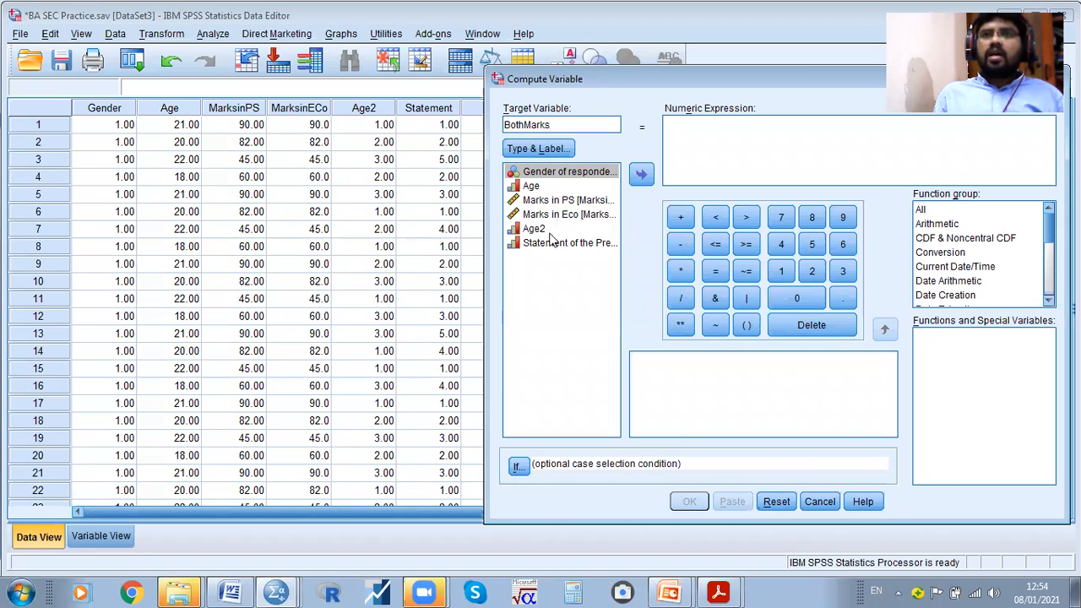
# Build the numeric expression MarksinPS + MarksinECo for BothMarks and run the computation
pyautogui.click(555, 281)
pyautogui.click(542, 202)
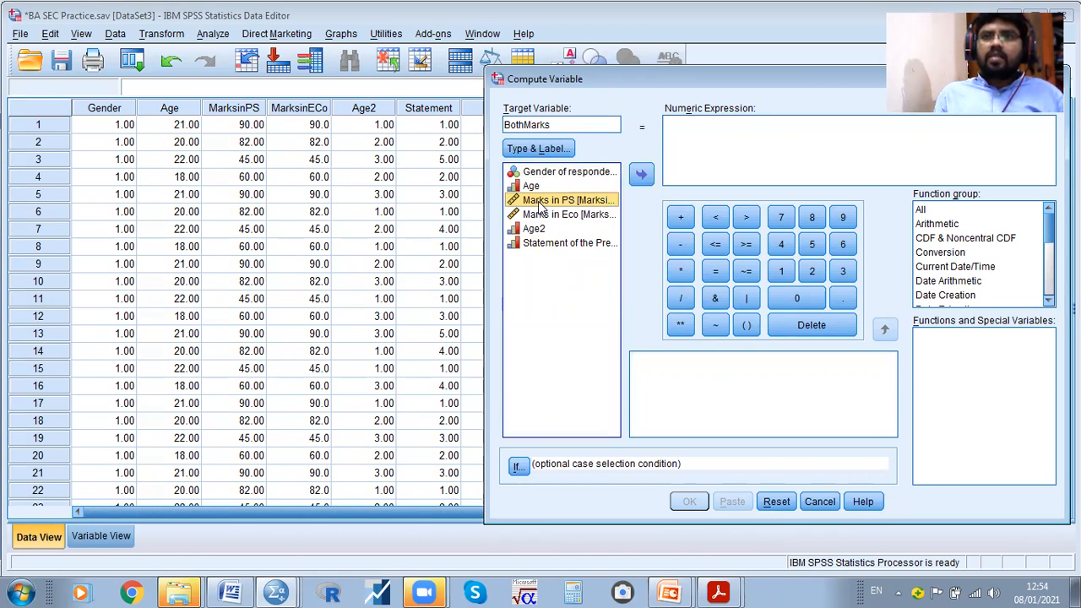
pyautogui.click(552, 215)
pyautogui.click(548, 201)
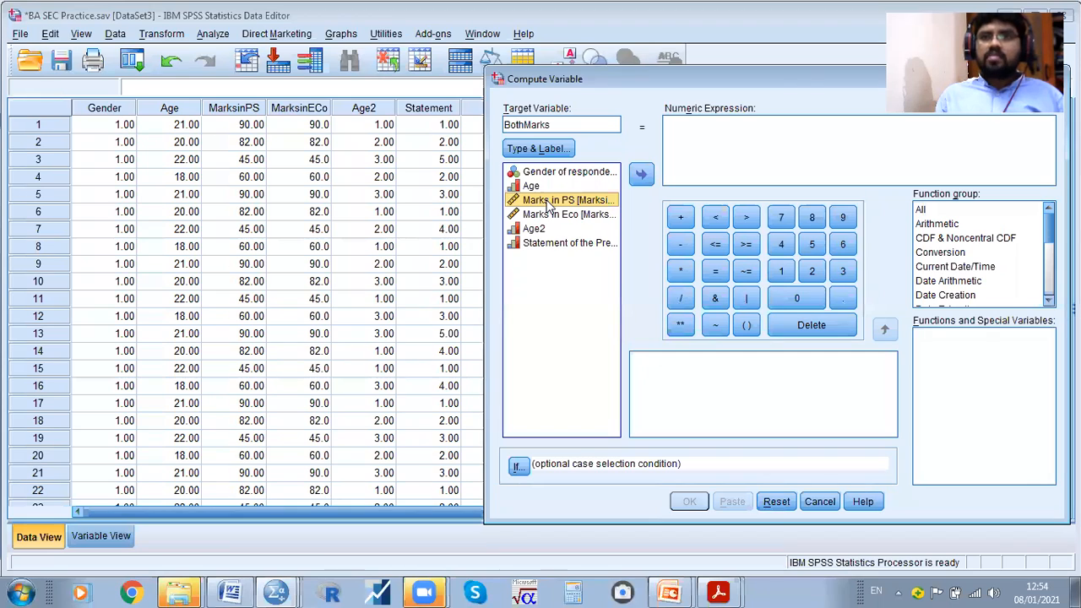
pyautogui.click(641, 176)
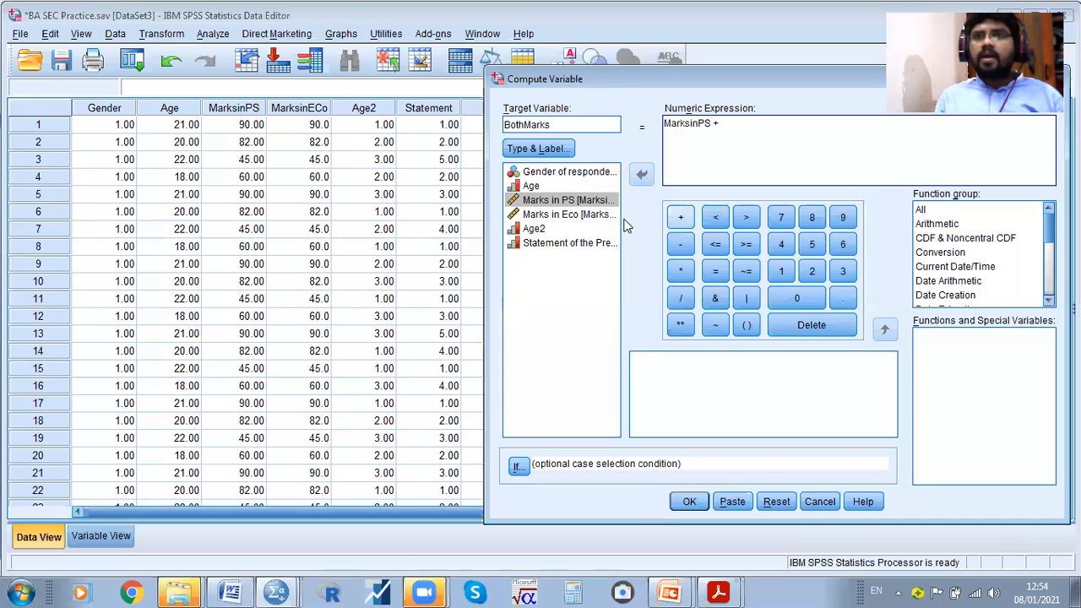
pyautogui.click(557, 215)
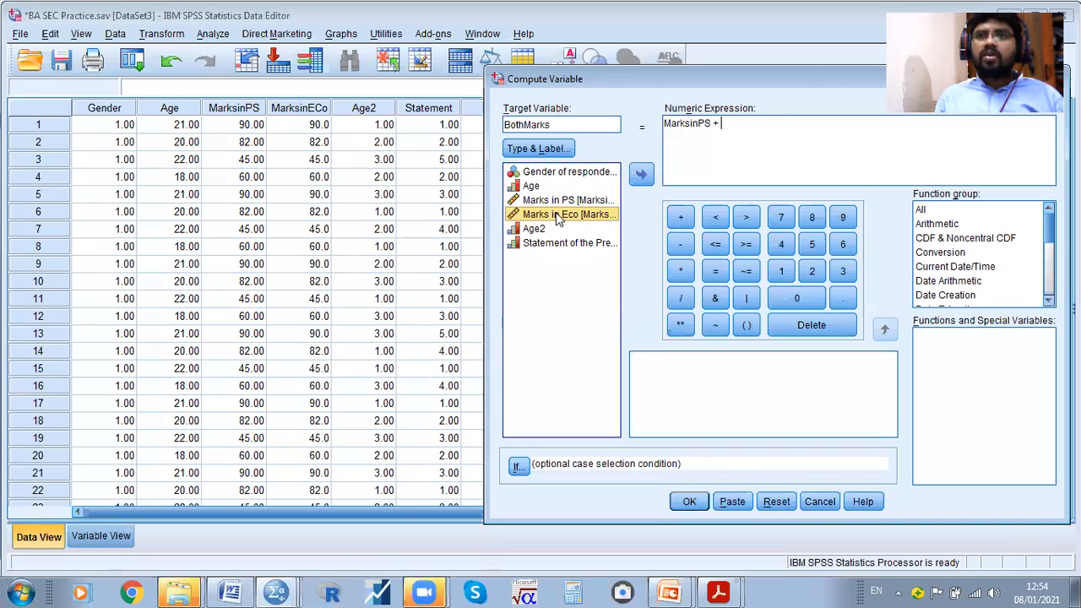
pyautogui.click(640, 176)
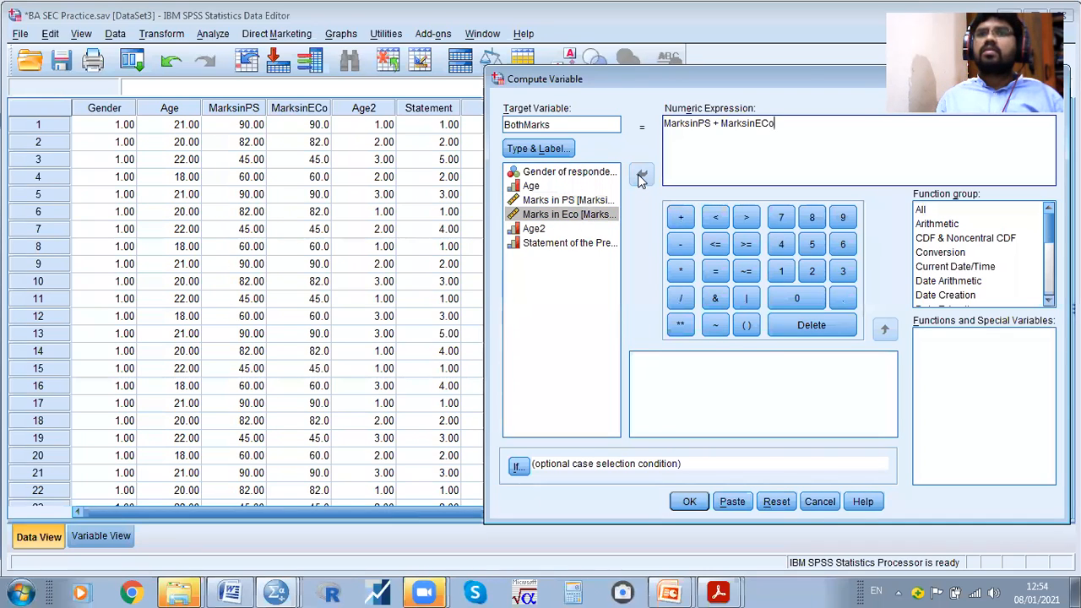
pyautogui.click(691, 502)
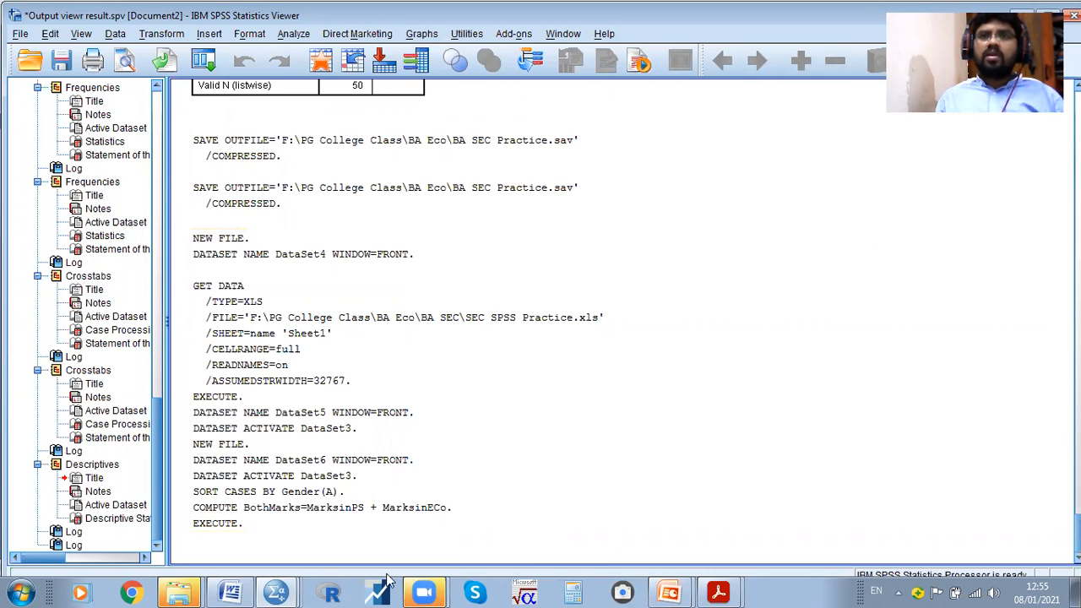
# Switch from the output viewer back to the BA SEC Practice.sav data window
pyautogui.click(279, 591)
pyautogui.click(579, 391)
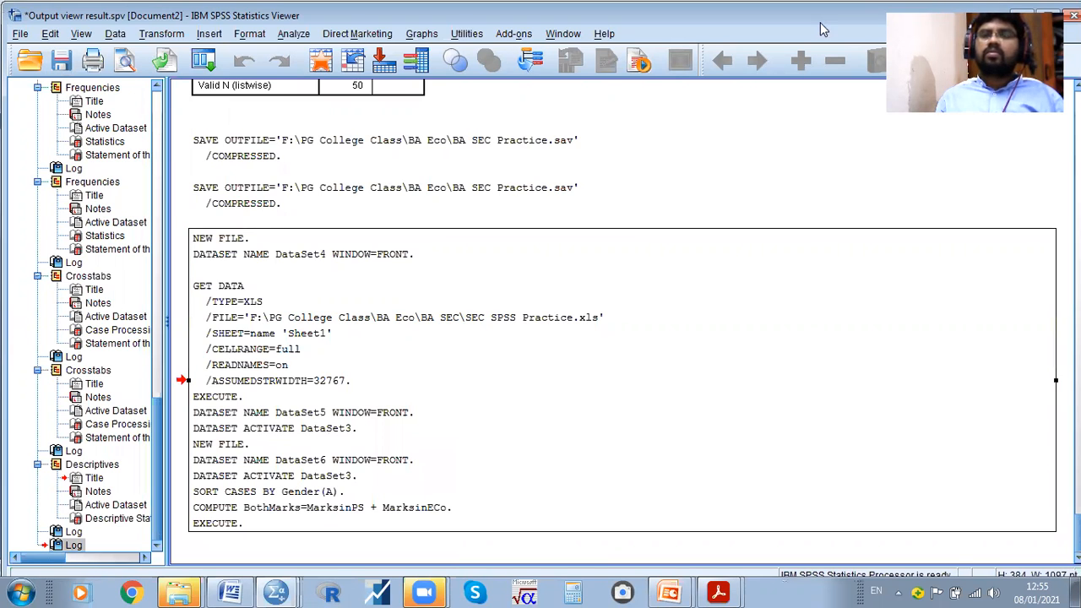
pyautogui.click(286, 591)
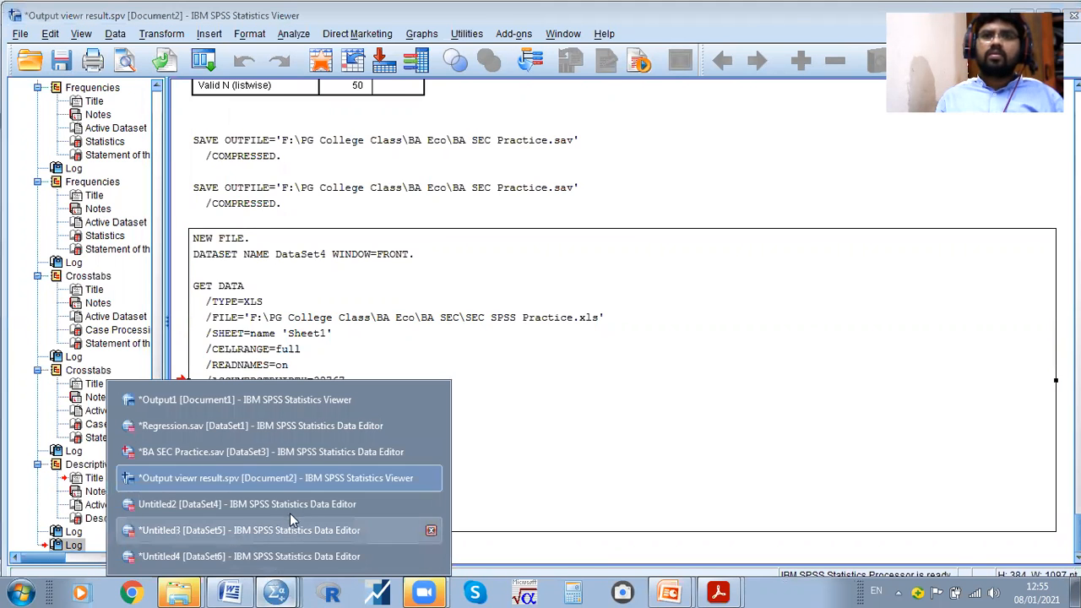
pyautogui.click(237, 460)
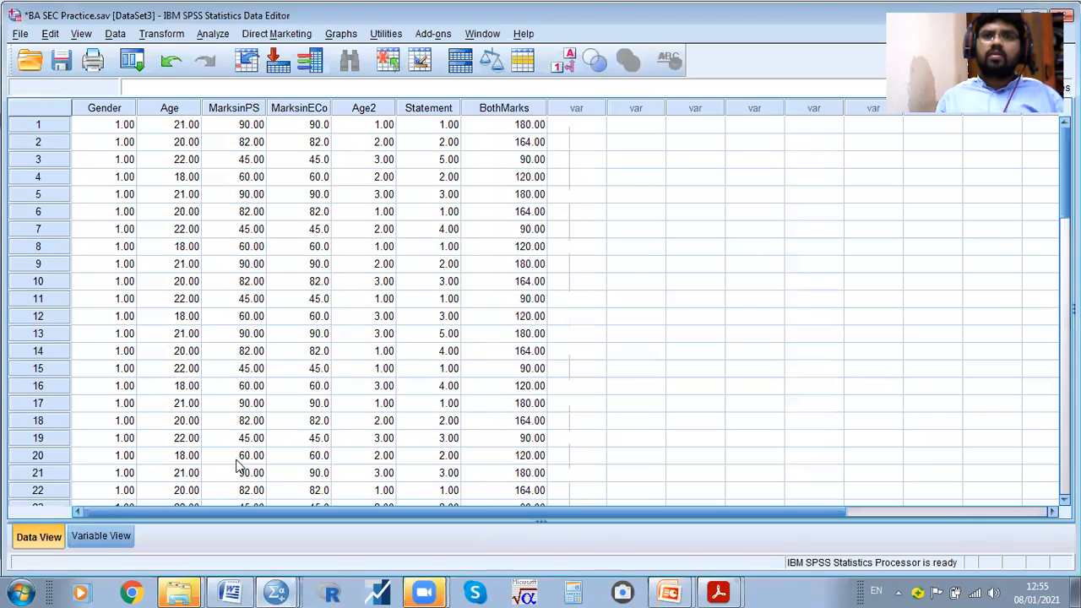
# Compare the BothMarks values with MarksinPS and MarksinECo for the first three cases
pyautogui.click(513, 113)
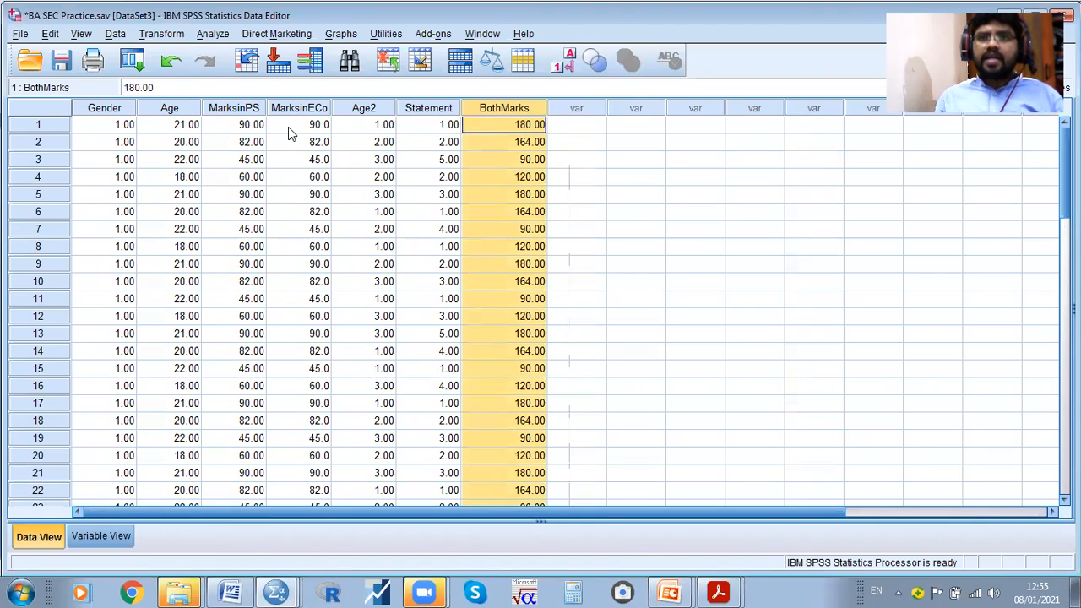
pyautogui.click(519, 129)
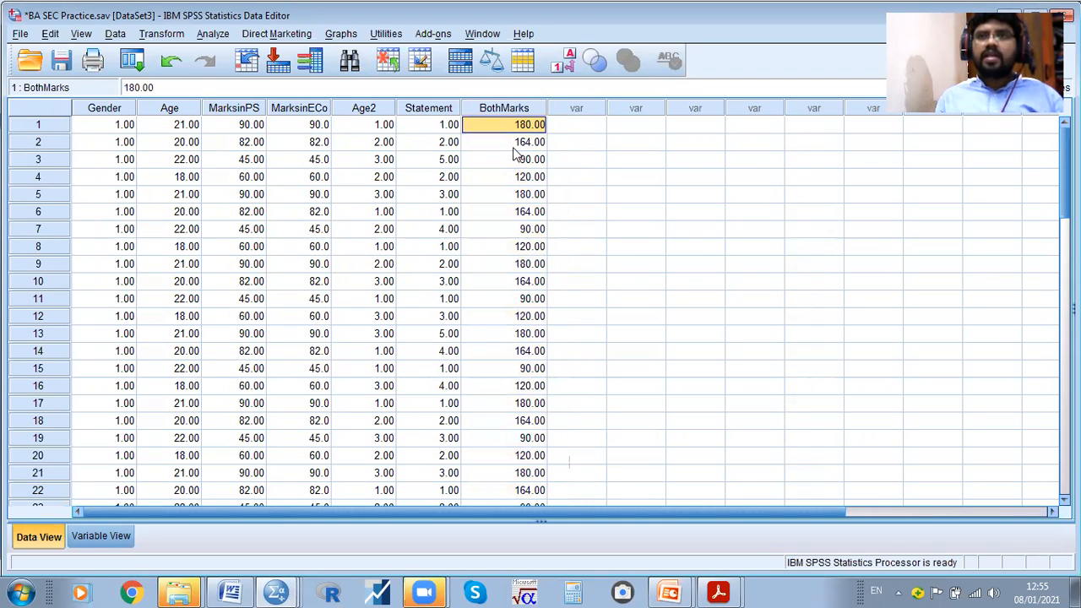
pyautogui.click(308, 145)
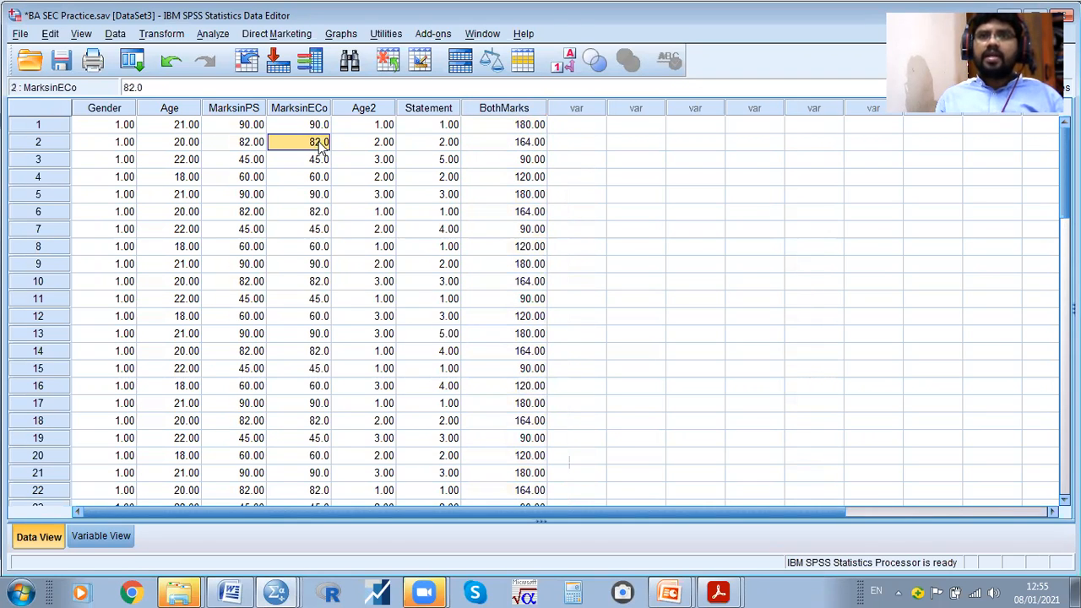
pyautogui.click(530, 145)
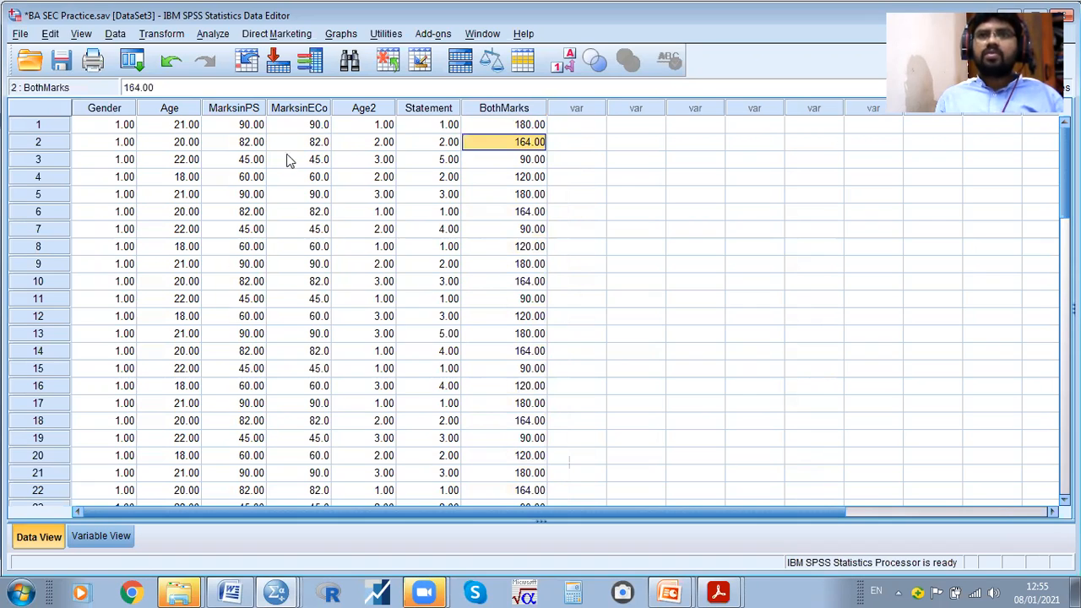
pyautogui.click(253, 162)
pyautogui.click(317, 163)
pyautogui.click(529, 162)
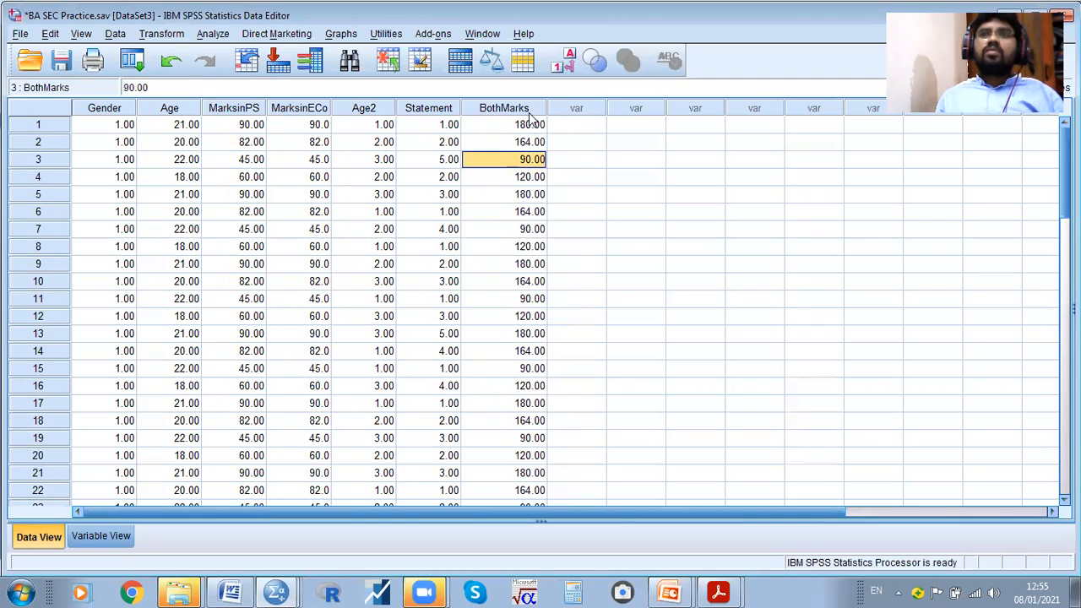
pyautogui.click(577, 112)
pyautogui.click(507, 106)
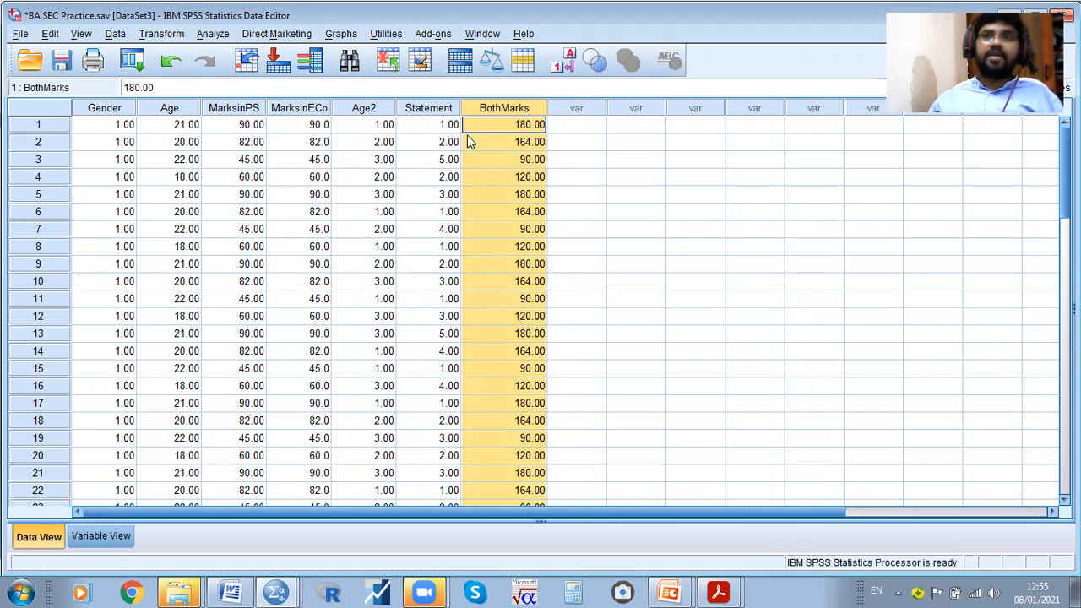
# Start another variable computation with Only Eco as the target variable name
pyautogui.click(161, 34)
pyautogui.click(191, 53)
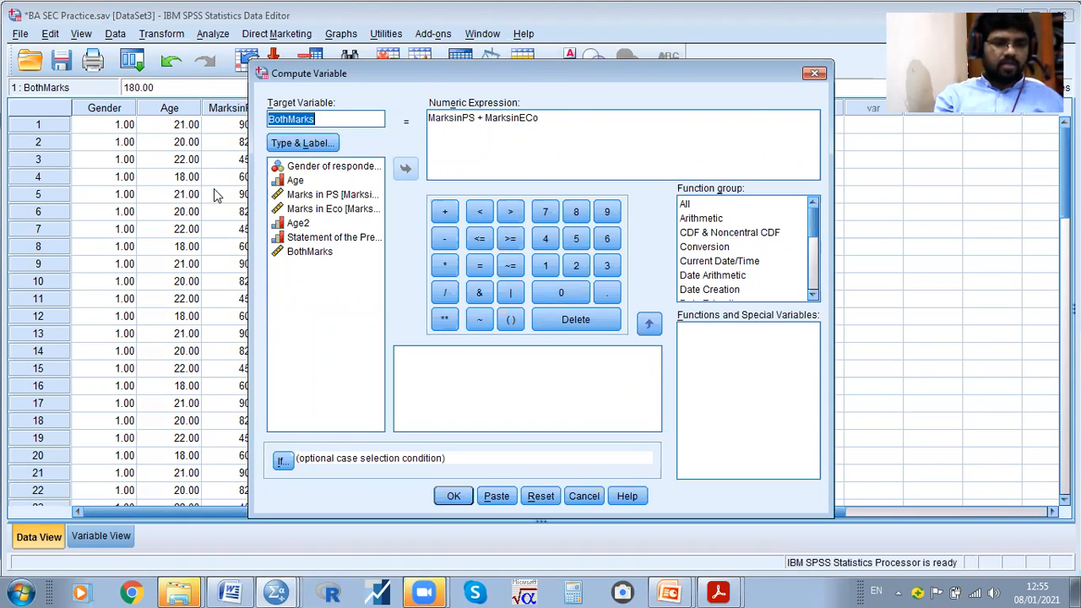
pyautogui.write('Only Eco')
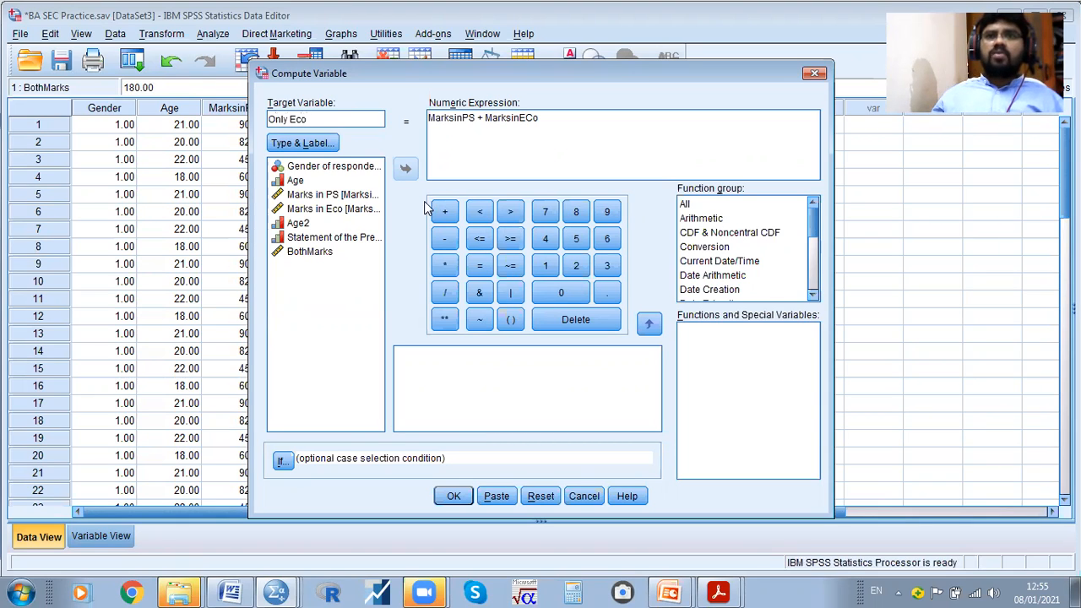
pyautogui.press('Tab')
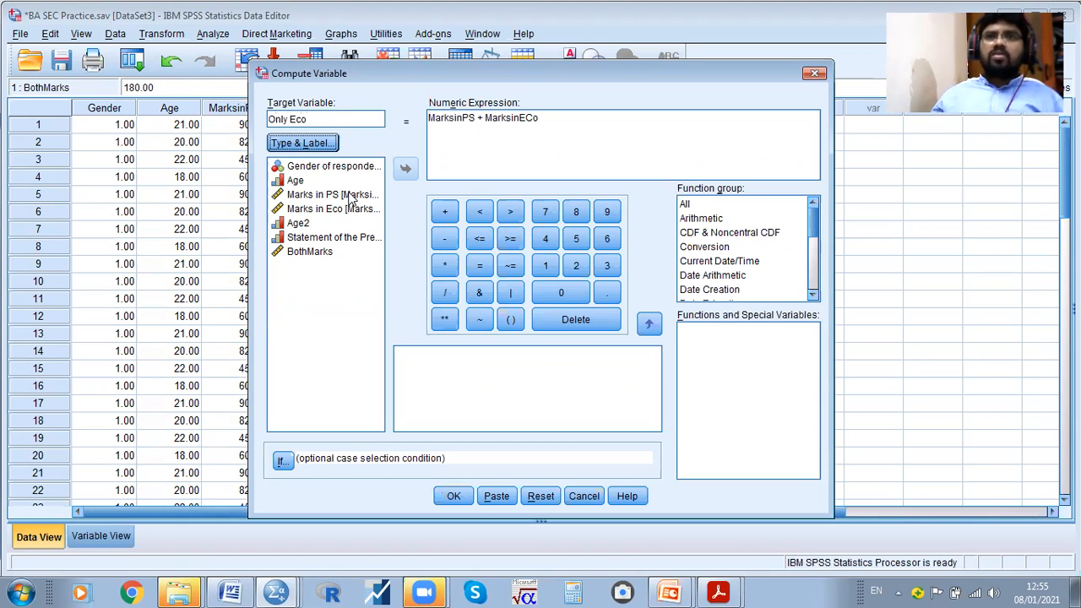
# Replace the numeric expression with BothMarks - MarksinPS
pyautogui.moveTo(574, 119); pyautogui.dragTo(411, 120)
pyautogui.press('BackSpace')
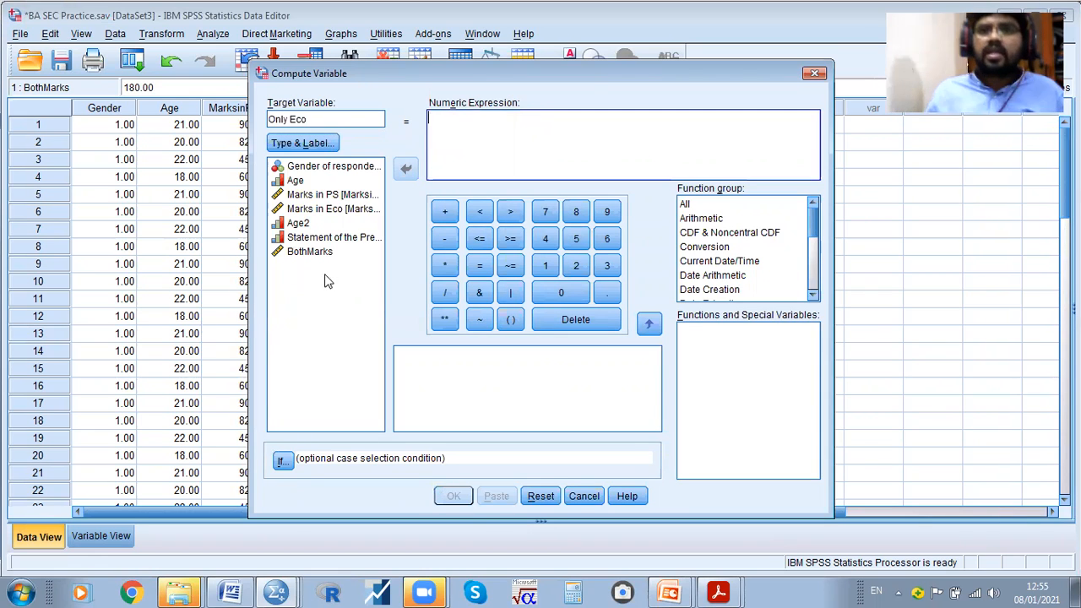
pyautogui.click(313, 251)
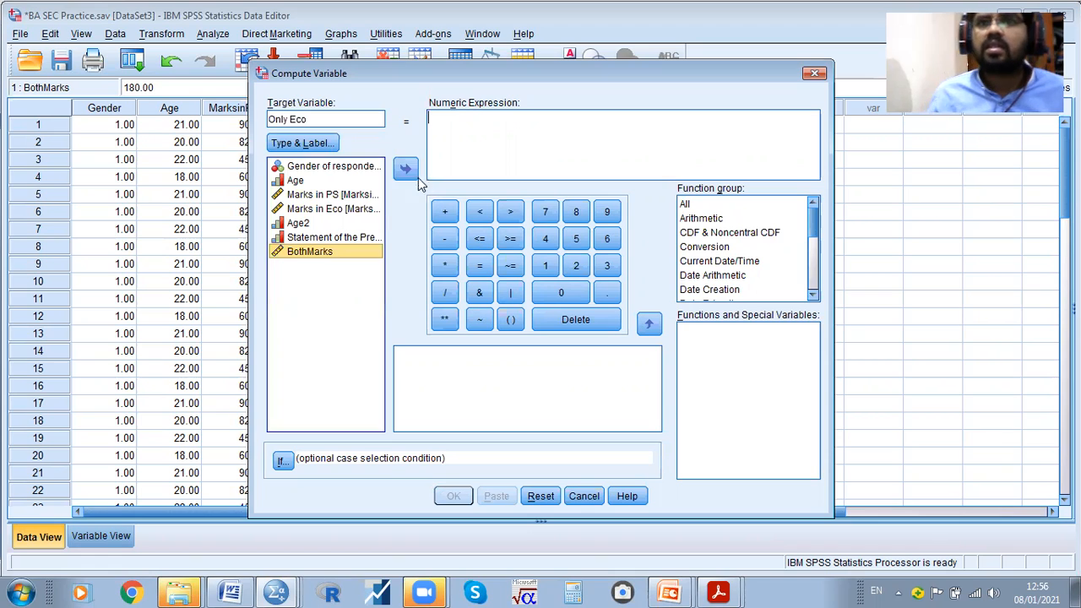
pyautogui.click(414, 174)
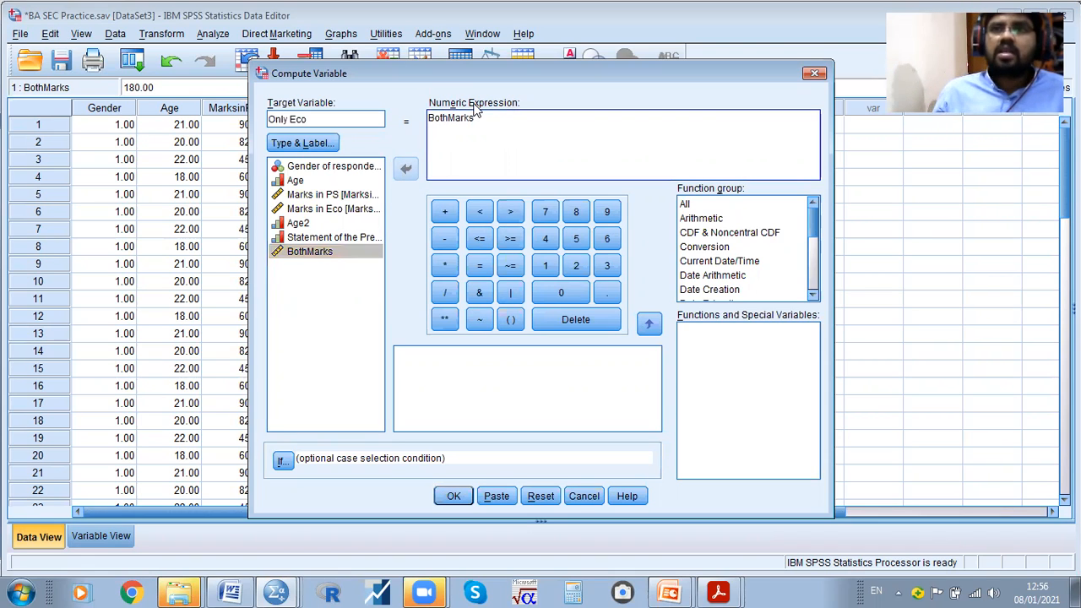
pyautogui.click(445, 238)
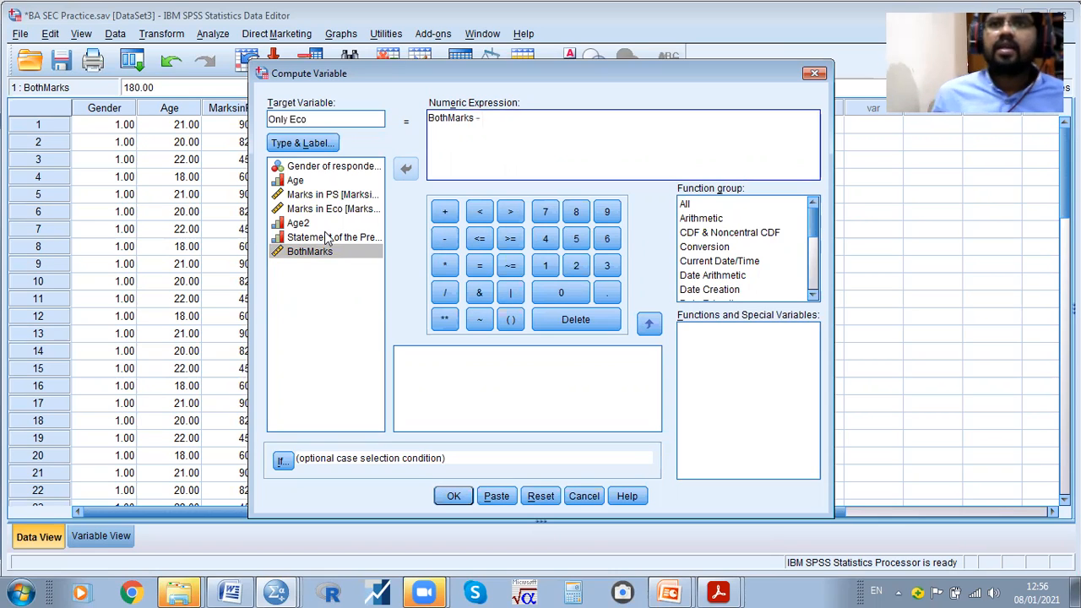
pyautogui.click(328, 199)
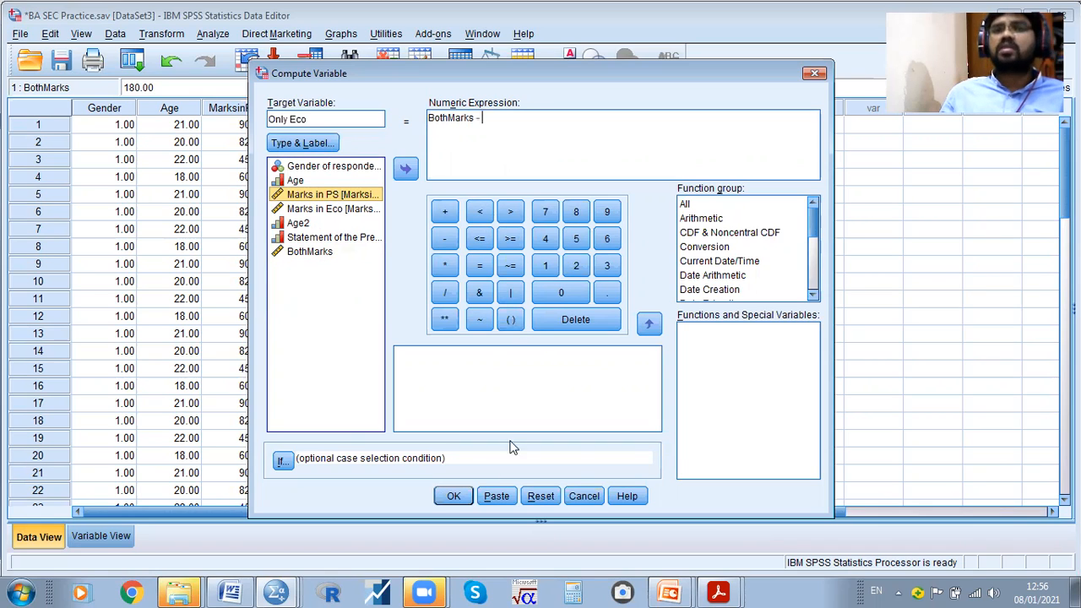
pyautogui.click(408, 167)
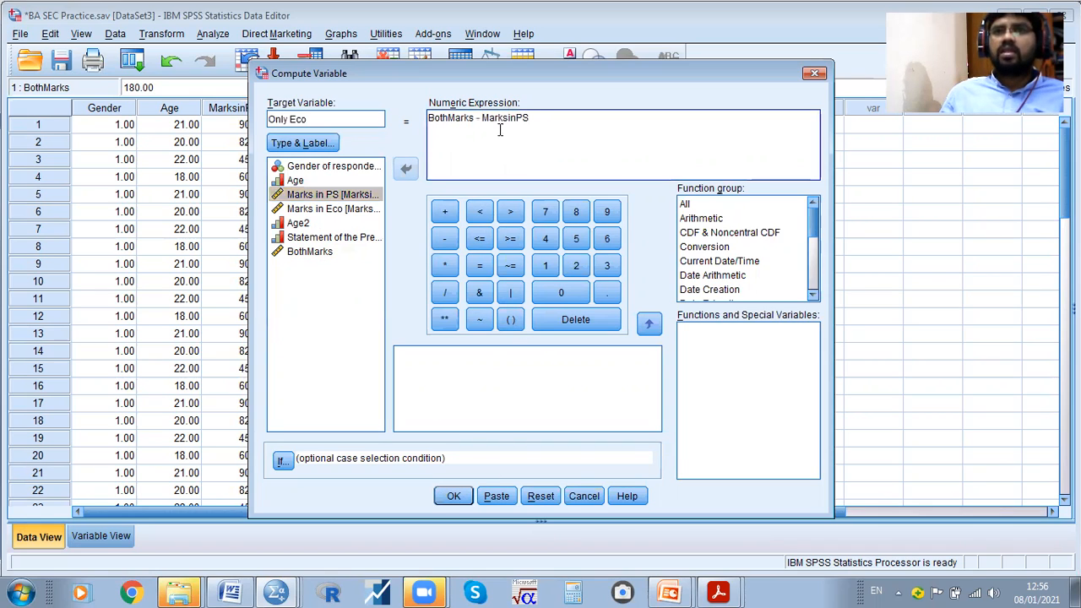
# Try to run the computation, and correct the target variable name to OnlyEco without a space
pyautogui.click(456, 498)
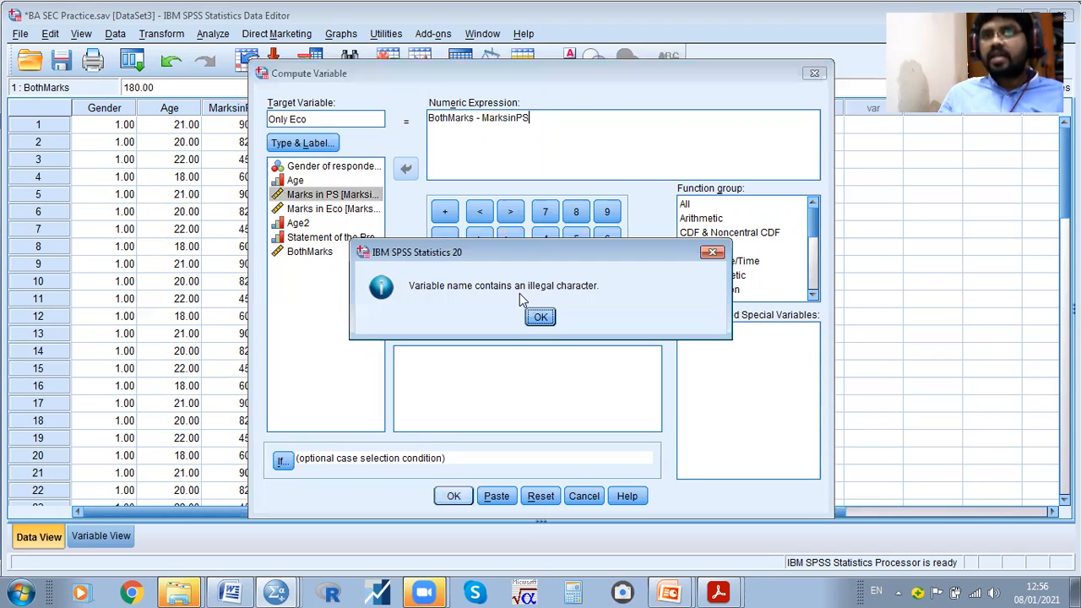
pyautogui.click(540, 317)
pyautogui.click(293, 119)
pyautogui.press('BackSpace')
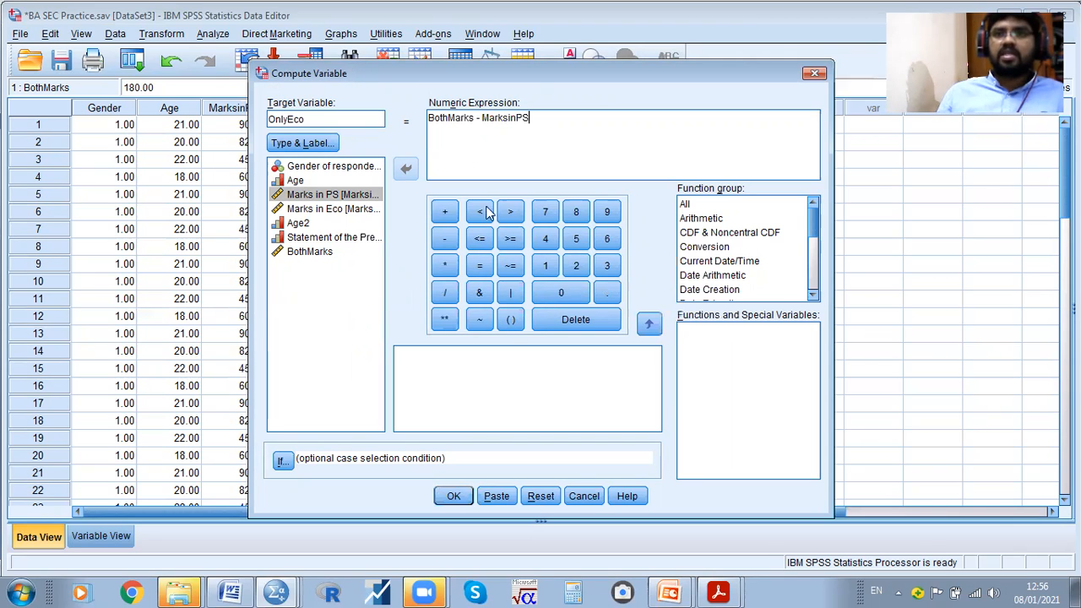
# Run the OnlyEco computation, return to the data editor and select the OnlyEco column
pyautogui.click(453, 495)
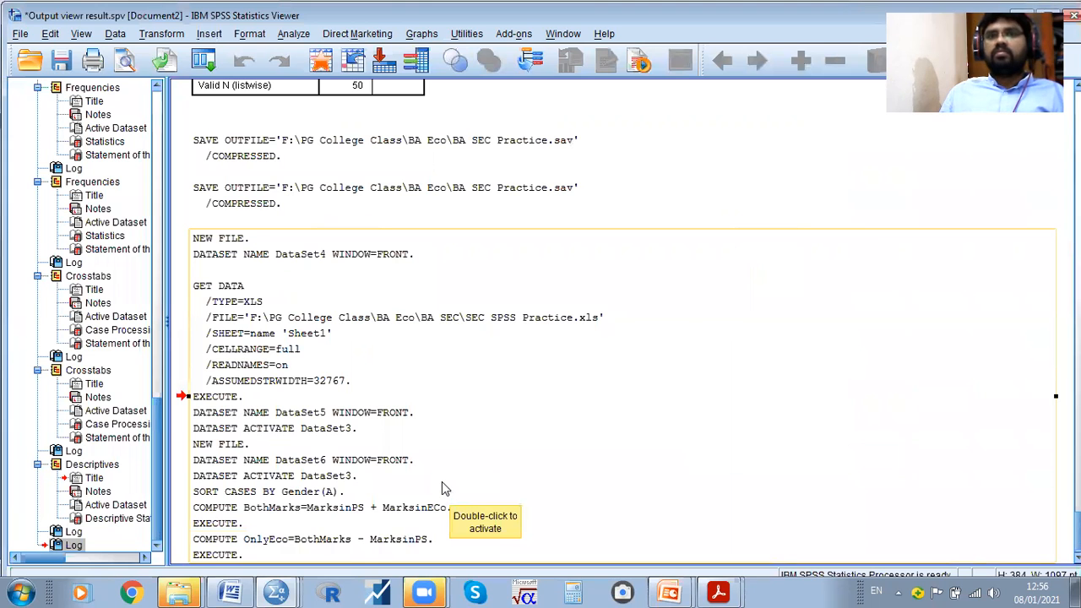
pyautogui.hotkey('alt', 'Tab')
pyautogui.click(646, 149)
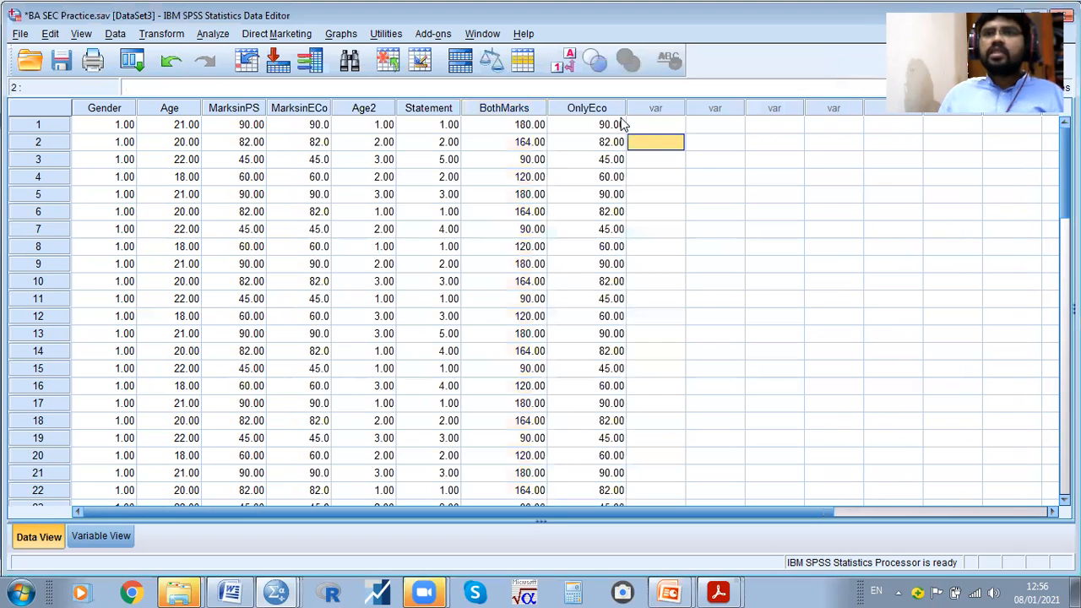
pyautogui.click(596, 108)
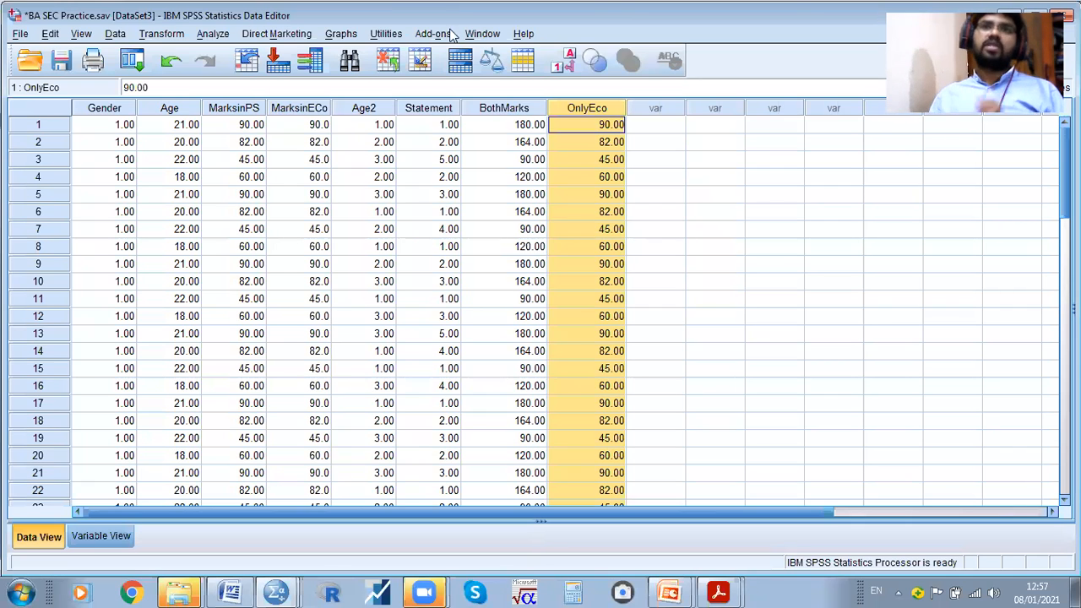
# Browse the complete list of functions offered for computing variables, and close the dialog without computing anything
pyautogui.click(145, 36)
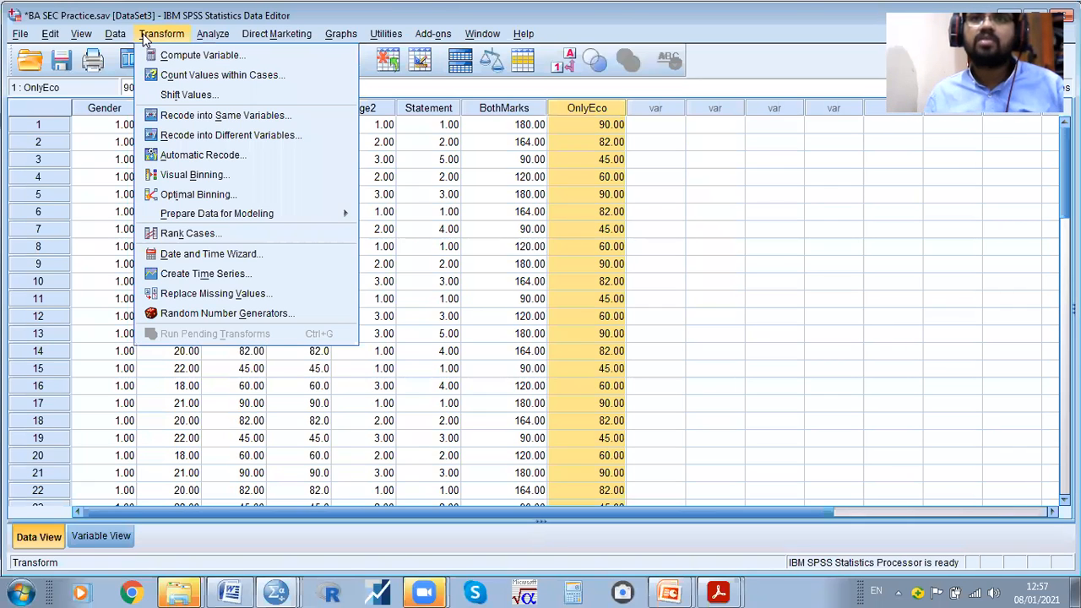
pyautogui.click(200, 55)
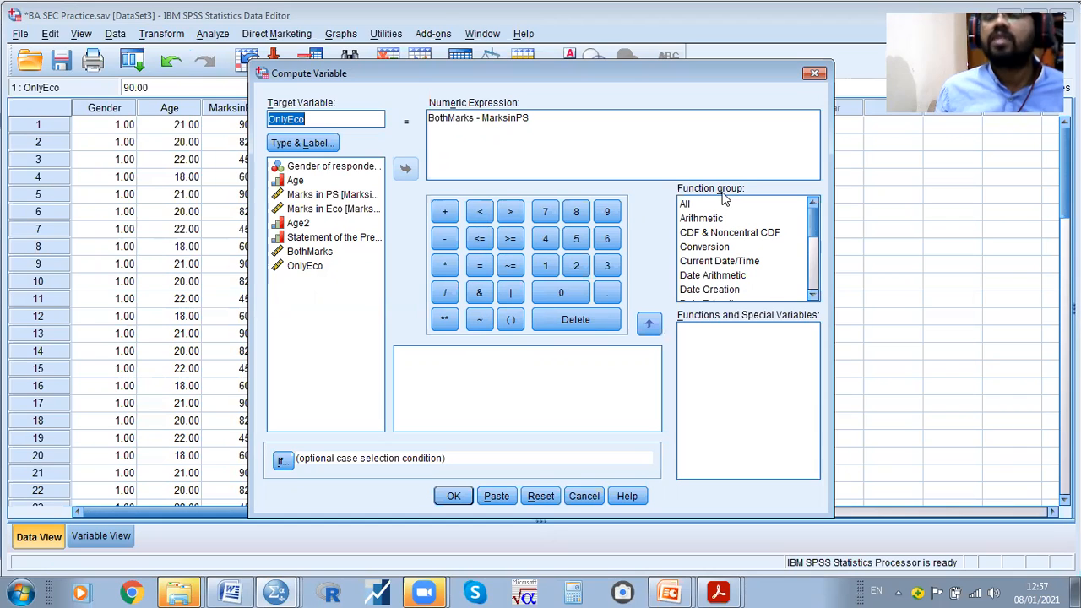
pyautogui.click(692, 207)
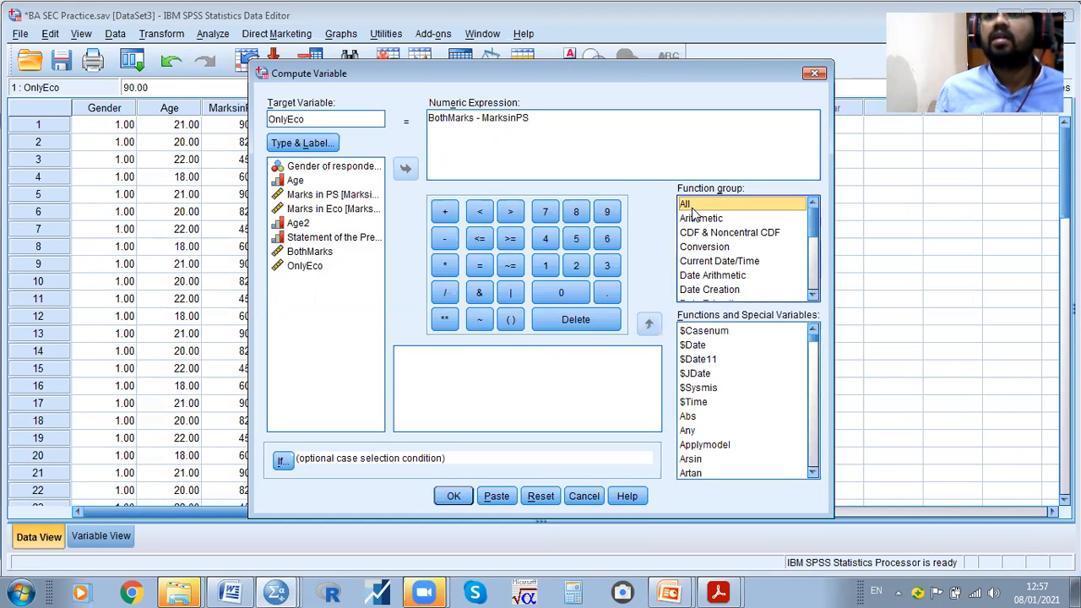
pyautogui.click(816, 361)
pyautogui.click(815, 370)
pyautogui.click(815, 378)
pyautogui.click(813, 386)
pyautogui.click(815, 389)
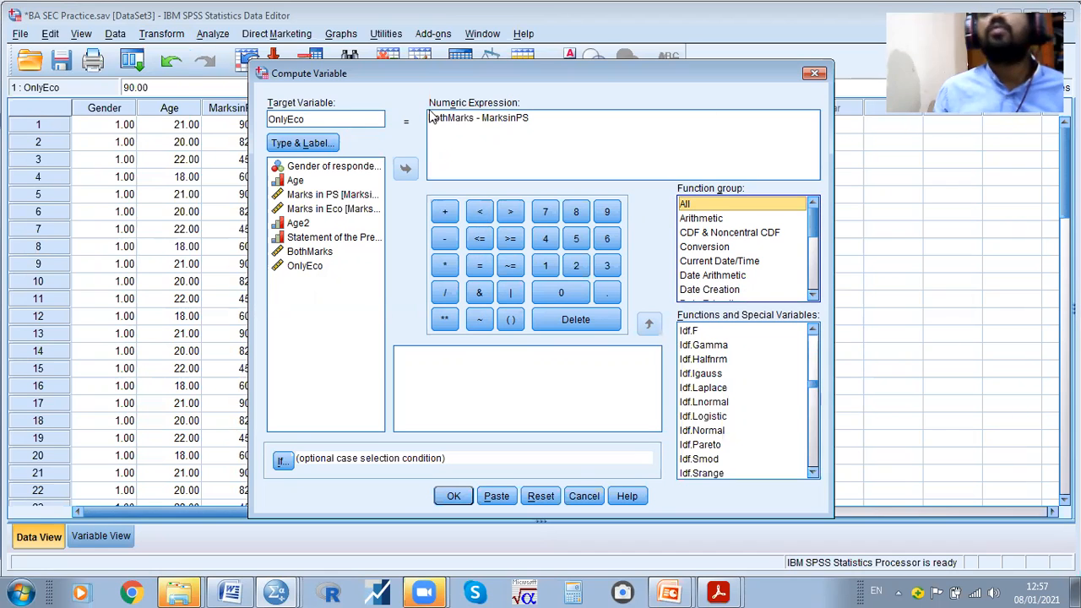
pyautogui.click(812, 77)
pyautogui.click(656, 124)
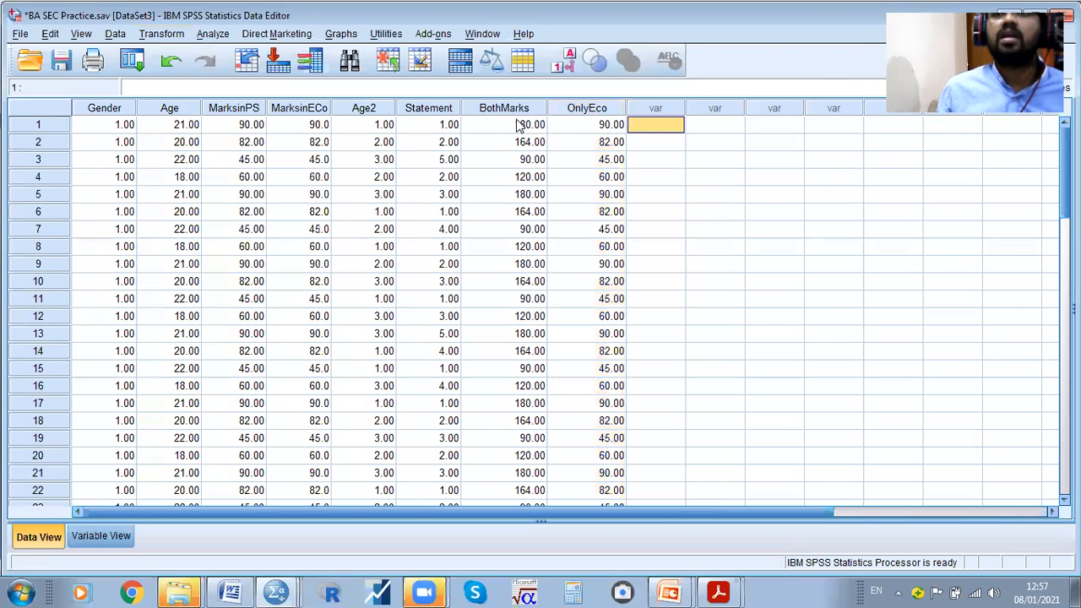
# Start a new variable computation with LogEco as the target variable and clear the numeric expression
pyautogui.click(587, 112)
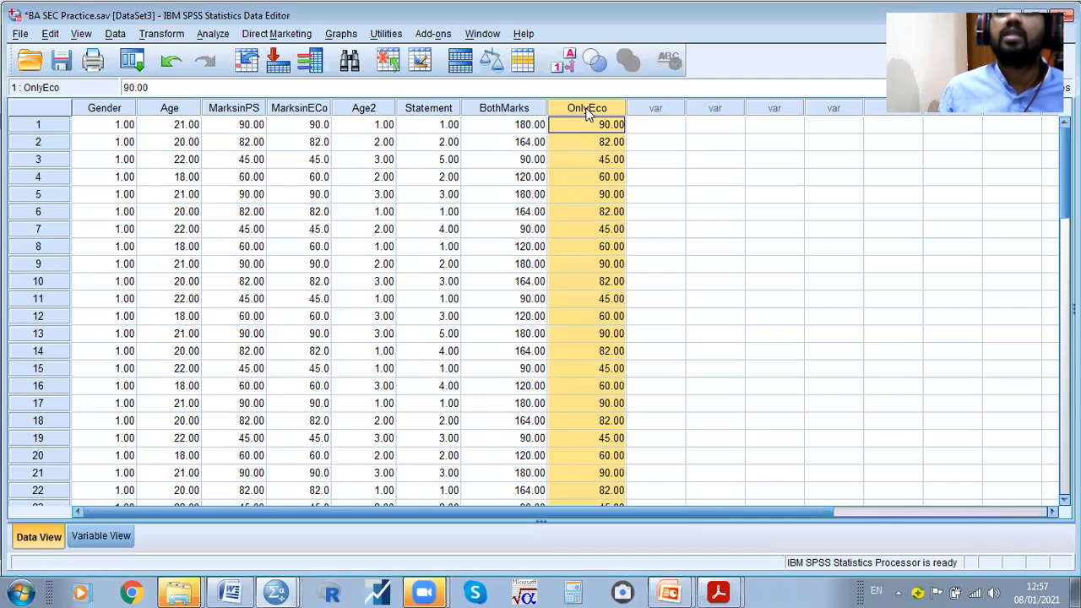
pyautogui.click(162, 34)
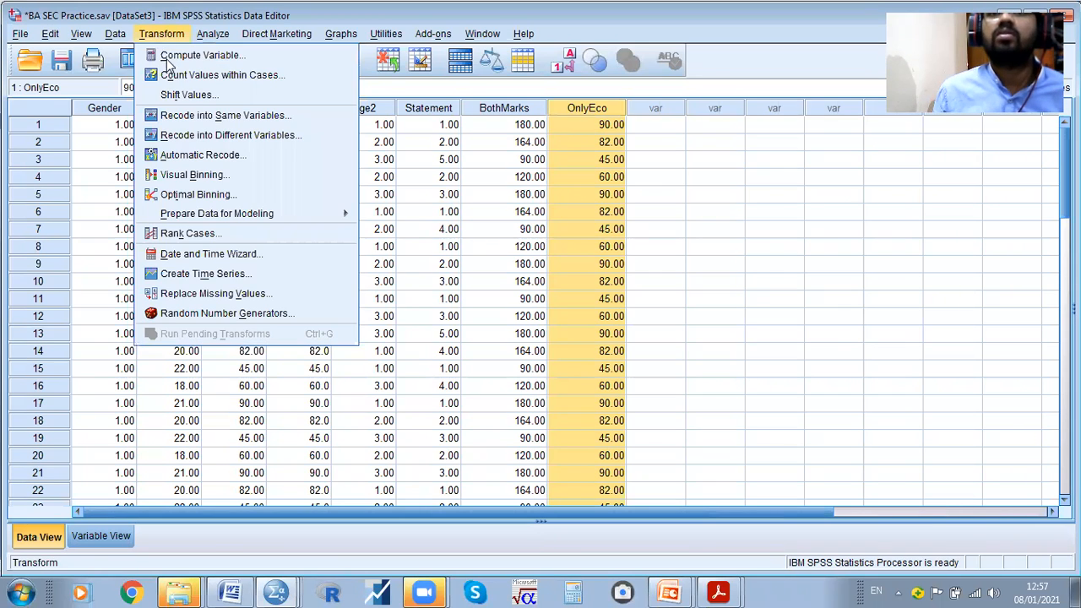
pyautogui.click(186, 55)
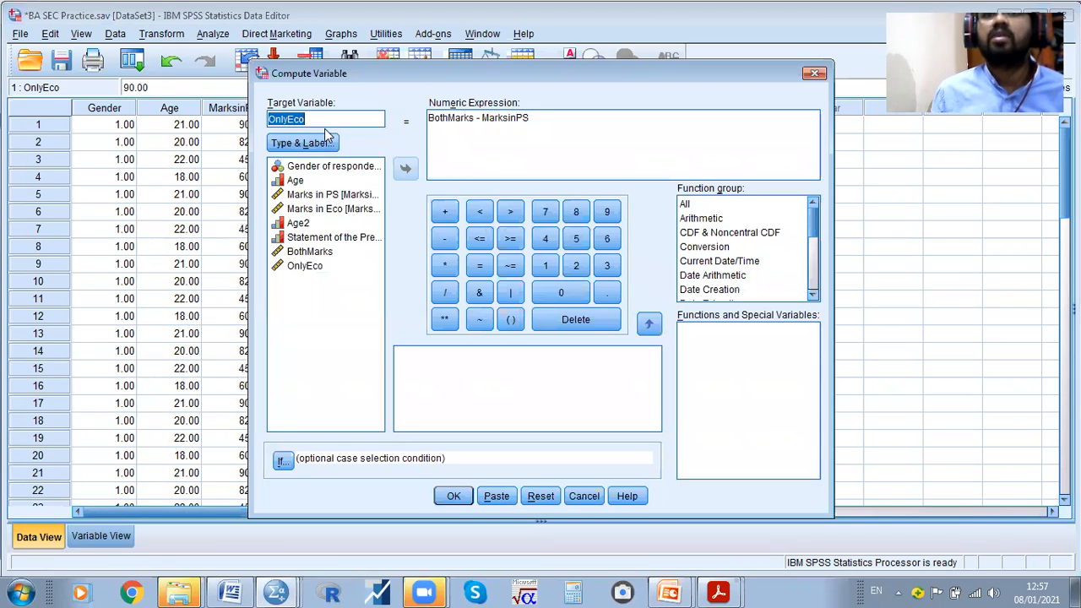
pyautogui.write('L')
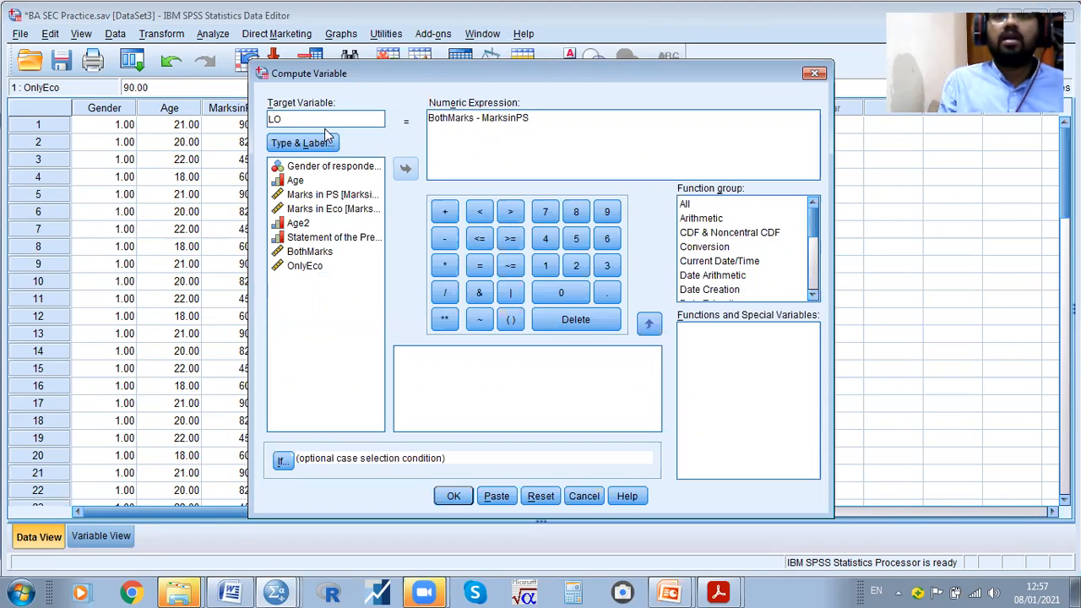
pyautogui.write('ogEco')
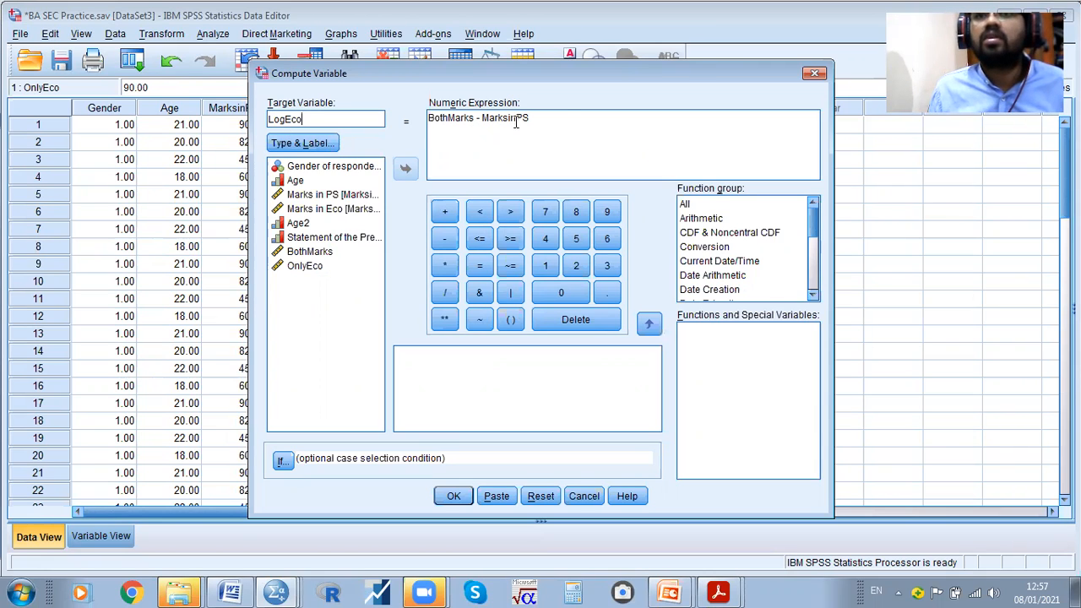
pyautogui.moveTo(532, 118); pyautogui.dragTo(412, 118)
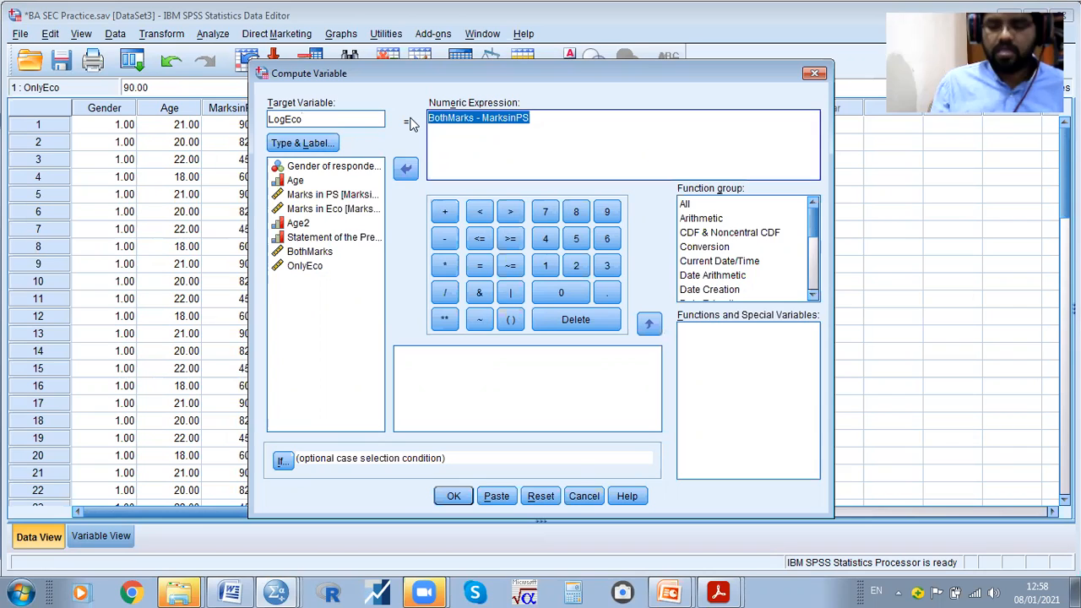
pyautogui.press('Delete')
pyautogui.press('Tab')
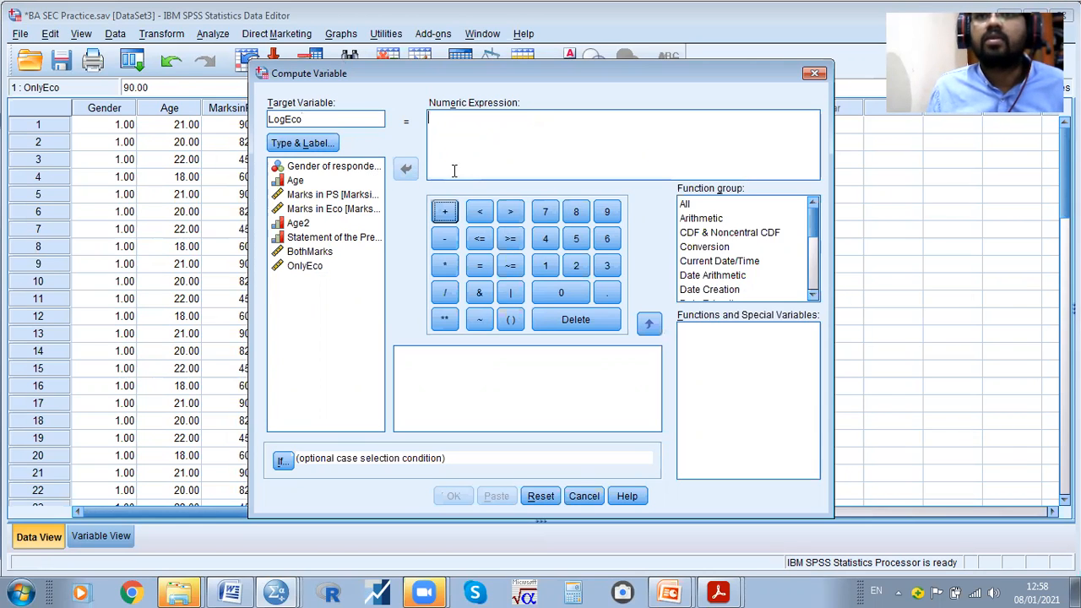
# Look through the available function groups, including the Statistical functions
pyautogui.click(694, 210)
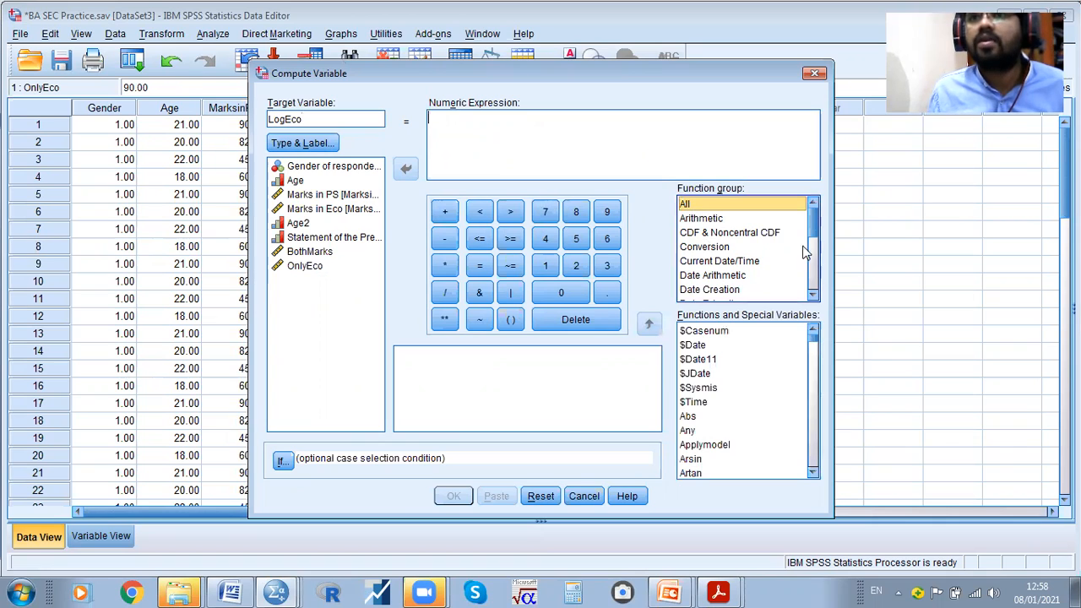
pyautogui.moveTo(813, 234); pyautogui.dragTo(808, 269)
pyautogui.click(702, 265)
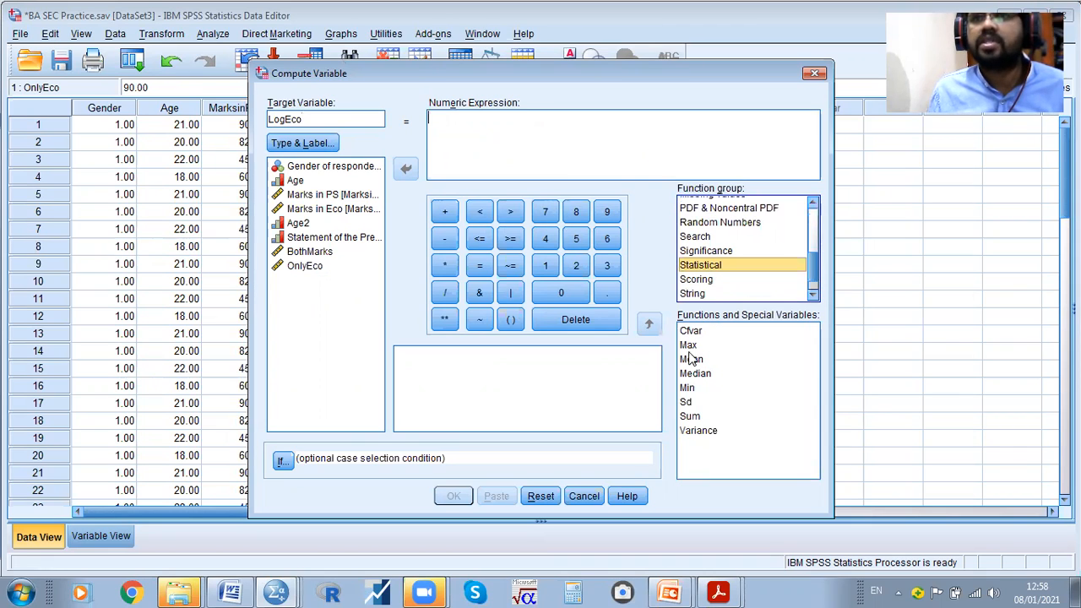
pyautogui.scroll(-1, 727, 282)
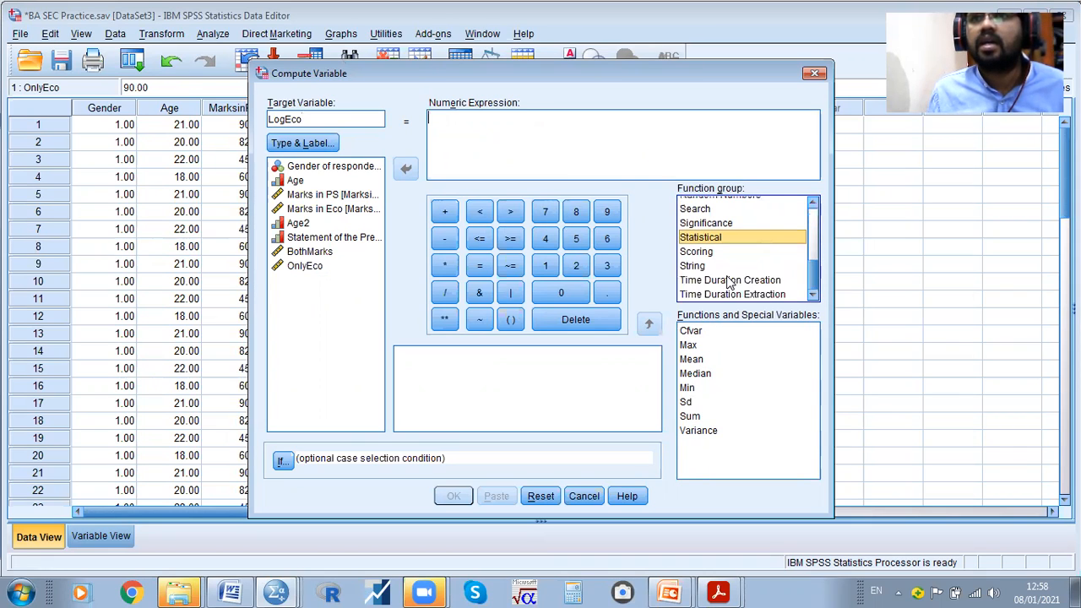
pyautogui.scroll(2, 723, 258)
pyautogui.scroll(4, 722, 252)
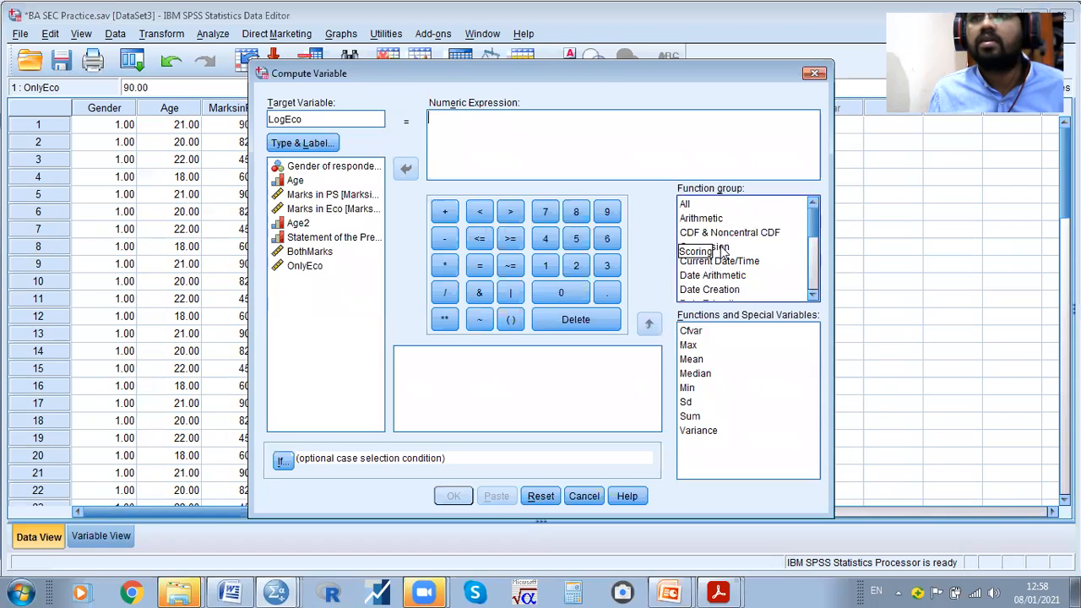
# Find the base-10 logarithm function Lg10 among all functions and insert it into the numeric expression
pyautogui.click(703, 205)
pyautogui.click(699, 402)
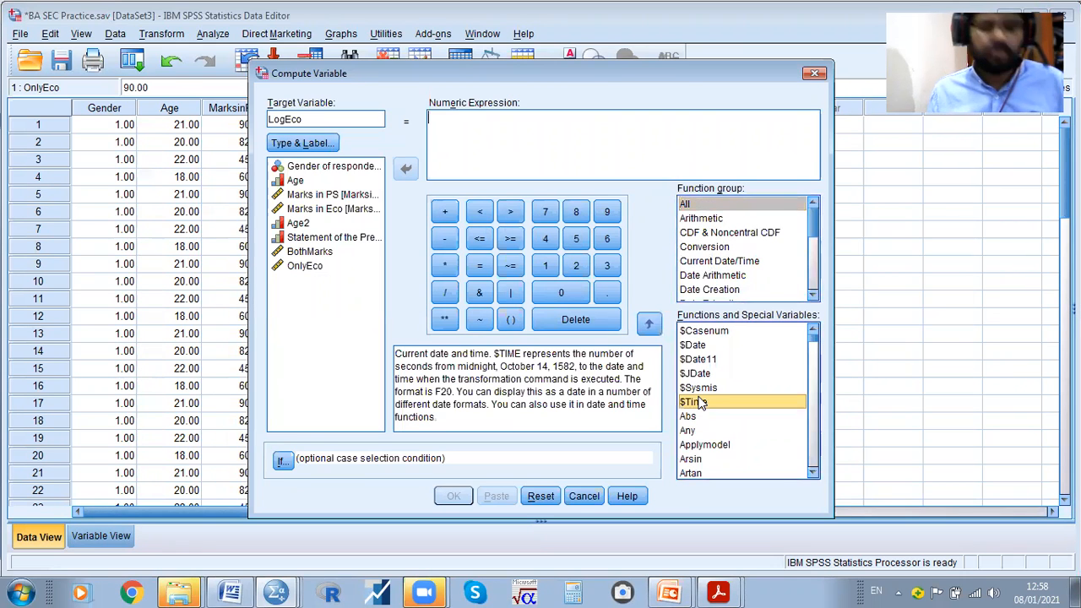
pyautogui.press('l')
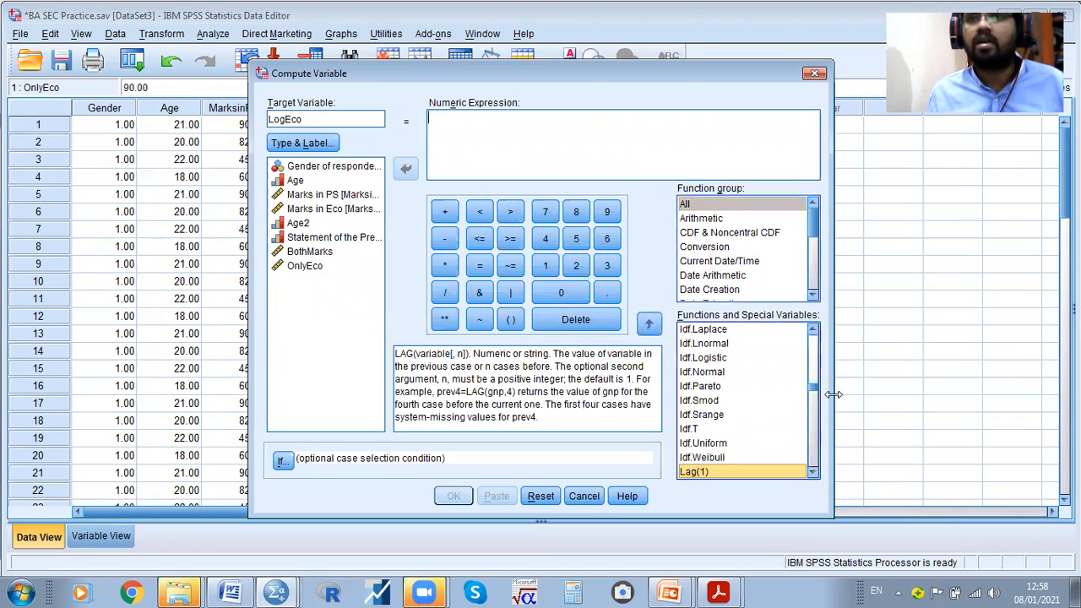
pyautogui.click(813, 473)
pyautogui.click(812, 473)
pyautogui.click(812, 473)
pyautogui.click(812, 473)
pyautogui.click(813, 473)
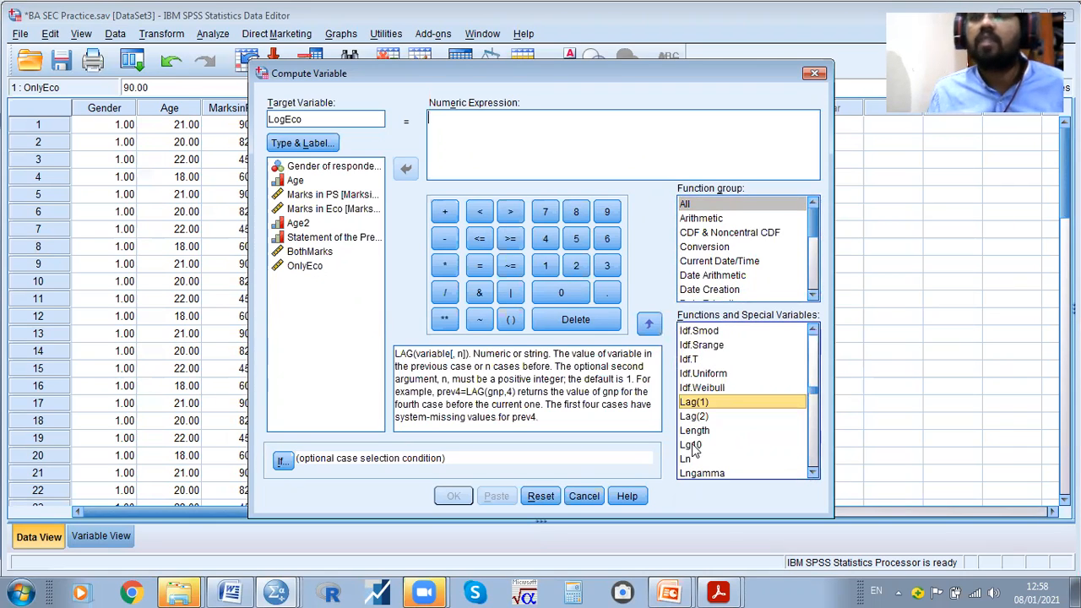
pyautogui.click(688, 445)
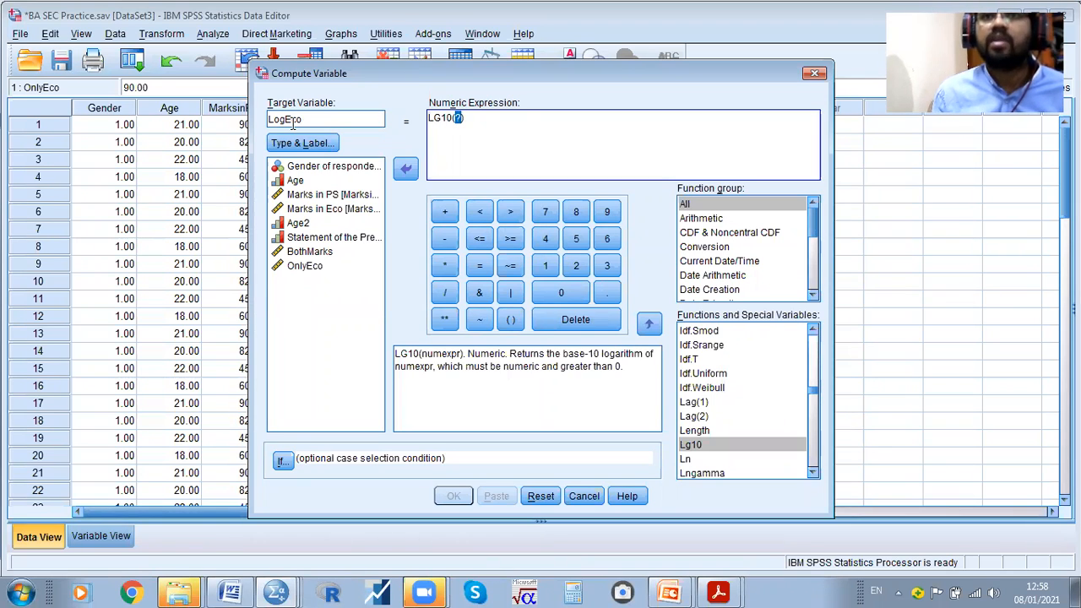
# Compute LogEco as LG10(OnlyEco) and inspect the full-precision LogEco values of the first two cases
pyautogui.click(300, 268)
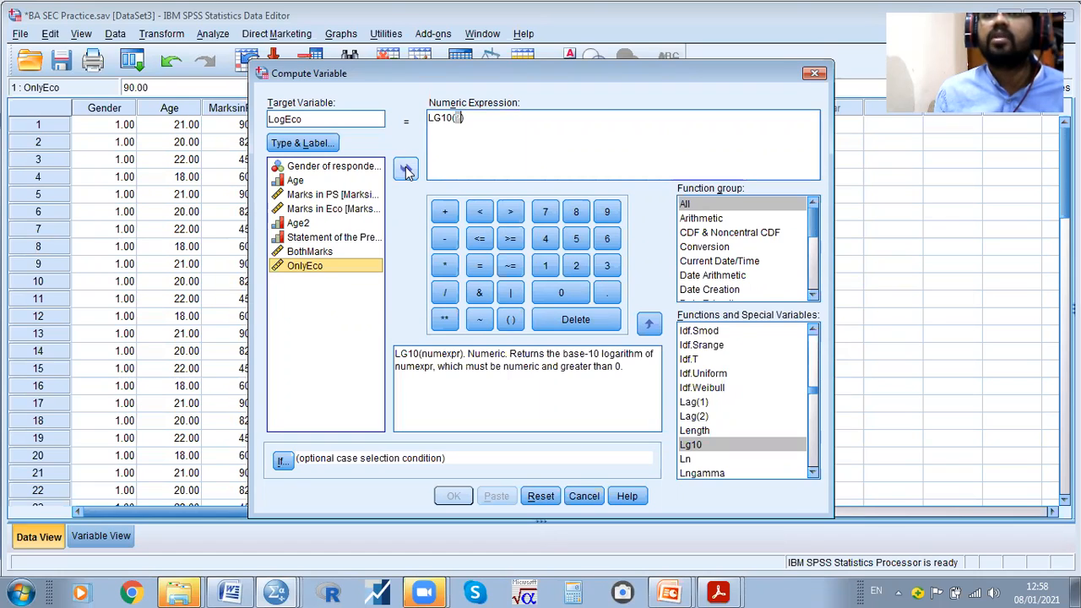
pyautogui.click(406, 172)
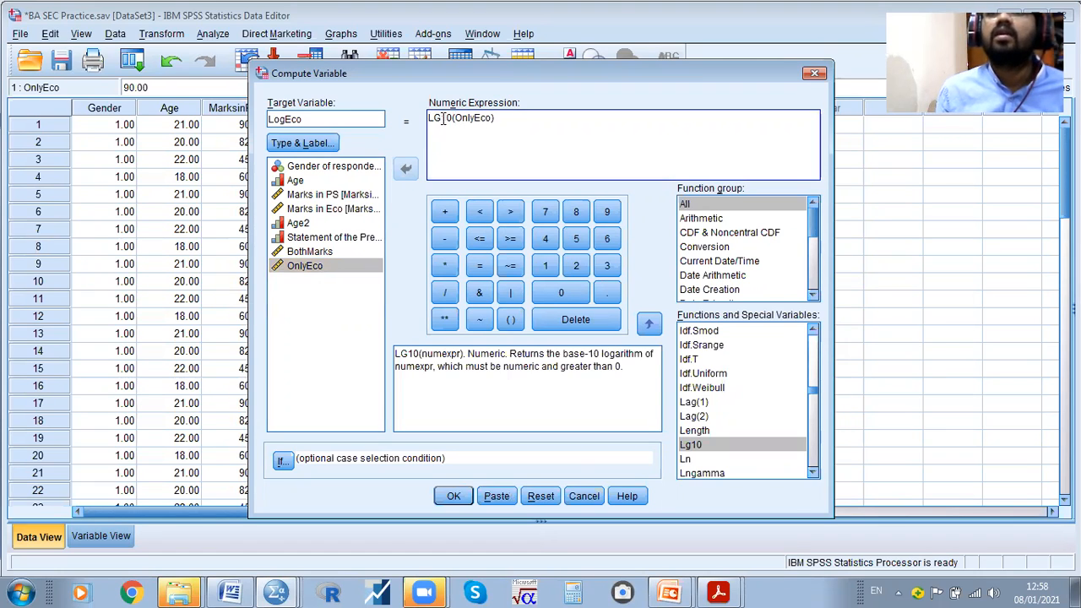
pyautogui.click(454, 495)
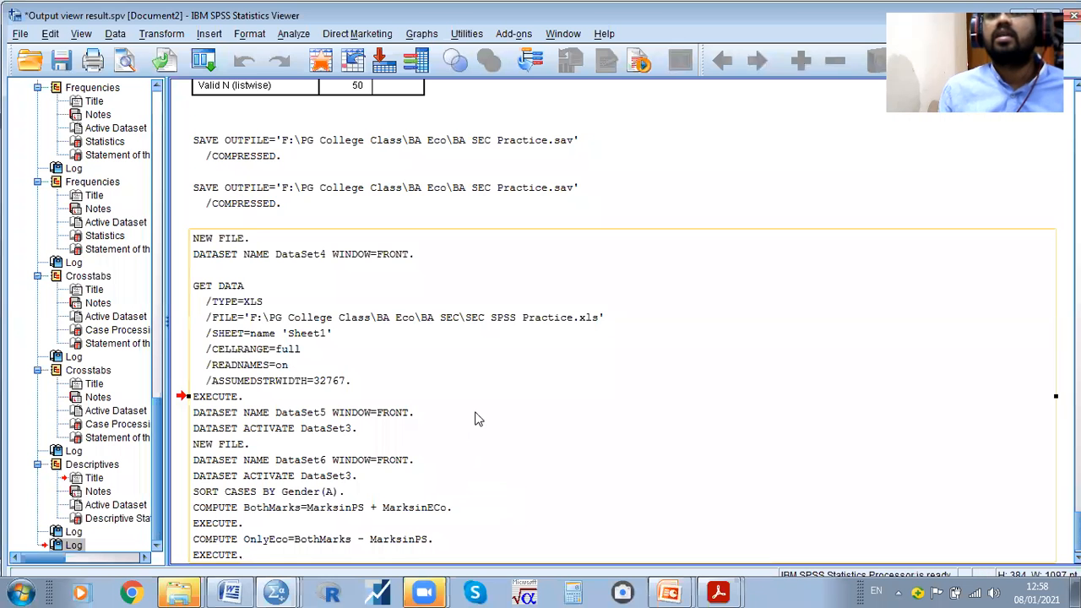
pyautogui.hotkey('alt', 'Tab')
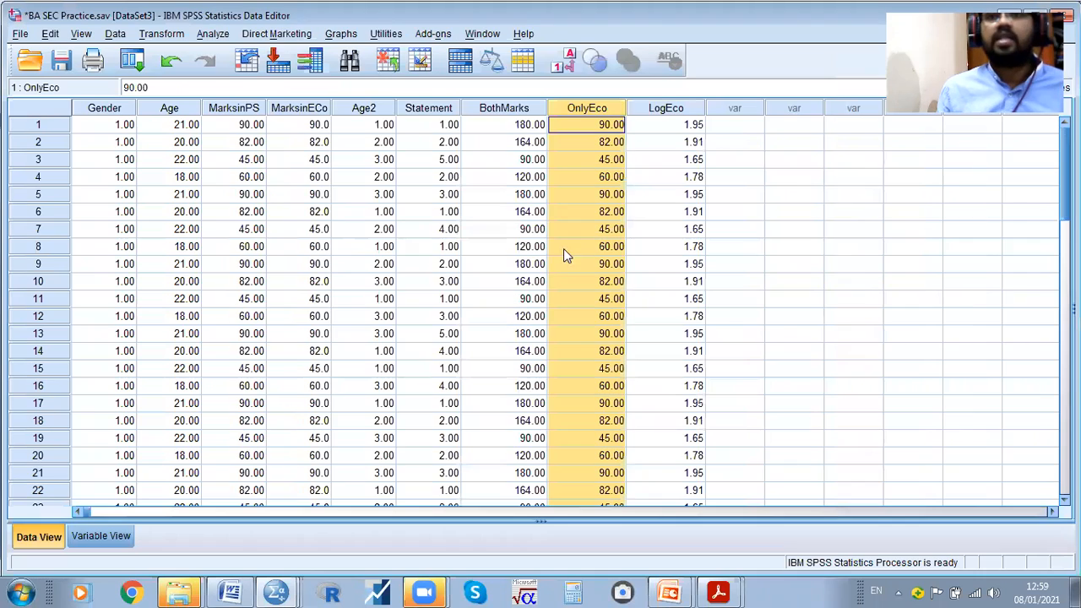
pyautogui.click(691, 126)
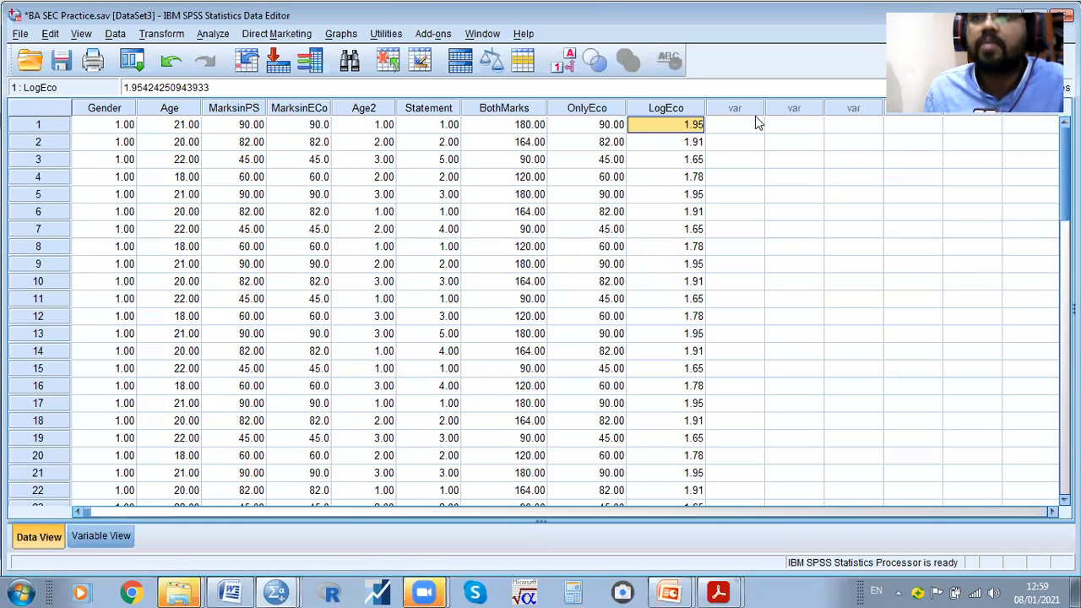
pyautogui.click(684, 147)
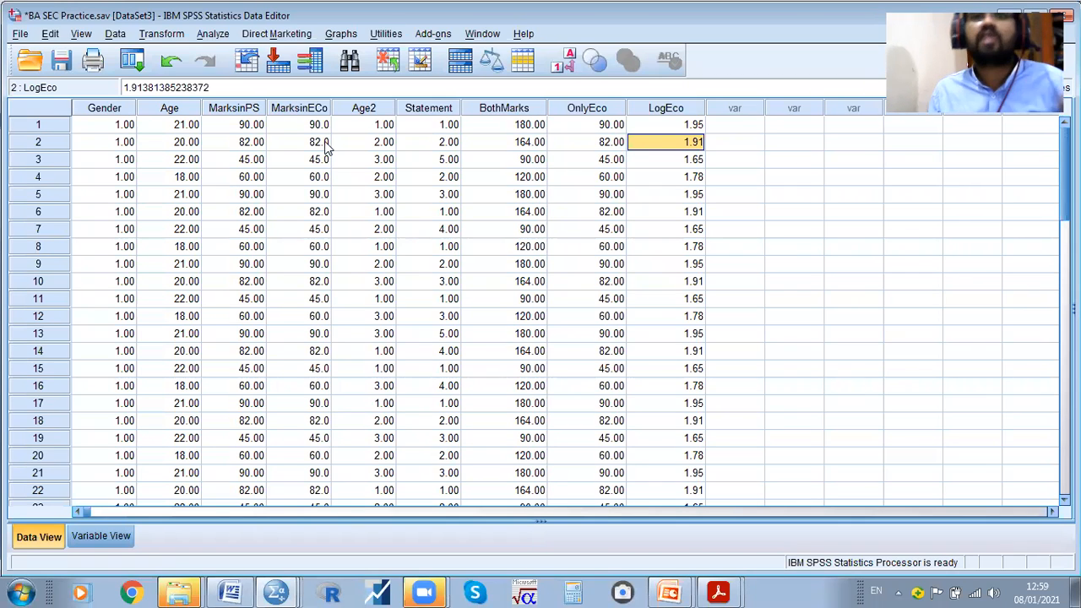
# Start another variable computation with lnEco as the target variable name
pyautogui.click(148, 36)
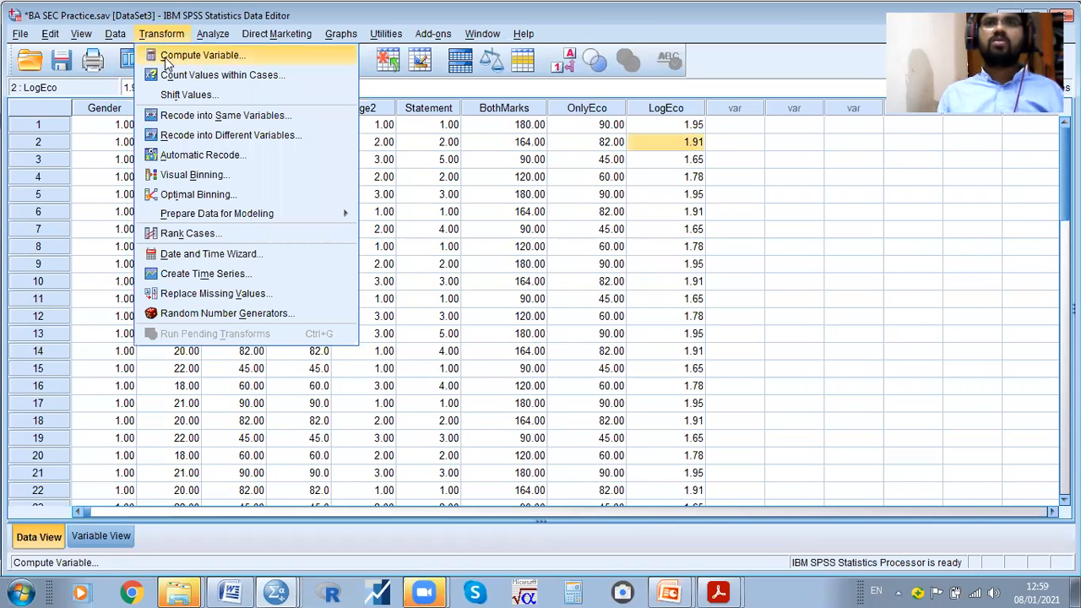
pyautogui.click(167, 64)
pyautogui.press('BackSpace')
pyautogui.write('ln')
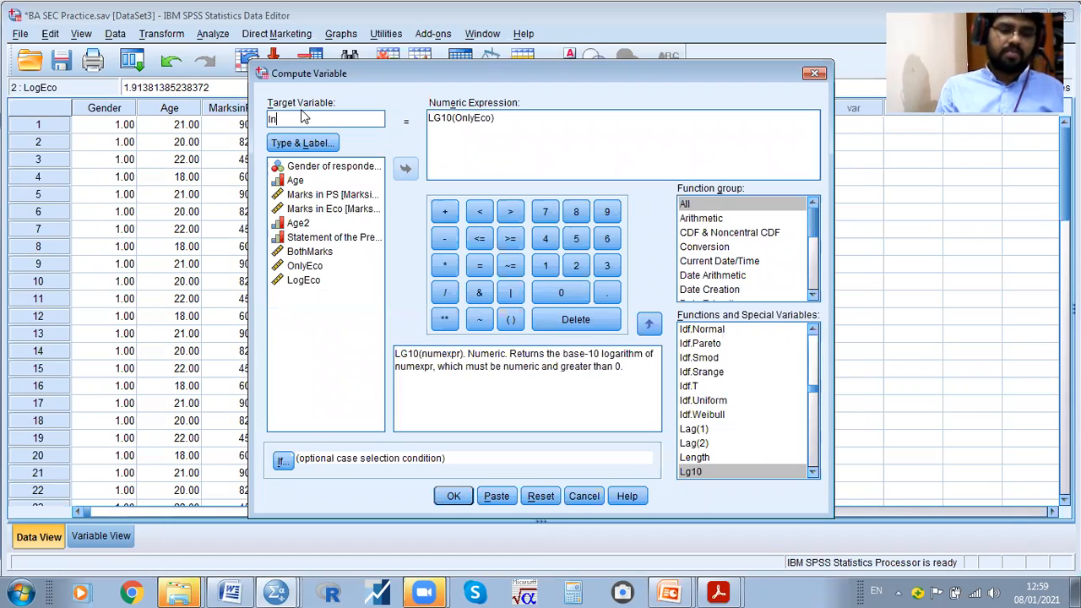
pyautogui.write('Eco')
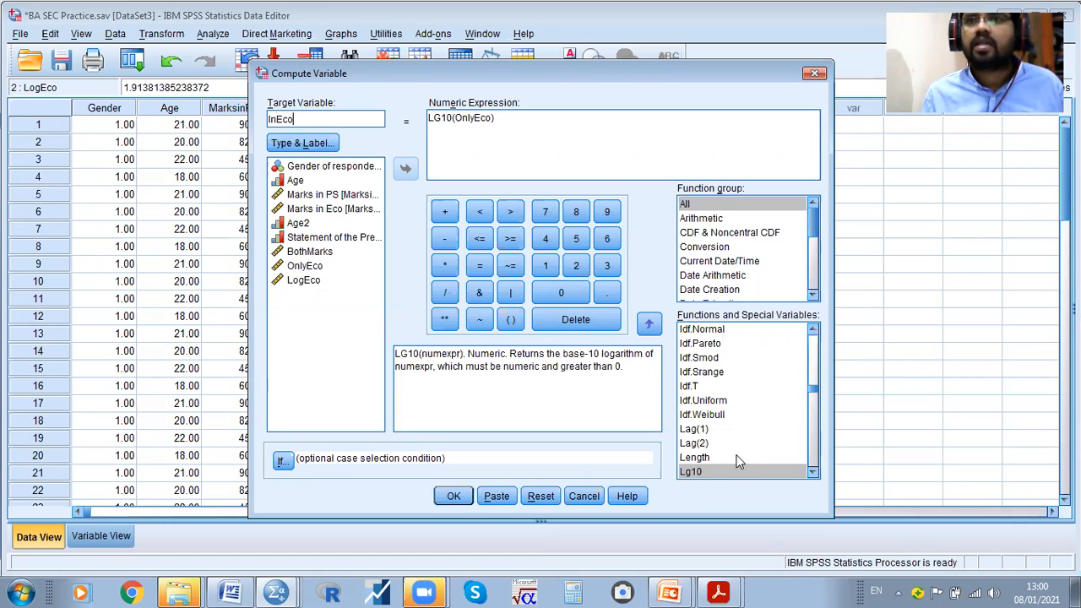
# Insert the natural logarithm function Ln into the numeric expression and remove LG10(OnlyEco) from it
pyautogui.click(814, 474)
pyautogui.click(699, 474)
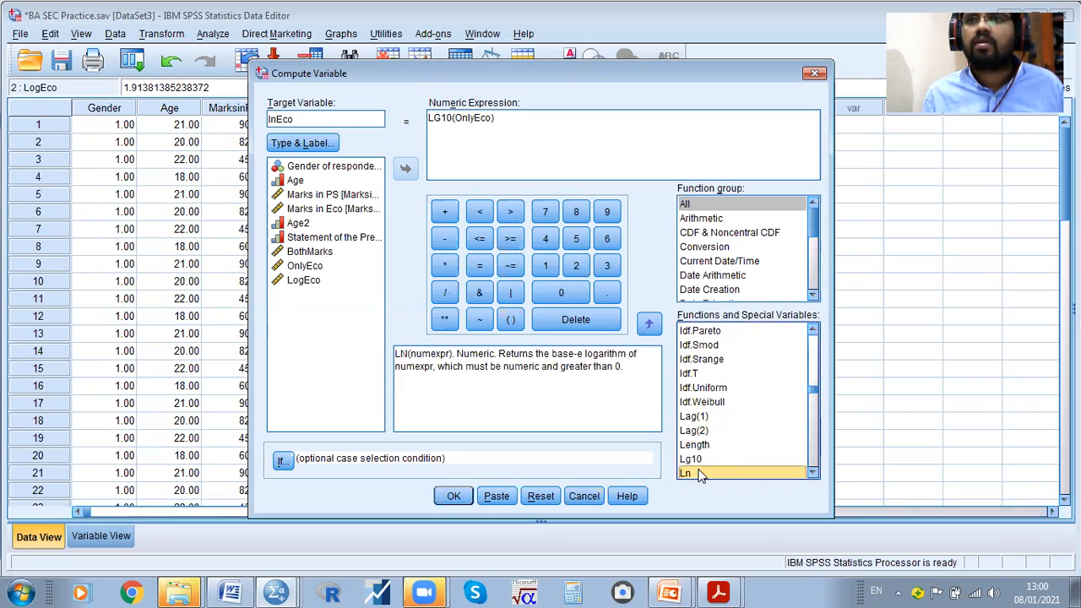
pyautogui.doubleClick(700, 474)
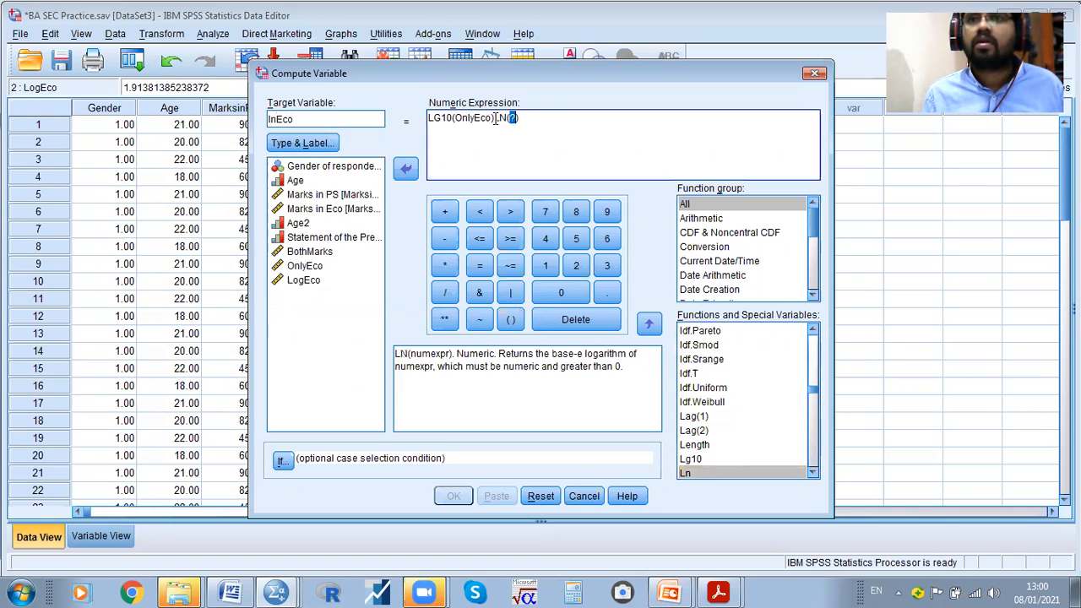
pyautogui.click(552, 118)
pyautogui.press('BackSpace')
pyautogui.press('BackSpace')
pyautogui.press('BackSpace')
pyautogui.press('BackSpace')
pyautogui.press('BackSpace')
pyautogui.press('BackSpace')
pyautogui.press('BackSpace')
pyautogui.press('BackSpace')
pyautogui.press('BackSpace')
pyautogui.press('BackSpace')
pyautogui.press('BackSpace')
pyautogui.press('BackSpace')
pyautogui.press('BackSpace')
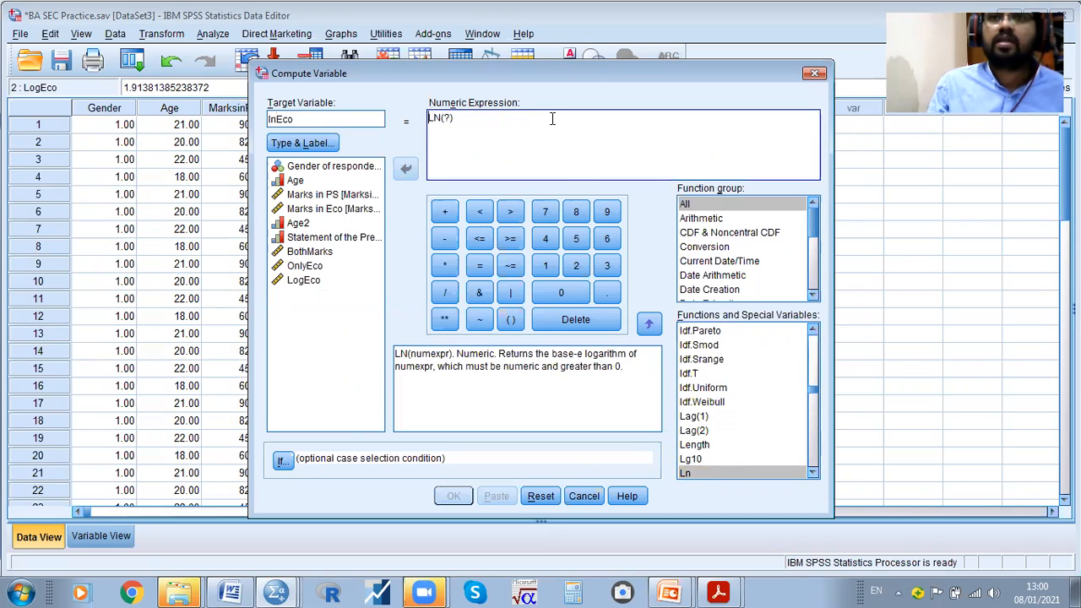
# Clear the numeric expression and insert the natural logarithm function Ln into it again
pyautogui.click(543, 117)
pyautogui.press('BackSpace')
pyautogui.press('BackSpace')
pyautogui.press('BackSpace')
pyautogui.press('BackSpace')
pyautogui.press('BackSpace')
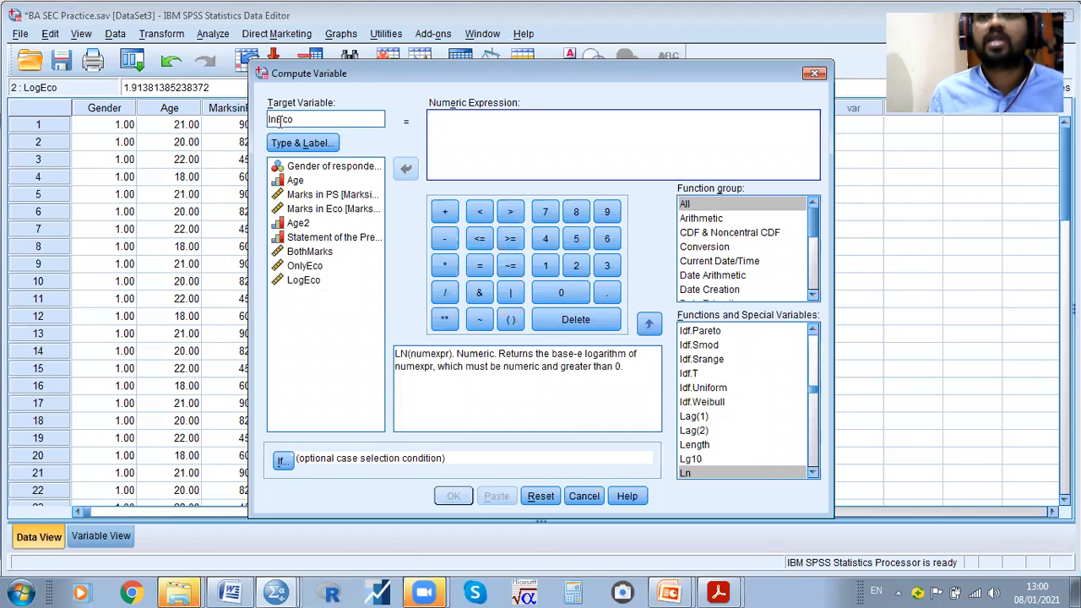
pyautogui.click(689, 474)
pyautogui.doubleClick(689, 473)
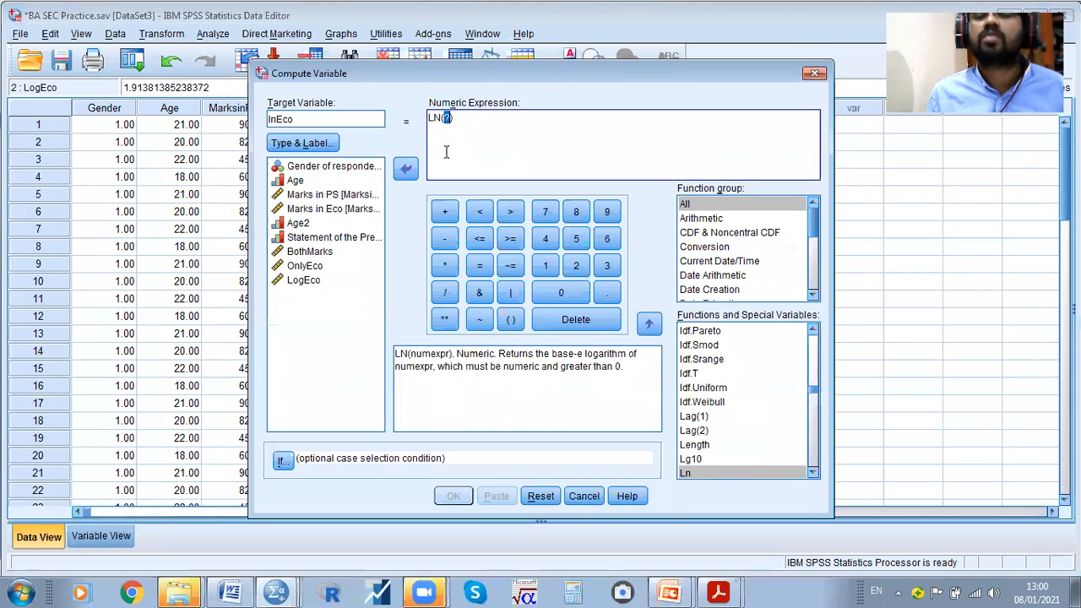
# Compute lnEco as LN(OnlyEco) and compare the lnEco column with the LogEco column in the data
pyautogui.click(305, 267)
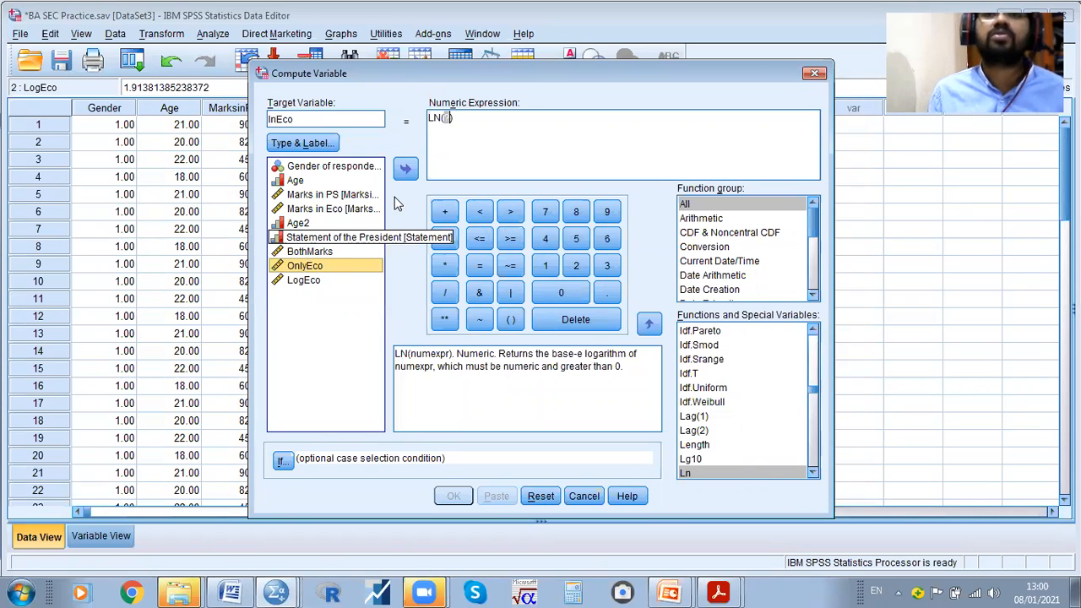
pyautogui.click(406, 168)
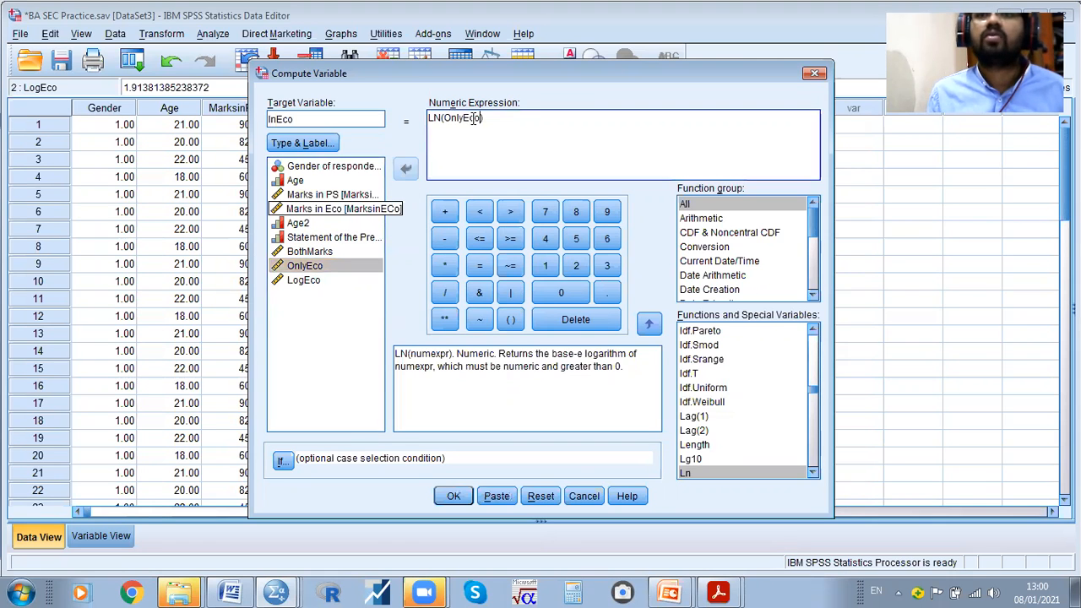
pyautogui.click(454, 496)
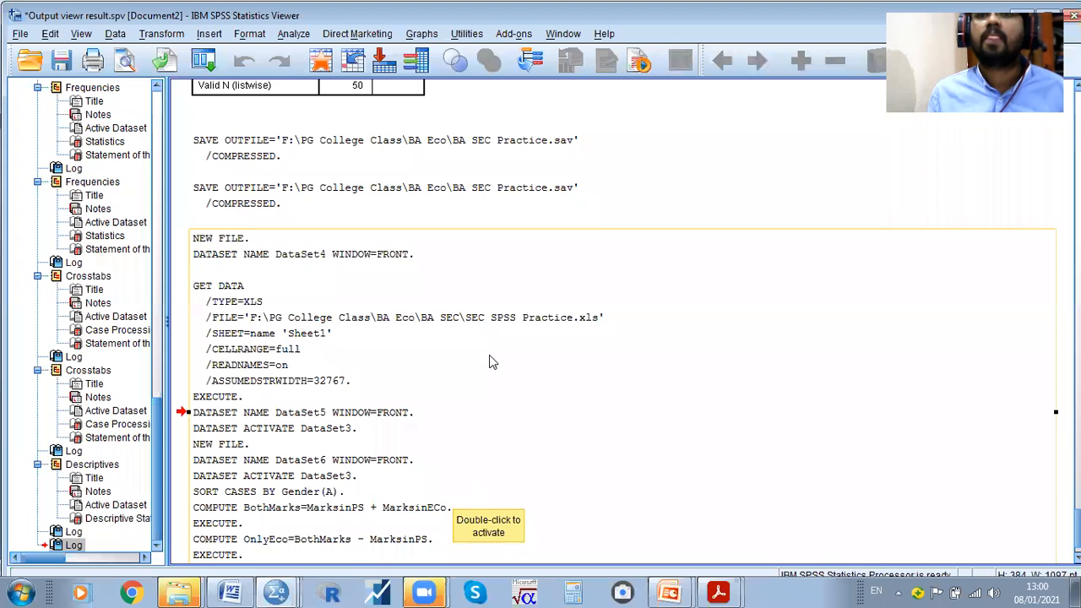
pyautogui.hotkey('alt', 'Tab')
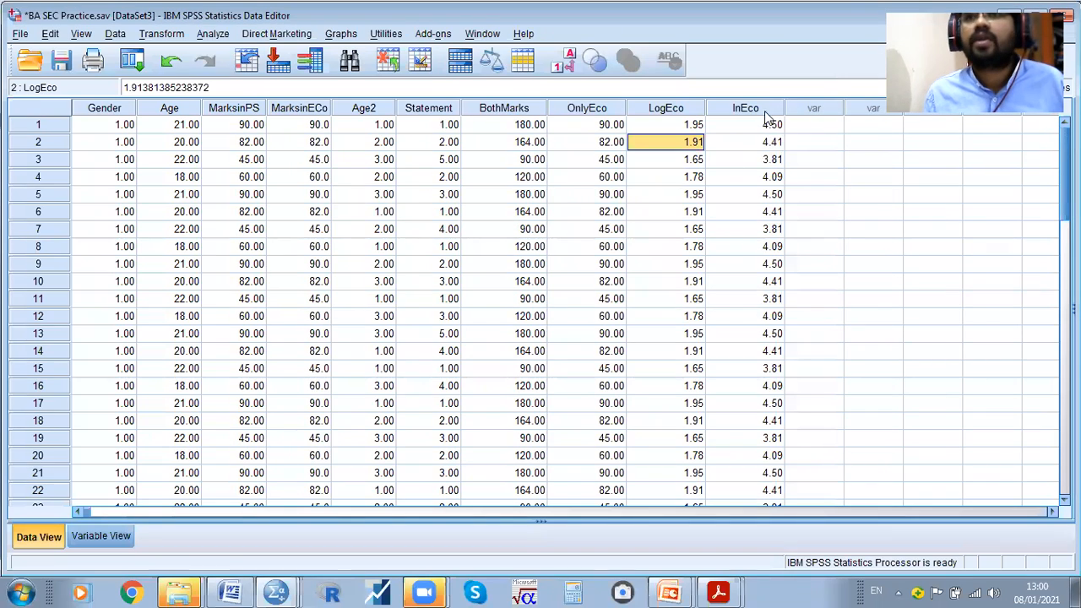
pyautogui.click(765, 111)
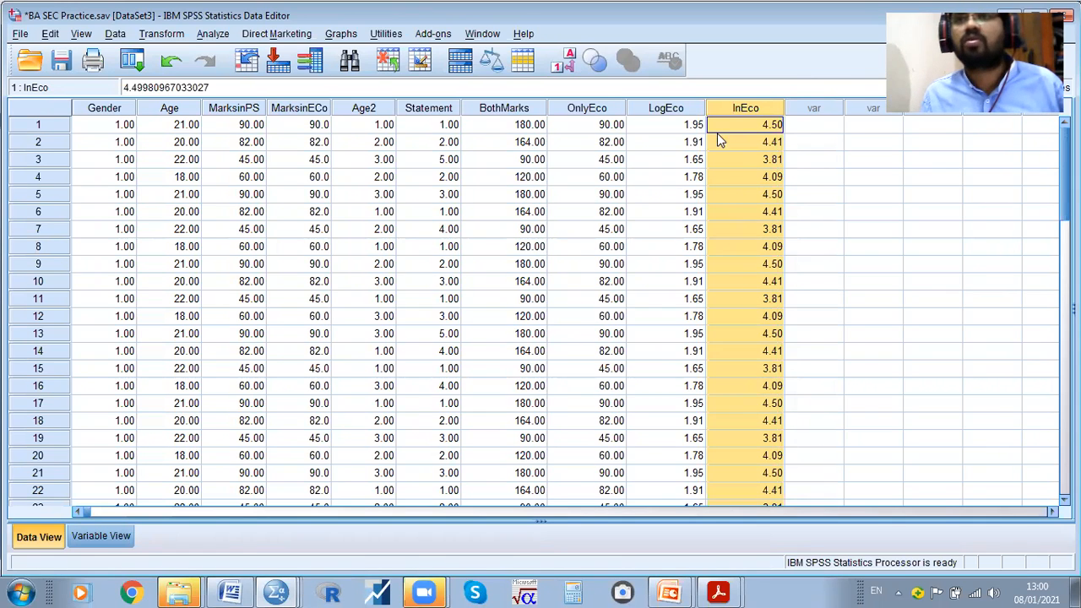
pyautogui.click(671, 111)
pyautogui.click(769, 116)
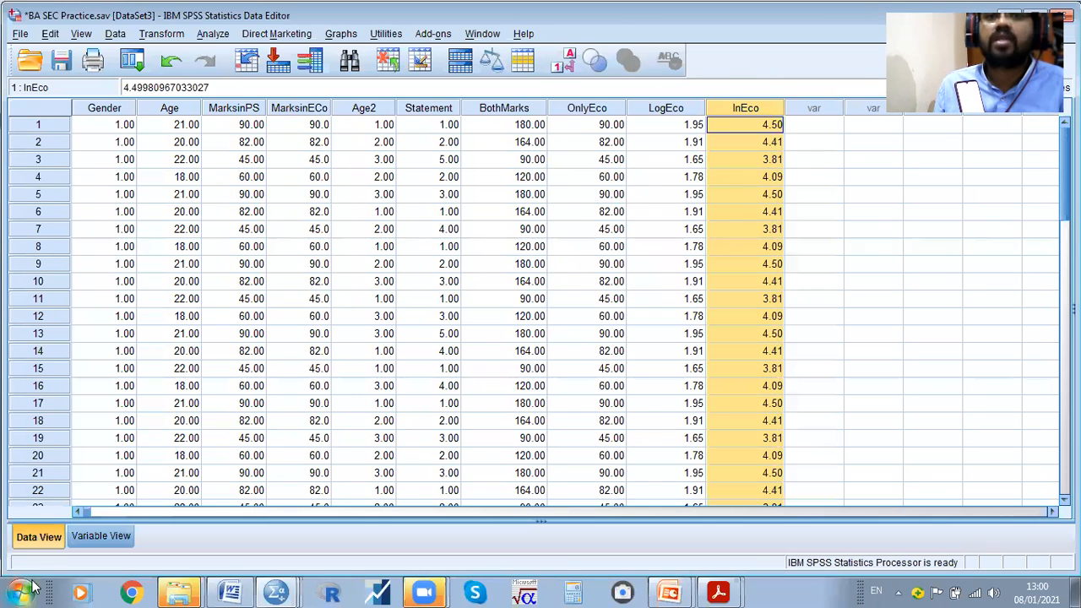
# Set the number of decimals of the lnEco variable to 4 and return to the data values
pyautogui.click(89, 537)
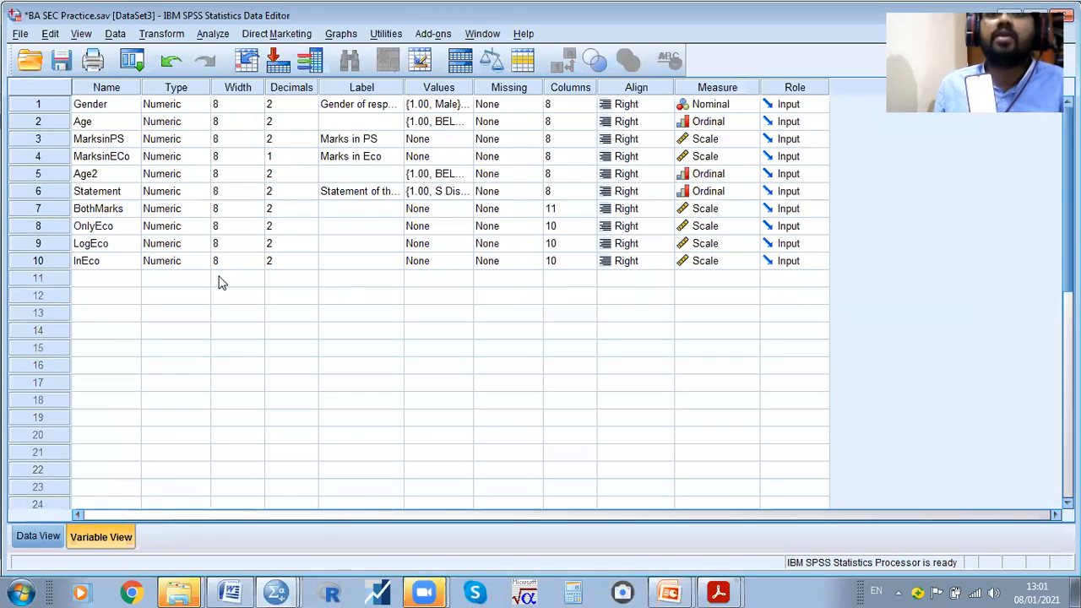
pyautogui.click(309, 262)
pyautogui.click(311, 258)
pyautogui.click(312, 259)
pyautogui.click(38, 537)
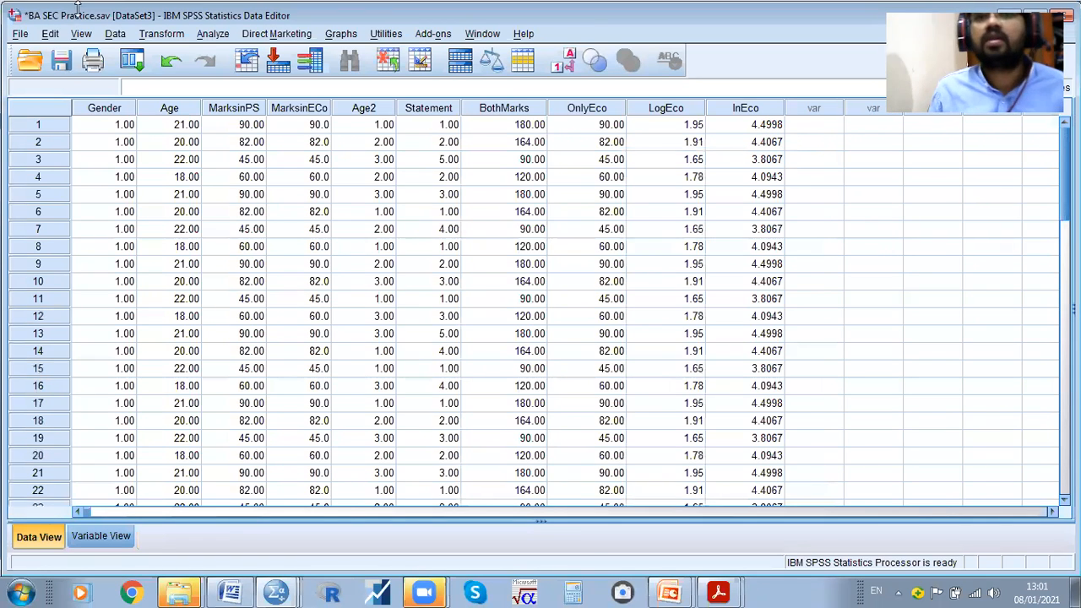
# Start recoding OnlyEco into the same variable and open its old and new value definitions
pyautogui.click(172, 38)
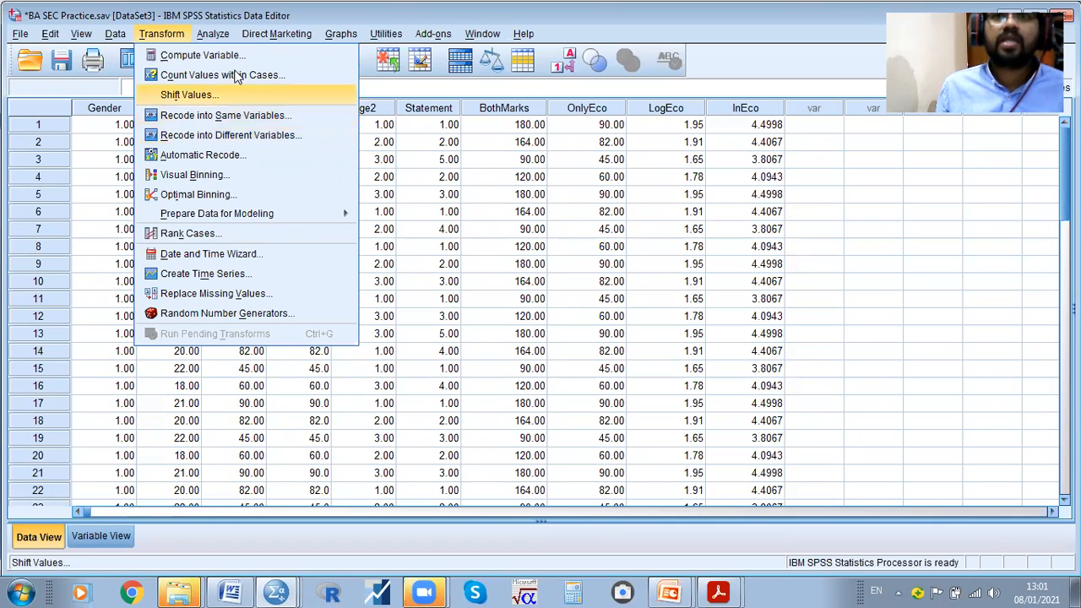
pyautogui.click(212, 118)
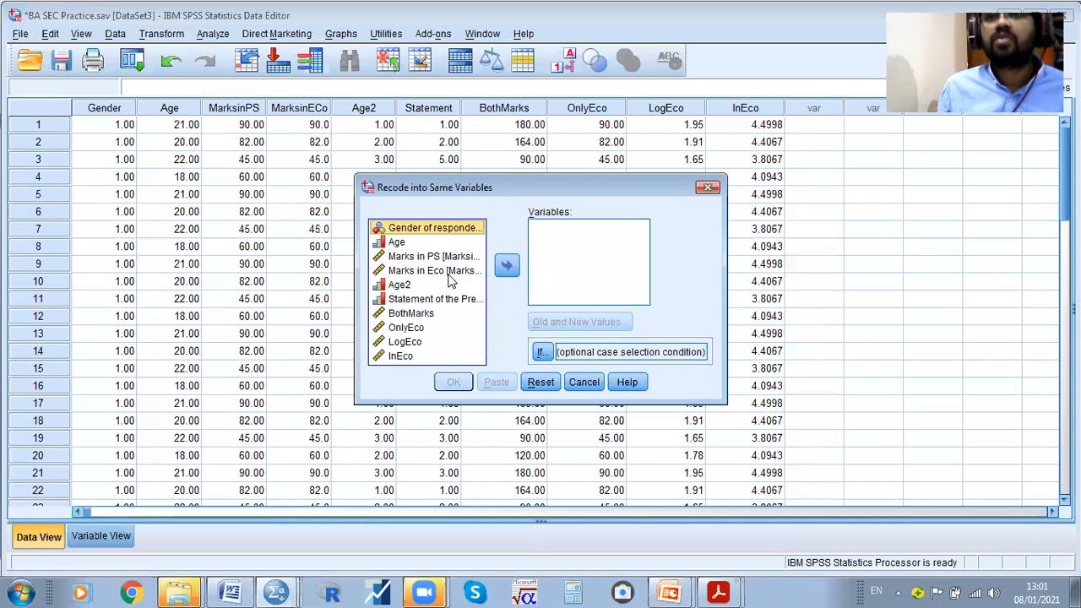
pyautogui.click(426, 332)
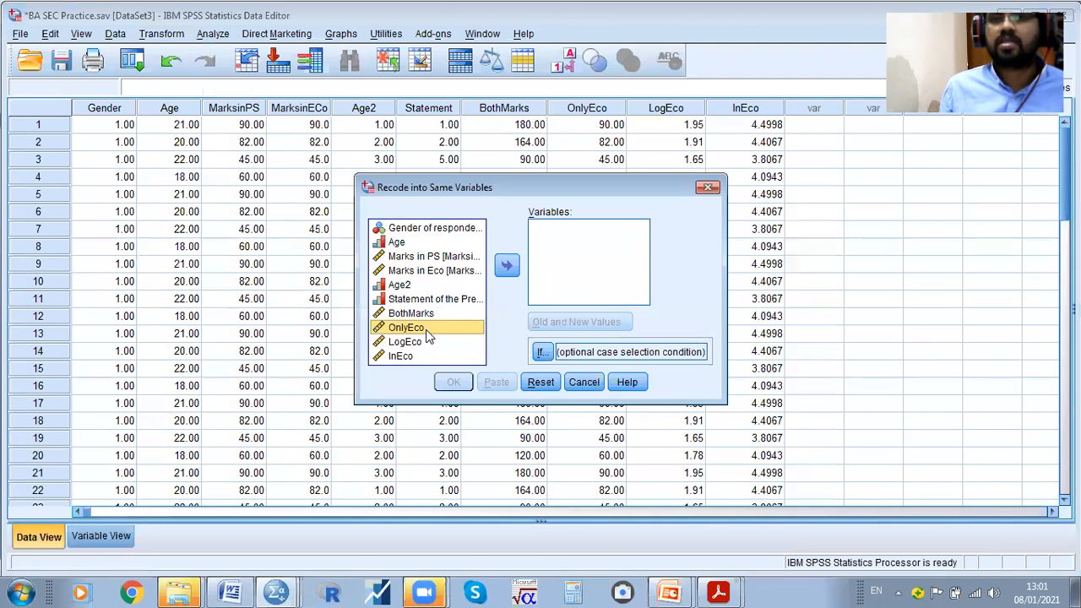
pyautogui.click(505, 272)
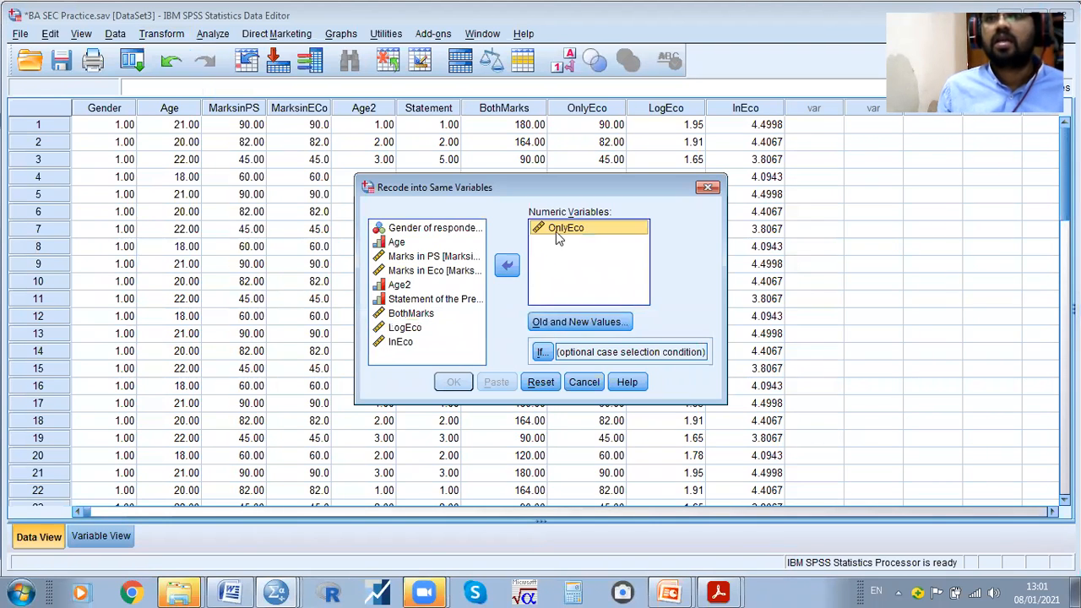
pyautogui.click(553, 325)
pyautogui.click(607, 181)
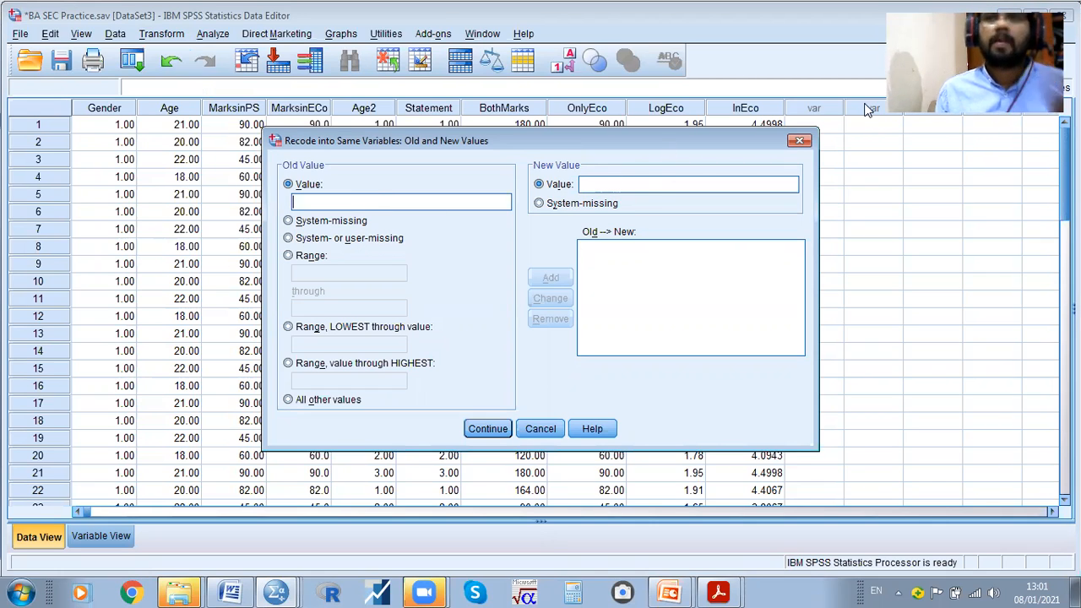
# Try a recode rule from old value 1 to new value 1, remove it and abandon the same-variable recode
pyautogui.click(389, 195)
pyautogui.write('1')
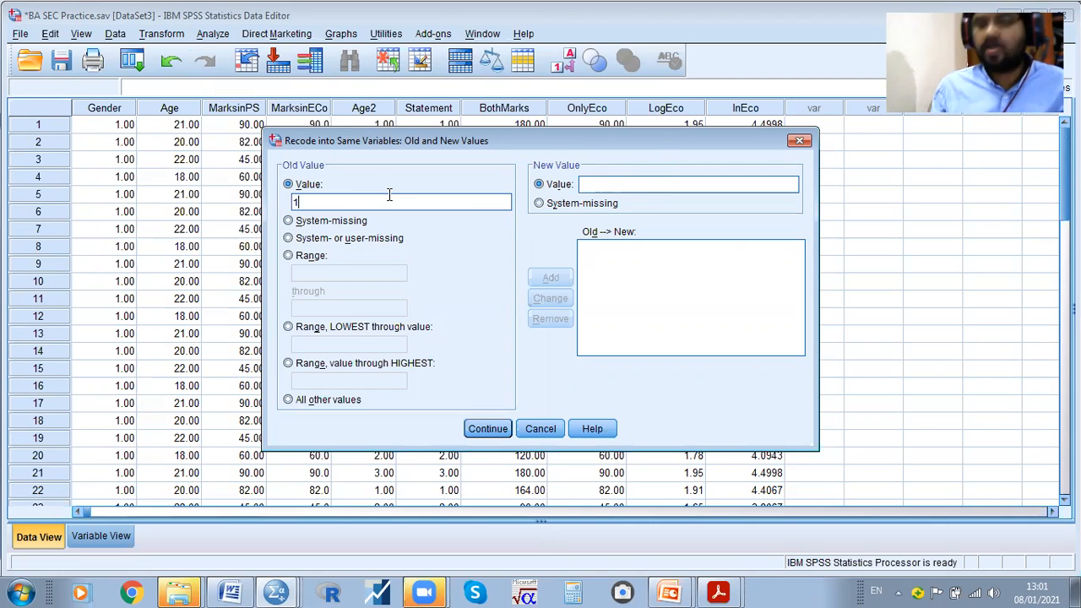
pyautogui.click(616, 182)
pyautogui.write('1')
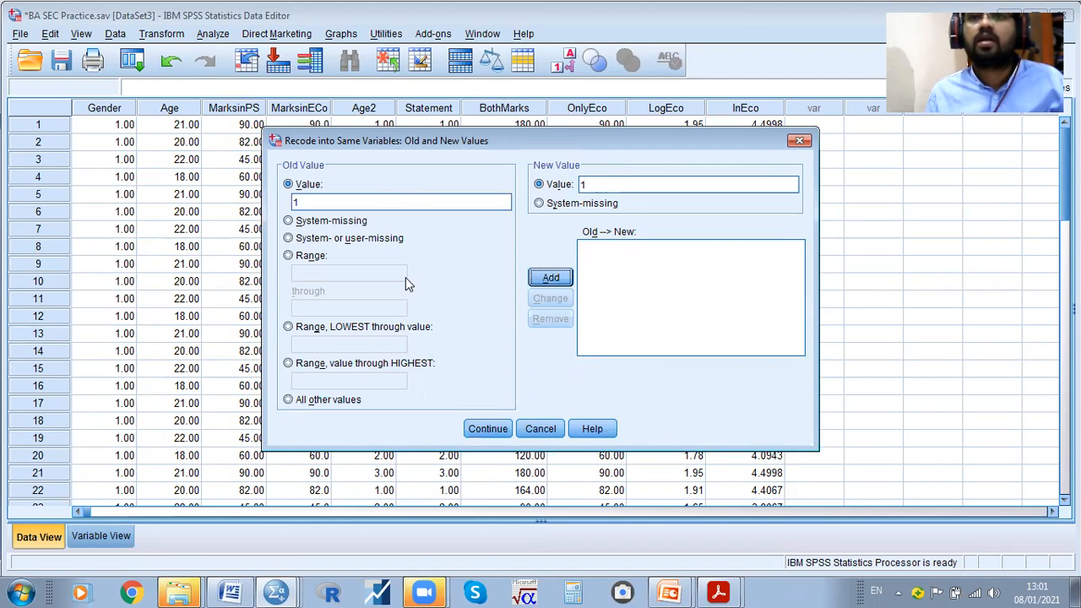
pyautogui.click(554, 279)
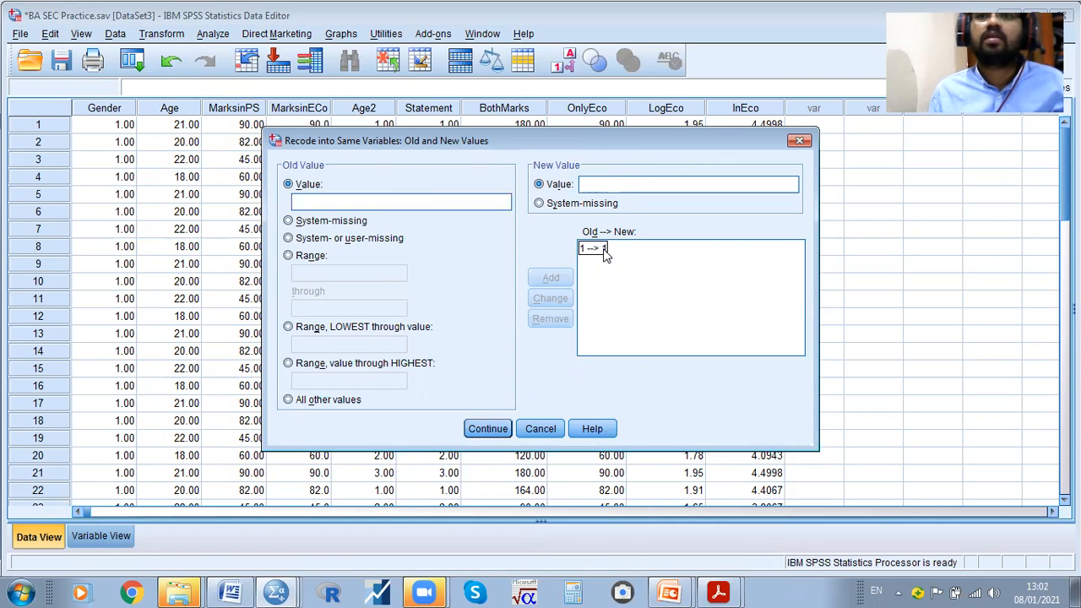
pyautogui.click(605, 250)
pyautogui.click(558, 318)
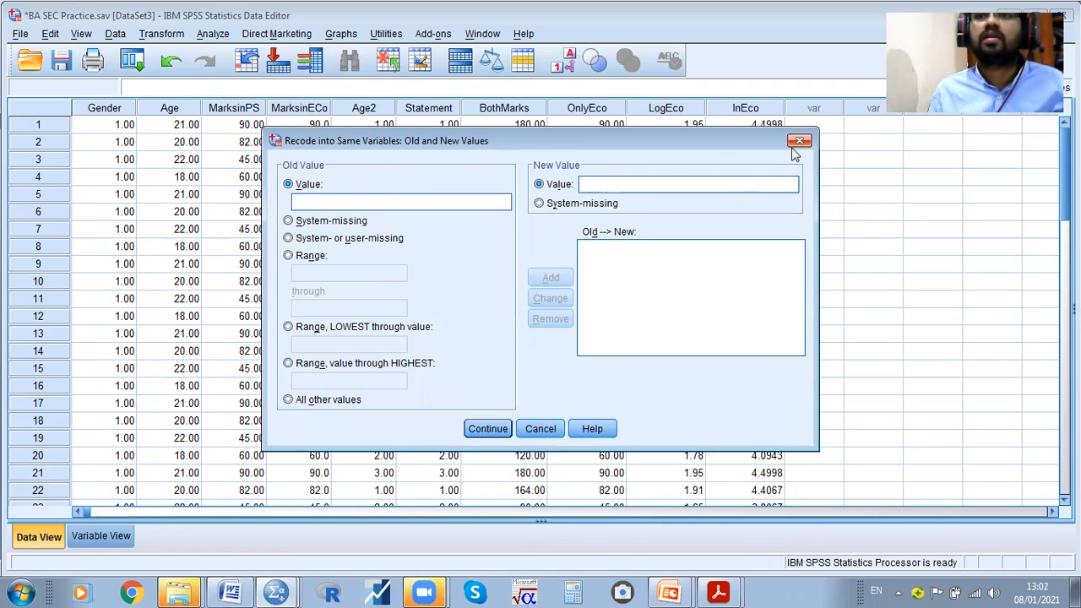
pyautogui.click(795, 143)
pyautogui.click(709, 187)
# Start recoding OnlyEco into a different variable, with output name EconomicsMarks and label 1
pyautogui.click(169, 38)
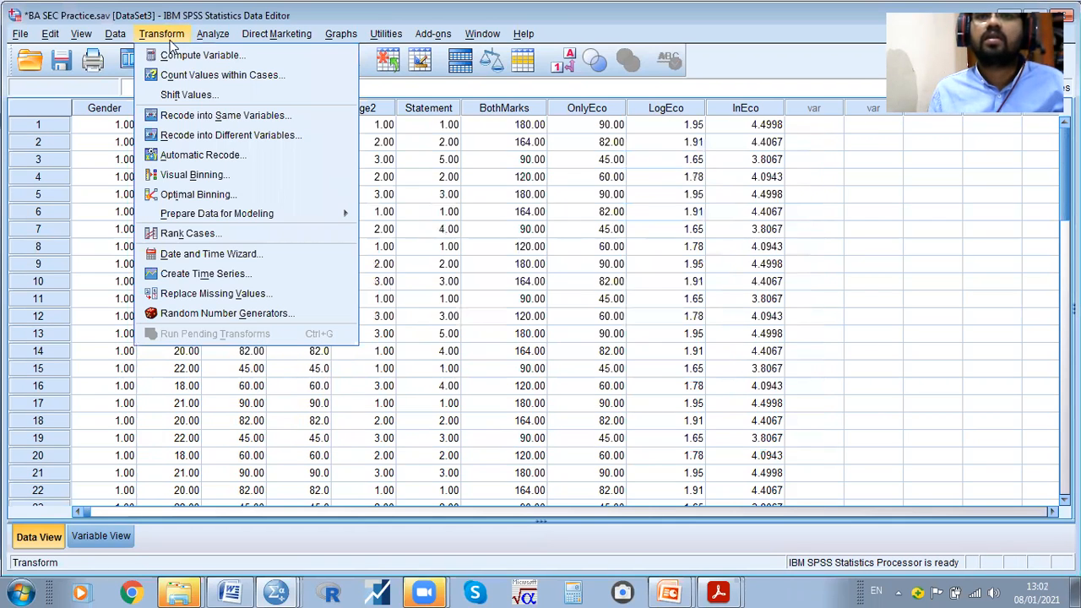
pyautogui.click(211, 138)
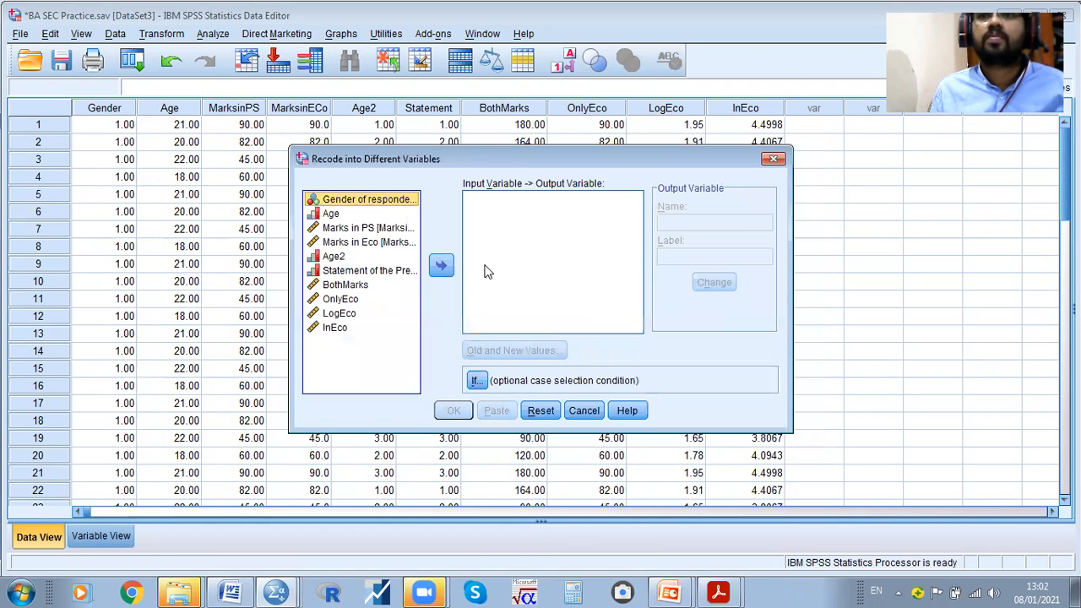
pyautogui.click(342, 299)
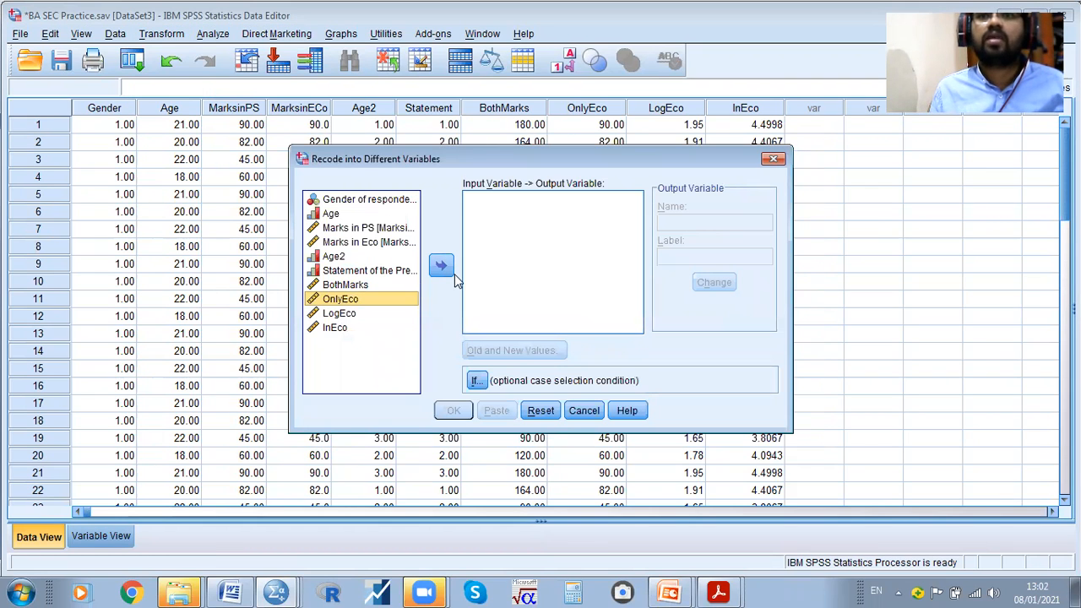
pyautogui.click(441, 267)
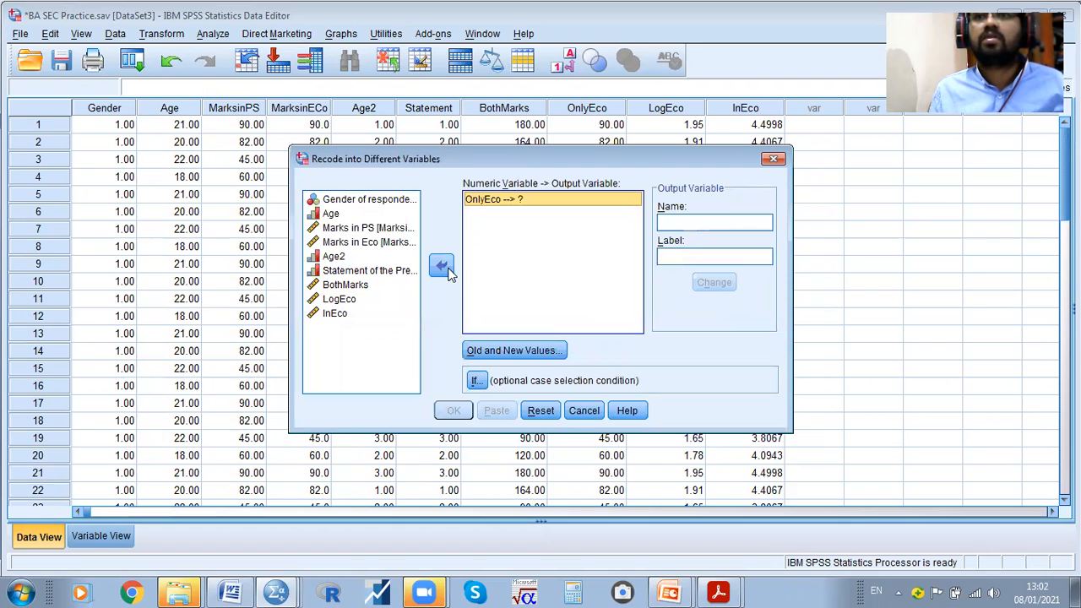
pyautogui.click(691, 221)
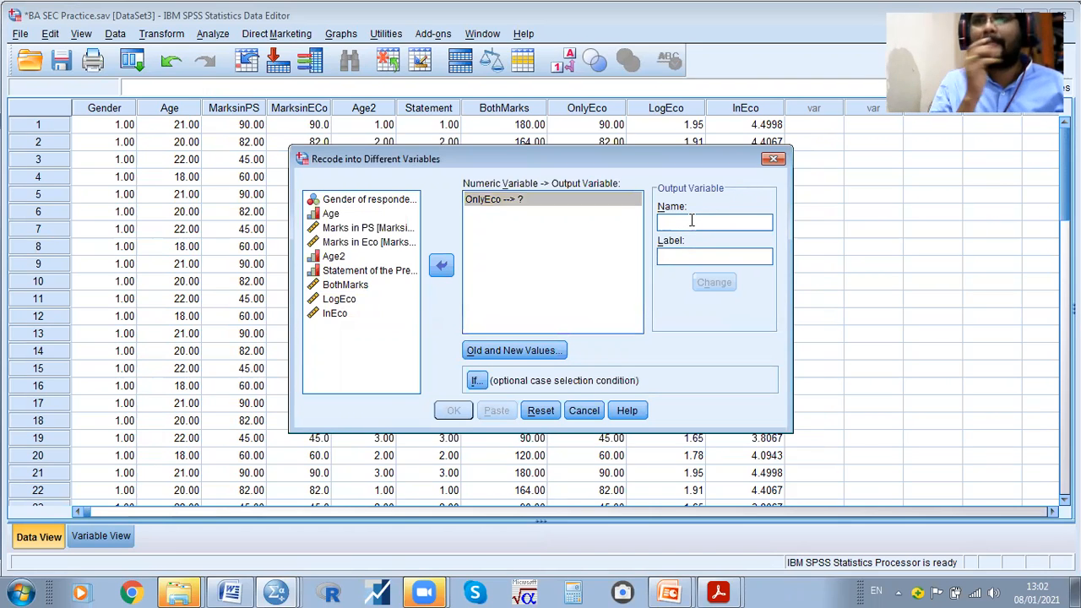
pyautogui.write('Econo')
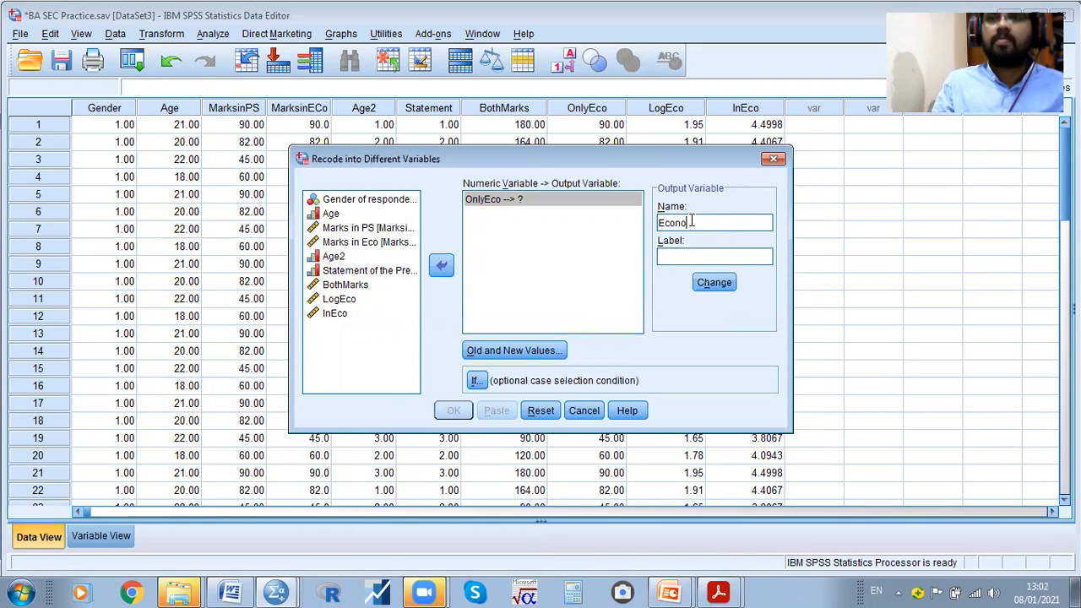
pyautogui.write('micsMarks')
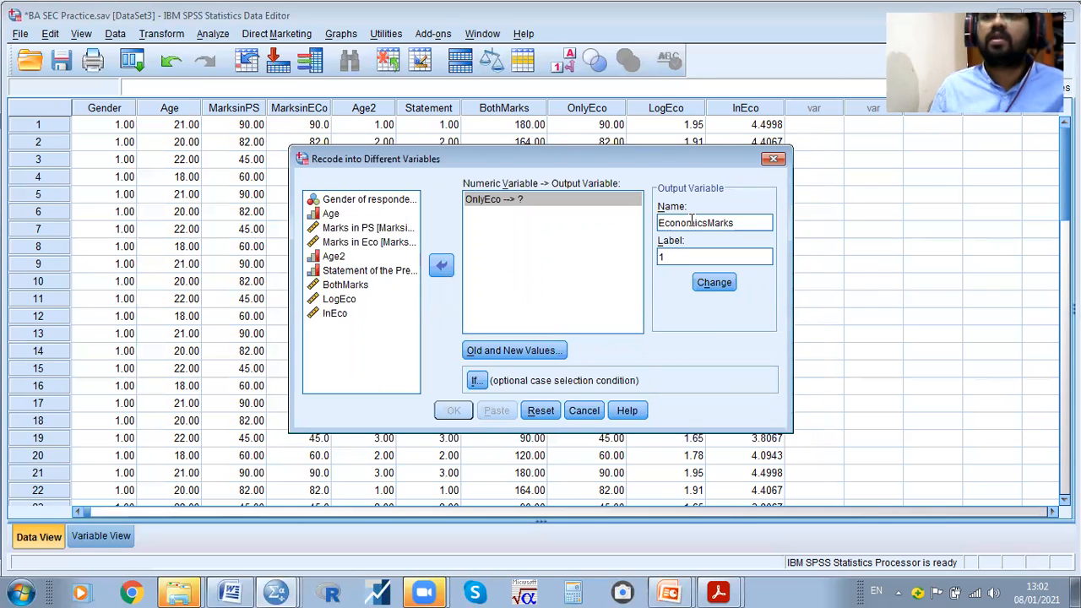
# Add a recode rule giving new value 1 to the range from the lowest value through 45
pyautogui.click(517, 353)
pyautogui.click(598, 183)
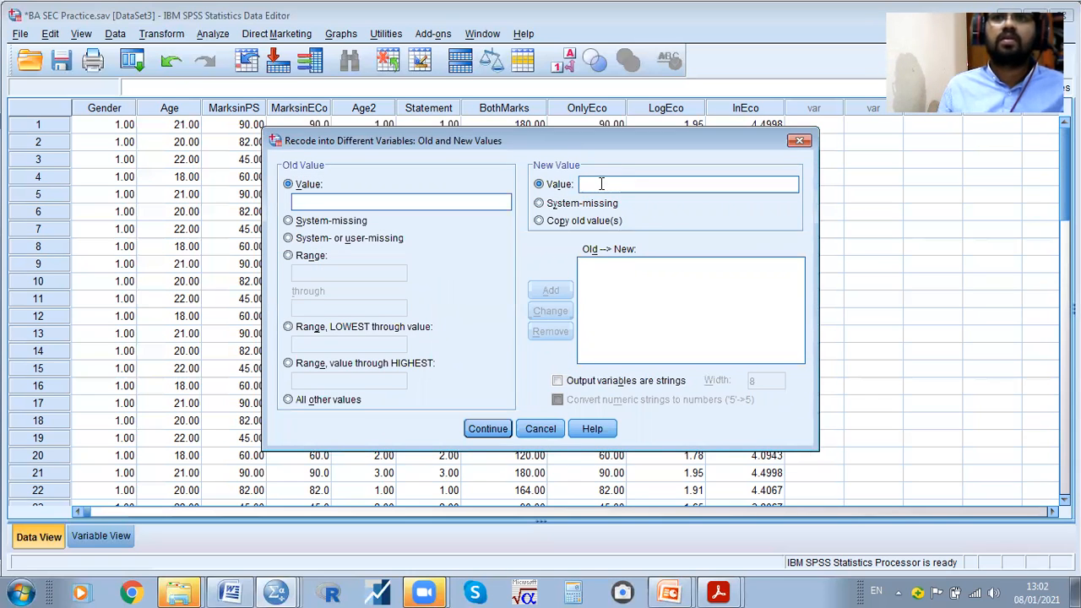
pyautogui.click(313, 329)
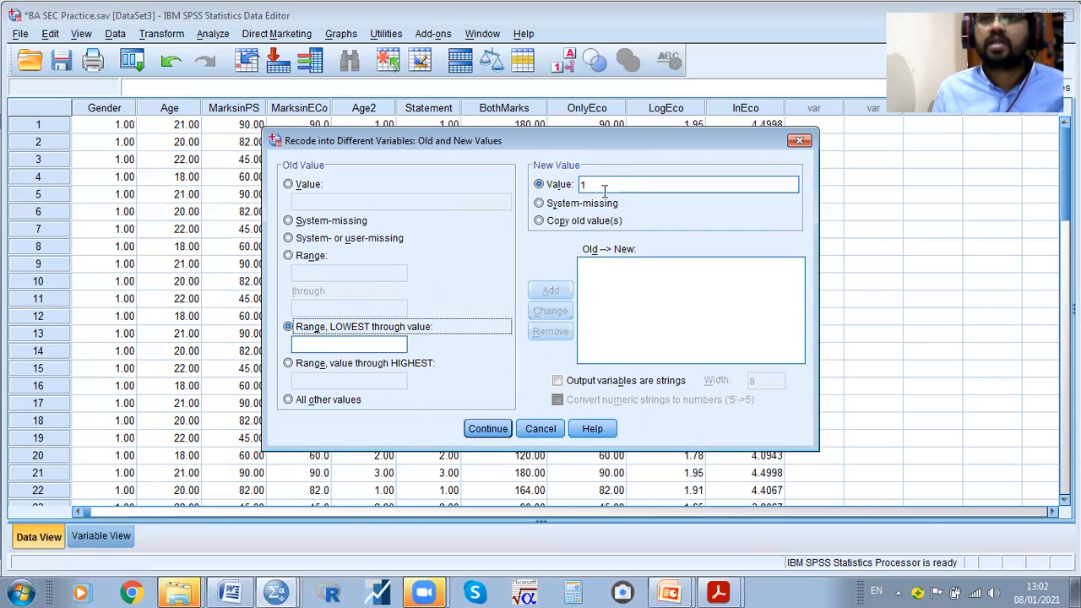
pyautogui.click(346, 344)
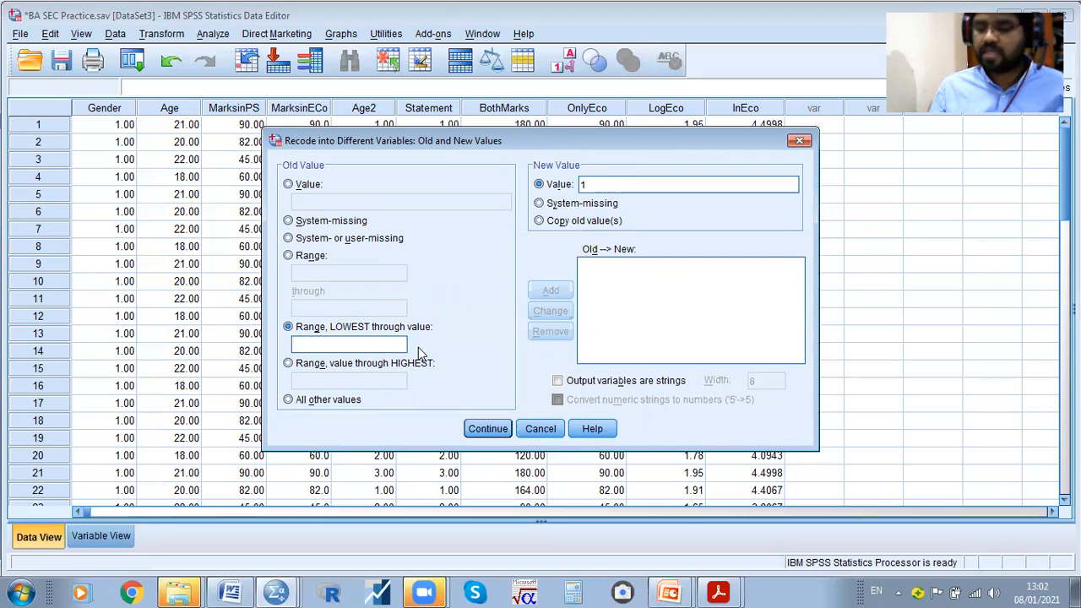
pyautogui.write('45')
pyautogui.click(552, 289)
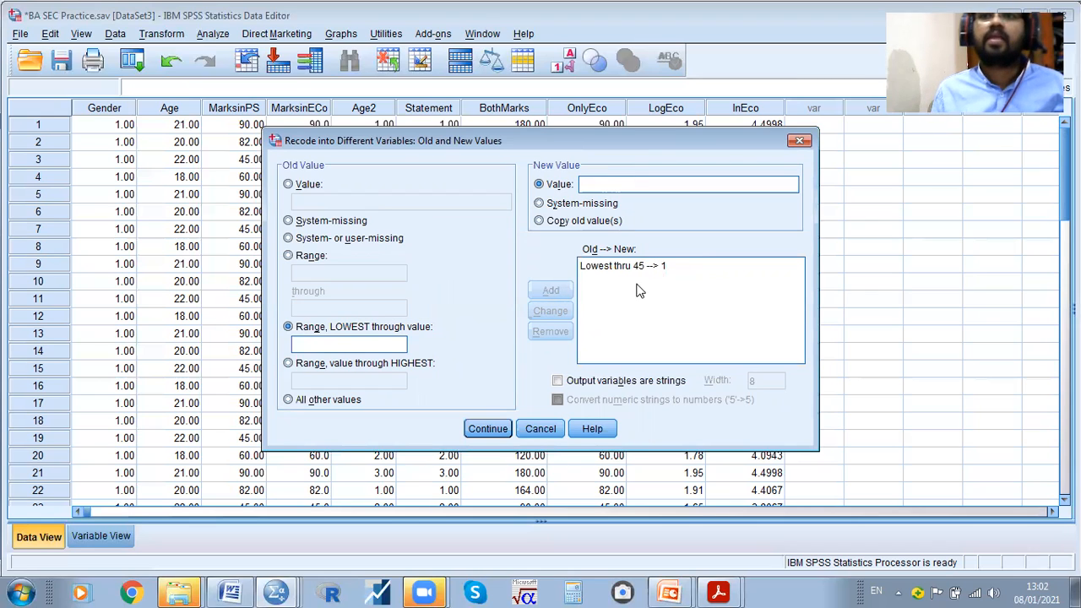
# Add a recode rule giving new value 2 to the range from the lowest value through 46
pyautogui.write('2')
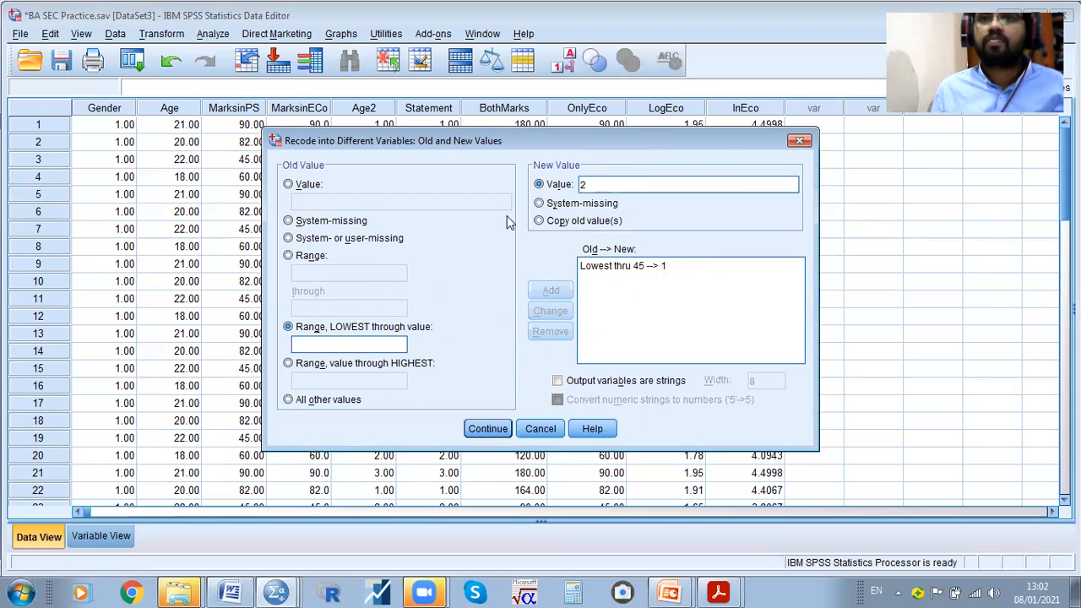
pyautogui.click(341, 338)
pyautogui.write('45')
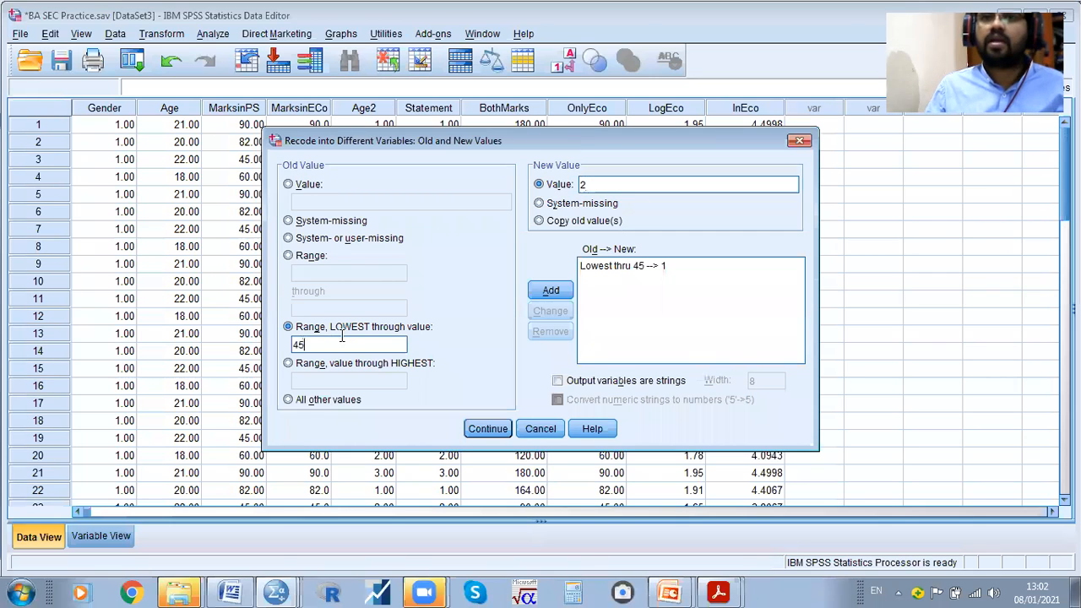
pyautogui.press('BackSpace')
pyautogui.write('6')
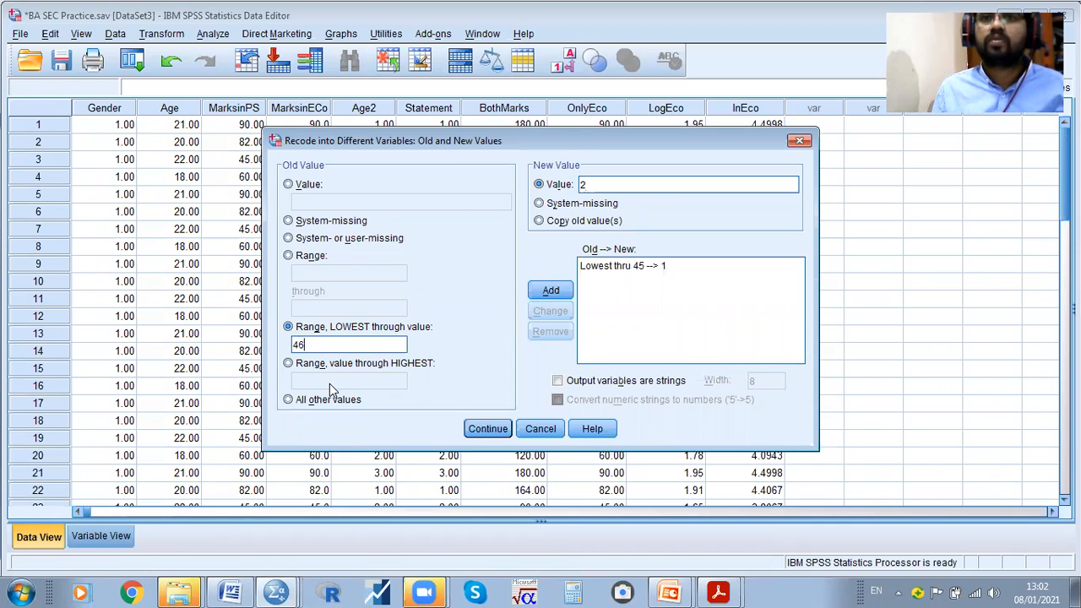
pyautogui.click(359, 365)
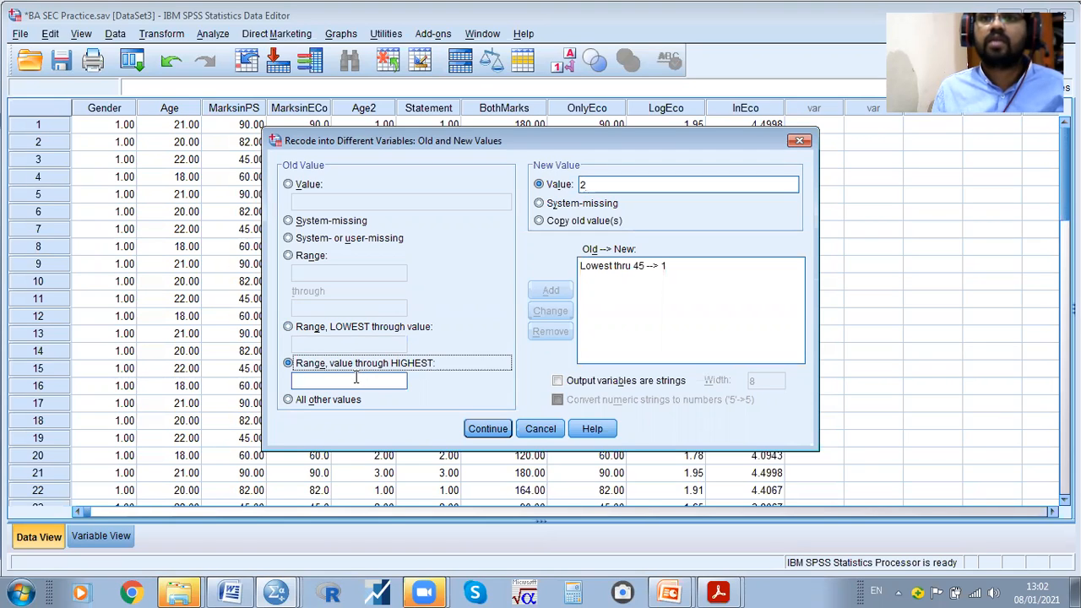
pyautogui.click(314, 327)
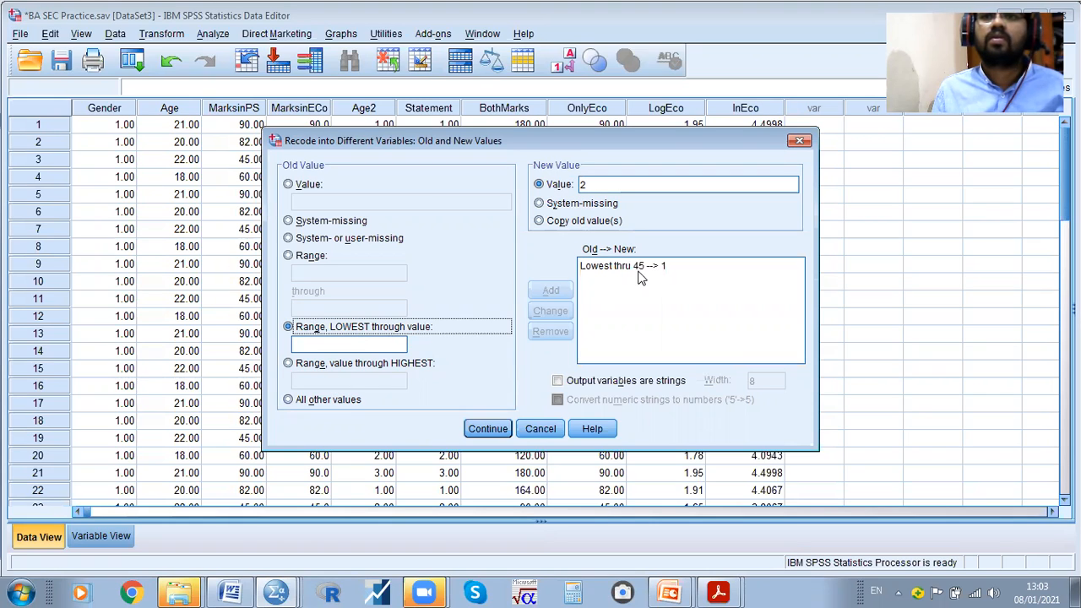
pyautogui.click(343, 343)
pyautogui.write('46')
pyautogui.press('Tab')
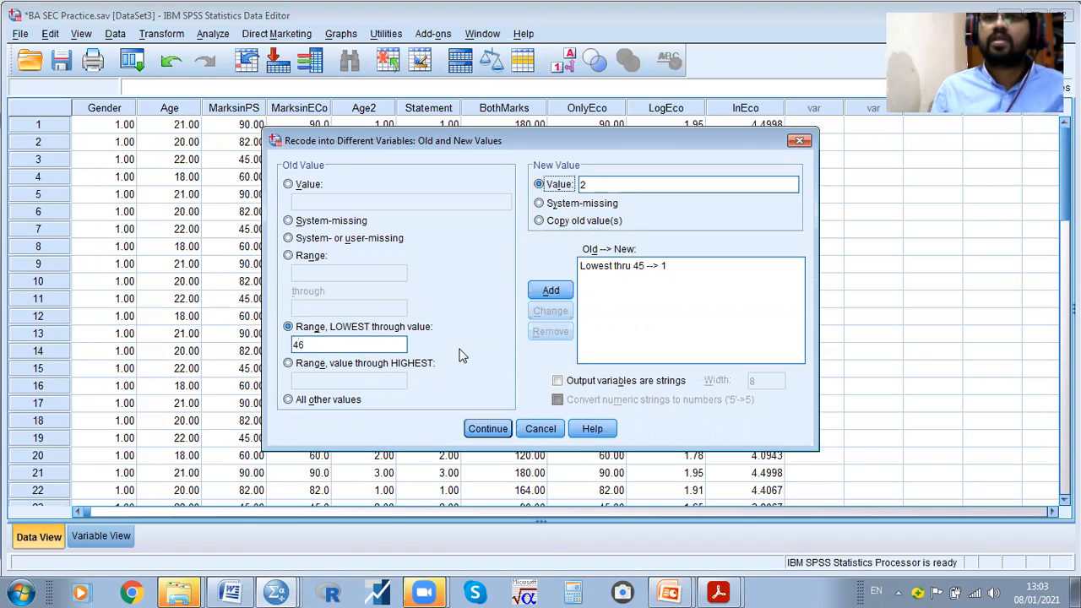
pyautogui.click(551, 290)
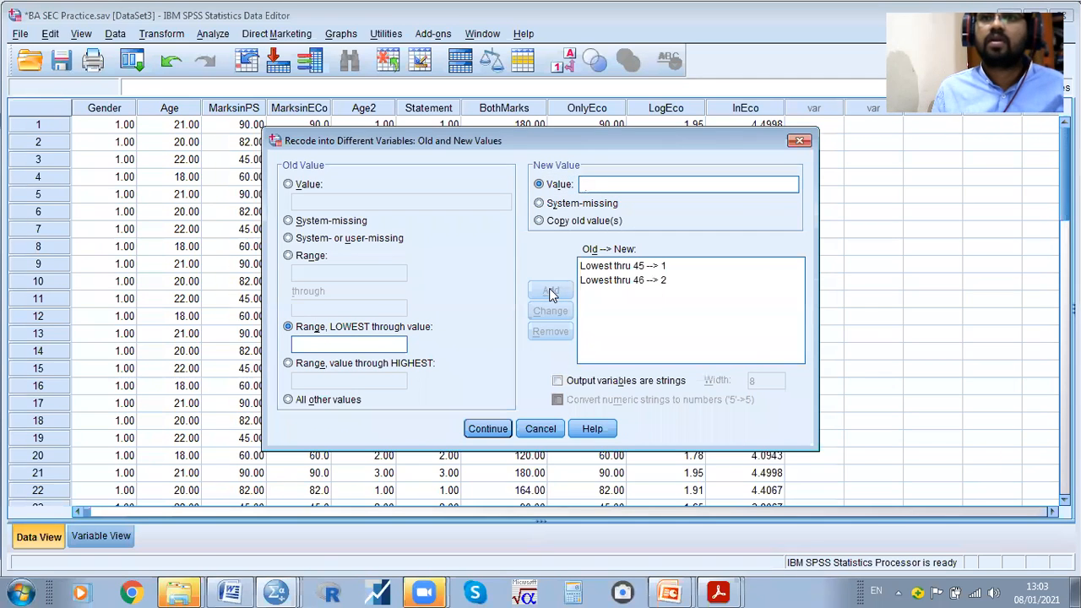
# Remove the recode rules for the ranges lowest through 46 and lowest through 45
pyautogui.click(634, 281)
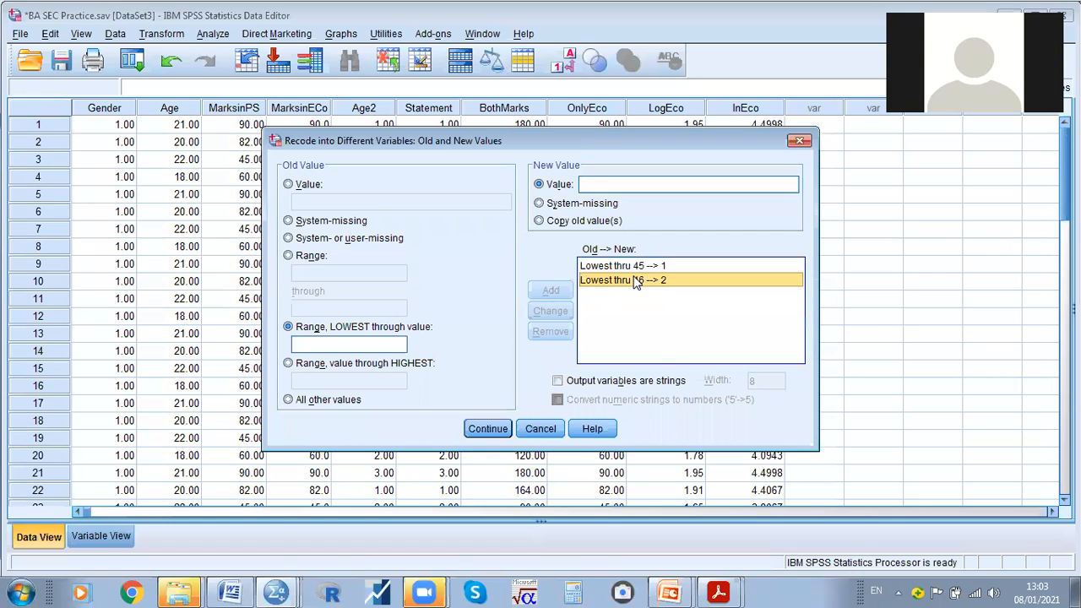
pyautogui.click(551, 332)
pyautogui.click(604, 266)
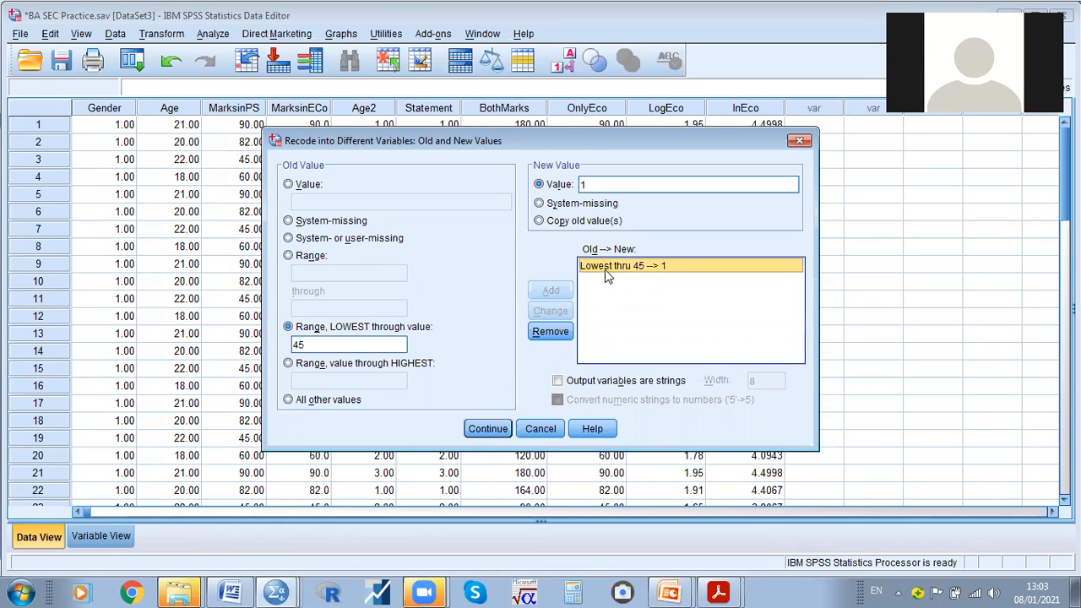
pyautogui.click(551, 332)
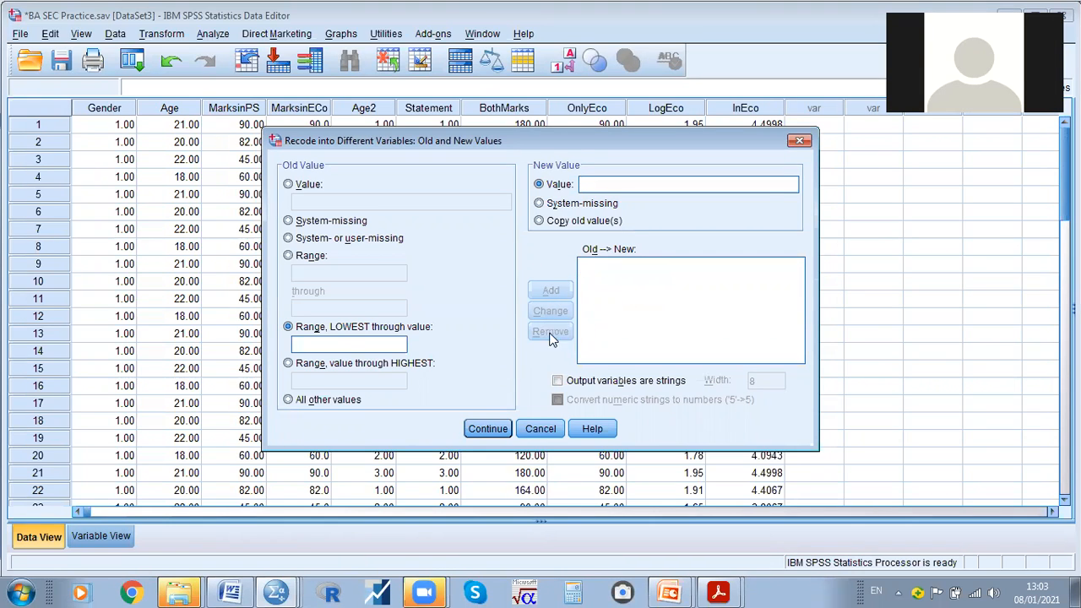
# Add a recode rule giving new value 1 to the range from the lowest value through 45
pyautogui.click(289, 184)
pyautogui.click(361, 203)
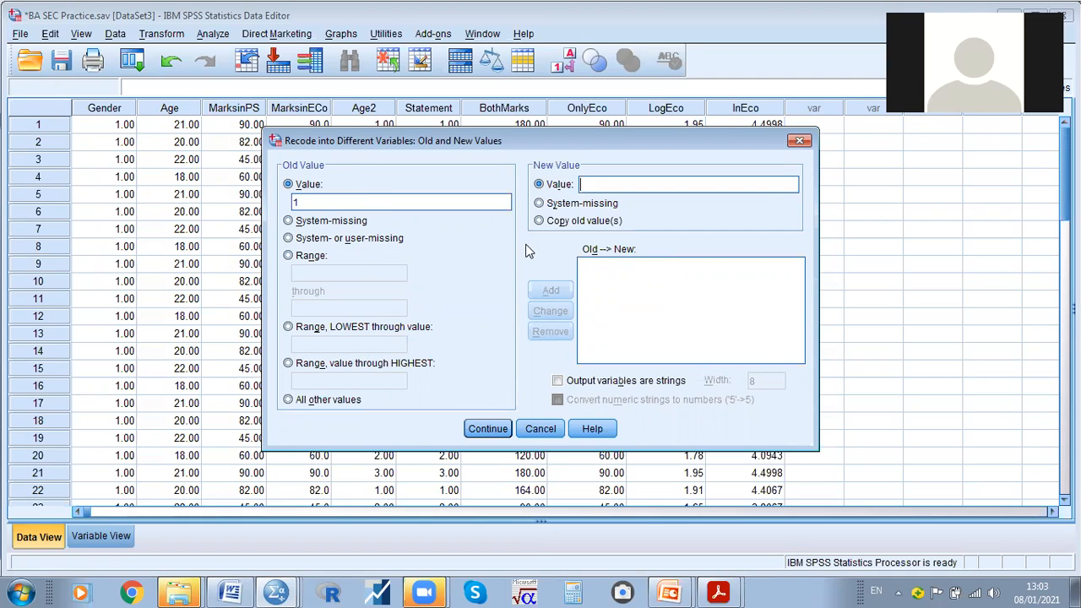
pyautogui.write('1')
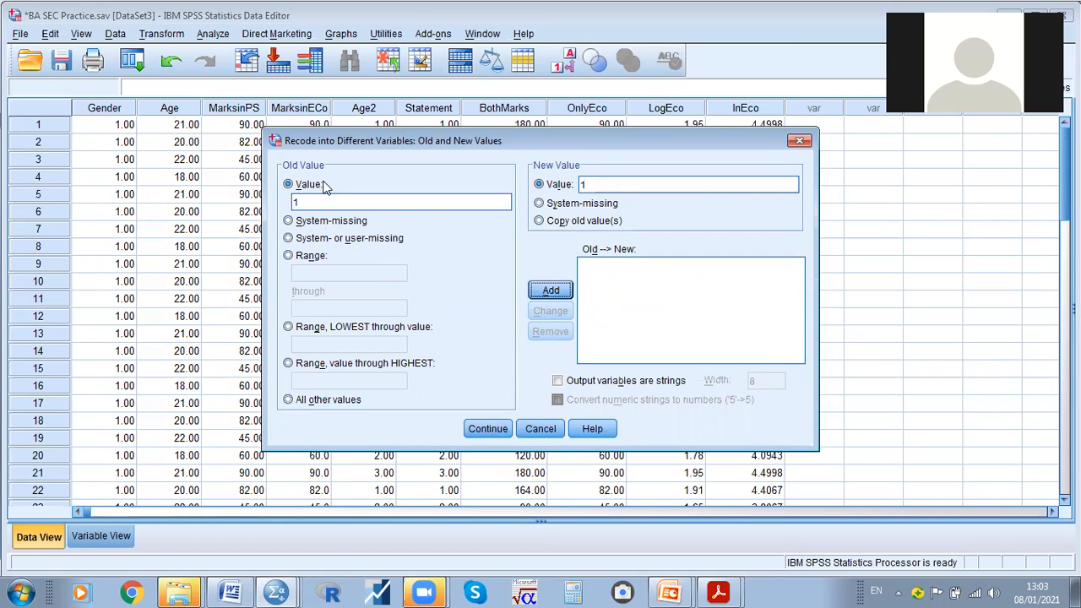
pyautogui.click(345, 331)
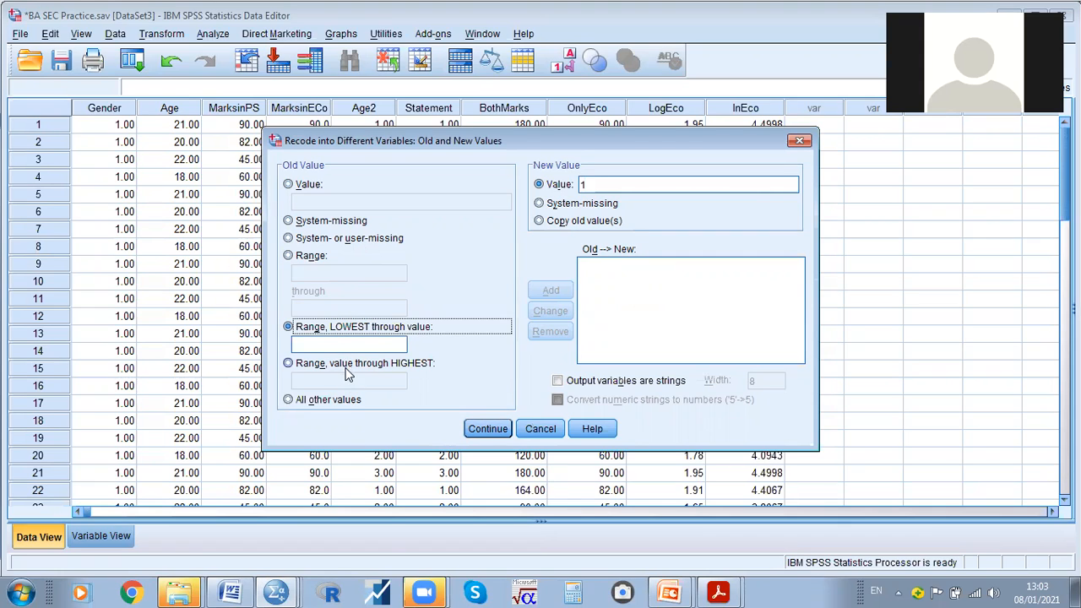
pyautogui.click(350, 365)
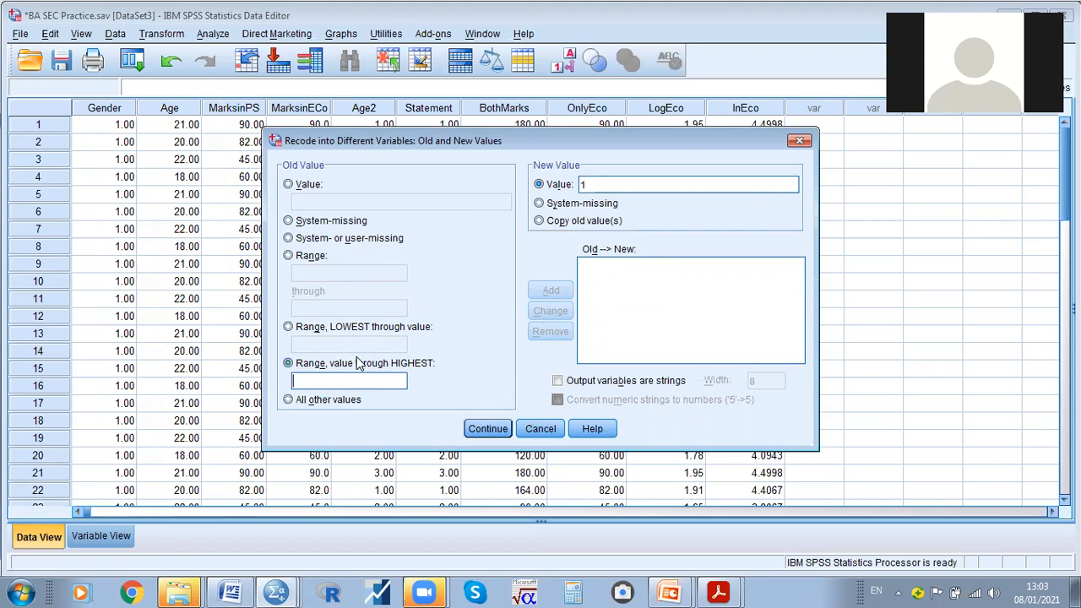
pyautogui.click(339, 331)
pyautogui.click(340, 342)
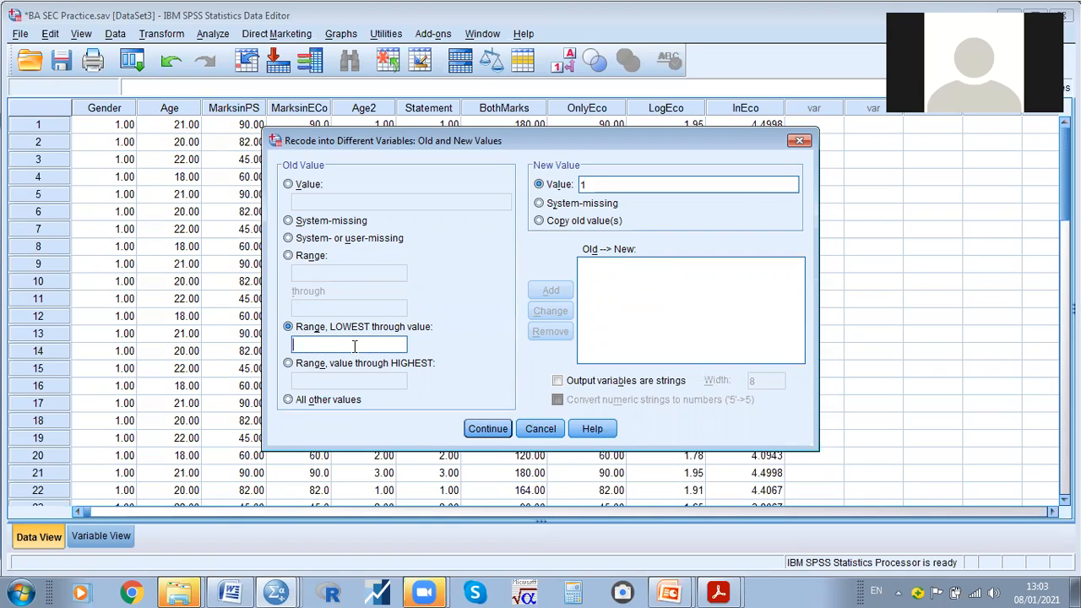
pyautogui.write('45')
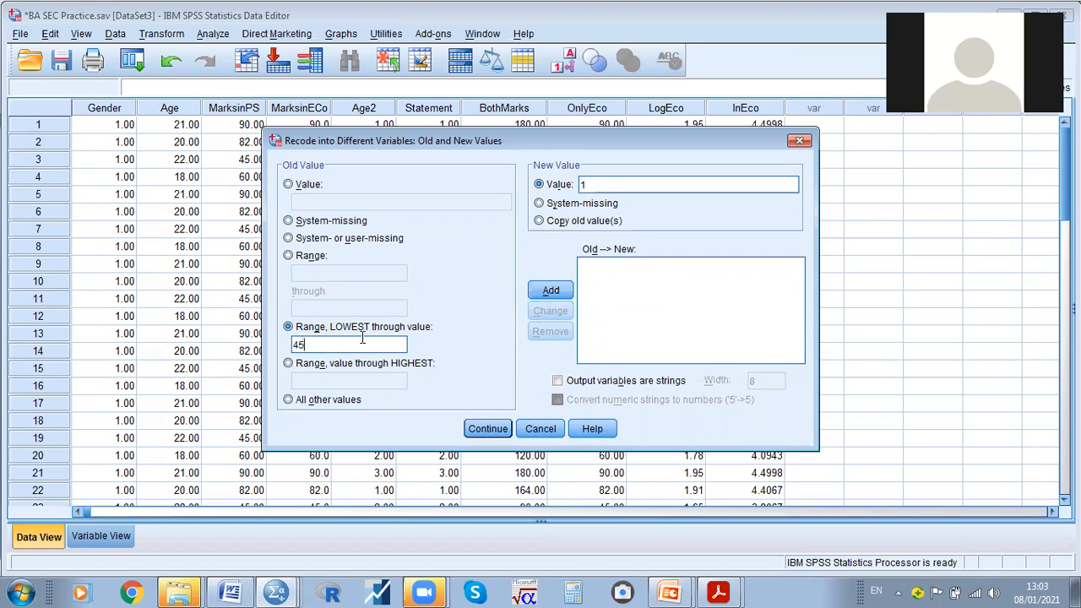
pyautogui.click(550, 291)
# Add a recode rule giving new value 2 to the range from 65 through the highest value
pyautogui.click(595, 185)
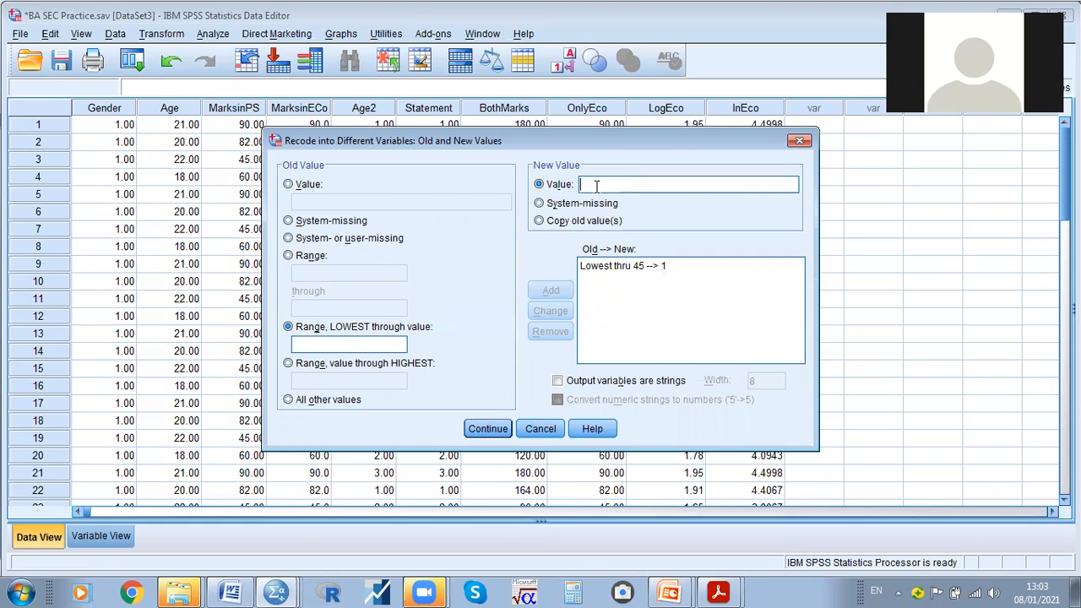
pyautogui.click(353, 346)
pyautogui.write('45')
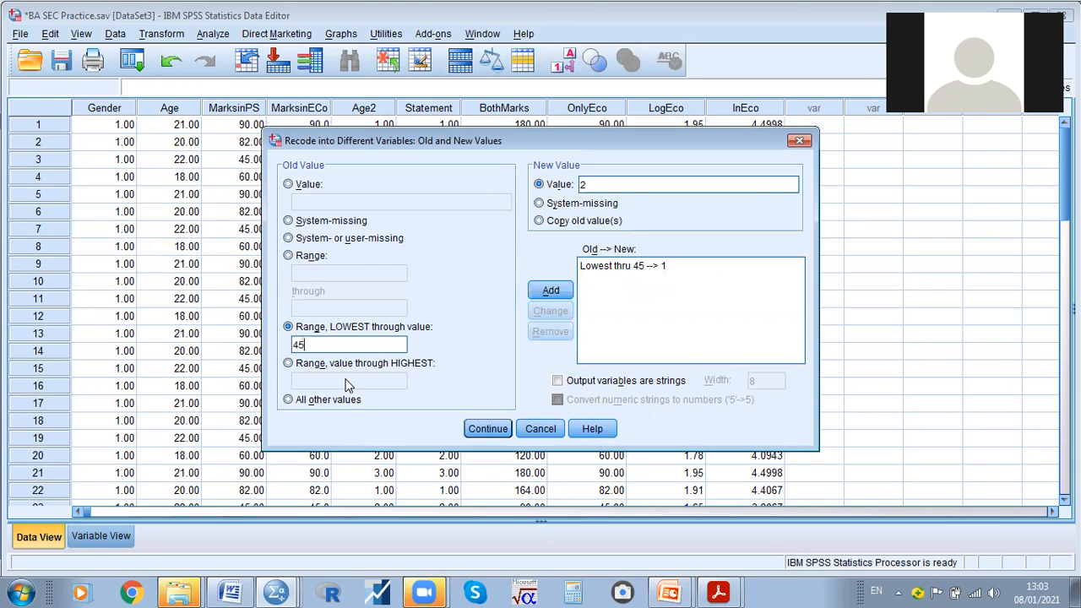
pyautogui.click(346, 364)
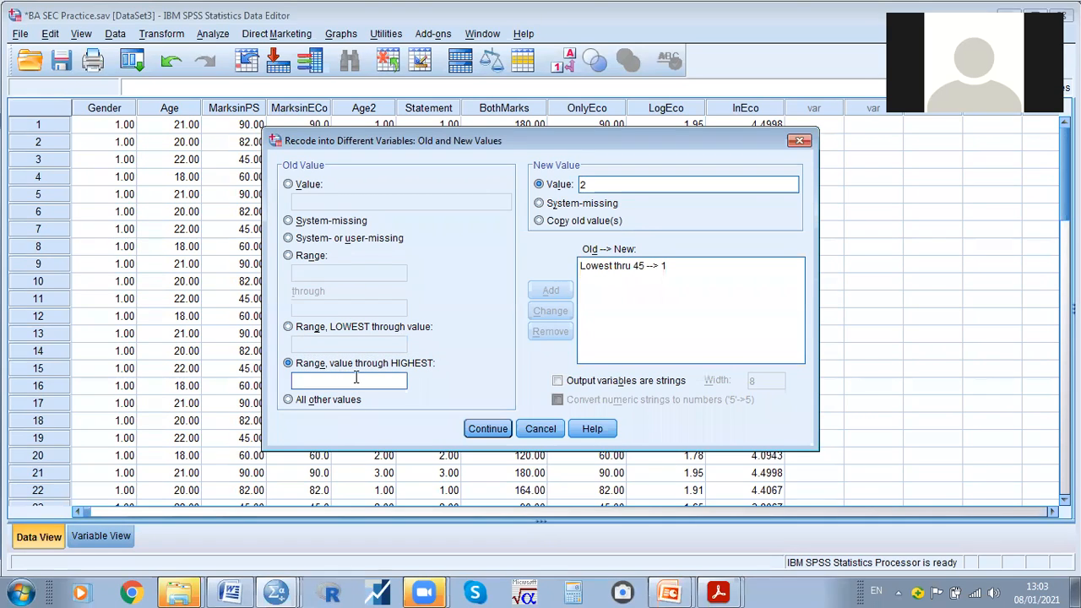
pyautogui.write('65')
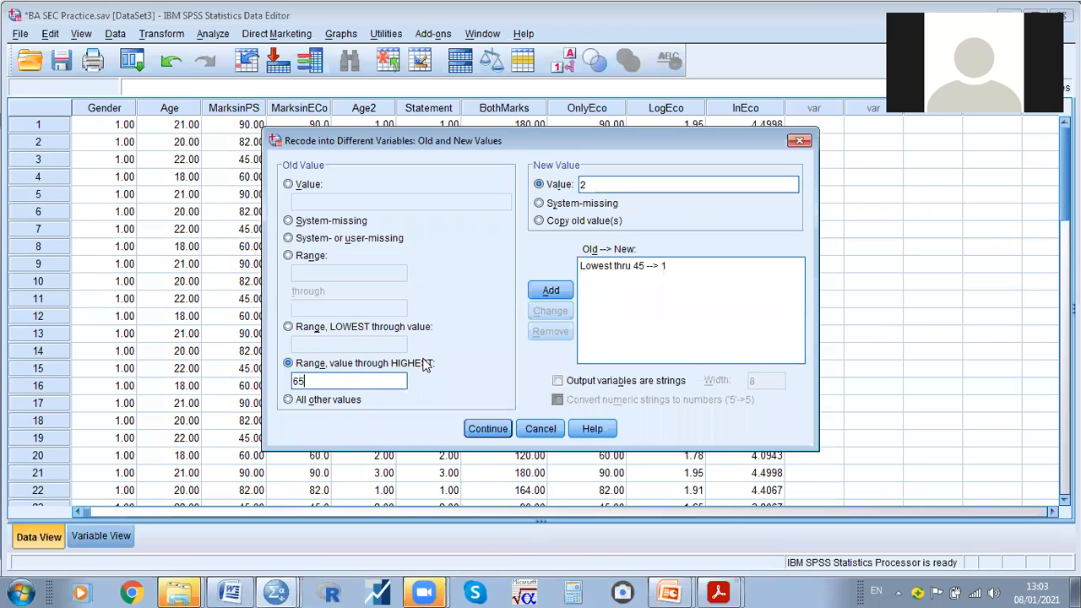
pyautogui.click(550, 290)
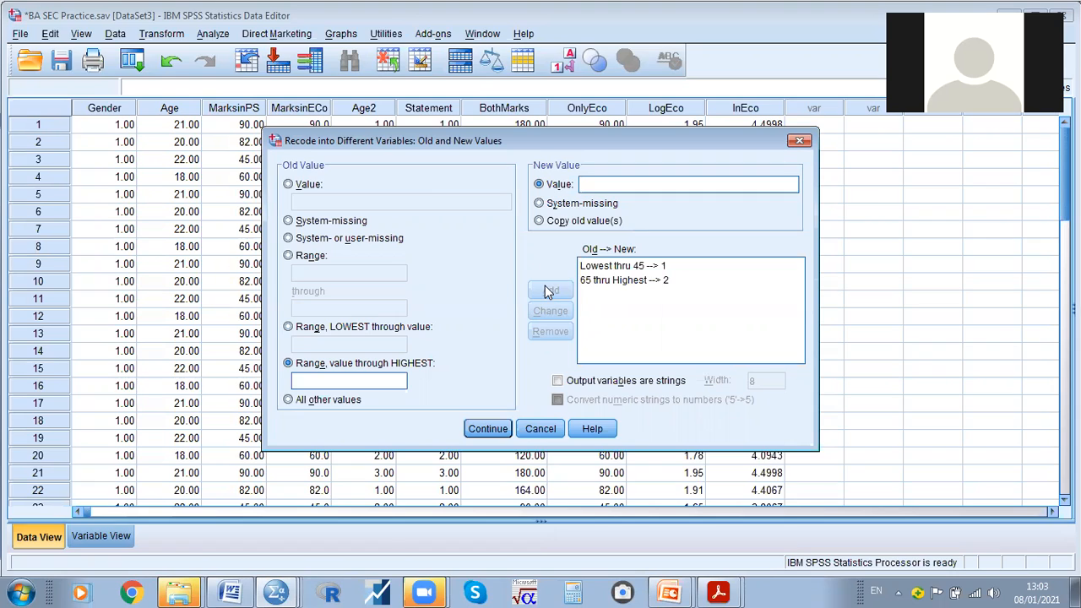
# Remove both existing recode rules so that the old-to-new list is empty
pyautogui.click(351, 328)
pyautogui.click(359, 369)
pyautogui.click(366, 328)
pyautogui.click(372, 363)
pyautogui.click(367, 328)
pyautogui.click(318, 257)
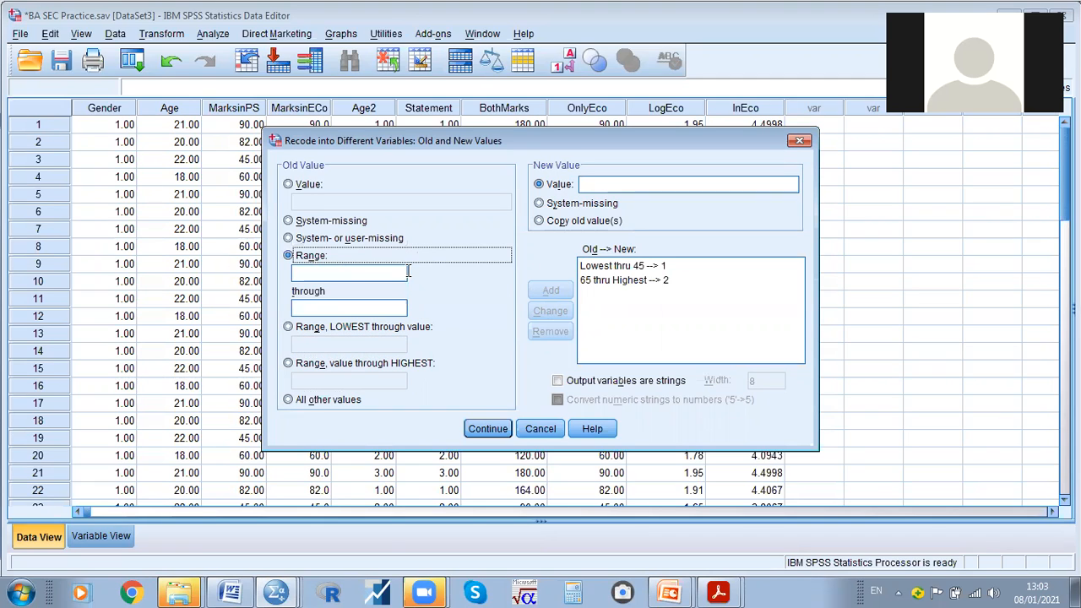
pyautogui.click(612, 267)
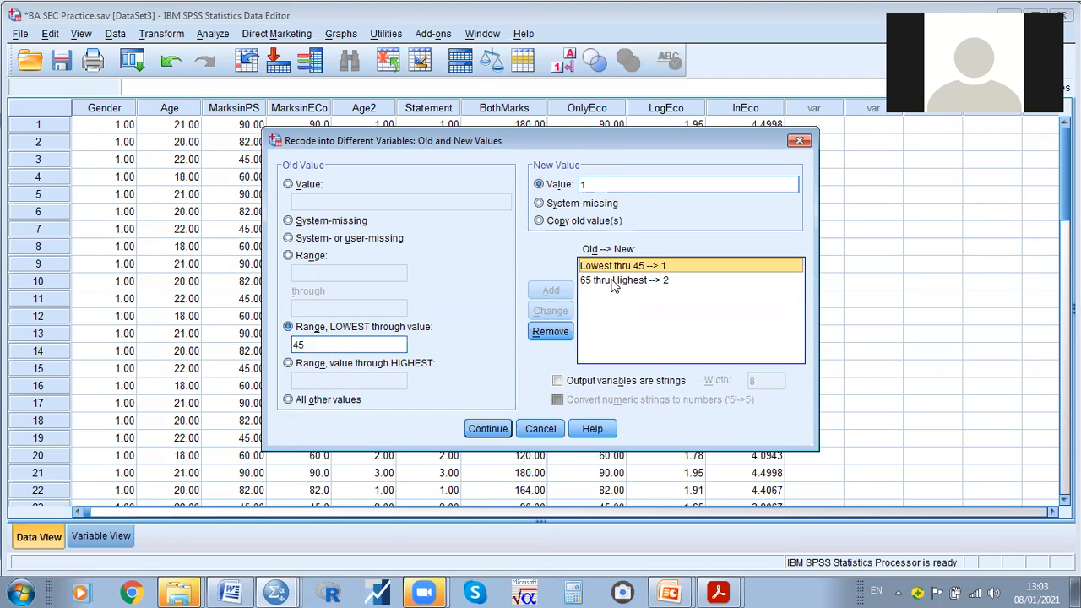
pyautogui.click(613, 282)
pyautogui.click(551, 331)
pyautogui.click(550, 332)
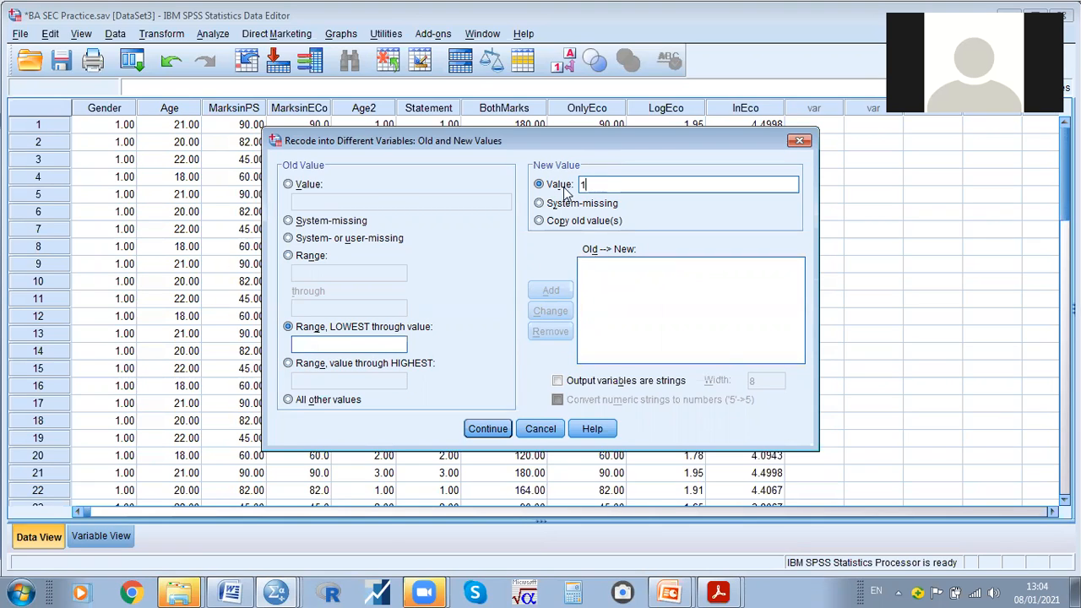
# Define the first recode rule, giving new value 1 to the range from the lowest value through 45
pyautogui.click(310, 259)
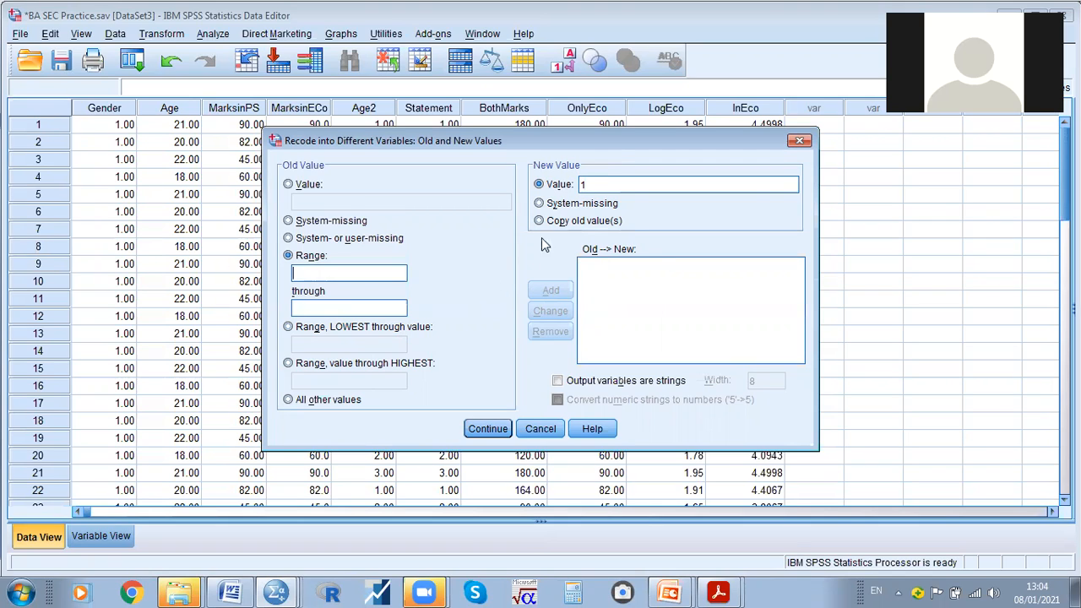
pyautogui.click(359, 329)
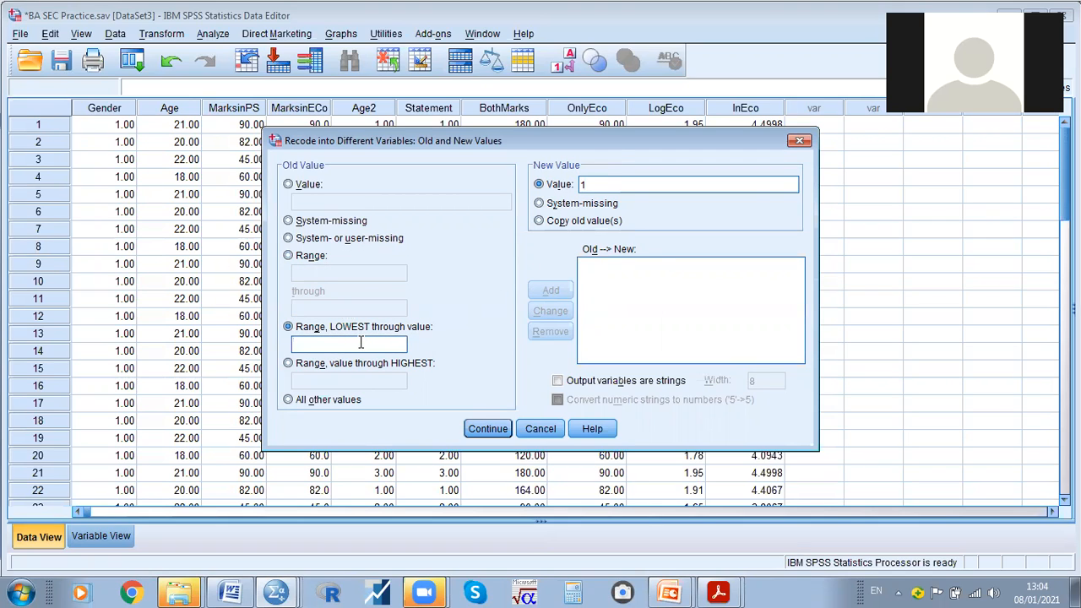
pyautogui.write('45')
pyautogui.click(548, 290)
# Add a recode rule giving new value 2 to the range from 45 through 65
pyautogui.click(333, 273)
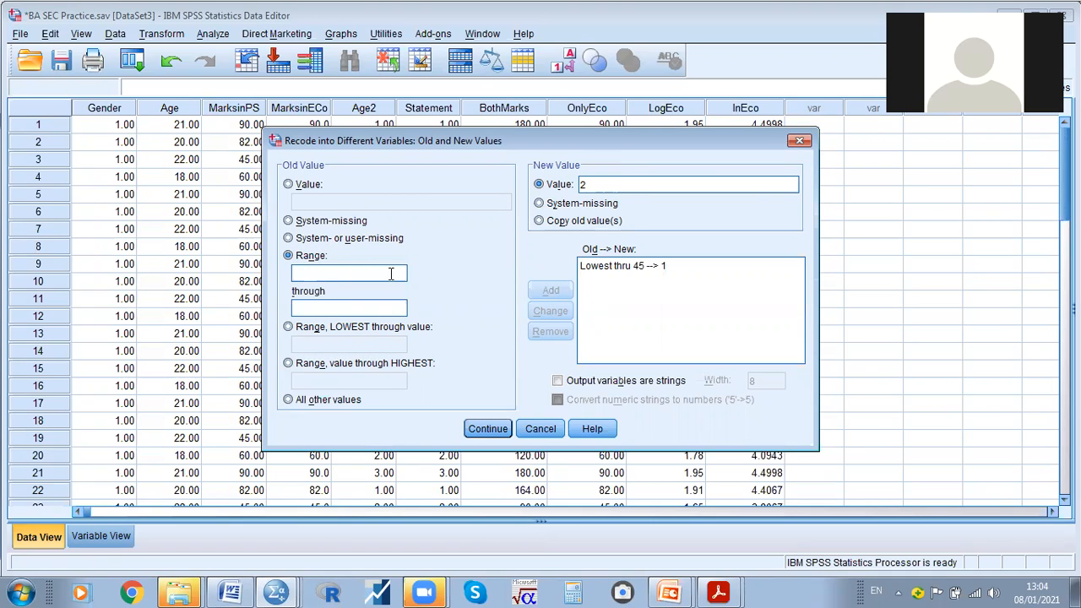
pyautogui.write('45')
pyautogui.click(348, 308)
pyautogui.write('65')
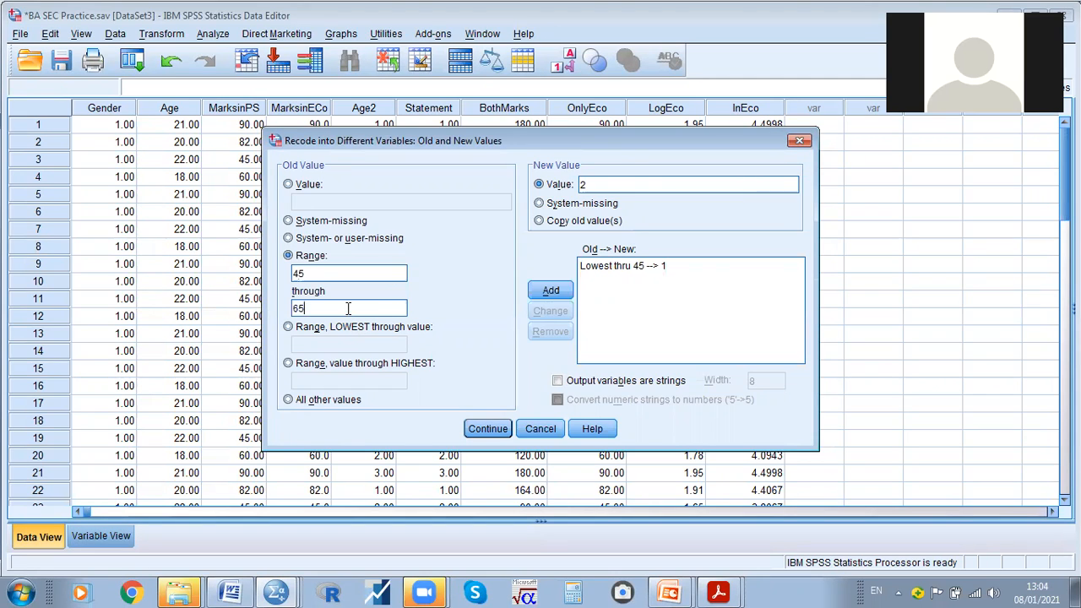
pyautogui.click(537, 293)
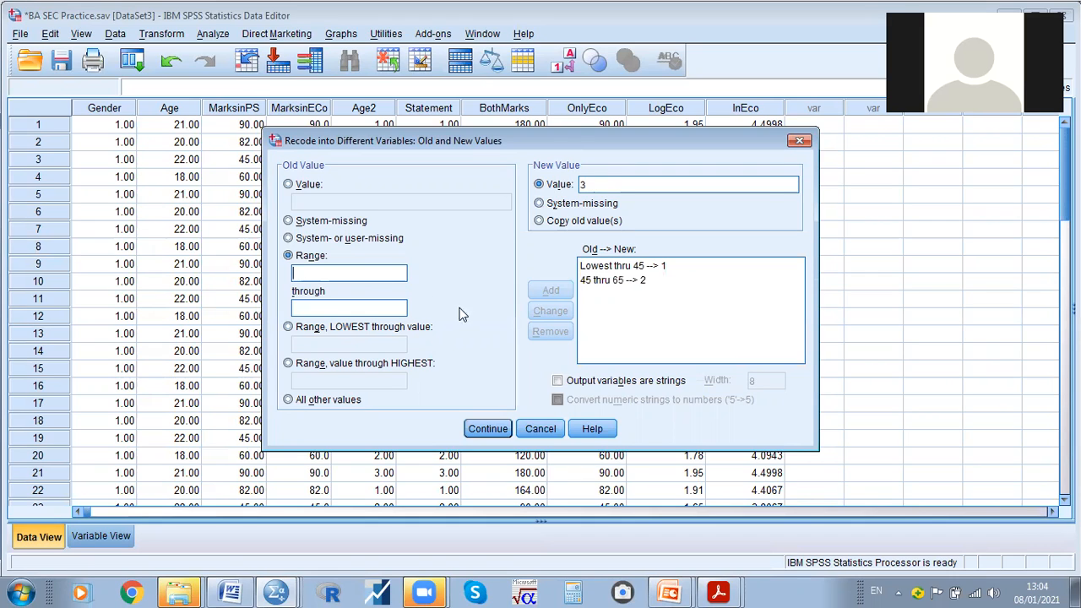
# Add a recode rule giving new value 3 to the range from 65 through the highest value, and accept the rules
pyautogui.click(366, 364)
pyautogui.click(369, 382)
pyautogui.write('65')
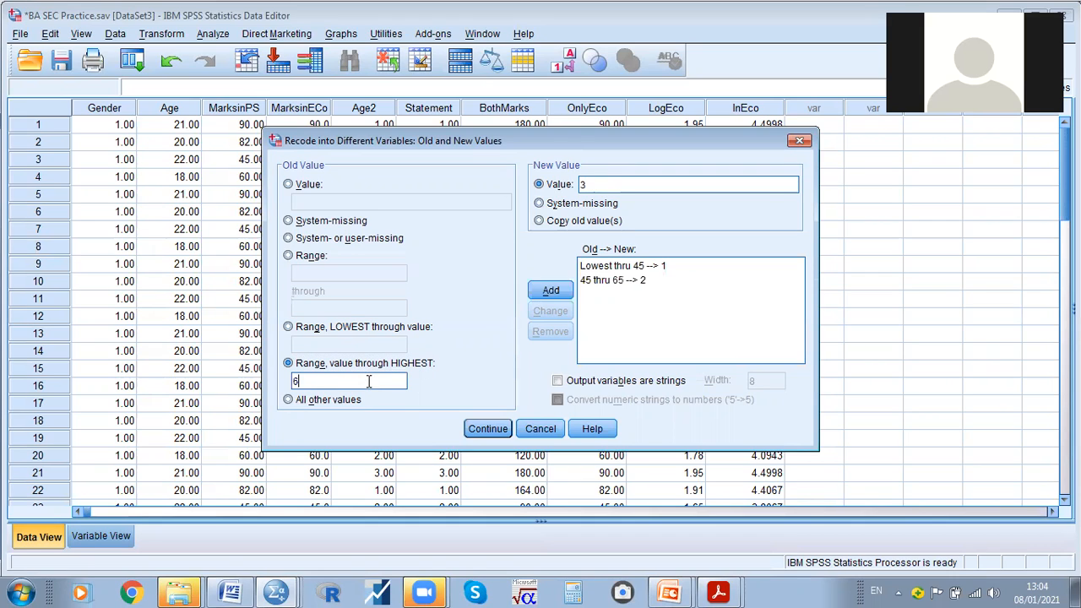
pyautogui.click(550, 290)
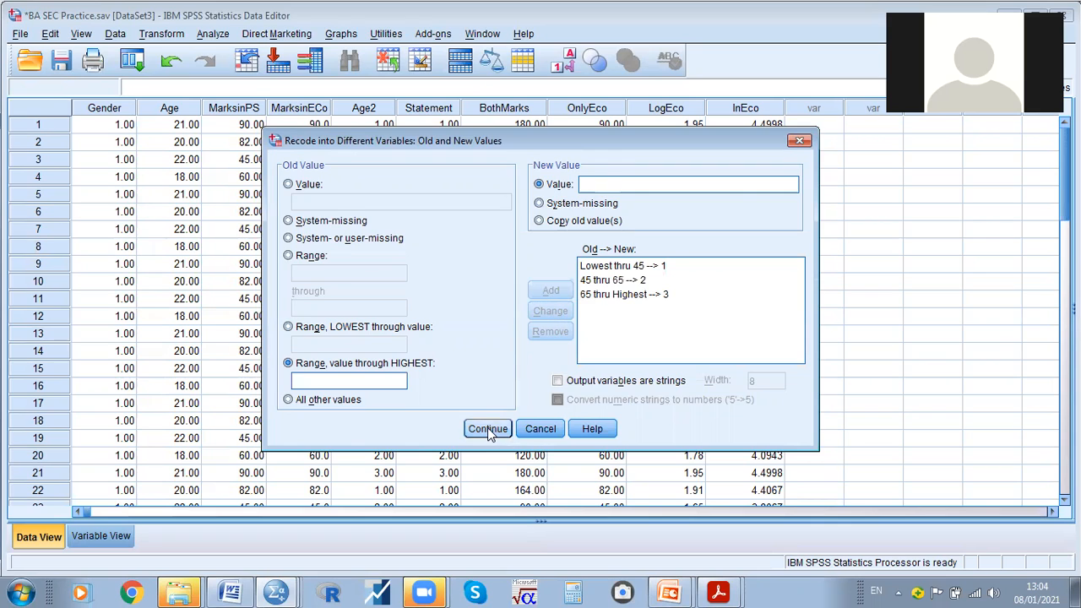
pyautogui.click(488, 429)
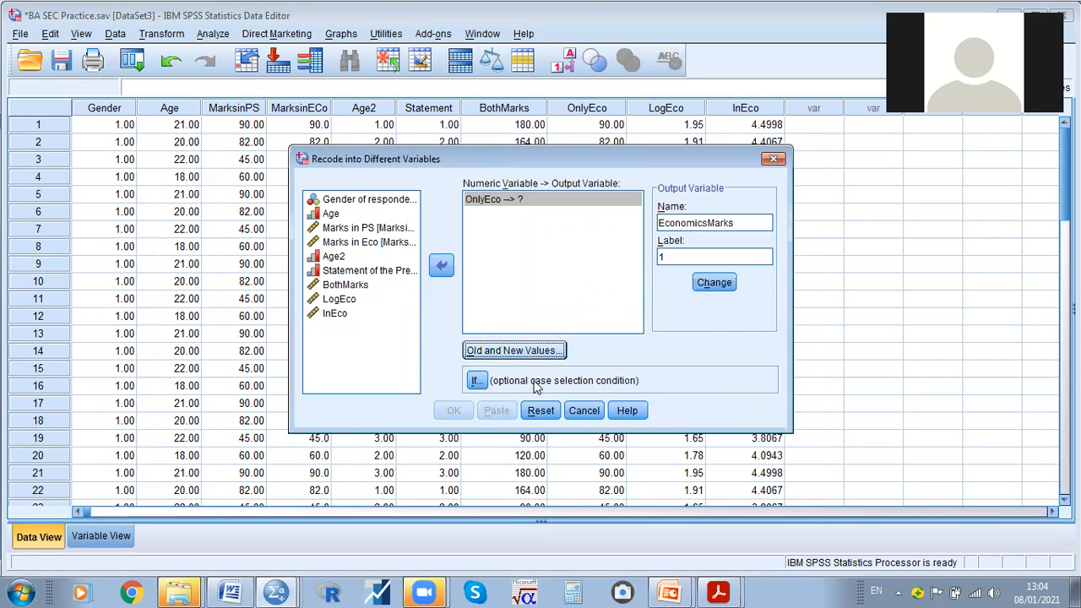
pyautogui.click(476, 382)
pyautogui.click(430, 120)
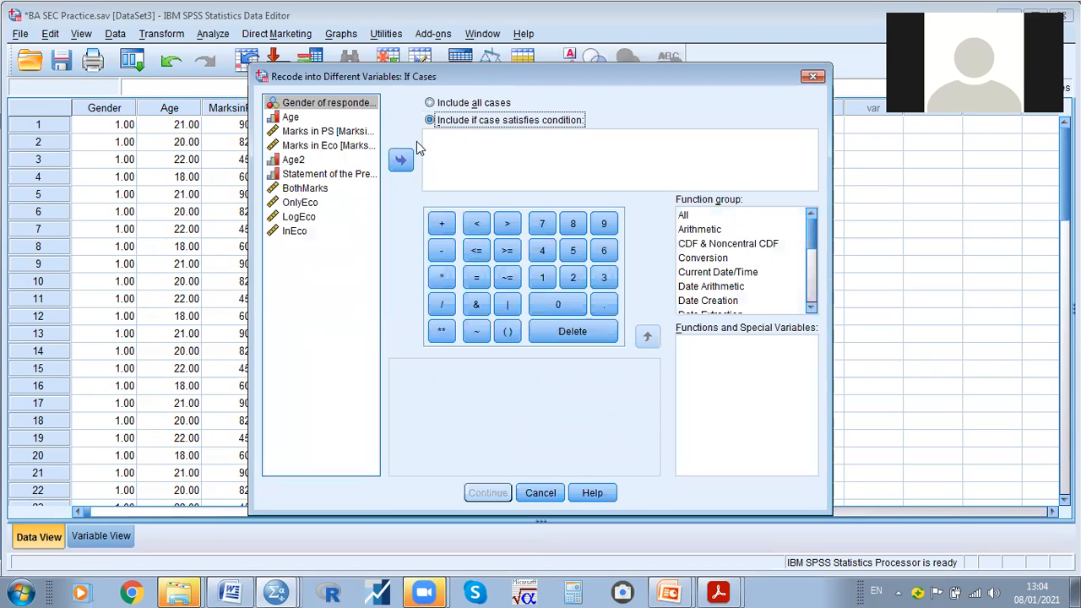
pyautogui.click(813, 76)
# Assign EconomicsMarks as the output variable for OnlyEco and run the recode
pyautogui.click(714, 282)
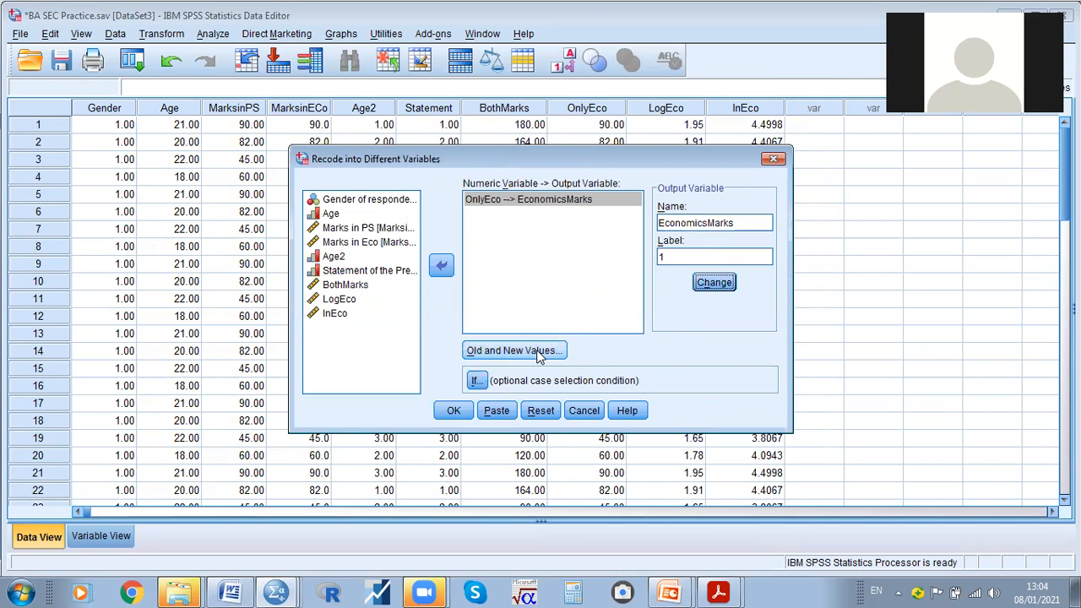
pyautogui.click(454, 410)
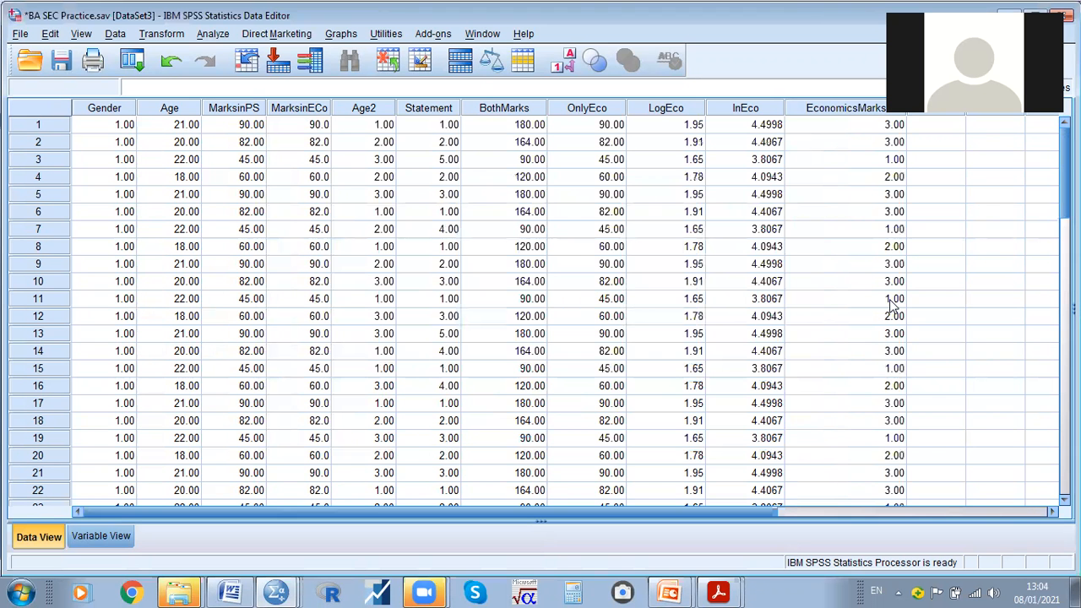
# Compare the EconomicsMarks codes with the corresponding OnlyEco marks in the first four cases
pyautogui.click(842, 110)
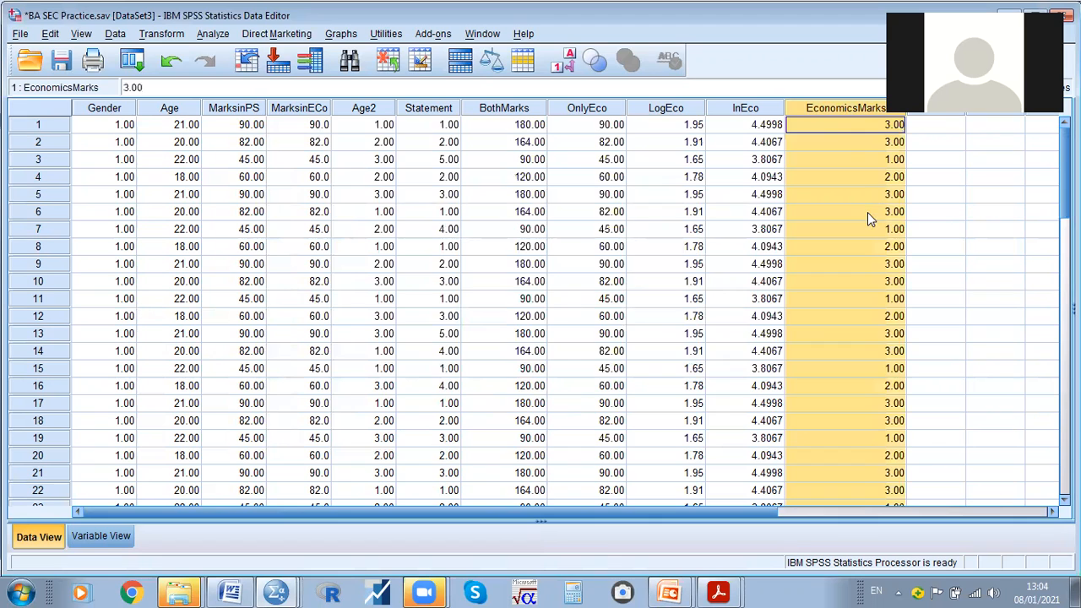
pyautogui.click(853, 126)
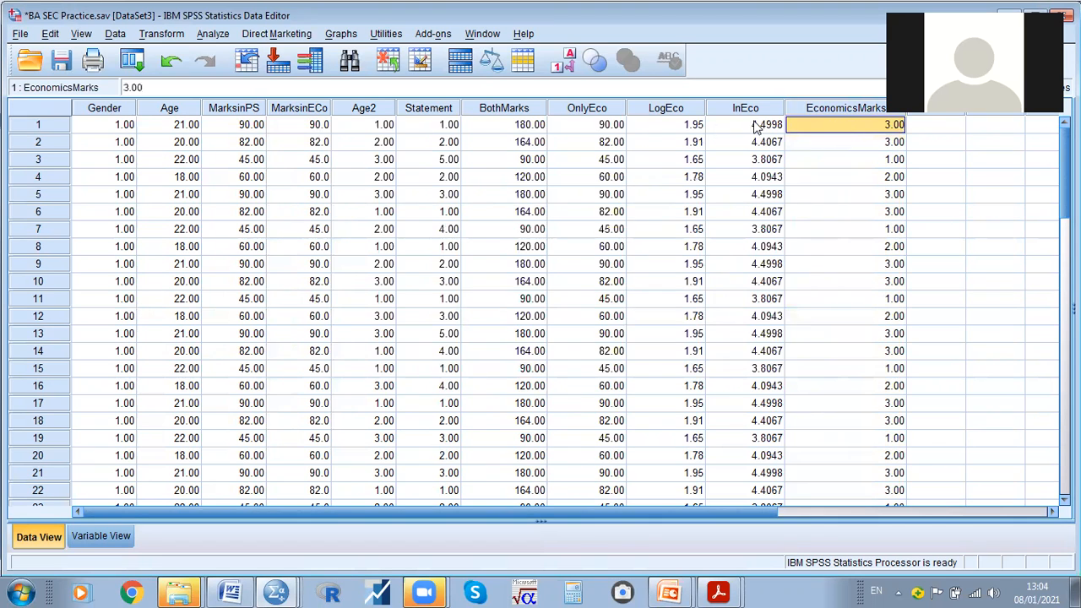
pyautogui.click(592, 128)
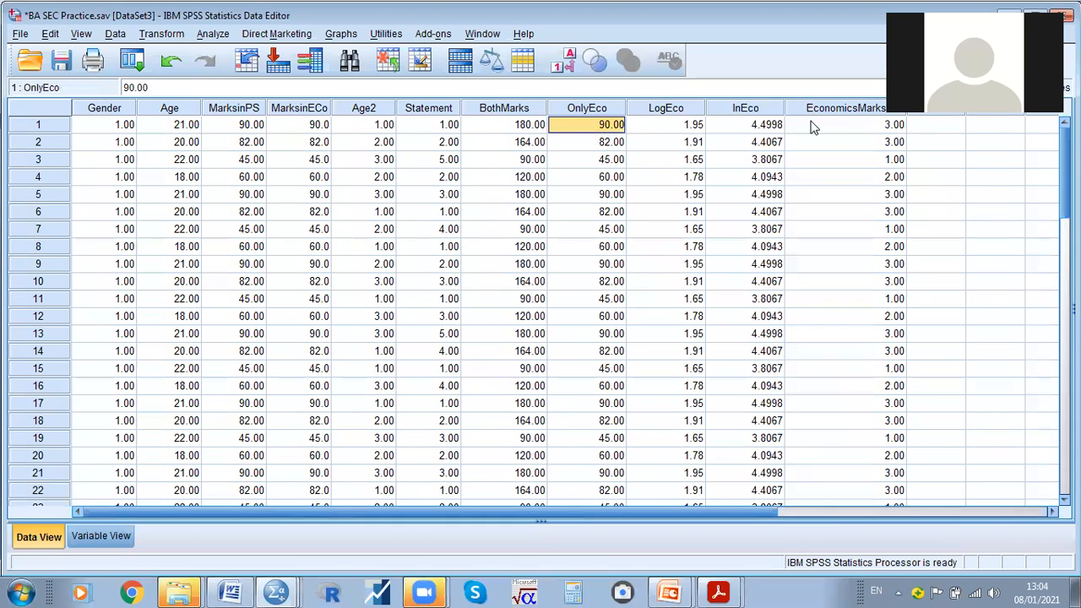
pyautogui.click(876, 147)
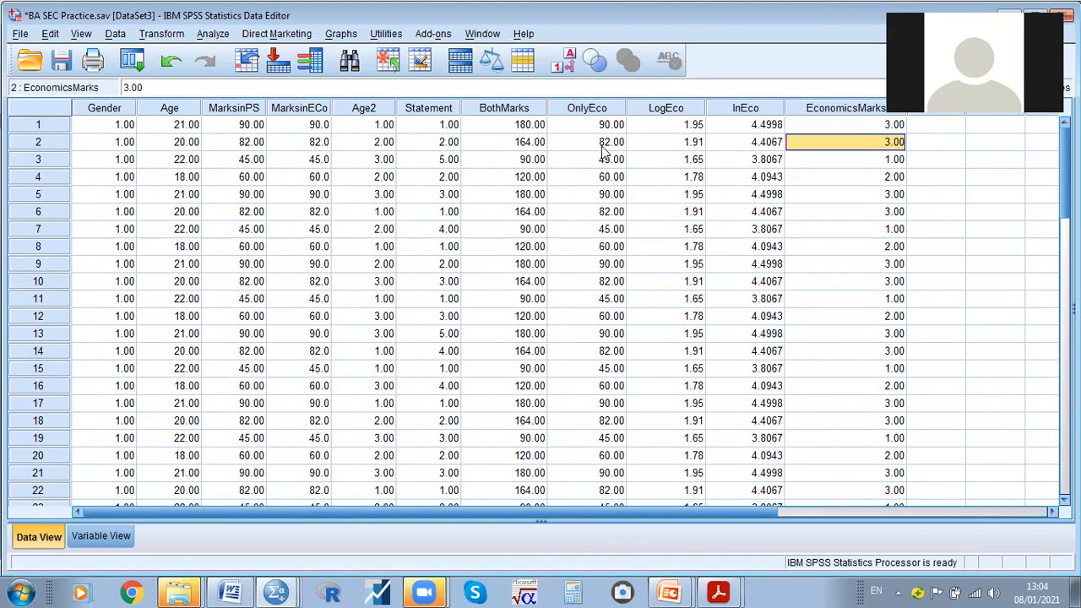
pyautogui.click(854, 163)
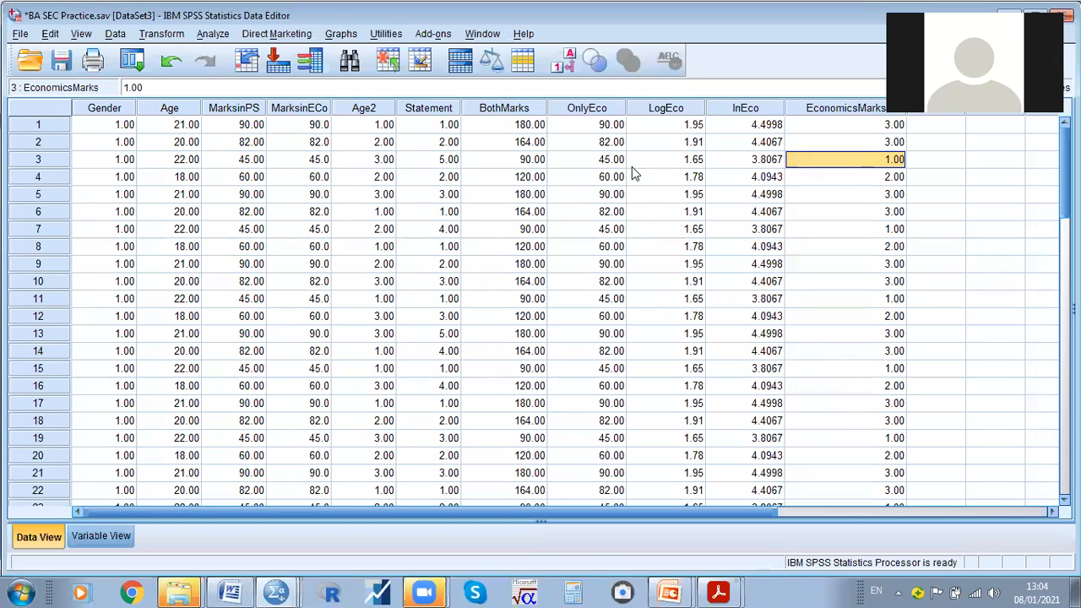
pyautogui.click(886, 179)
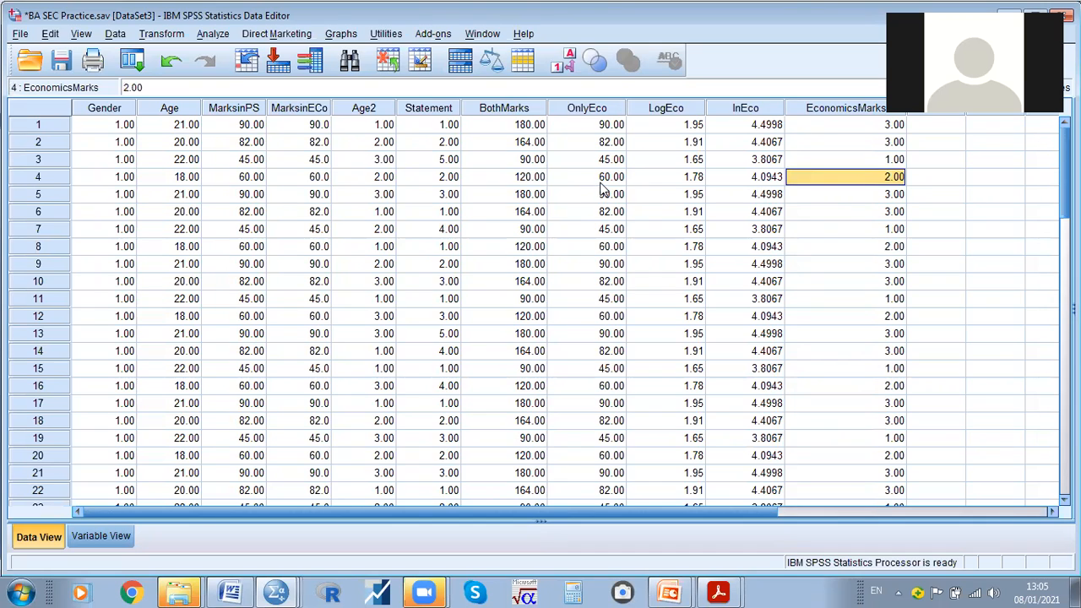
pyautogui.click(604, 178)
pyautogui.click(885, 180)
pyautogui.click(832, 107)
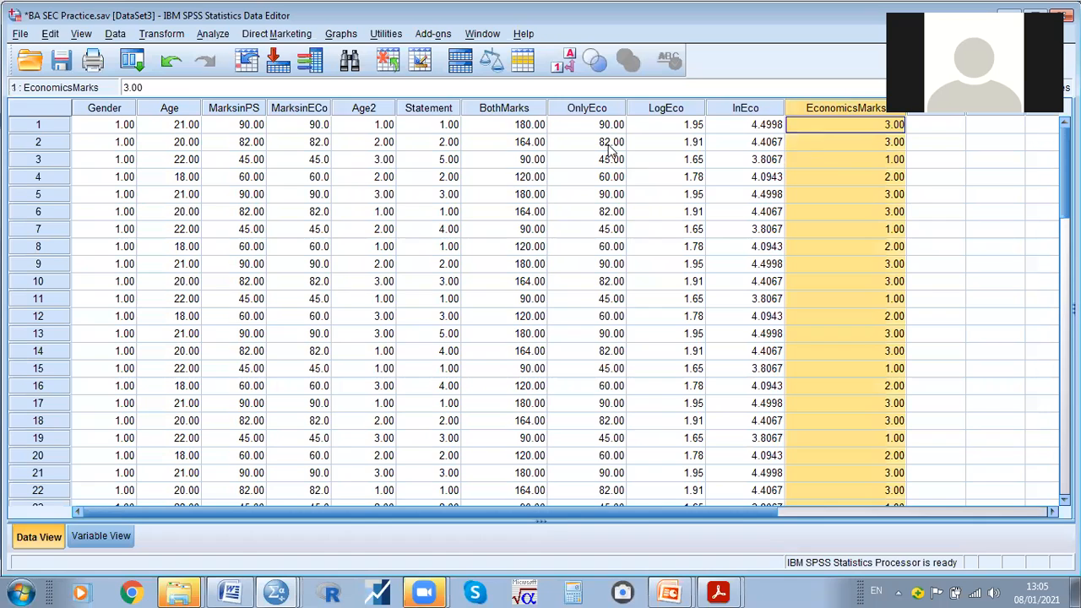
# Run a Frequencies analysis on EconomicsMarks with the frequency table displayed
pyautogui.click(213, 34)
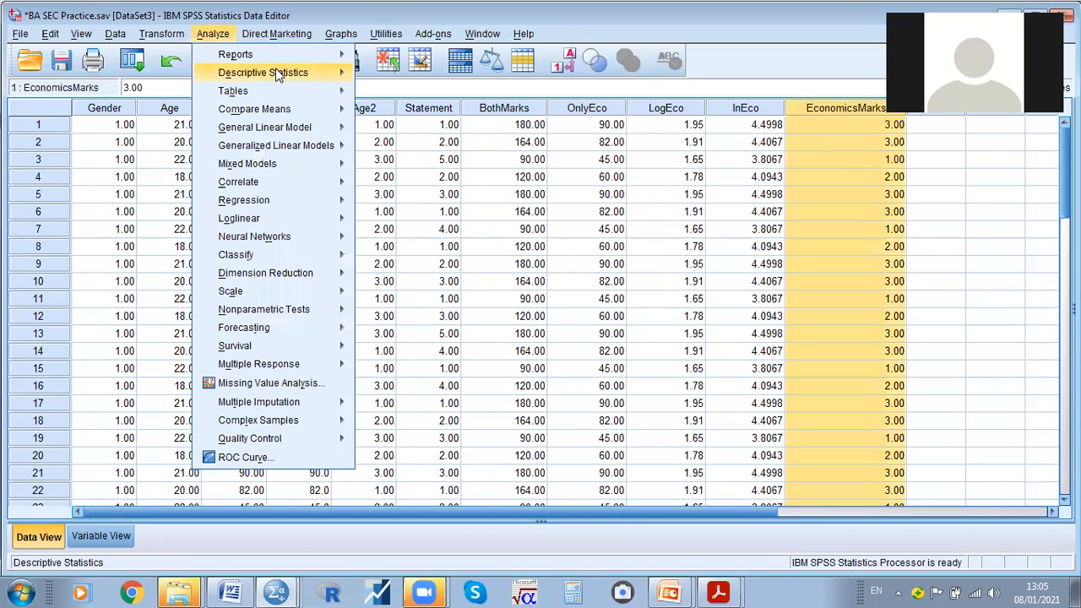
pyautogui.moveTo(276, 73)
pyautogui.click(400, 73)
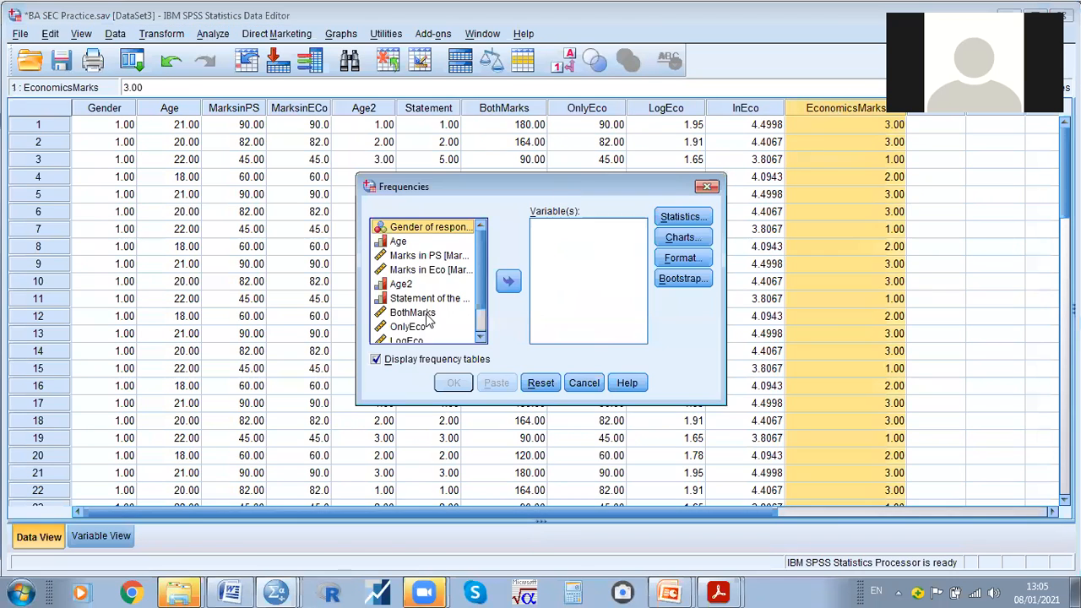
pyautogui.moveTo(480, 297); pyautogui.dragTo(480, 335)
pyautogui.click(438, 336)
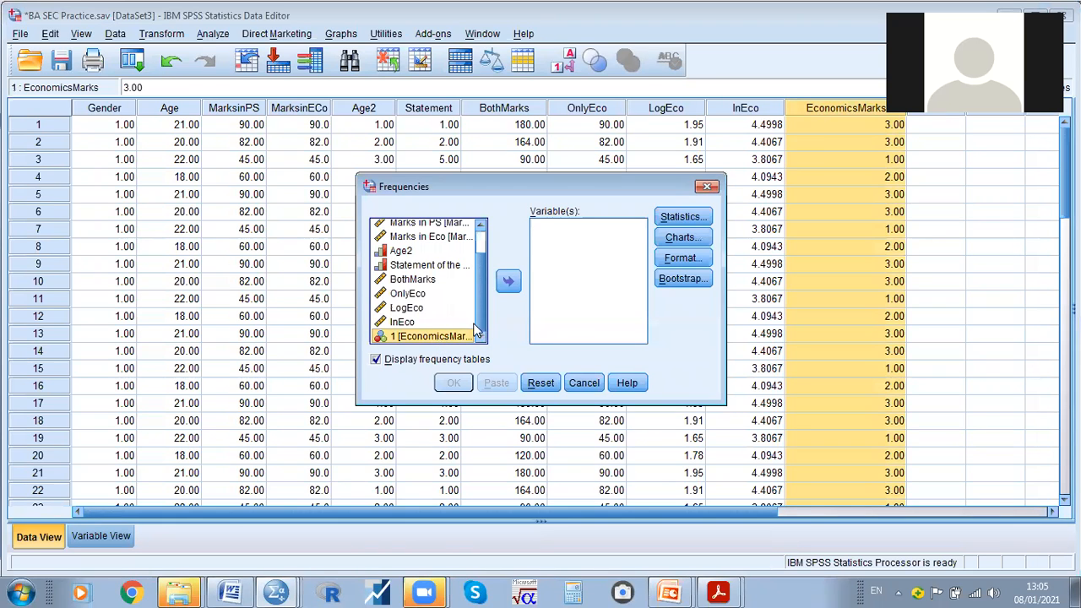
pyautogui.click(508, 281)
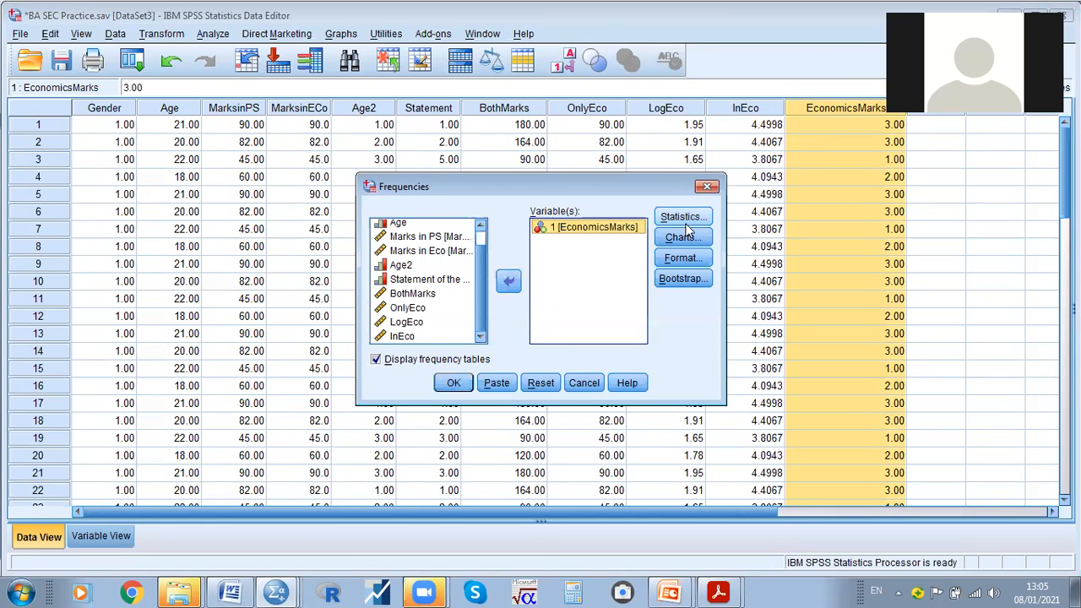
pyautogui.click(454, 384)
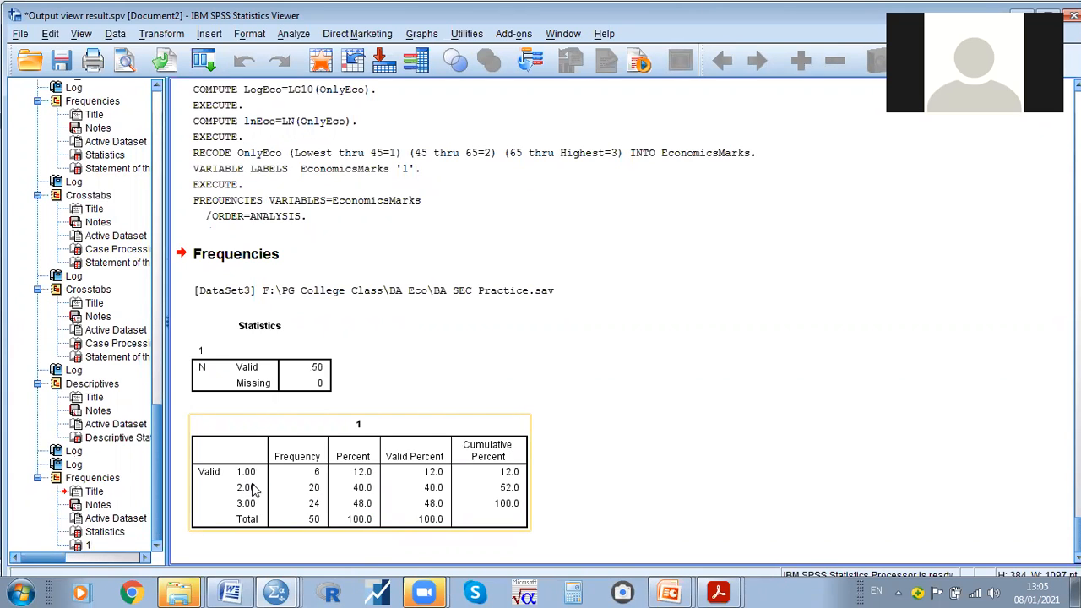
# Return to the dataset's variable definitions and enter the value label "l;ess than 45" for value 1 of EconomicsMarks
pyautogui.hotkey('alt', 'Tab')
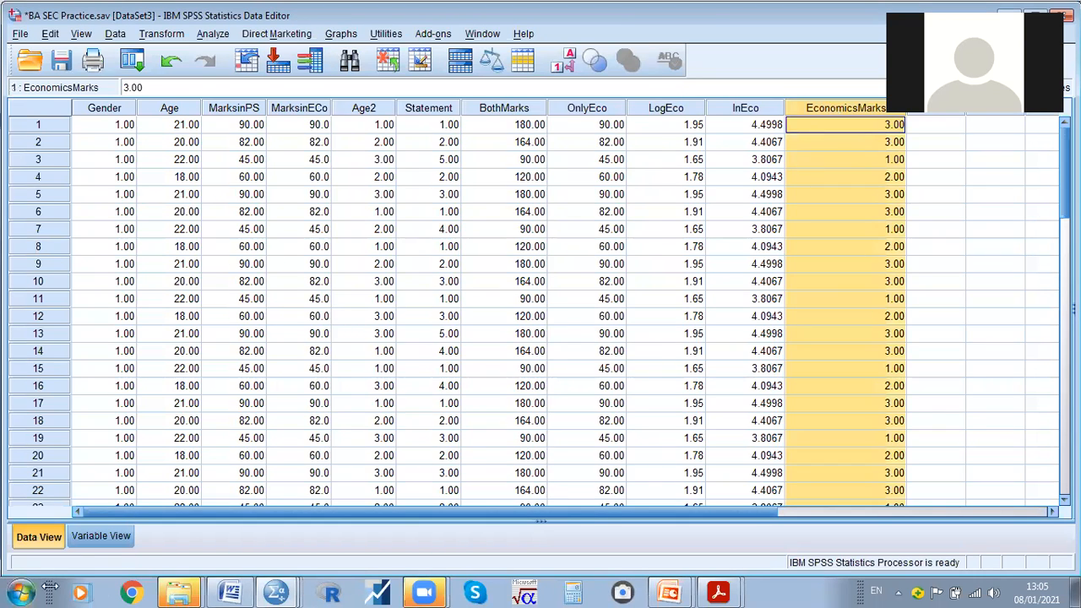
pyautogui.click(102, 536)
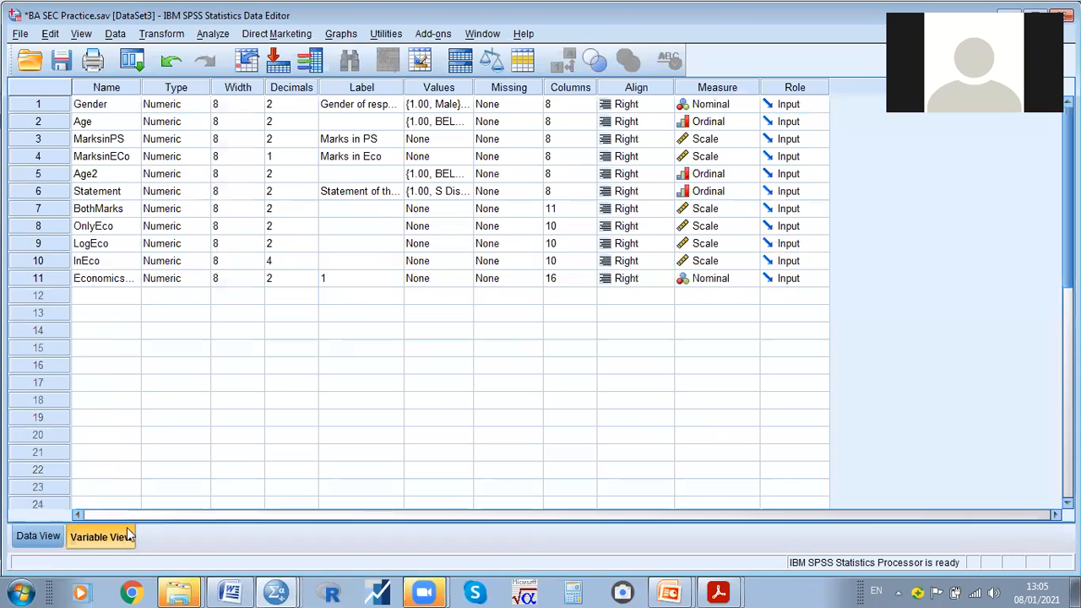
pyautogui.click(100, 281)
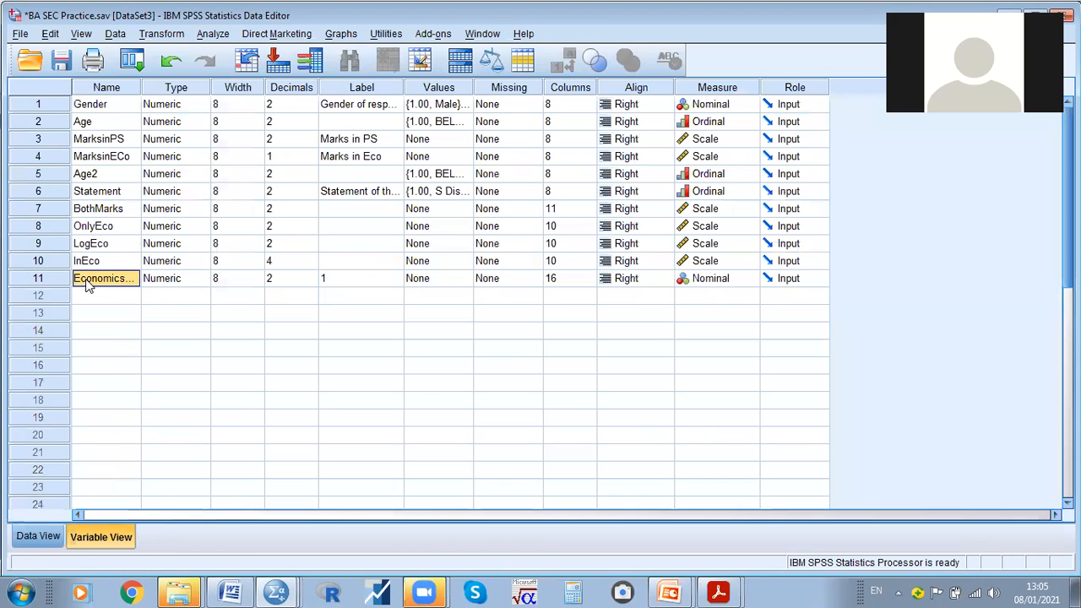
pyautogui.doubleClick(463, 280)
pyautogui.write('1')
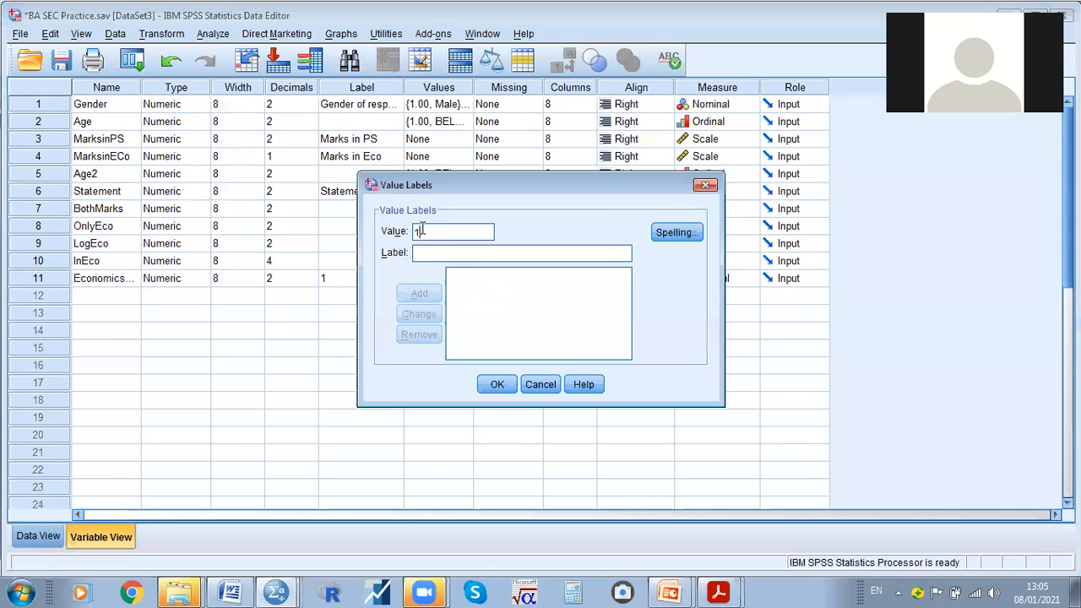
pyautogui.press('Tab')
pyautogui.write('l;e')
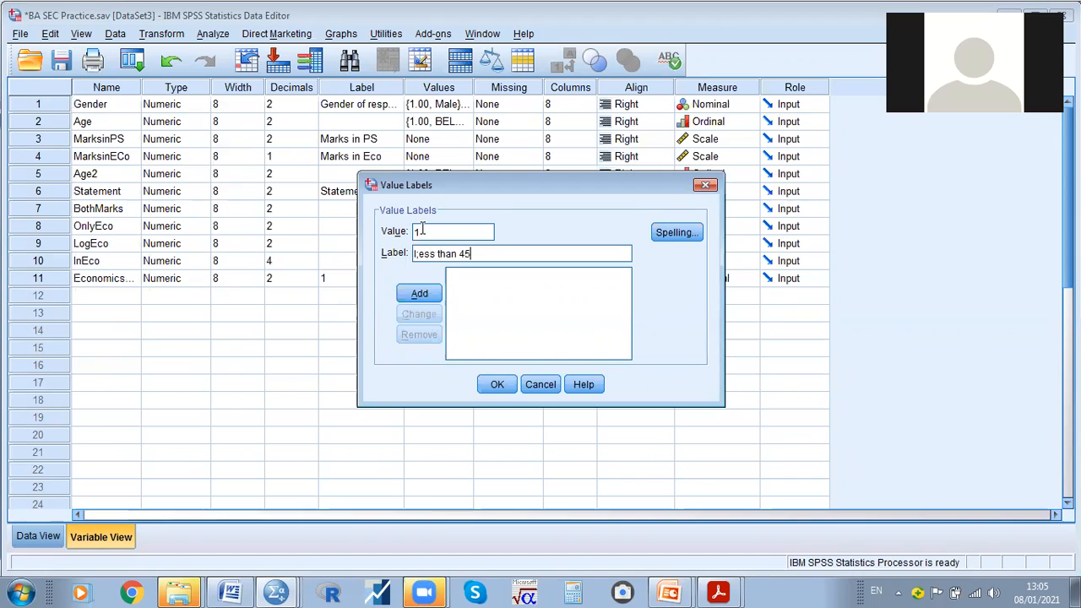
# Add the value labels 1 = "l;ess than 45", 2 = "45-65" and 3 = "above 65" to the EconomicsMarks variable
pyautogui.press('Return')
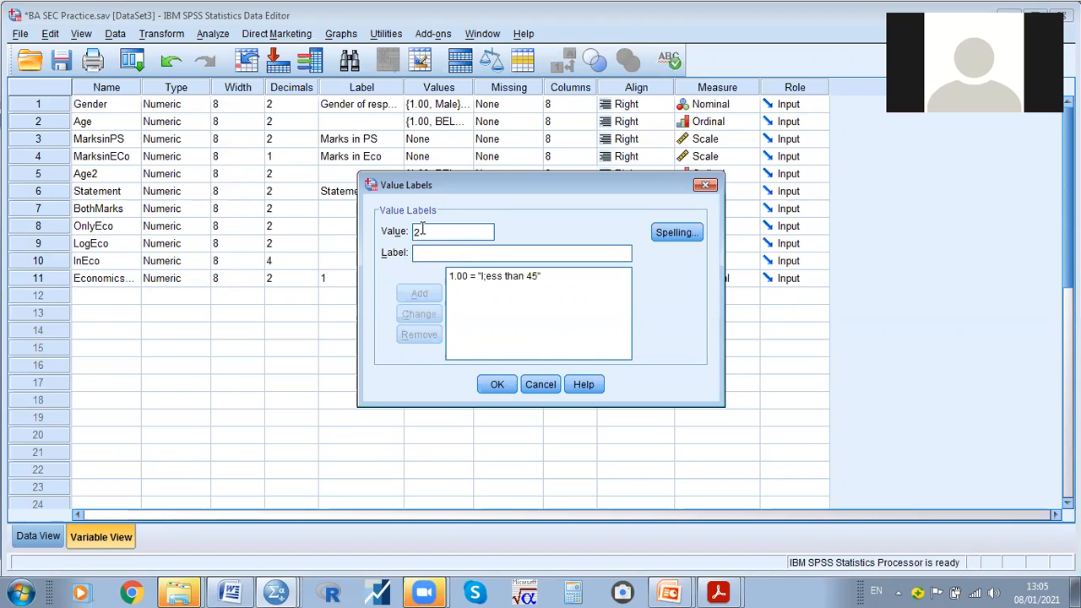
pyautogui.press('Tab')
pyautogui.write('4')
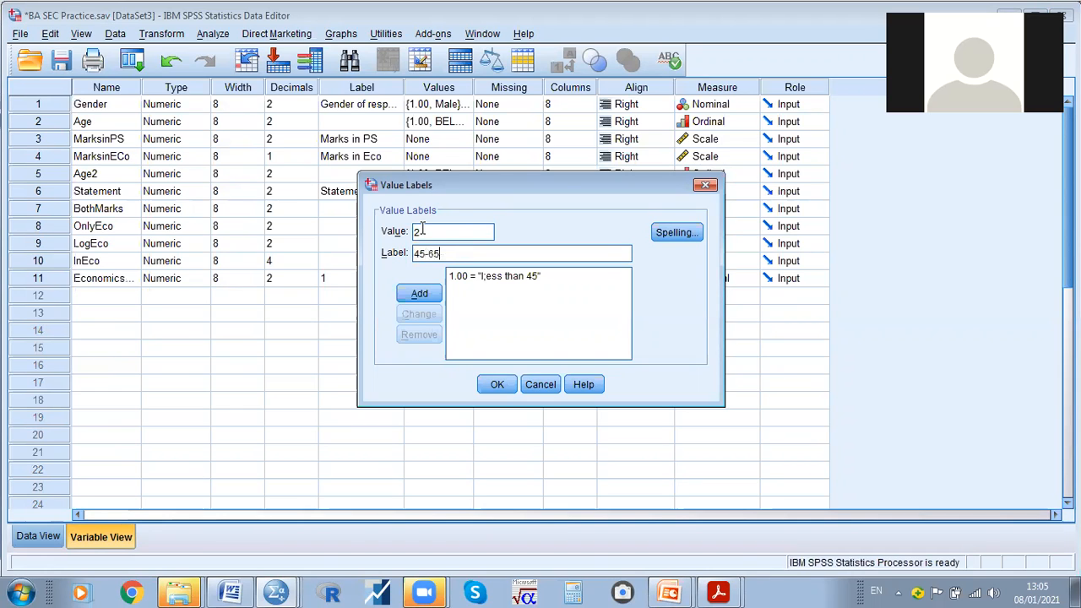
pyautogui.press('Return')
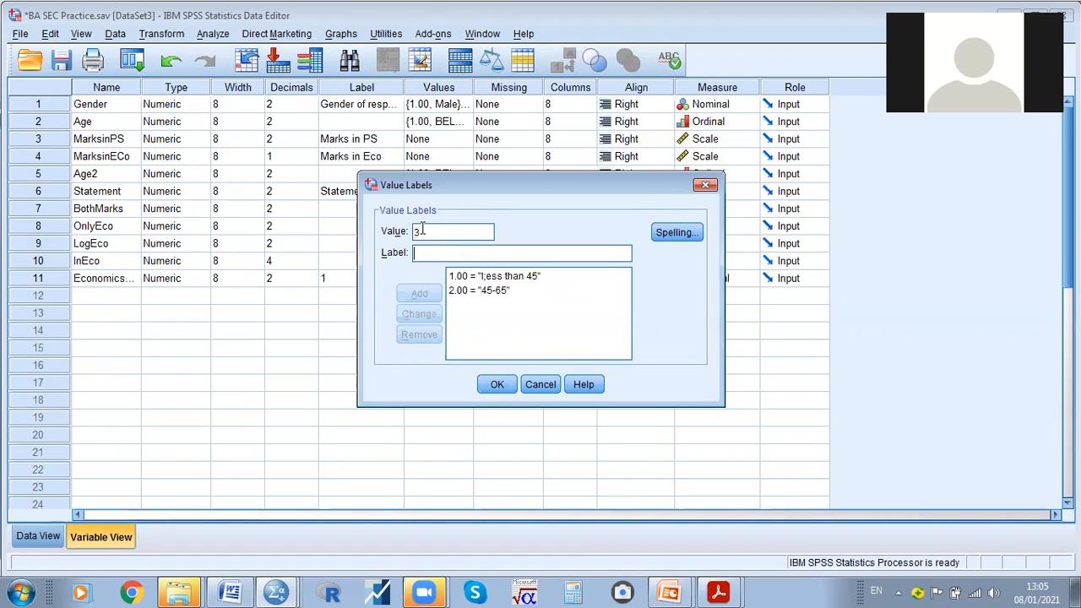
pyautogui.write('above 65')
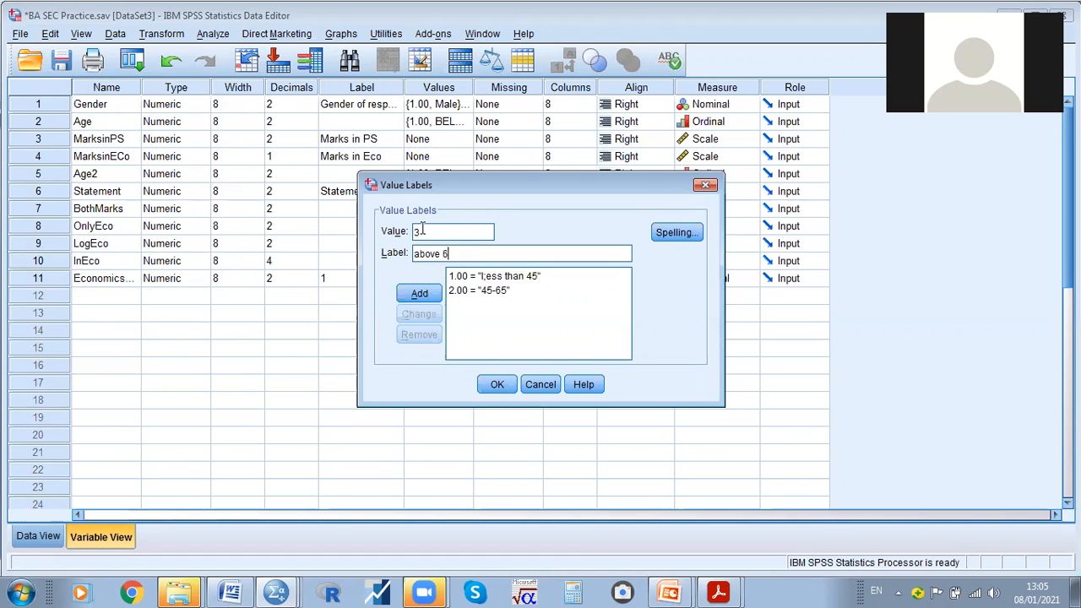
pyautogui.click(419, 293)
pyautogui.click(497, 385)
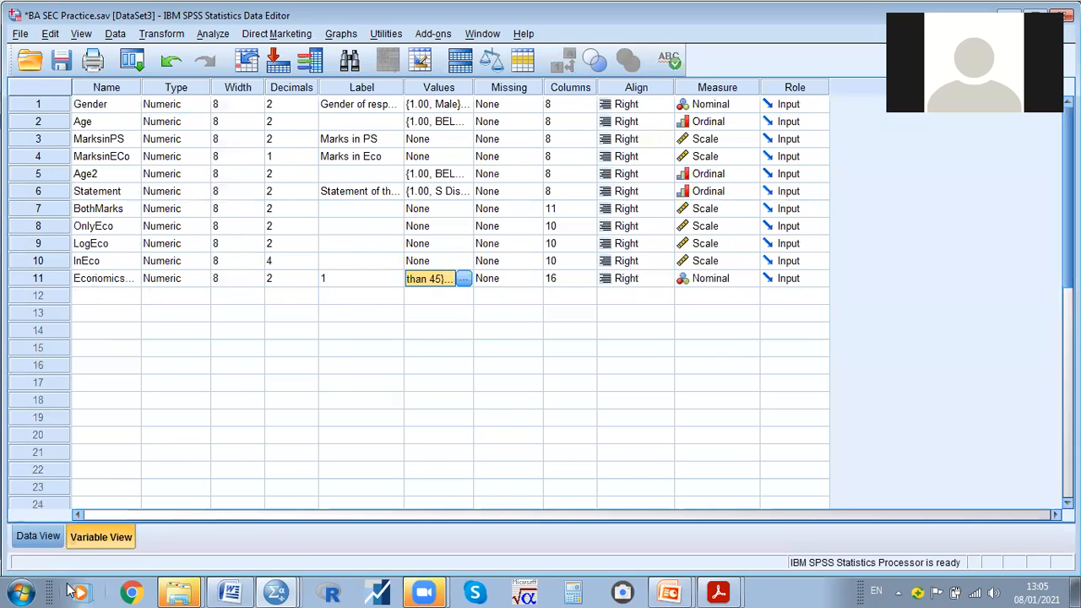
# Run a Frequencies analysis on EconomicsMarks and compare its labelled table with the earlier unlabelled one
pyautogui.click(30, 540)
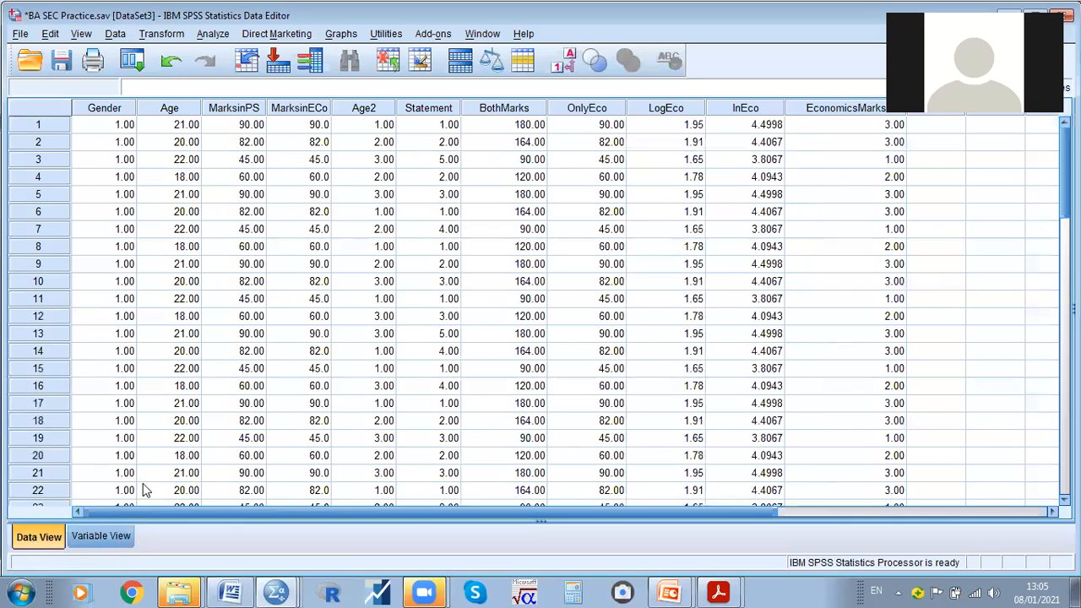
pyautogui.click(218, 35)
pyautogui.moveTo(257, 73)
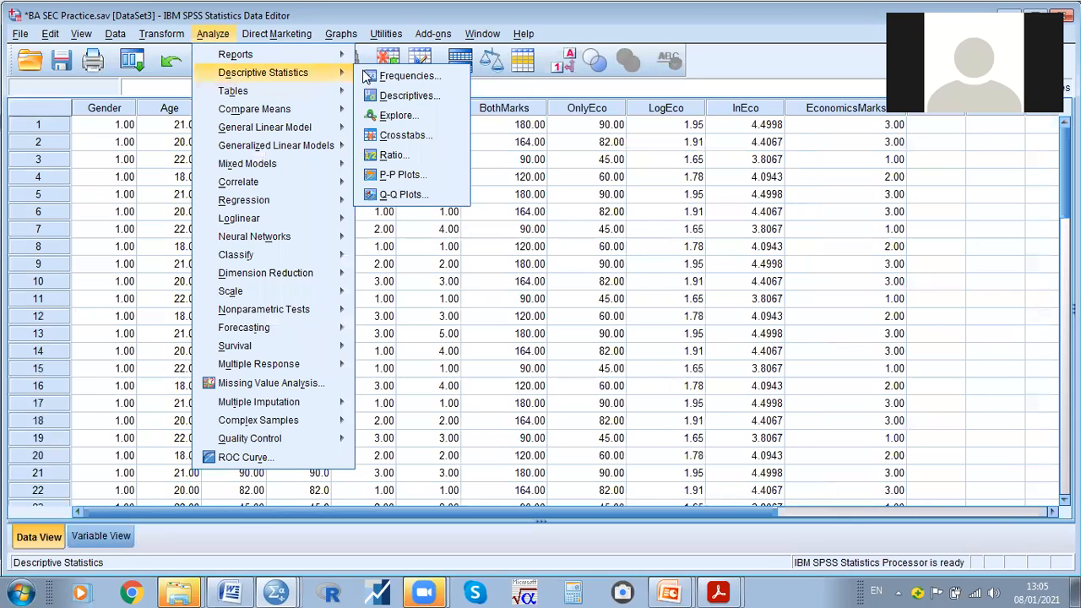
pyautogui.click(404, 78)
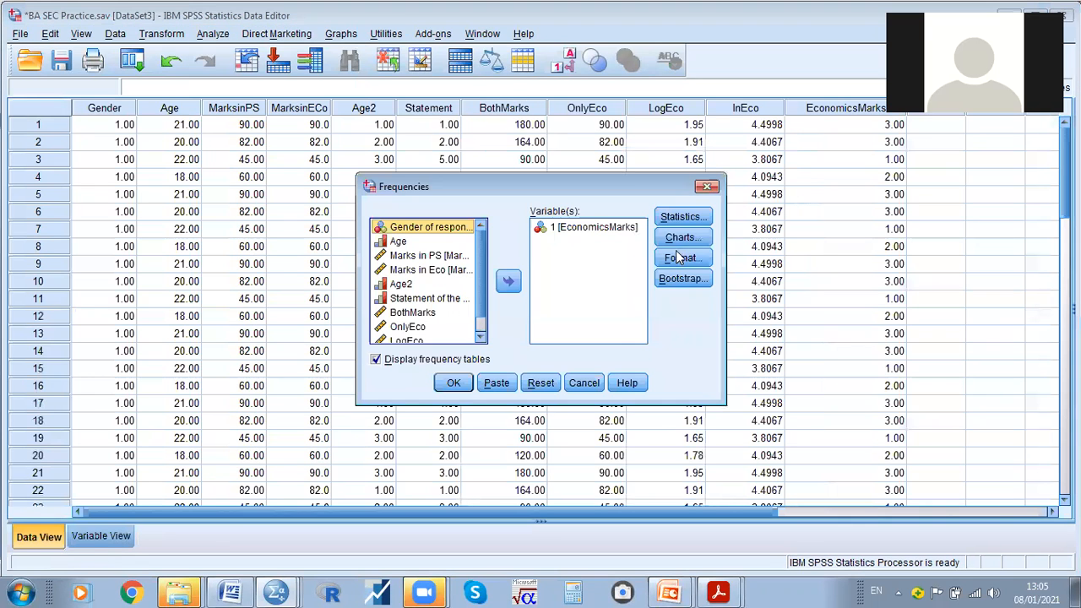
pyautogui.click(452, 383)
pyautogui.scroll(3, 244, 268)
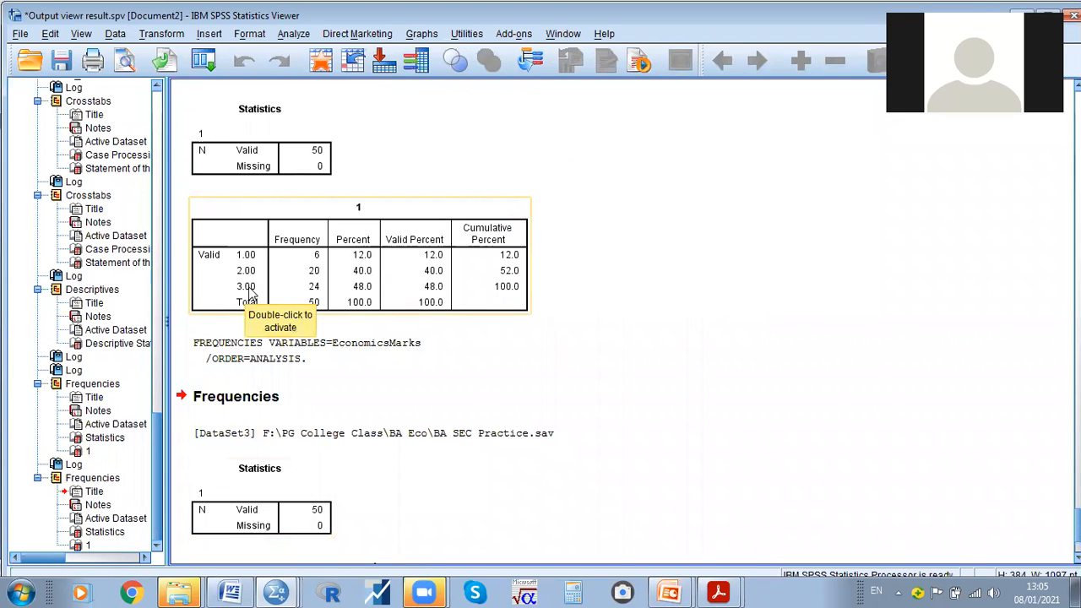
pyautogui.scroll(-3, 336, 394)
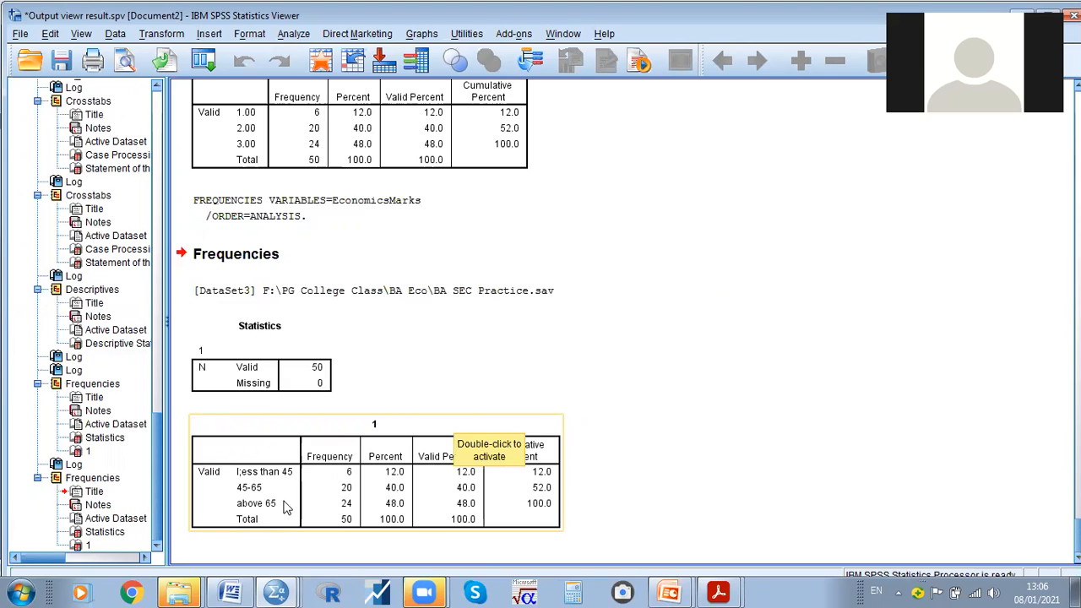
pyautogui.click(160, 35)
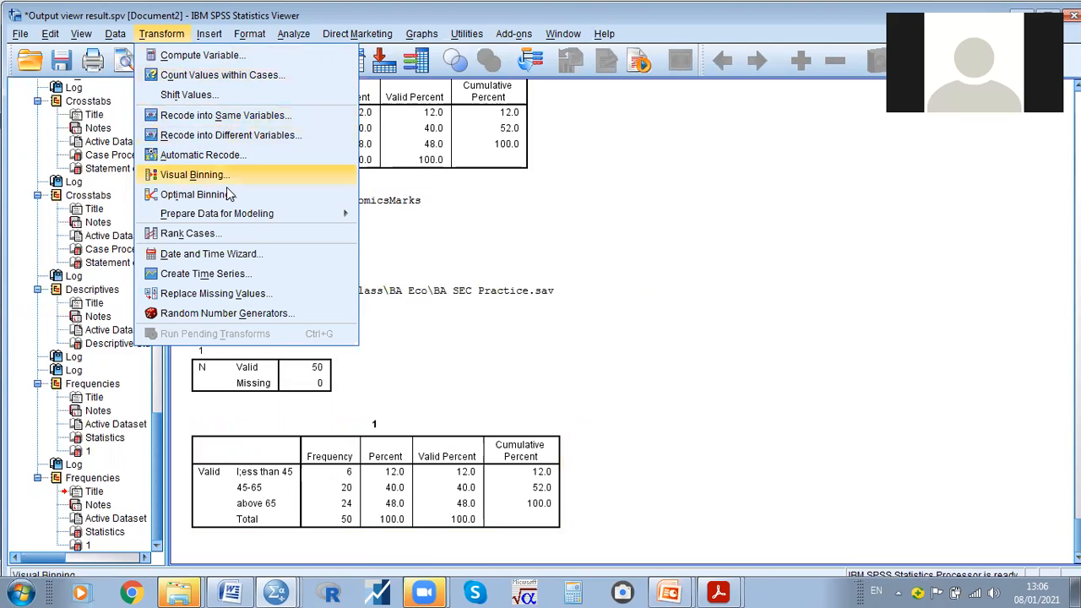
pyautogui.moveTo(207, 44)
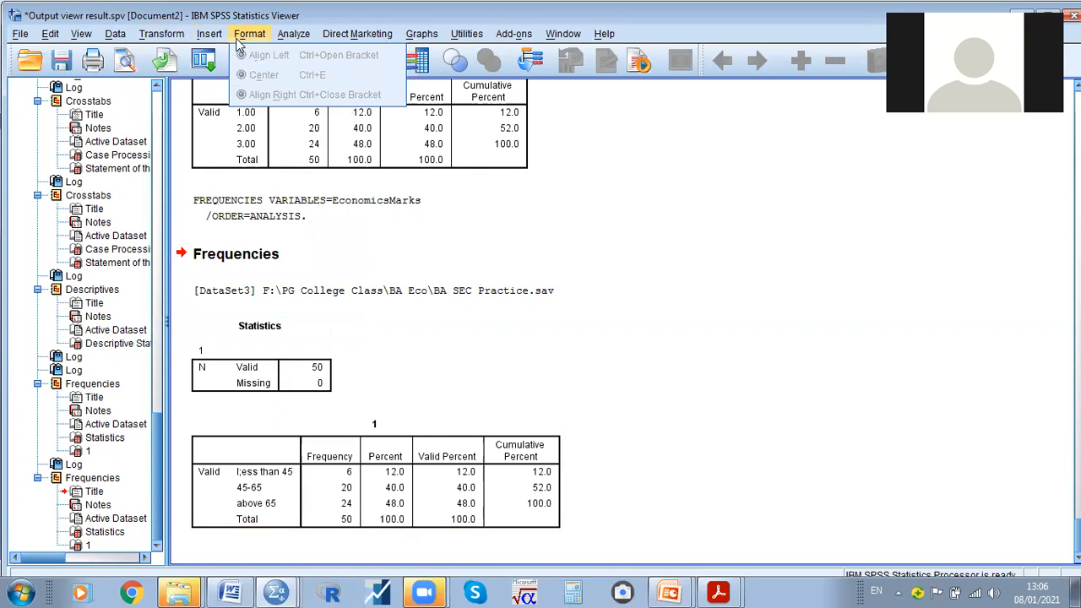
pyautogui.moveTo(282, 38)
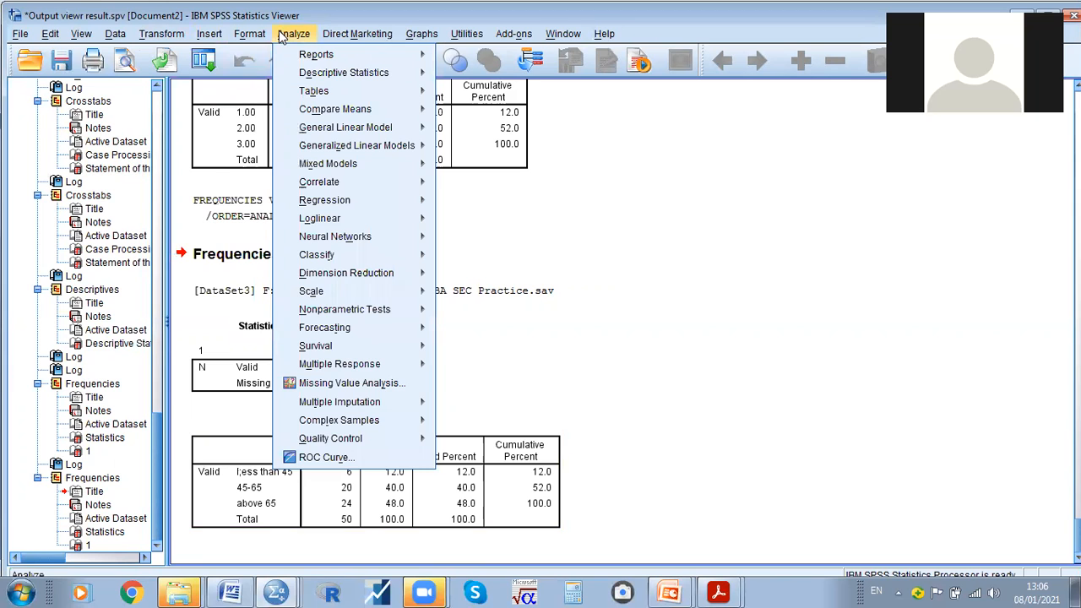
# Switch to the PowerPoint presentation and review slides 63 to 65 on transforming data, opening sample data and running Frequencies
pyautogui.hotkey('alt', 'Tab')
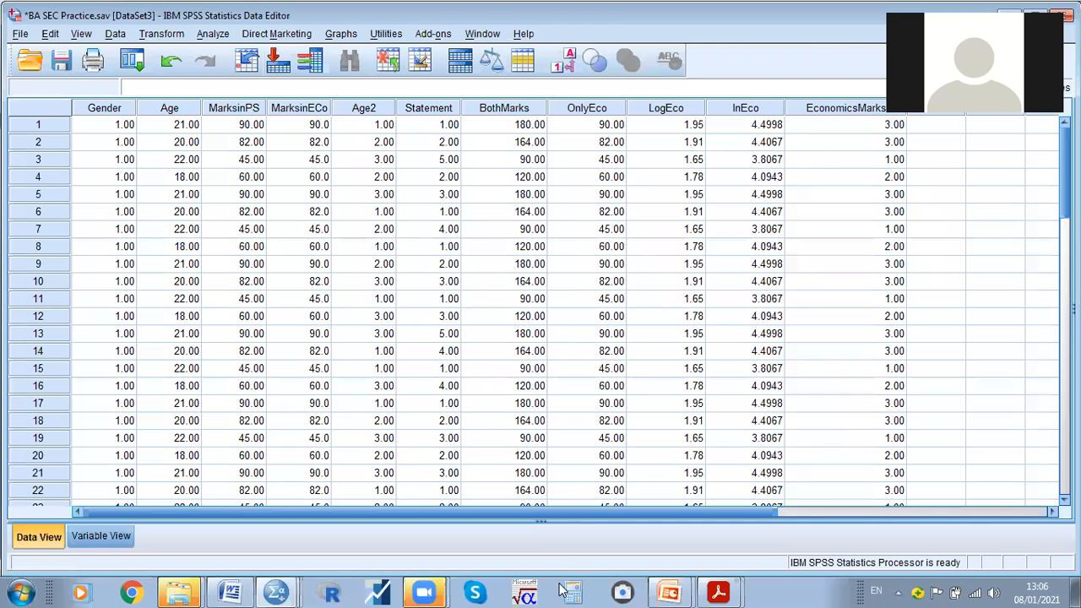
pyautogui.moveTo(676, 589)
pyautogui.click(635, 524)
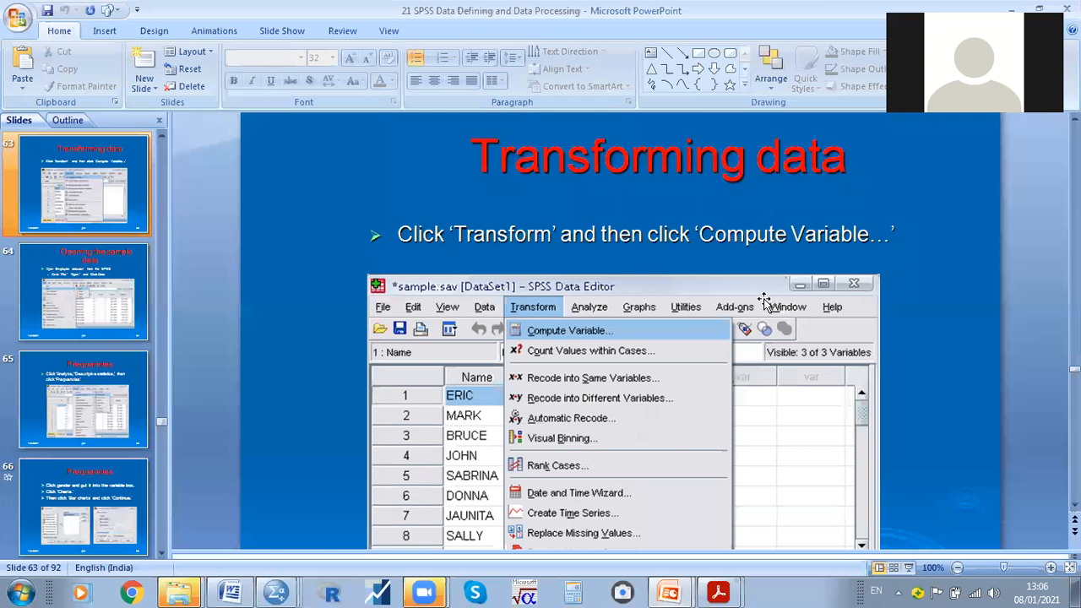
pyautogui.scroll(-1, 646, 303)
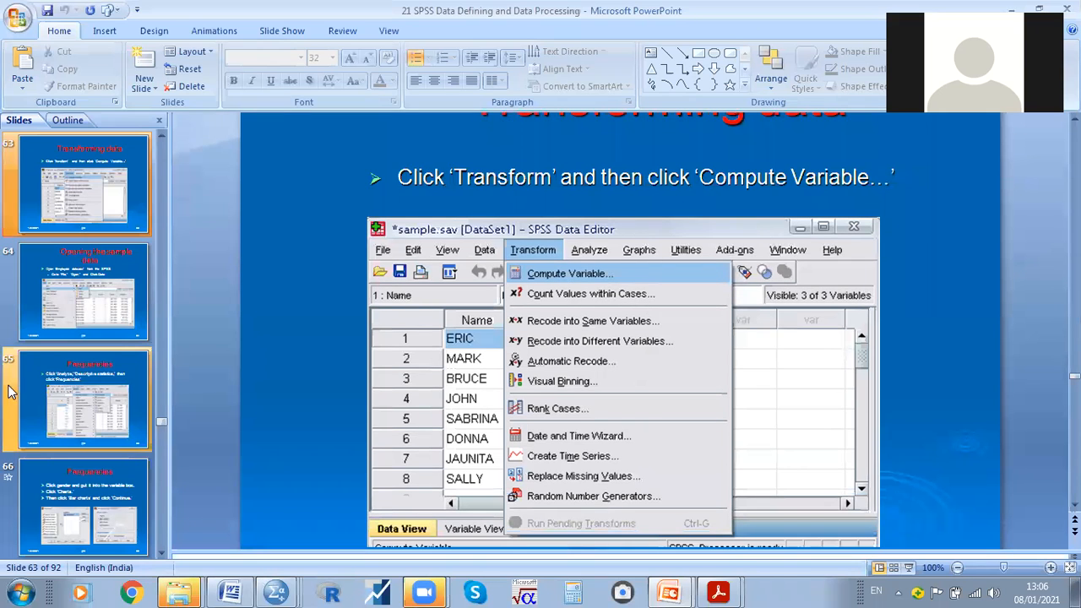
pyautogui.click(80, 308)
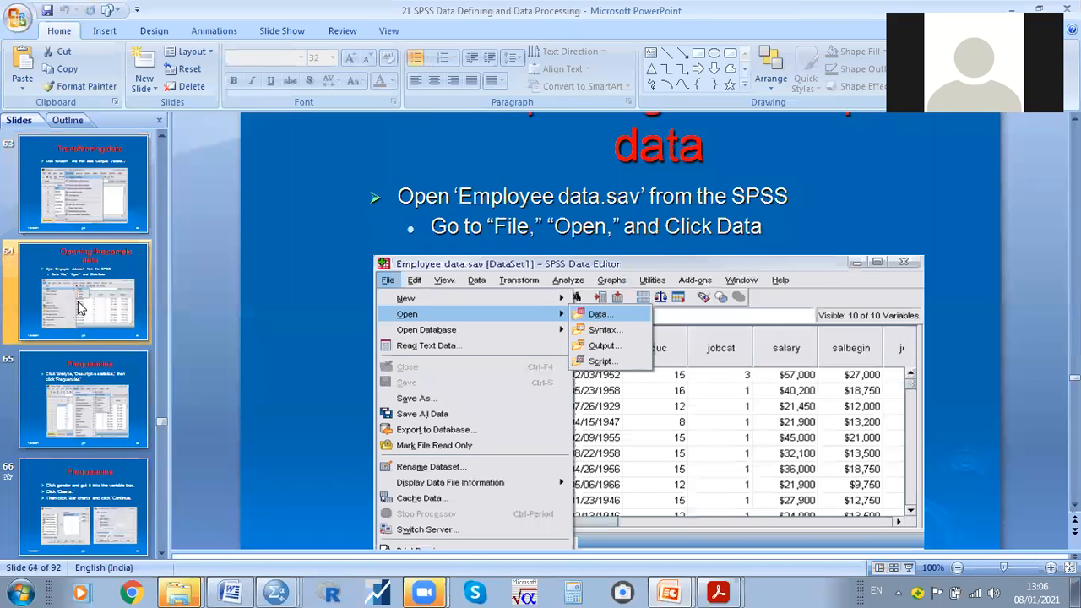
pyautogui.click(81, 397)
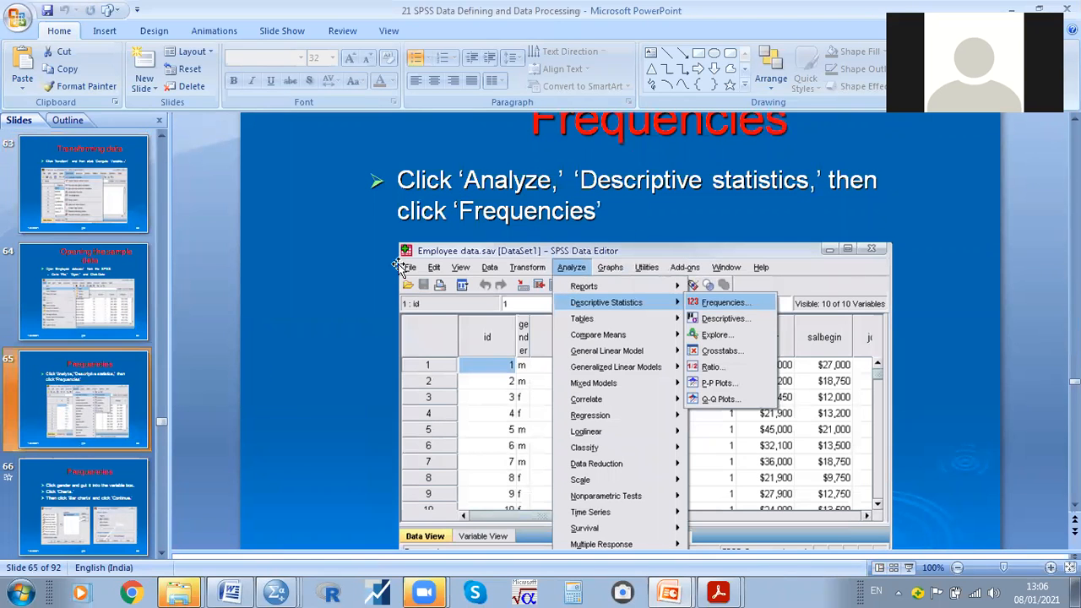
pyautogui.click(97, 292)
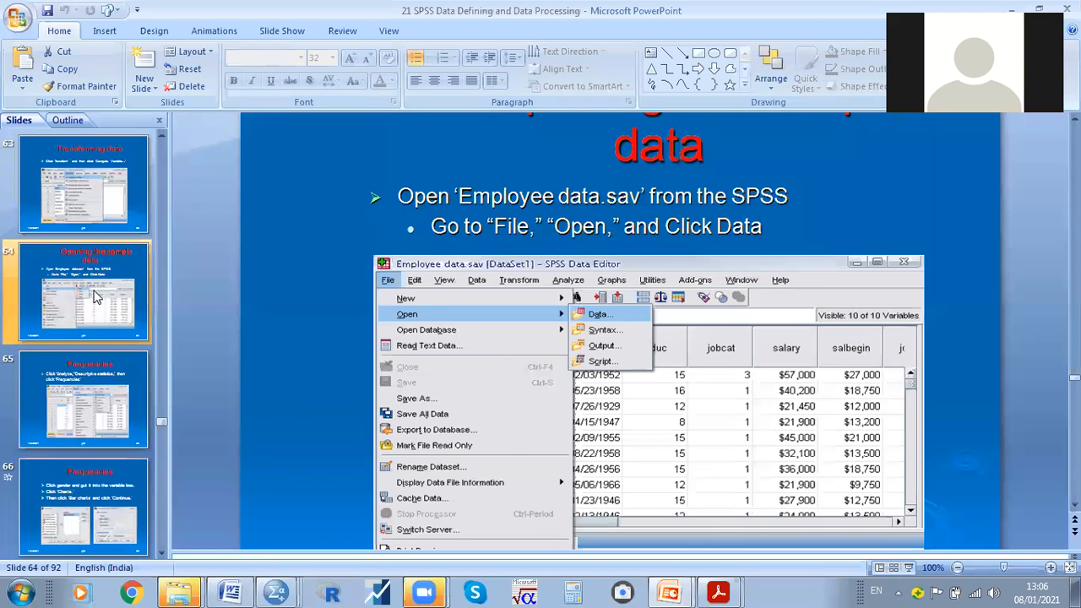
pyautogui.click(88, 413)
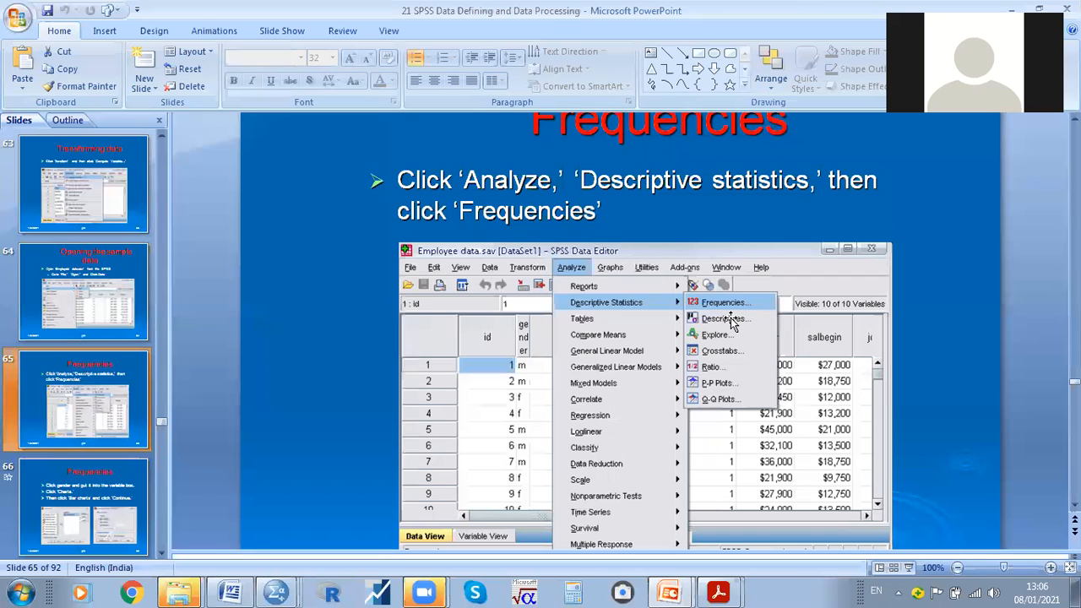
# Switch back to the SPSS Data Editor and remove EconomicsMarks from the Frequencies analysis variables
pyautogui.hotkey('alt', 'Tab')
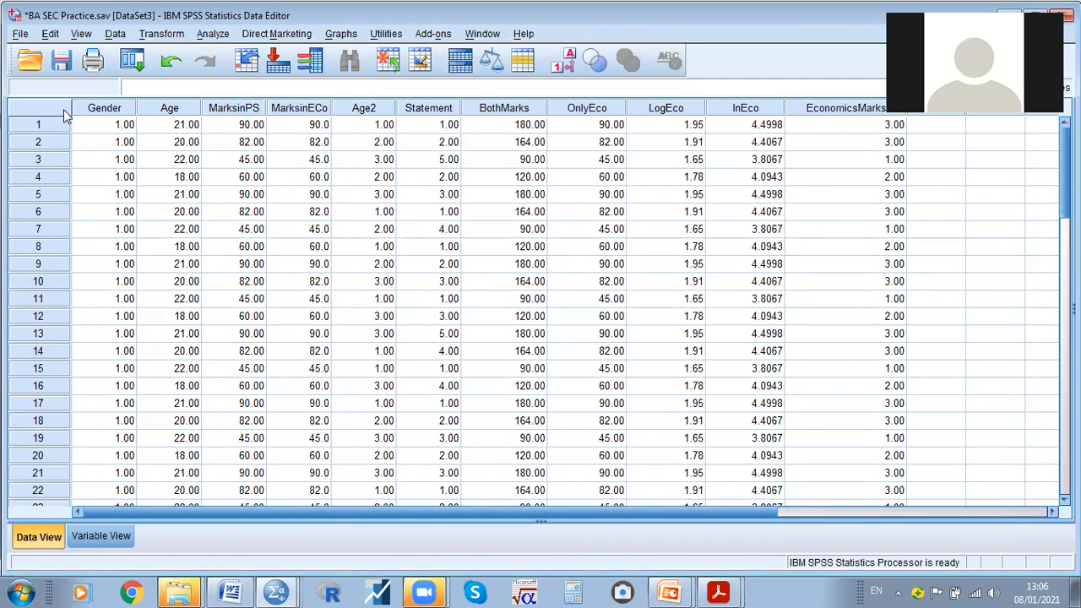
pyautogui.click(216, 35)
pyautogui.moveTo(236, 76)
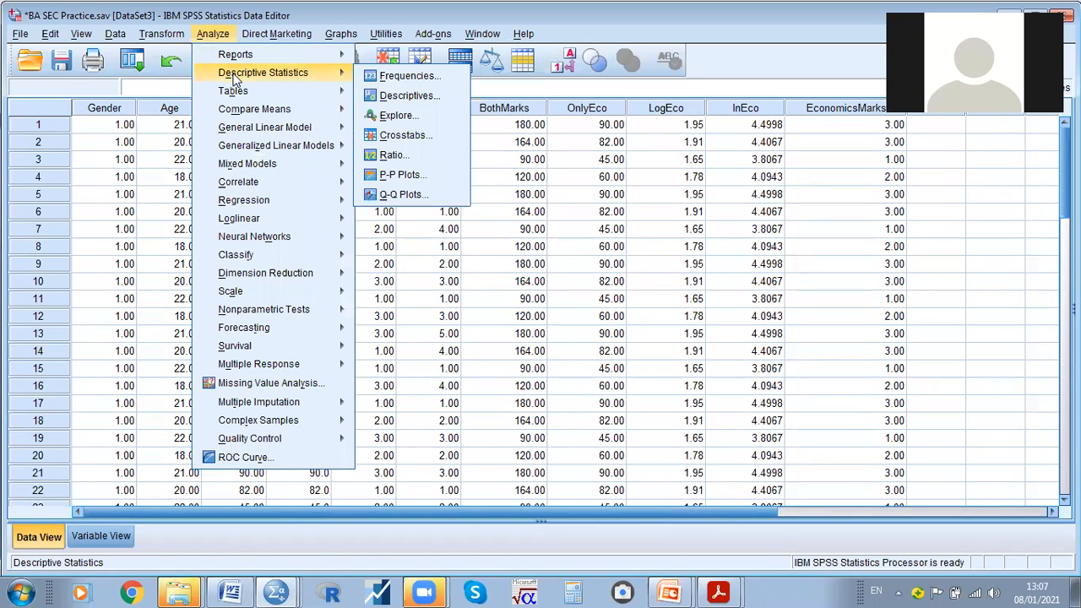
pyautogui.click(396, 76)
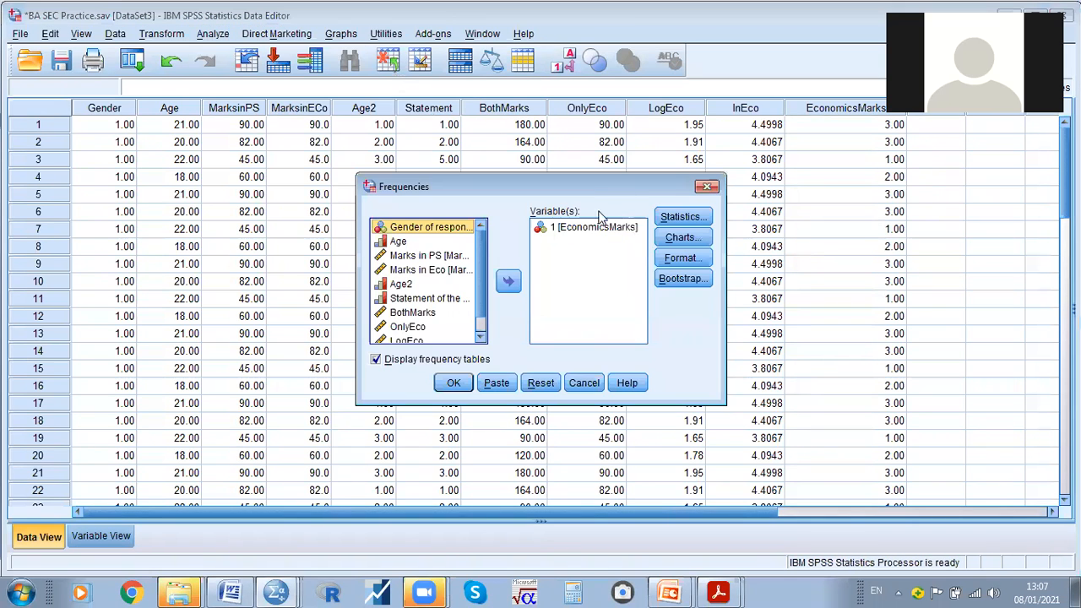
pyautogui.click(593, 226)
pyautogui.click(509, 283)
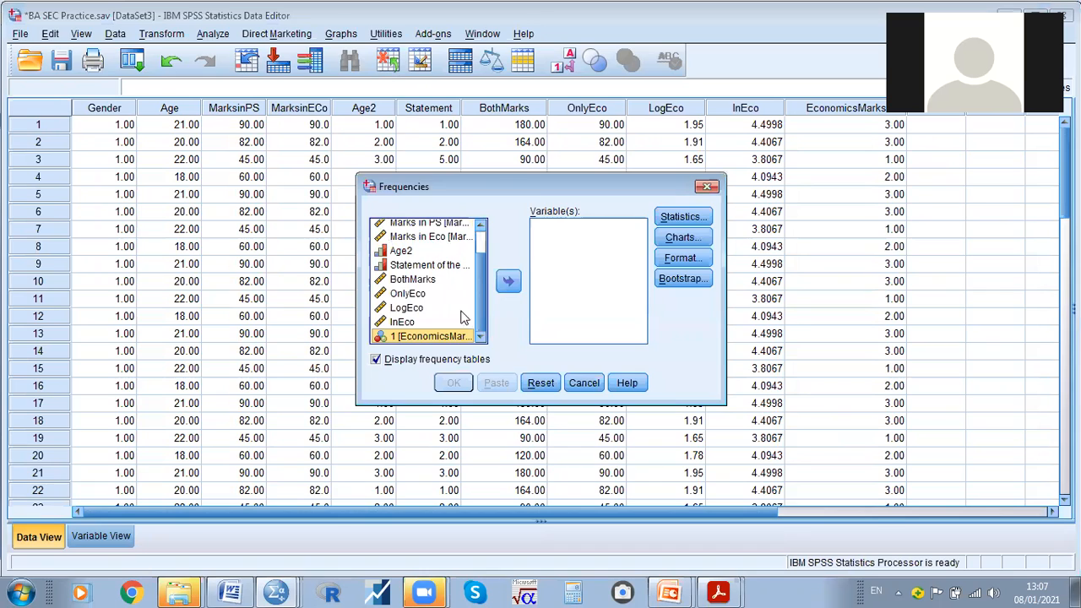
# Add Gender of respondent as the variable for the Frequencies analysis
pyautogui.scroll(2, 464, 313)
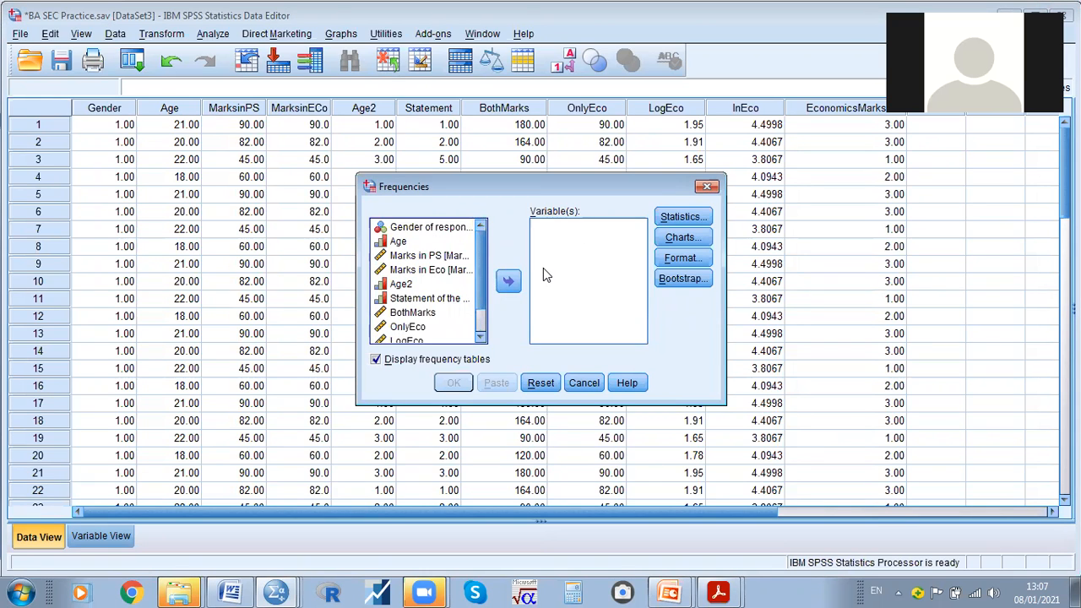
pyautogui.click(448, 227)
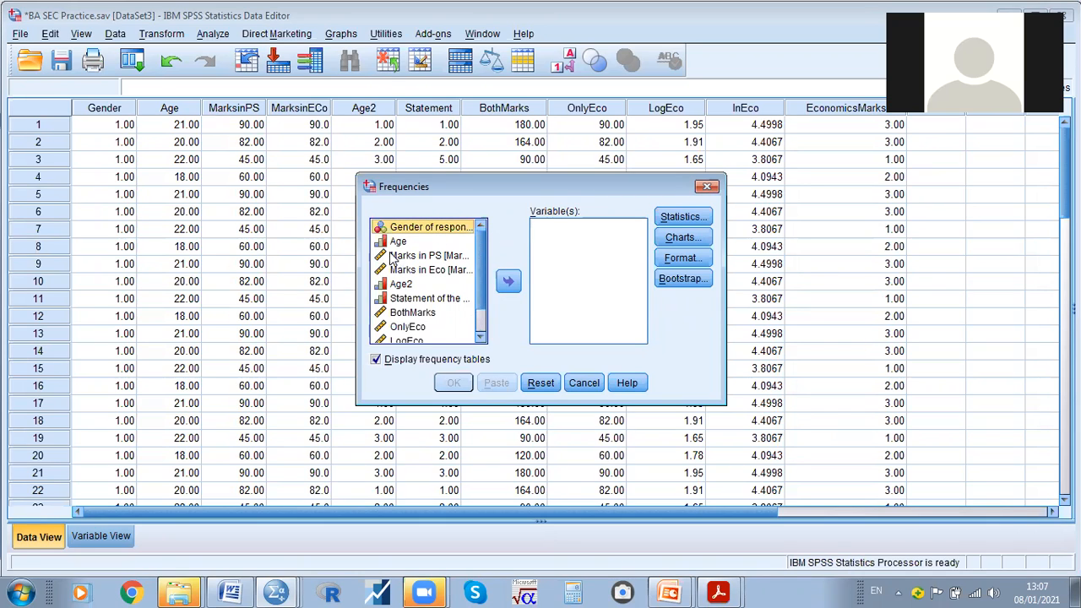
pyautogui.click(398, 243)
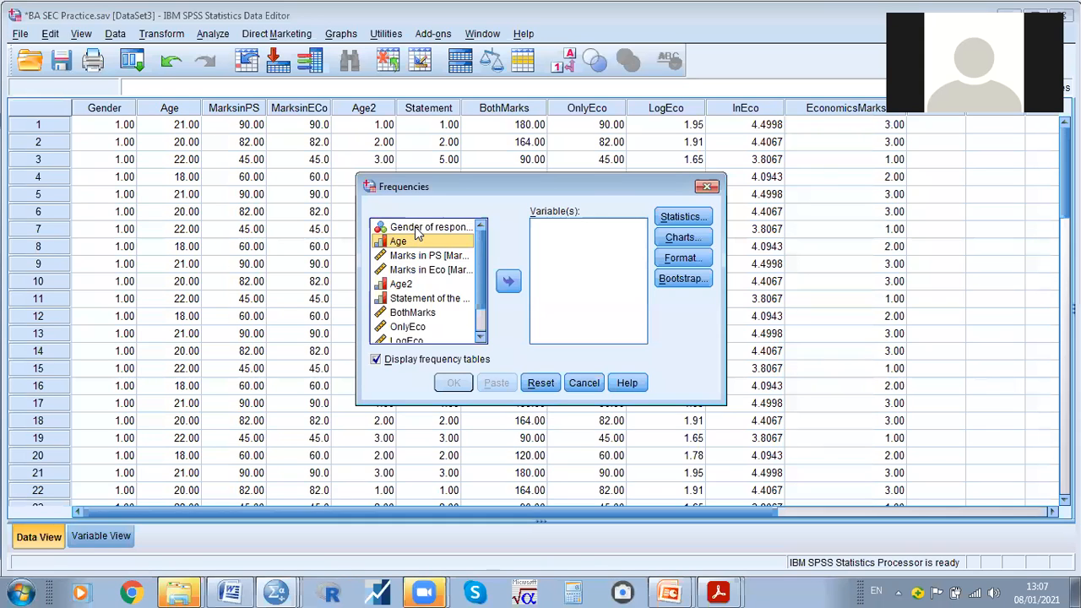
pyautogui.click(418, 228)
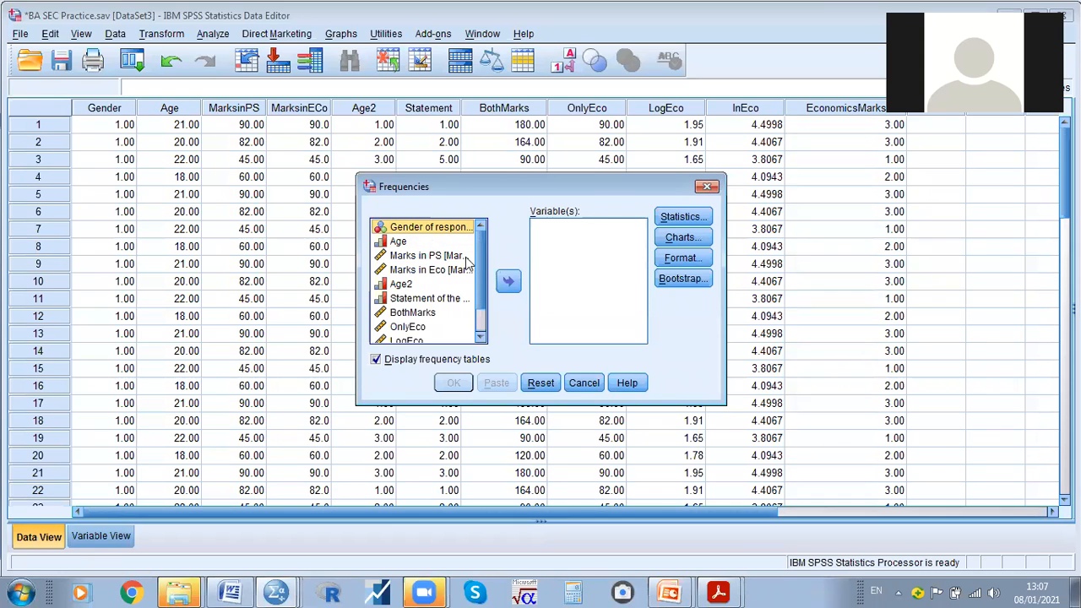
pyautogui.click(509, 283)
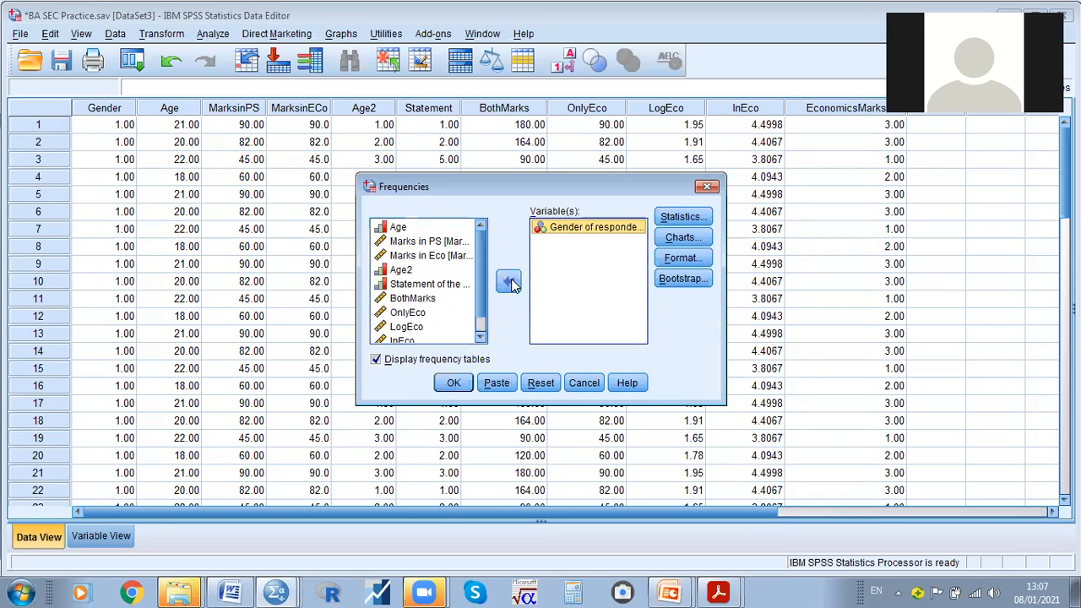
# Inspect the optional Frequencies statistics without selecting any, and run the frequency table for Gender of respondent
pyautogui.click(683, 217)
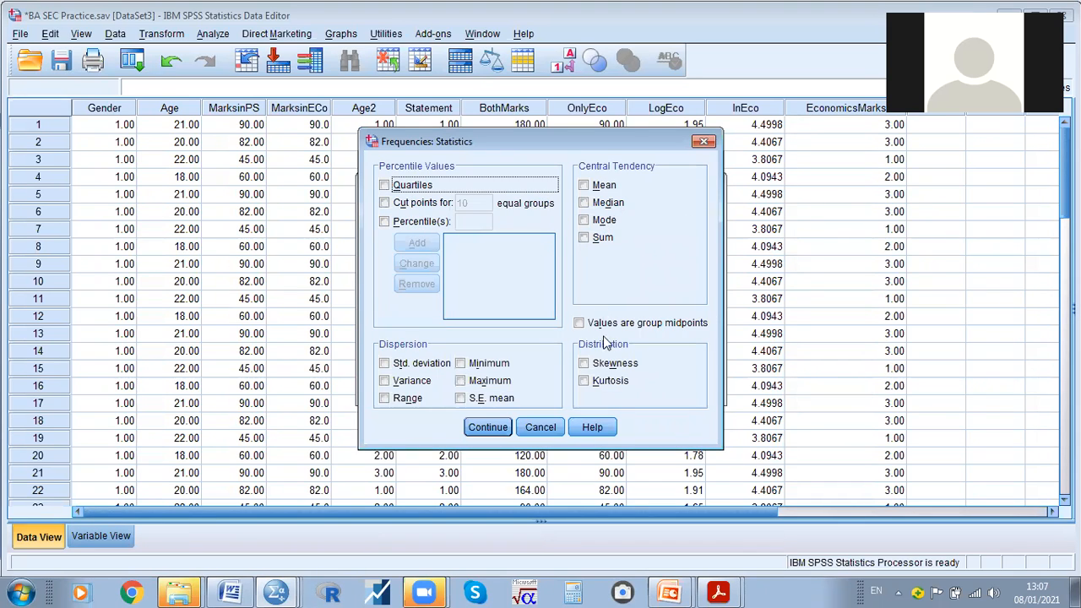
pyautogui.click(704, 141)
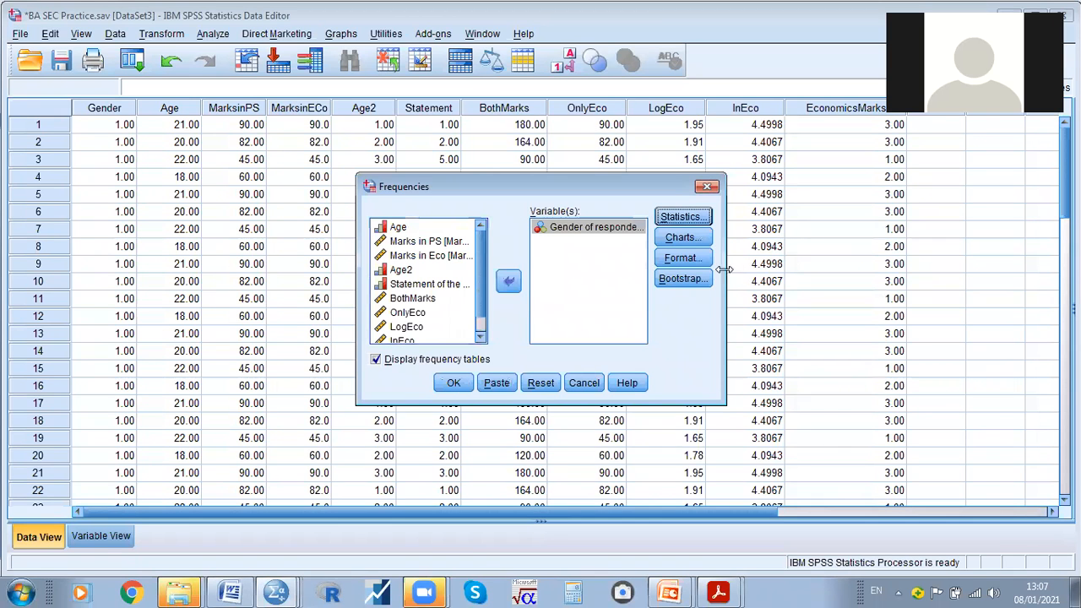
pyautogui.click(454, 384)
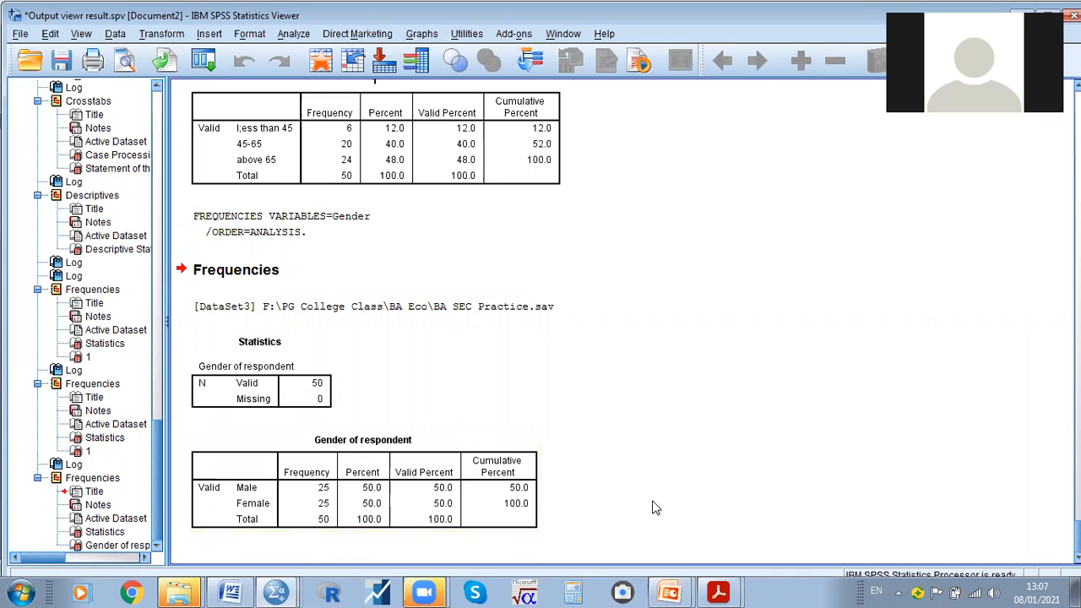
# Reopen the Frequencies analysis and remove Gender of respondent from its variables
pyautogui.click(293, 34)
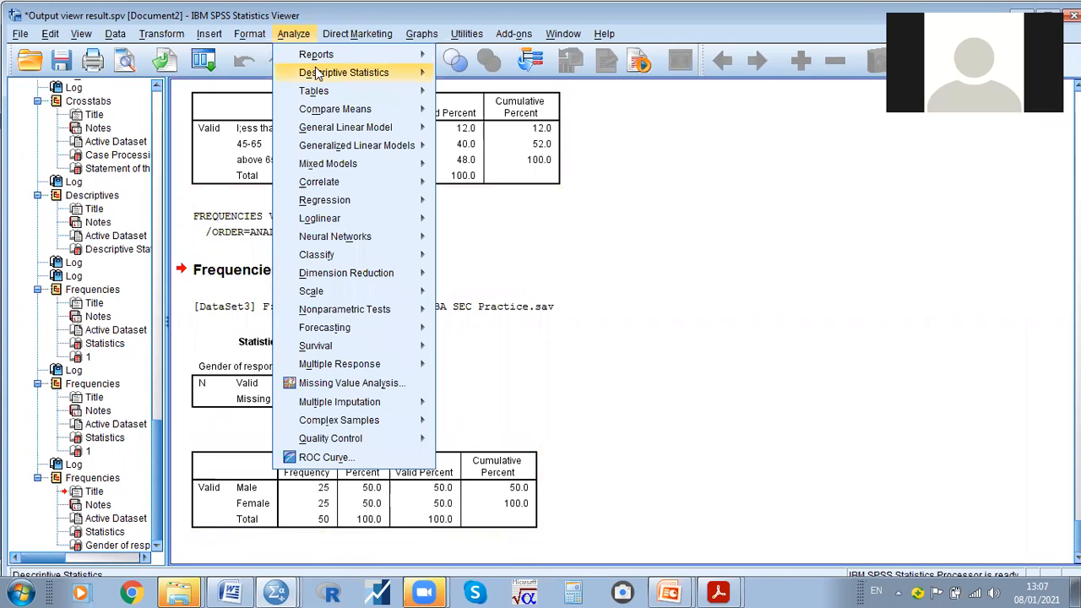
pyautogui.moveTo(363, 72)
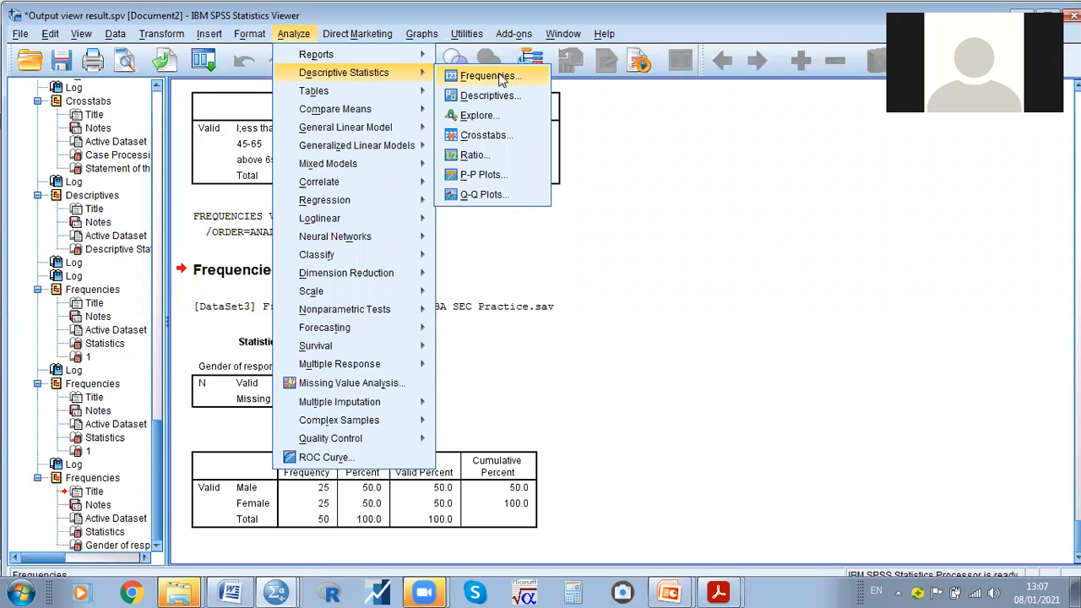
pyautogui.click(514, 80)
pyautogui.click(589, 233)
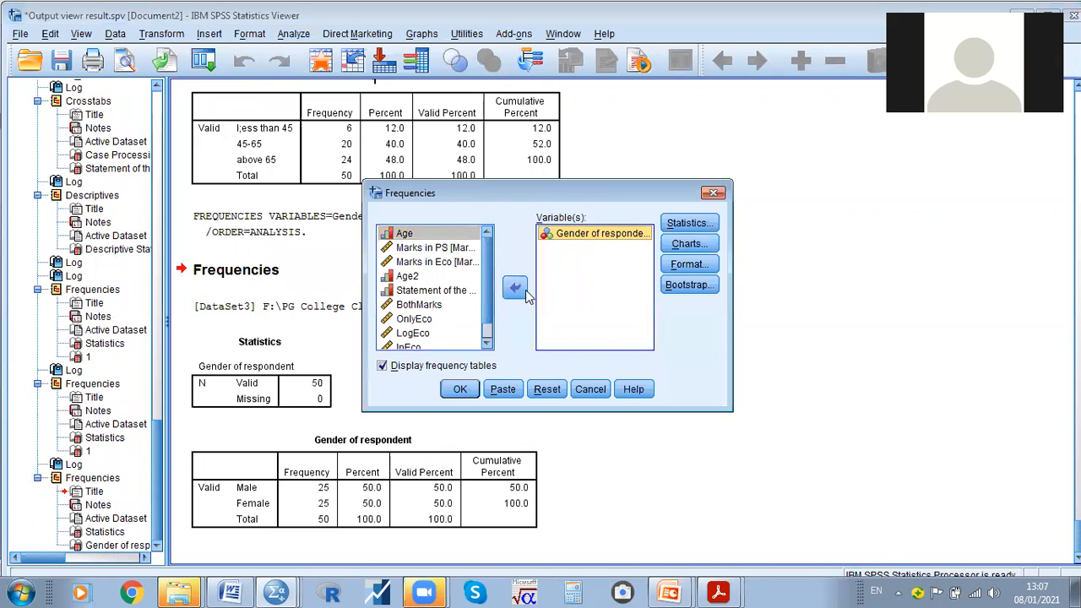
pyautogui.click(522, 289)
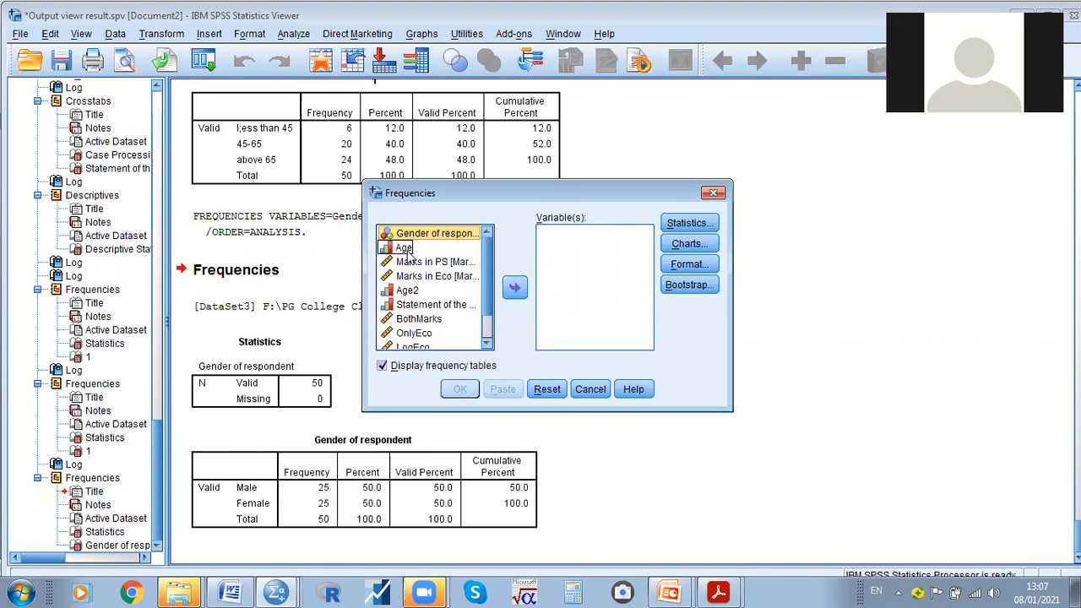
# Add Gender of respondent, Age, Age2, Statement of the President and EconomicsMarks as variables, and run the Frequencies analysis
pyautogui.keyDown('shift'); pyautogui.click(406, 248); pyautogui.keyUp('shift')
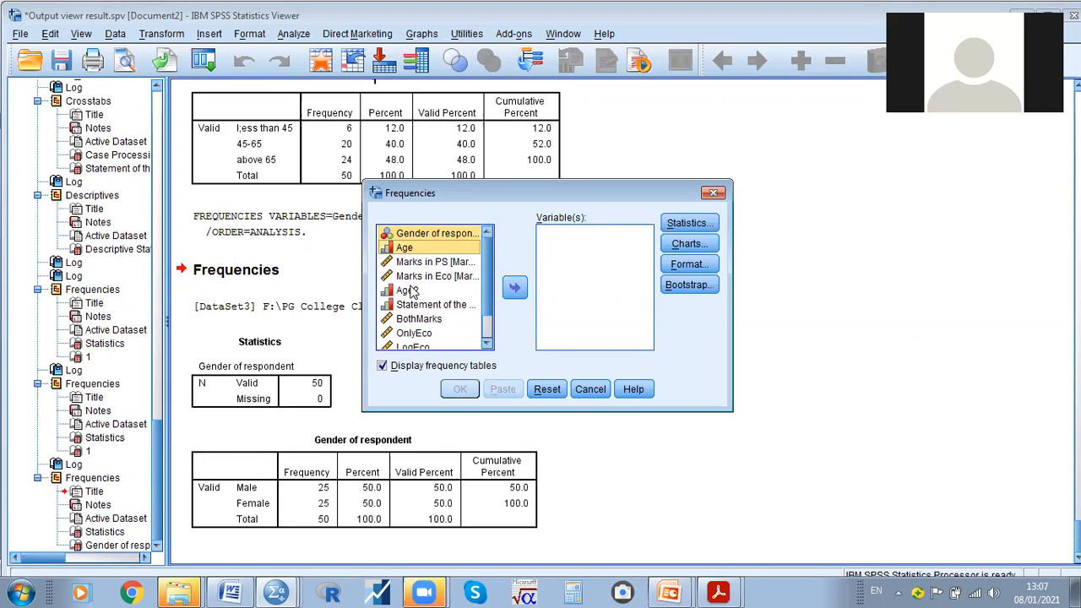
pyautogui.keyDown('shift'); pyautogui.click(428, 263); pyautogui.keyUp('shift')
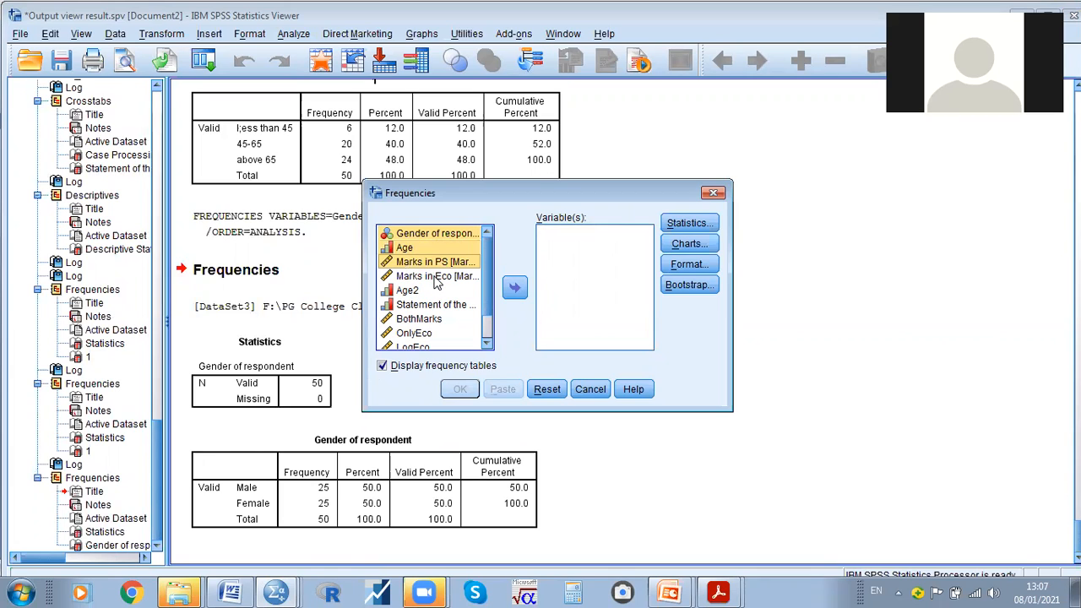
pyautogui.keyDown('ctrl'); pyautogui.click(419, 265); pyautogui.keyUp('ctrl')
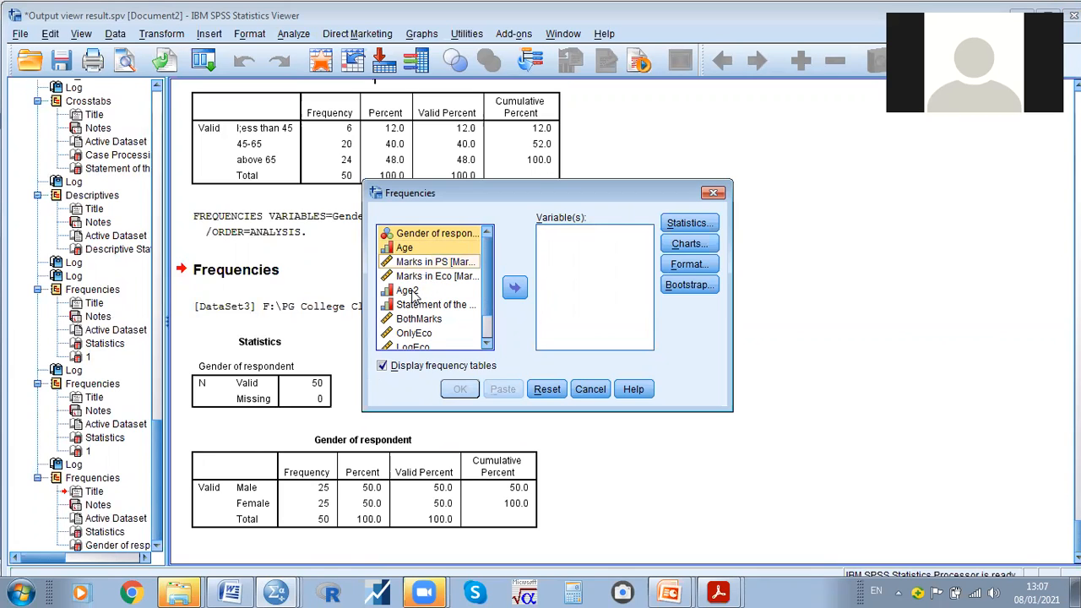
pyautogui.keyDown('ctrl'); pyautogui.click(413, 290); pyautogui.keyUp('ctrl')
pyautogui.keyDown('ctrl'); pyautogui.click(420, 305); pyautogui.keyUp('ctrl')
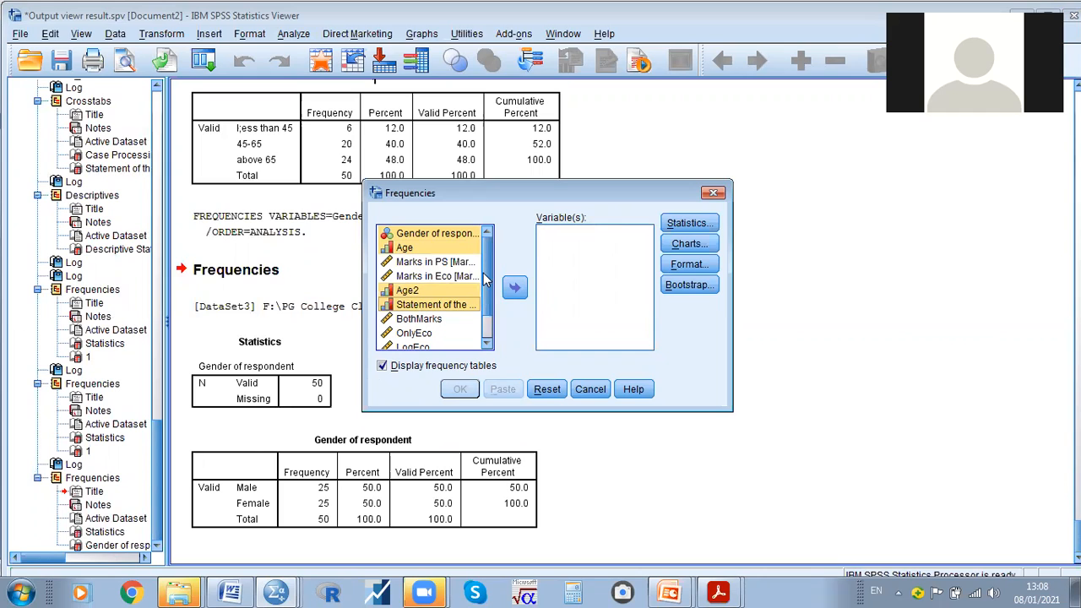
pyautogui.moveTo(492, 279); pyautogui.dragTo(490, 302)
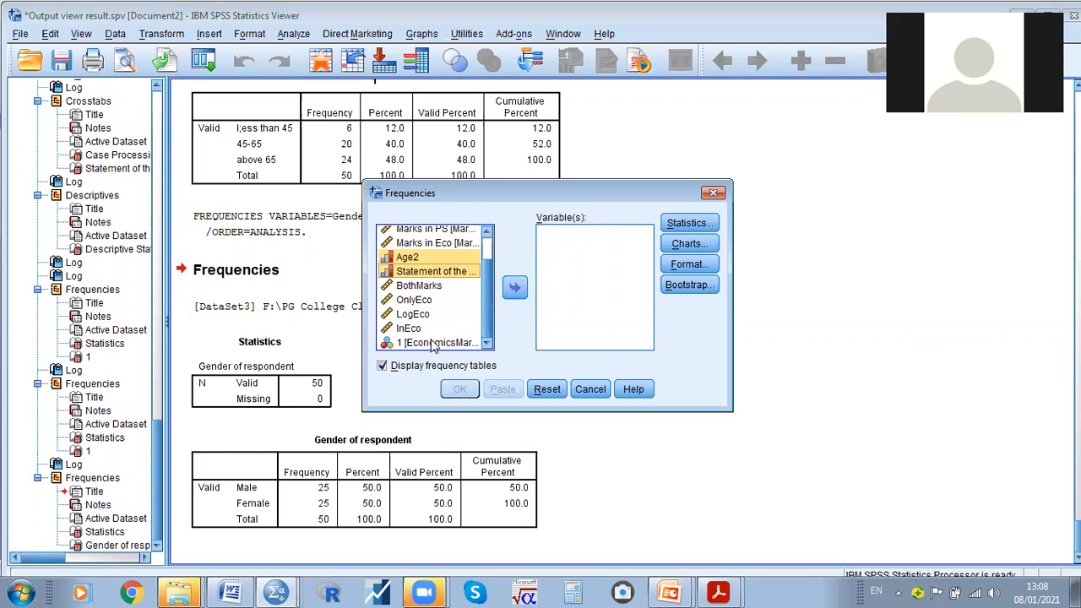
pyautogui.keyDown('ctrl'); pyautogui.click(432, 343); pyautogui.keyUp('ctrl')
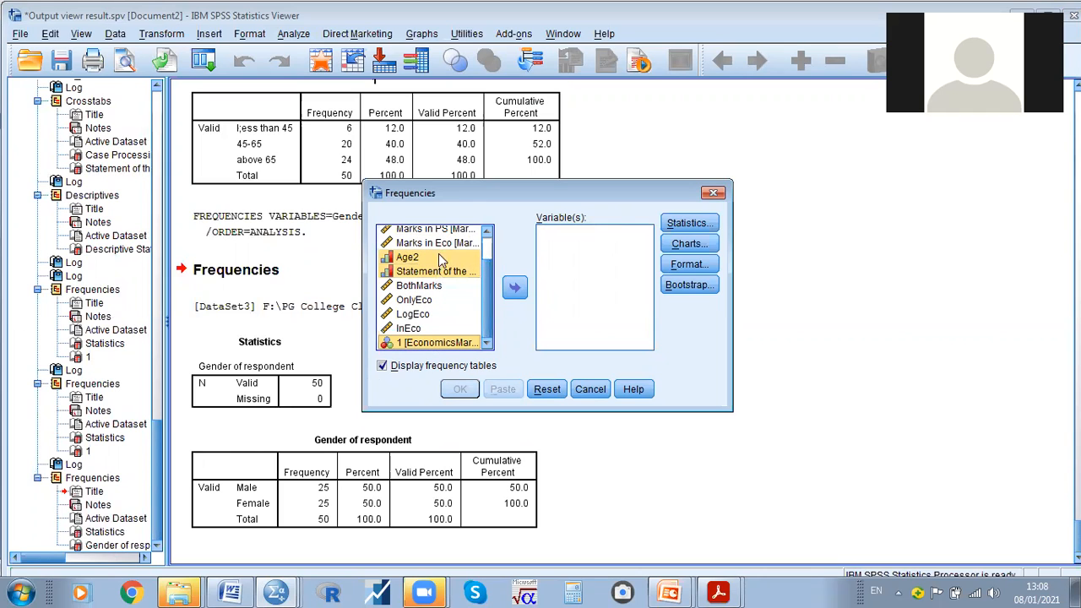
pyautogui.click(517, 289)
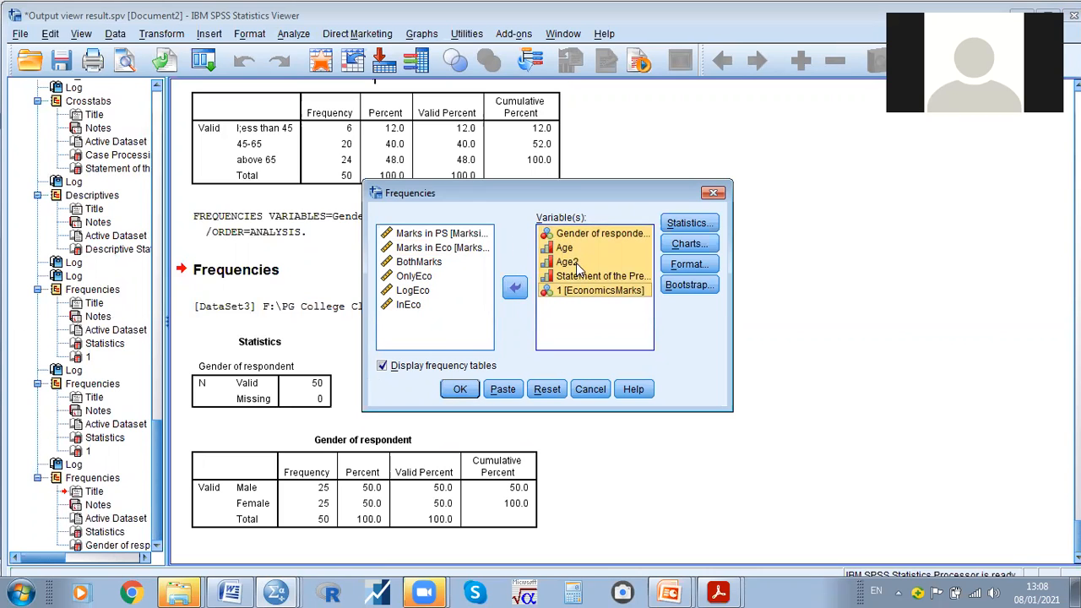
pyautogui.click(610, 293)
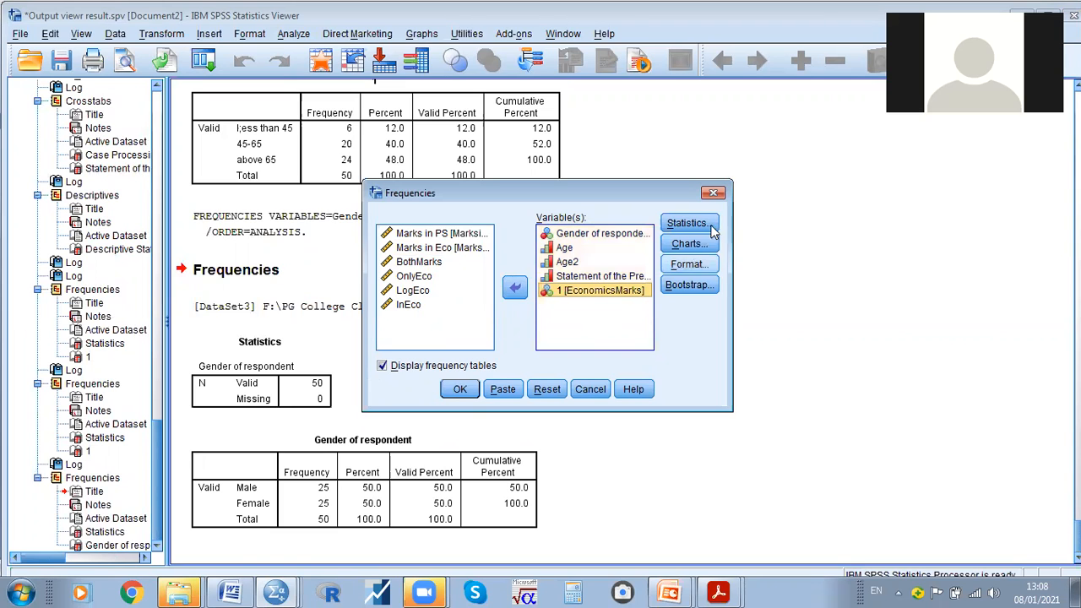
pyautogui.click(456, 390)
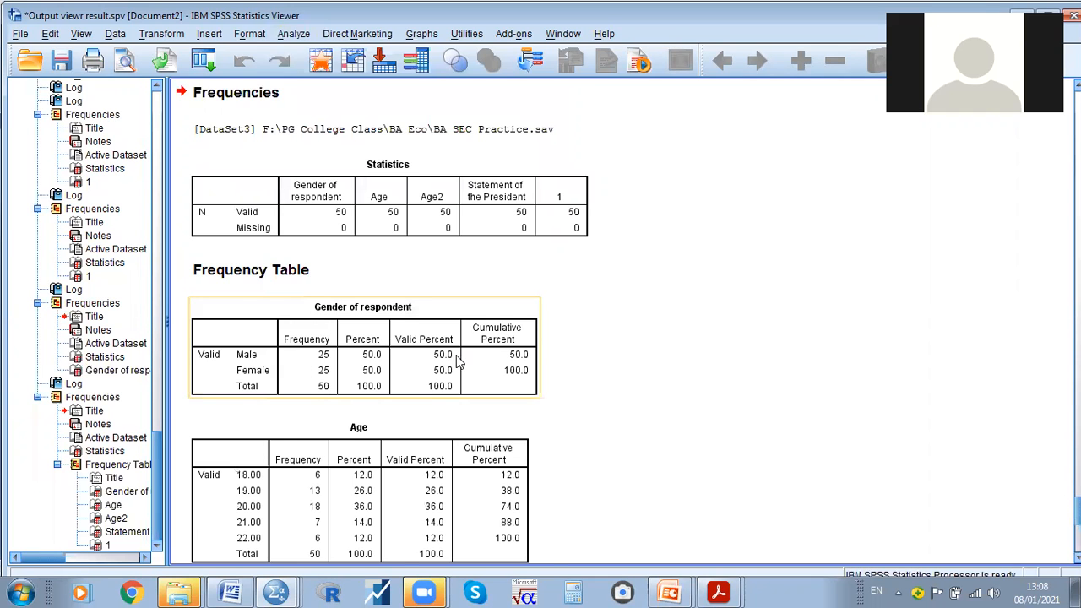
# Examine the frequency tables for gender, Age, Age2, Statement of the President and EconomicsMarks in the output
pyautogui.scroll(-2, 460, 358)
pyautogui.scroll(-4, 537, 287)
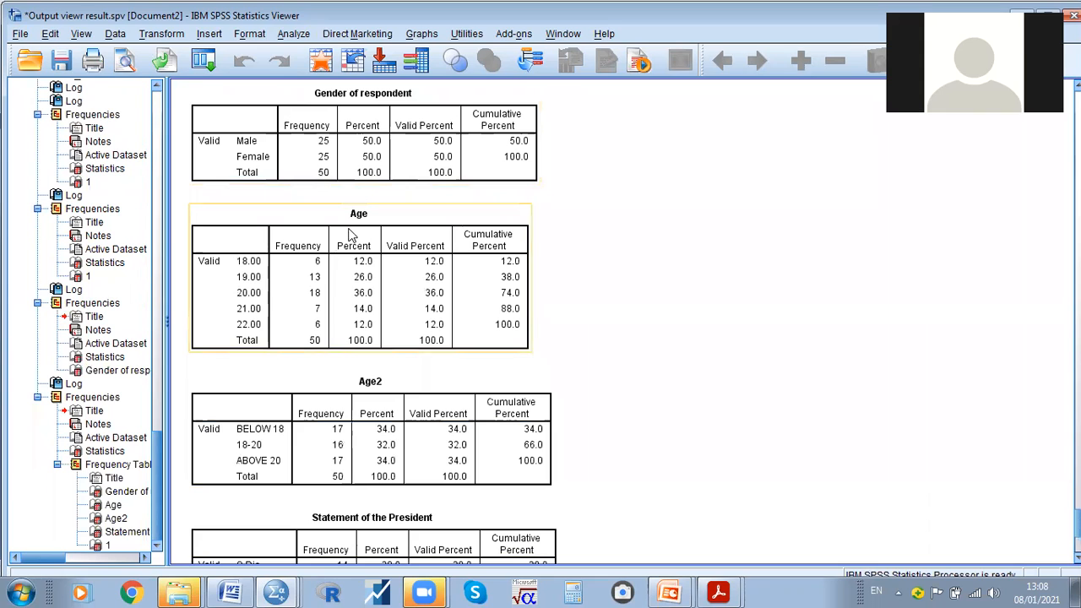
pyautogui.scroll(-4, 309, 355)
pyautogui.click(372, 321)
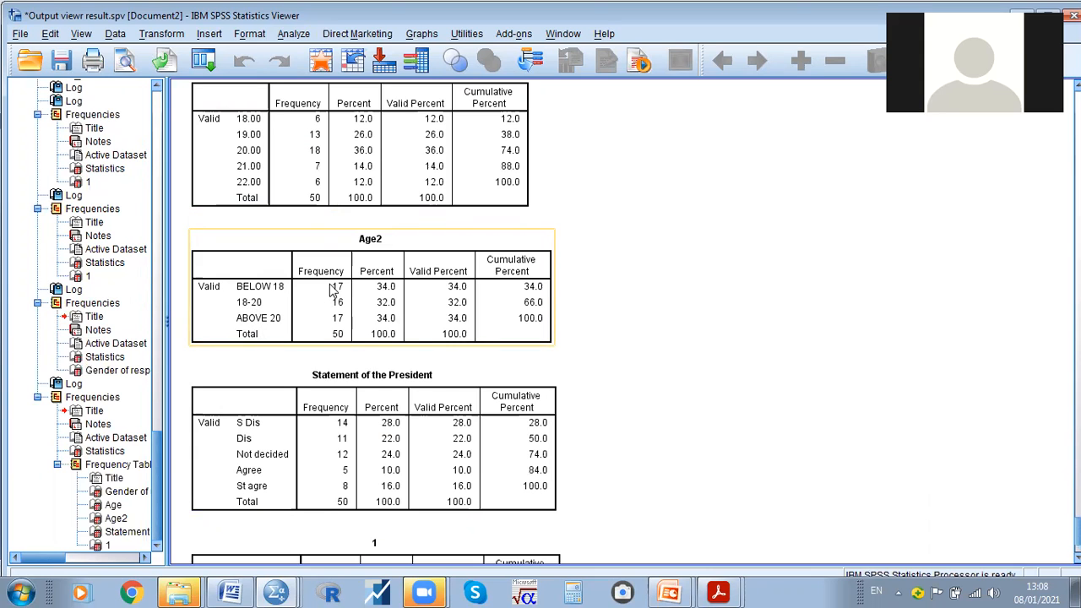
pyautogui.scroll(-2, 517, 329)
pyautogui.scroll(-2, 517, 330)
pyautogui.click(290, 324)
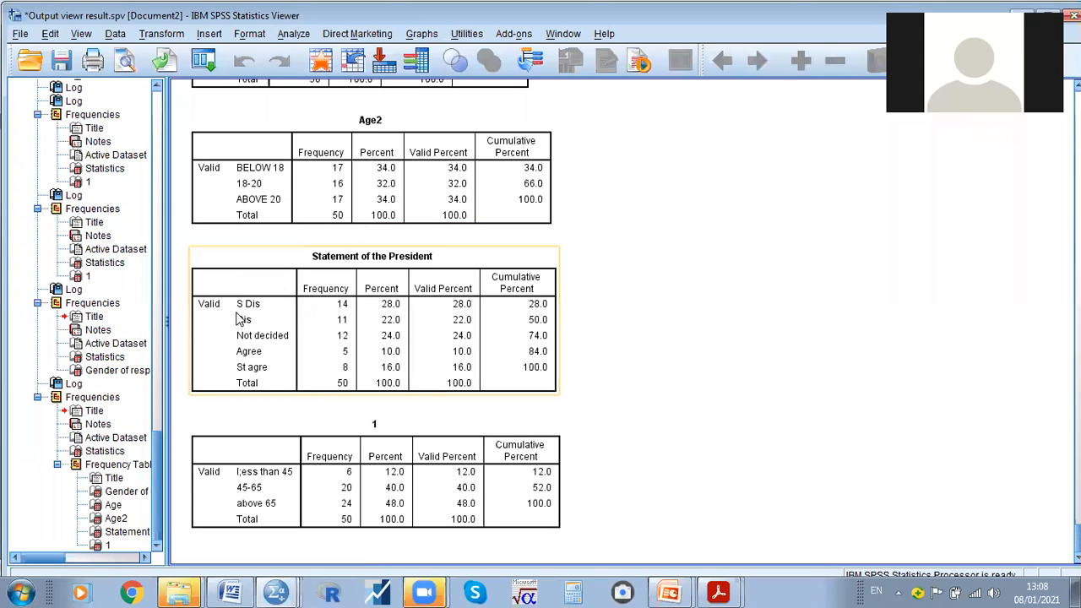
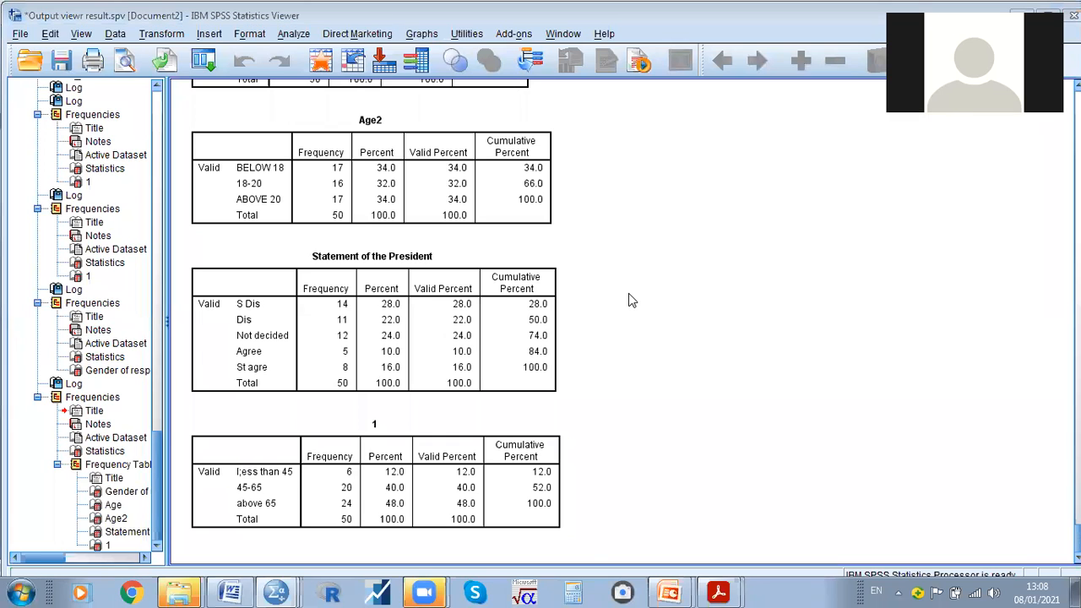
pyautogui.click(553, 323)
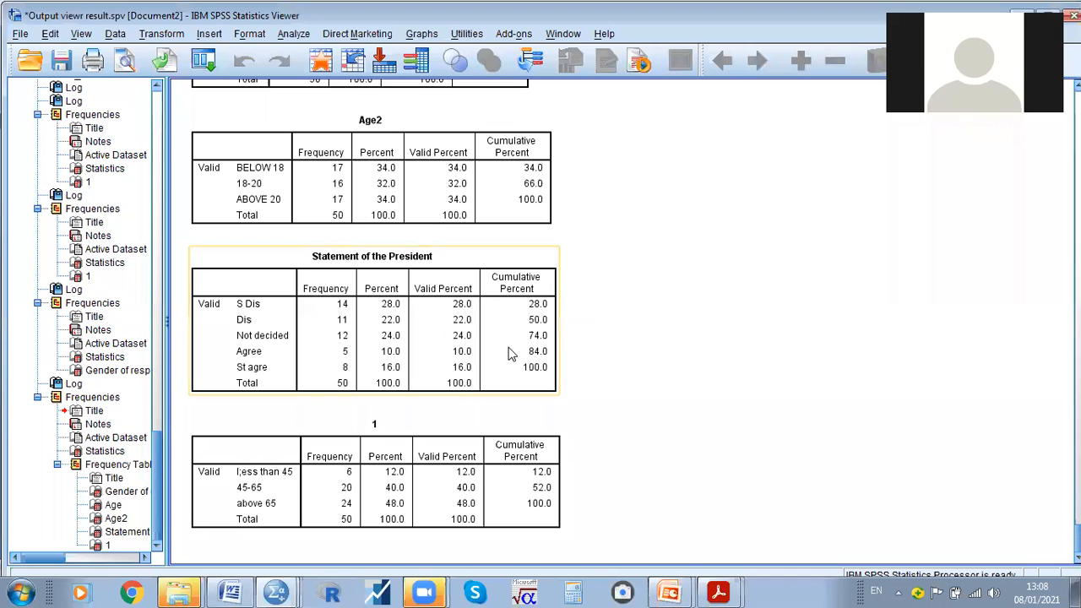
# Switch to the PowerPoint presentation 21 SPSS Data Defining and Data Processing and review slide 66 on Frequencies bar charts
pyautogui.click(669, 592)
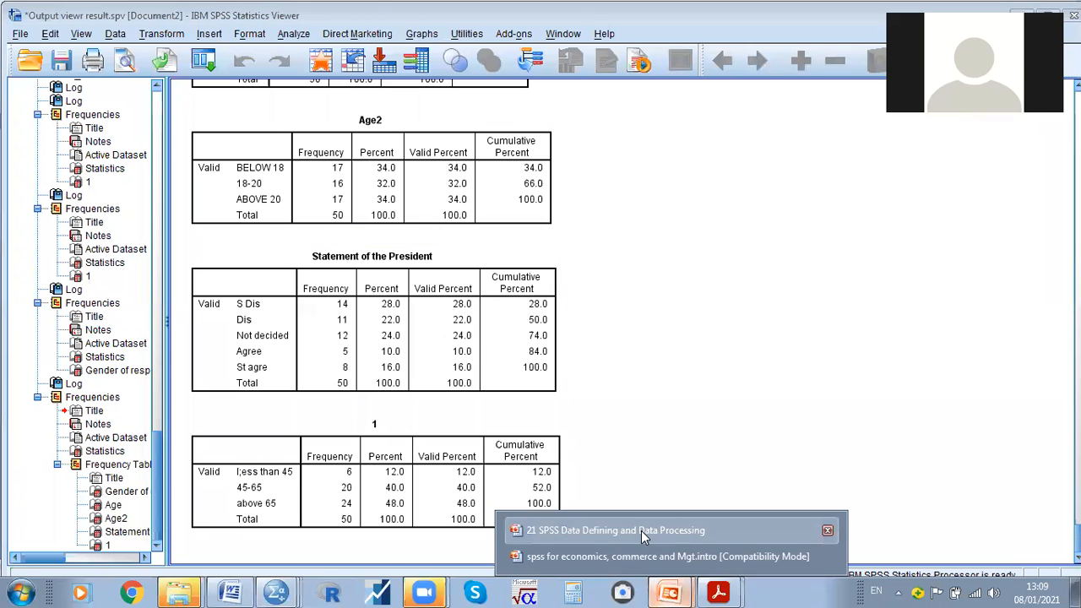
pyautogui.click(591, 524)
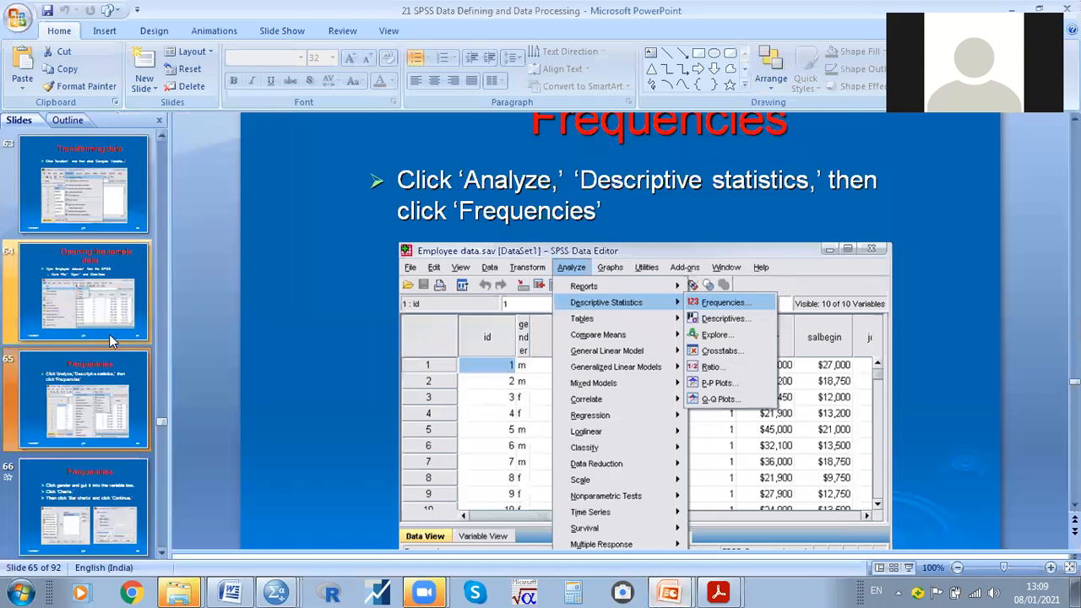
pyautogui.click(84, 522)
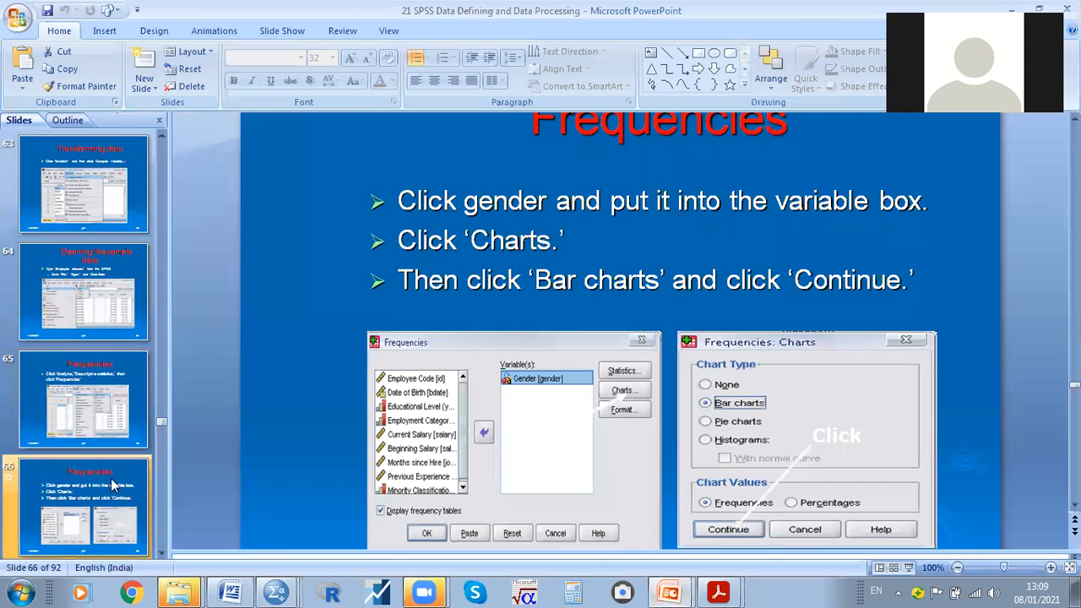
pyautogui.scroll(-1, 729, 390)
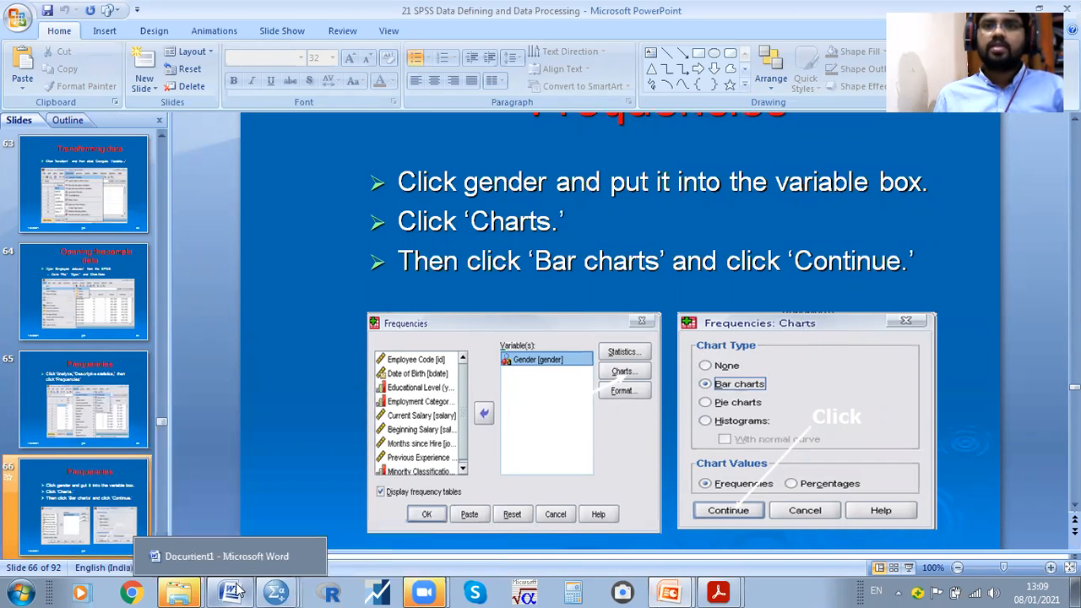
# Switch back to the BA SEC Practice.sav dataset in the SPSS Data Editor and select the Gender column
pyautogui.moveTo(285, 591)
pyautogui.click(254, 478)
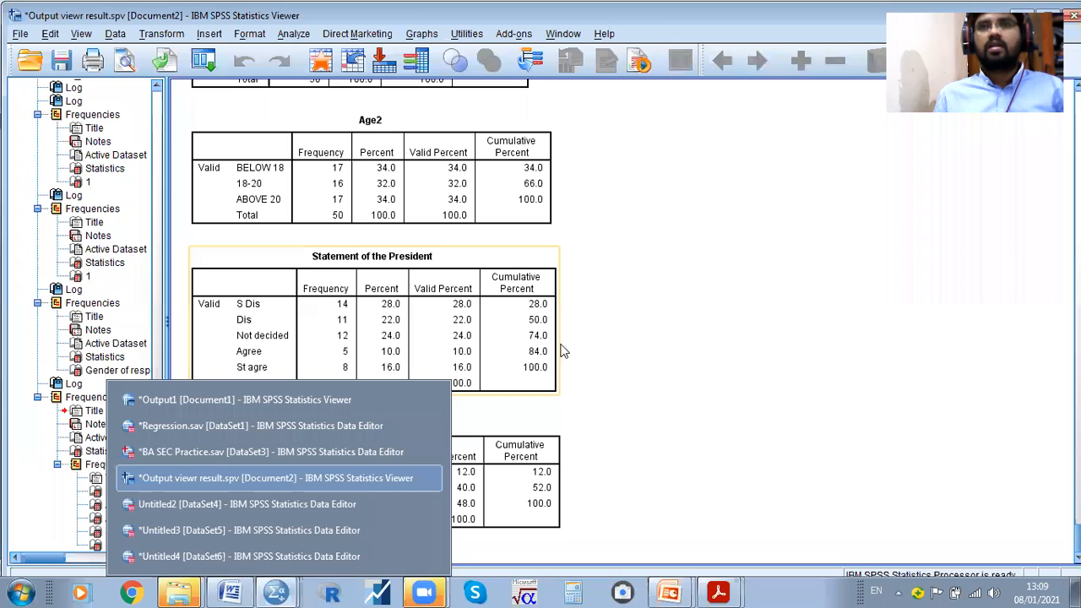
pyautogui.hotkey('alt', 'Tab')
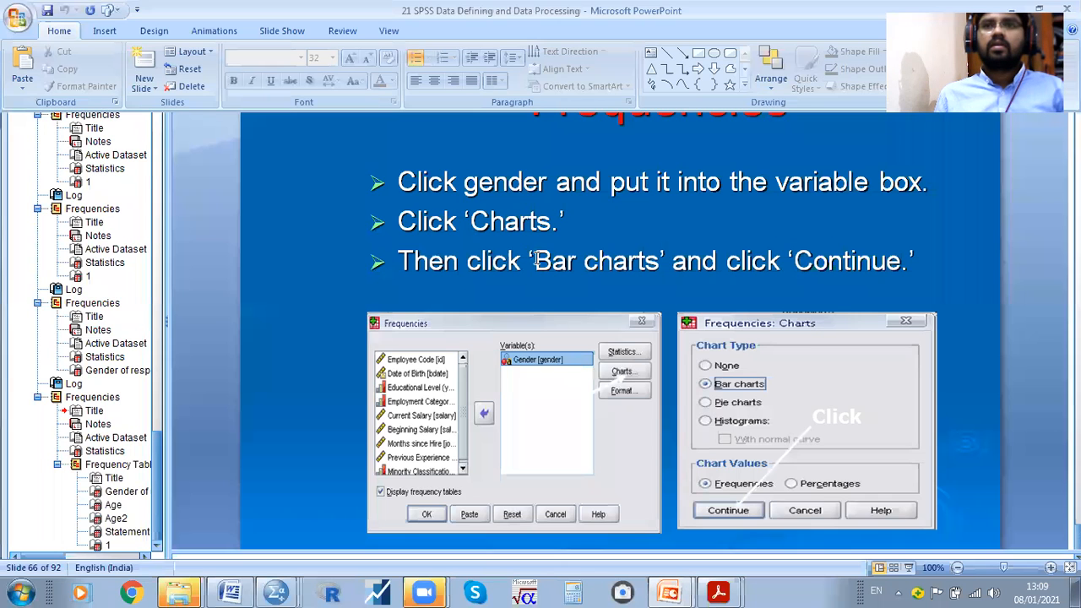
pyautogui.hotkey('alt', 'Tab')
pyautogui.hotkey('alt', 'Tab')
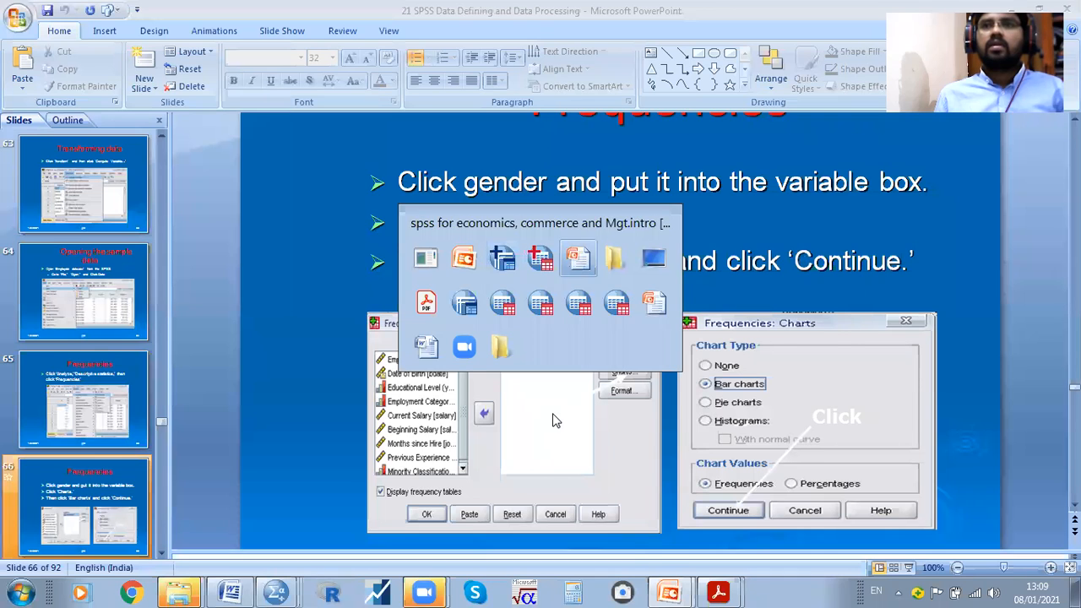
pyautogui.hotkey('alt', 'Tab')
pyautogui.hotkey('alt', 'Tab')
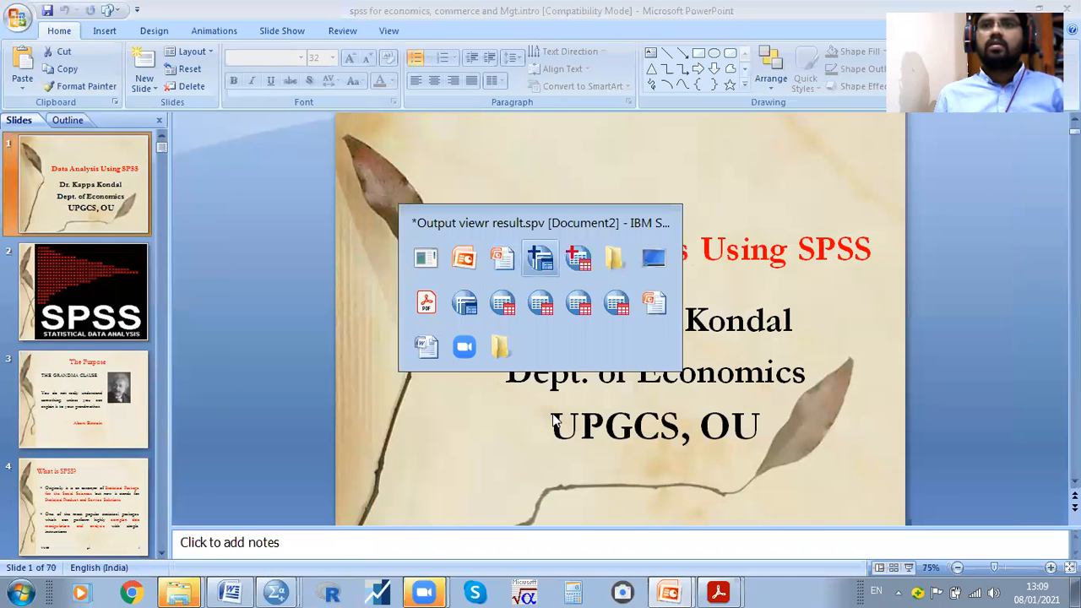
pyautogui.hotkey('alt', 'Tab')
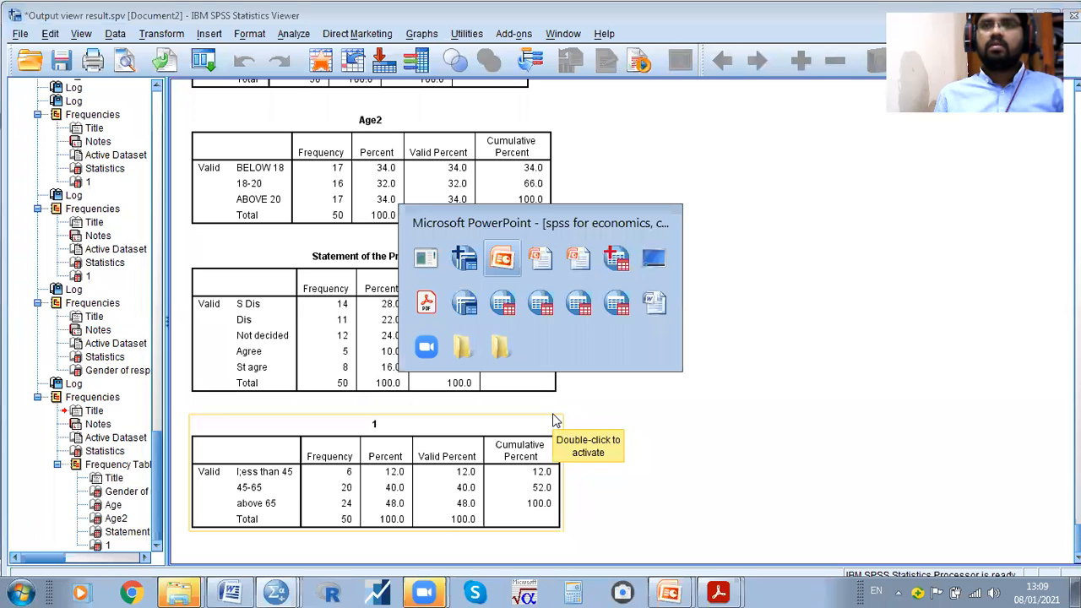
pyautogui.hotkey('alt', 'Tab')
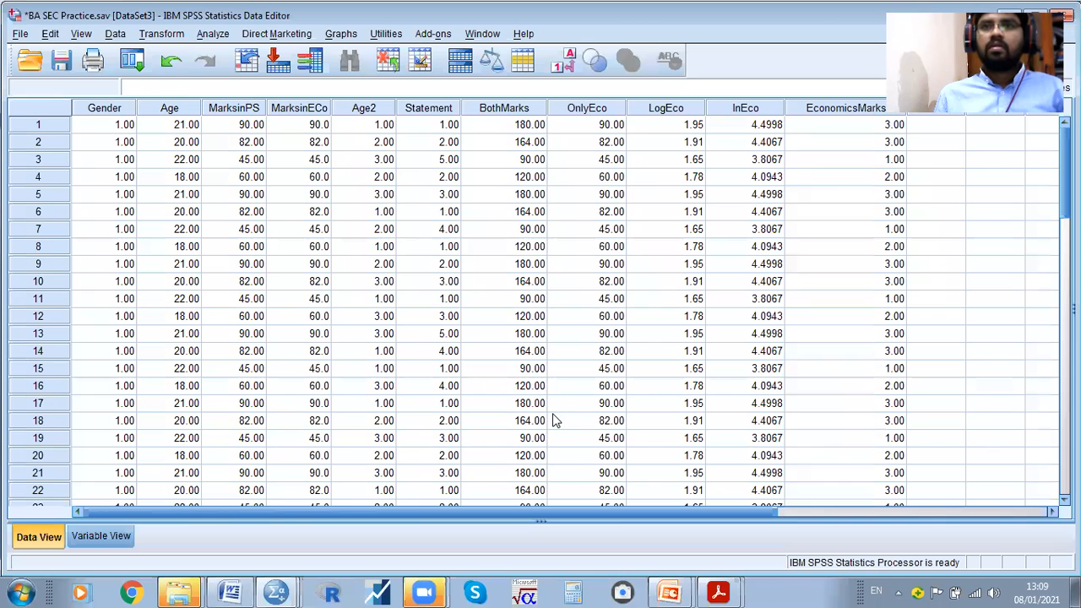
pyautogui.click(105, 108)
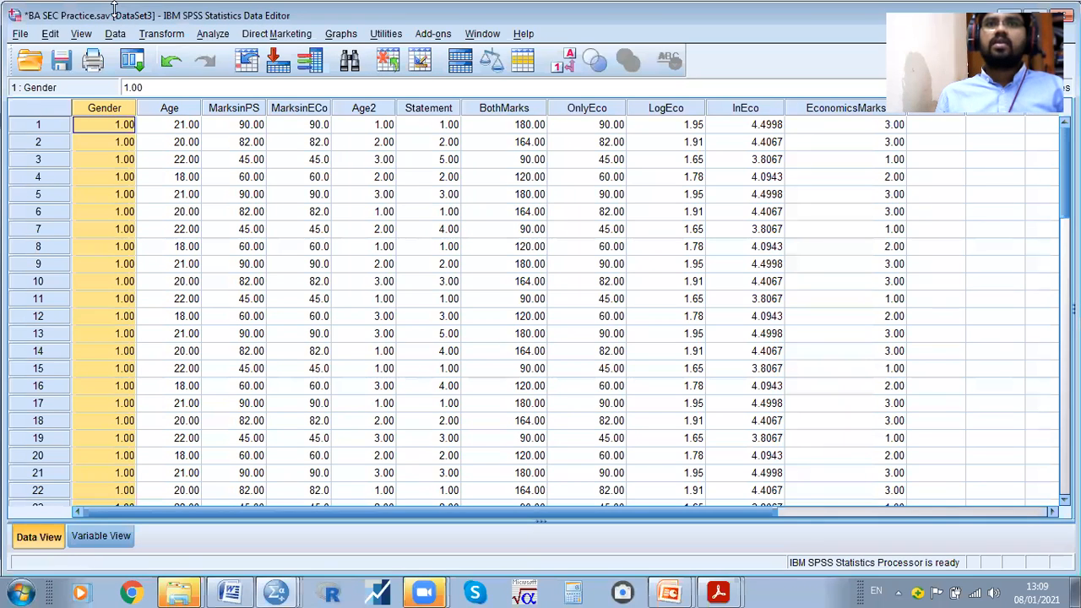
# Open the Frequencies analysis from the Data Editor and remove all five variables from its analysis list
pyautogui.click(213, 33)
pyautogui.moveTo(313, 73)
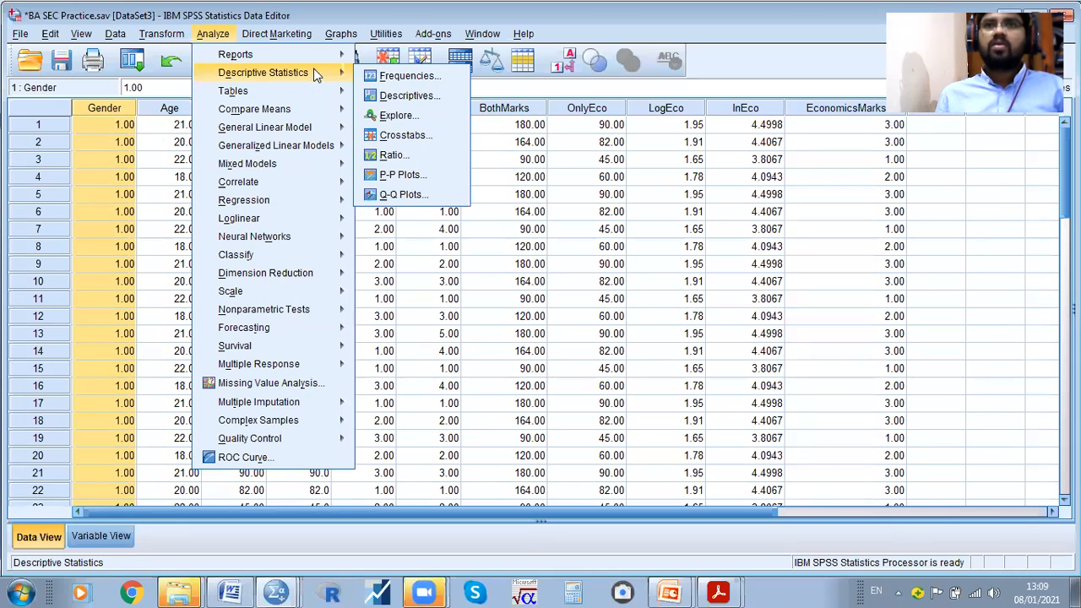
pyautogui.click(409, 76)
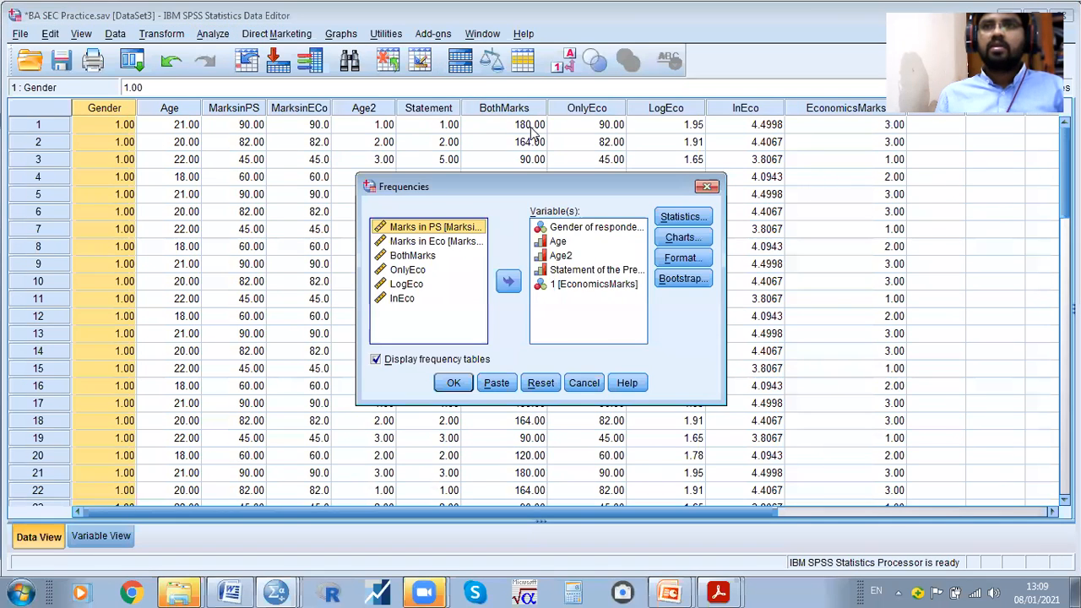
pyautogui.moveTo(582, 289); pyautogui.dragTo(591, 227)
pyautogui.click(507, 280)
# Add Gender of respondent to the Frequencies analysis as its only variable
pyautogui.click(412, 242)
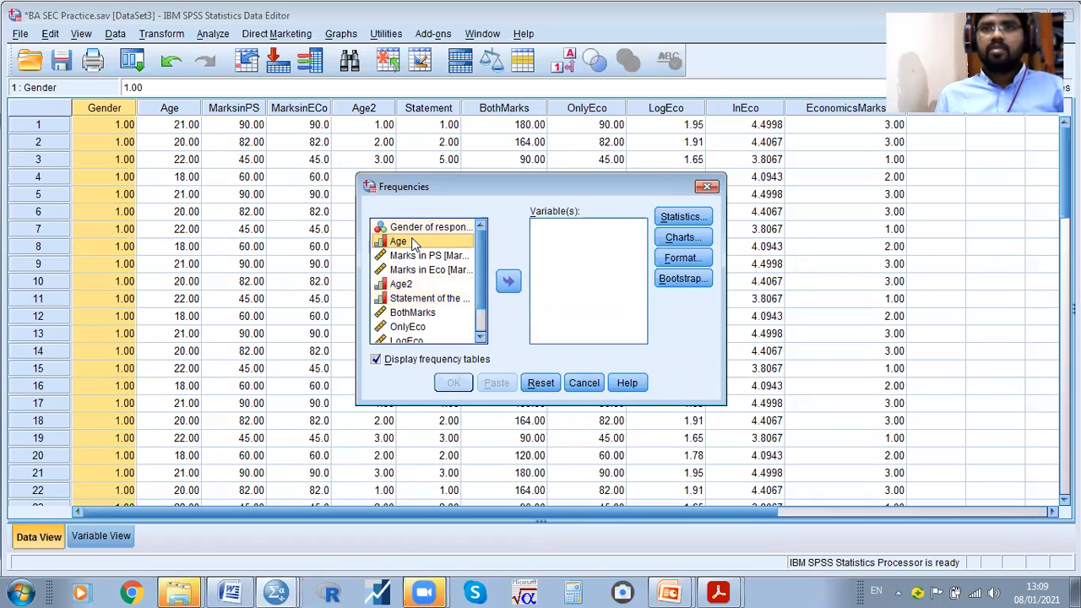
pyautogui.click(414, 227)
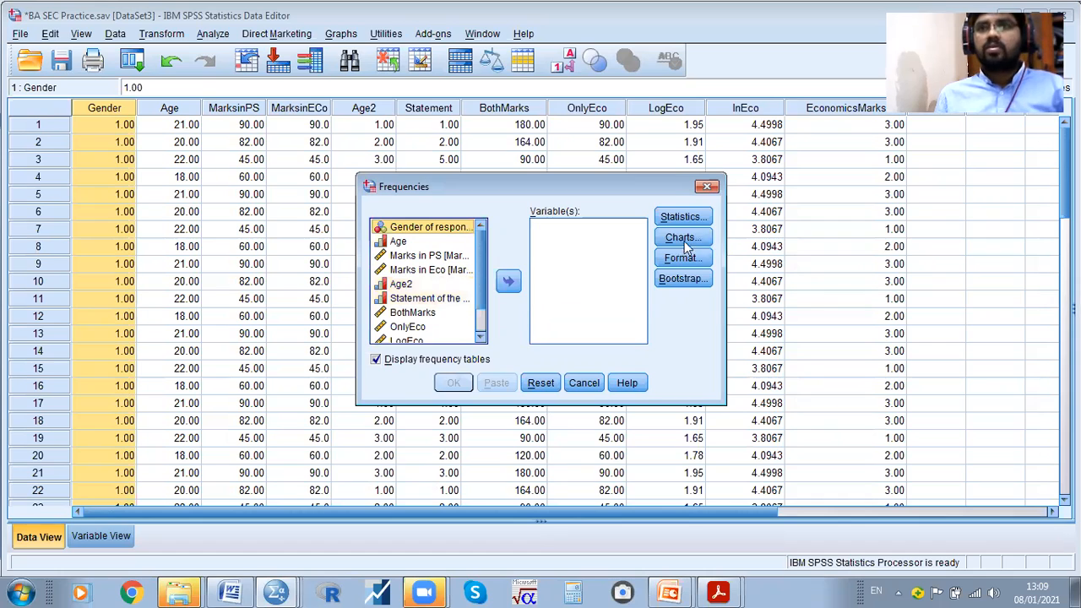
pyautogui.click(507, 283)
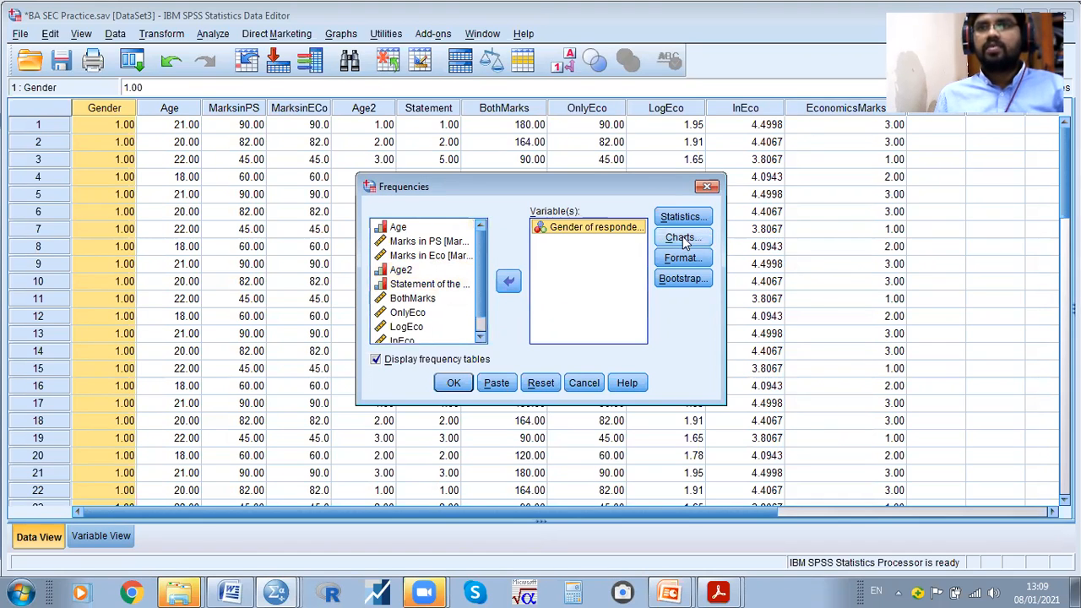
# Choose bar charts with frequencies as chart values for the gender analysis and run it
pyautogui.click(683, 237)
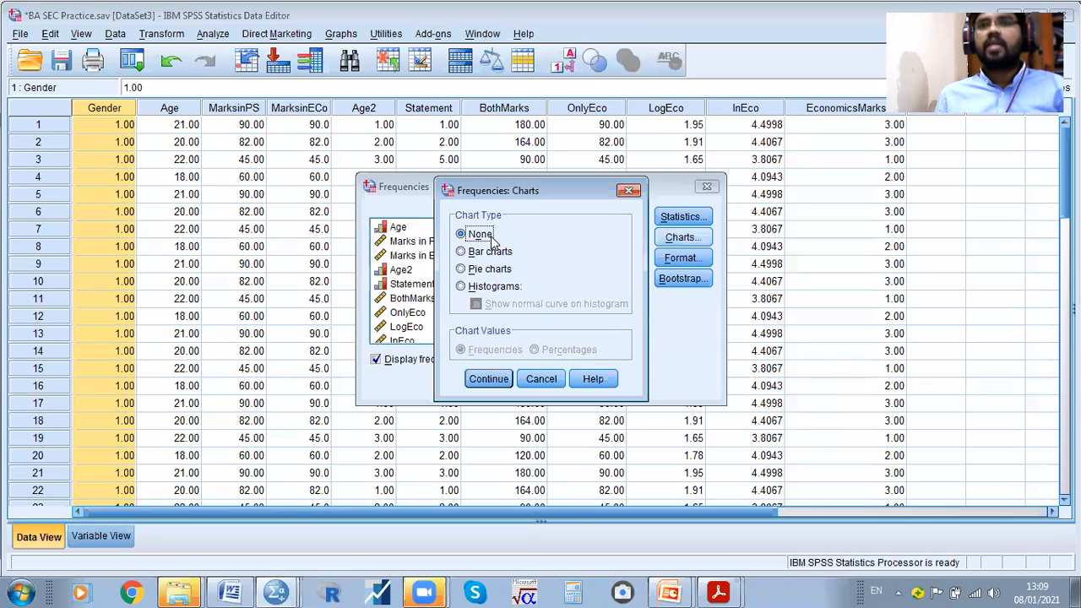
pyautogui.click(494, 253)
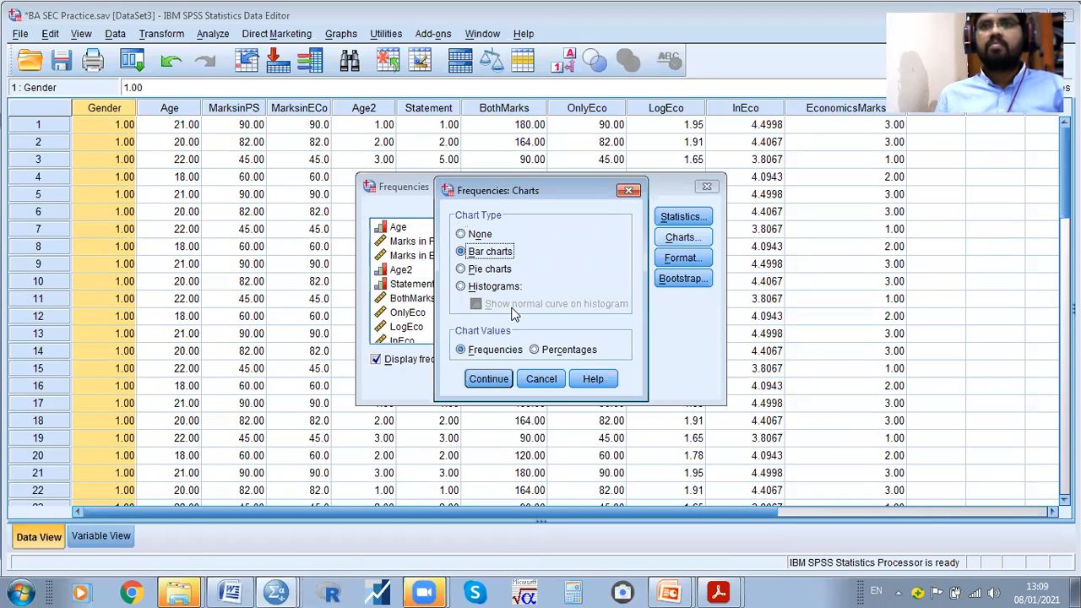
pyautogui.click(488, 269)
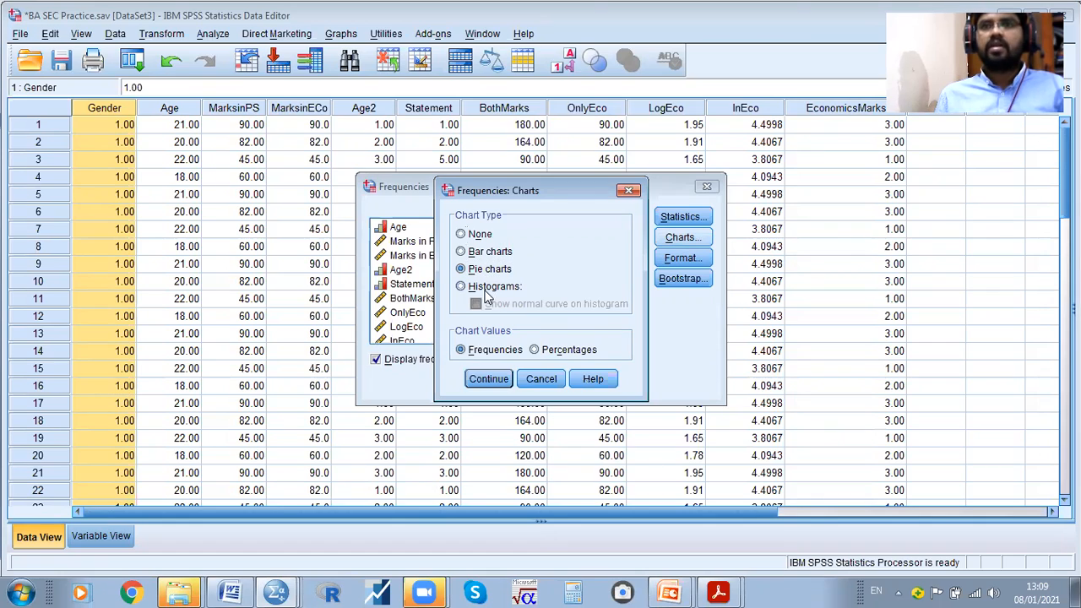
pyautogui.click(494, 287)
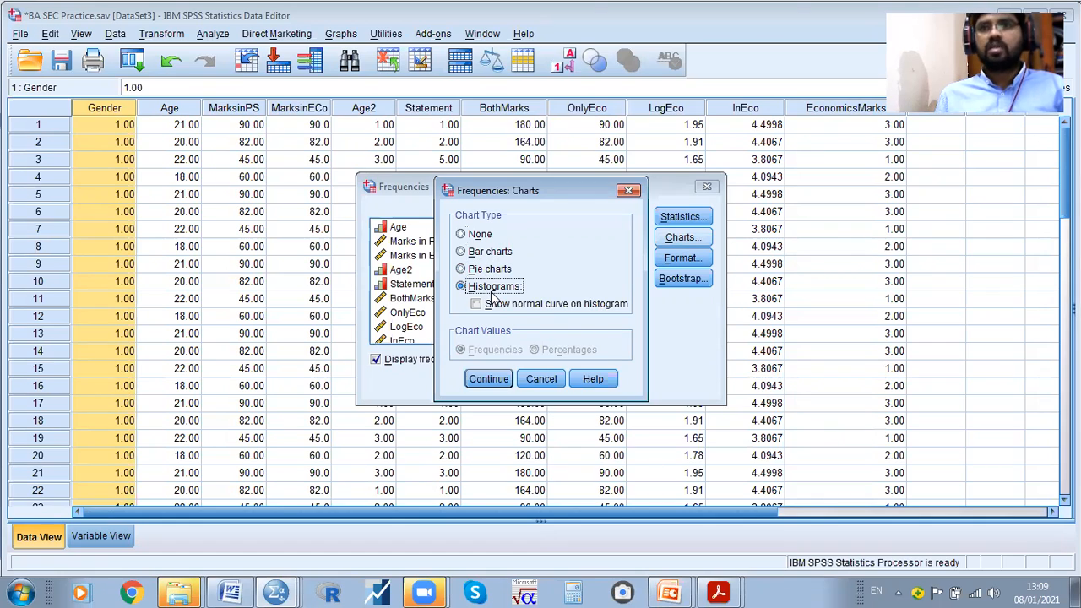
pyautogui.click(461, 253)
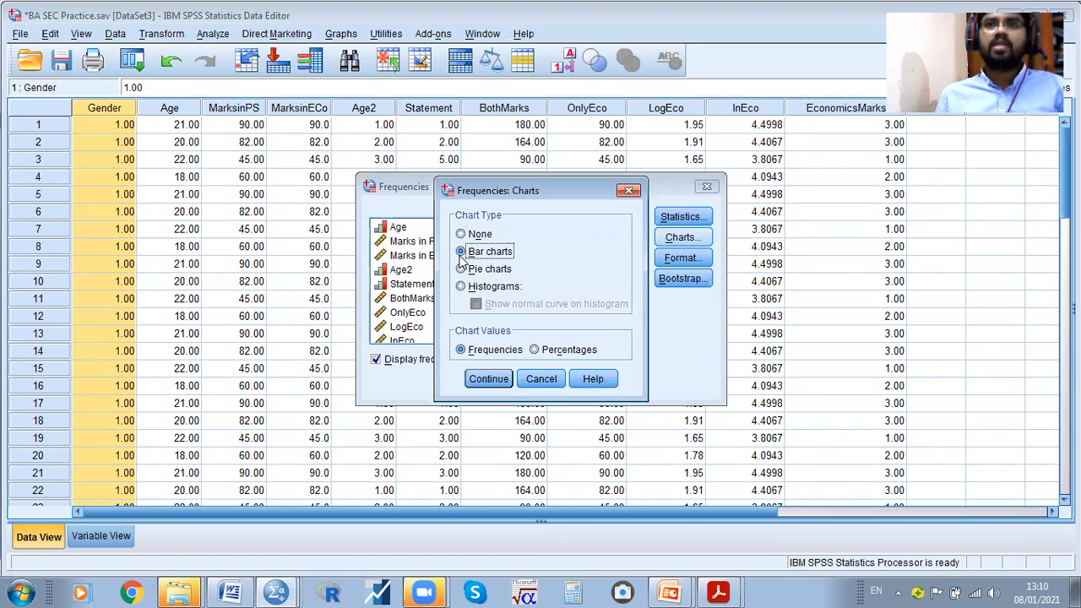
pyautogui.click(498, 384)
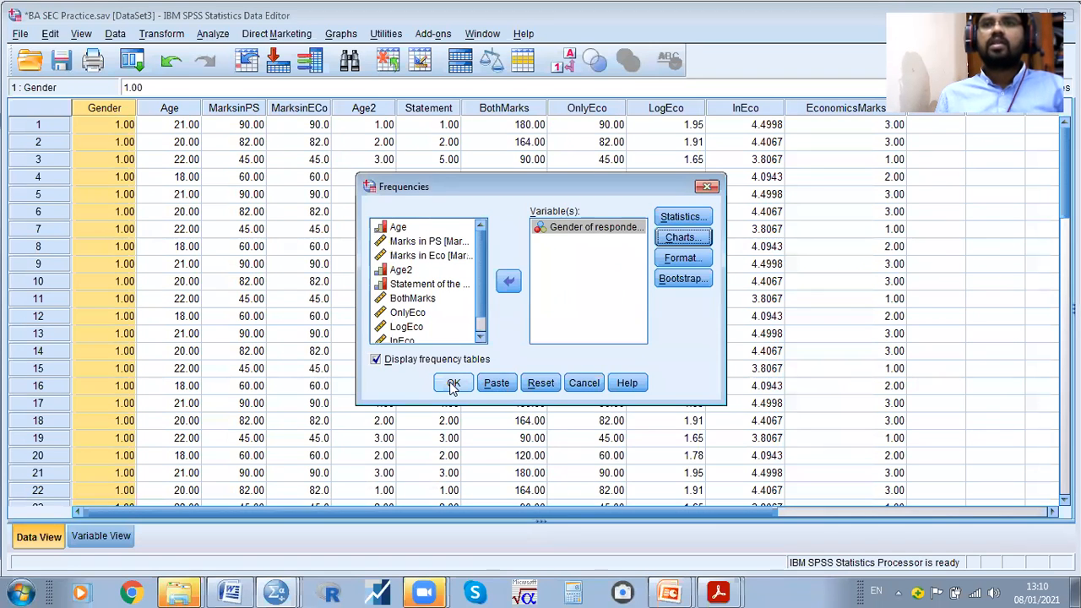
pyautogui.click(454, 384)
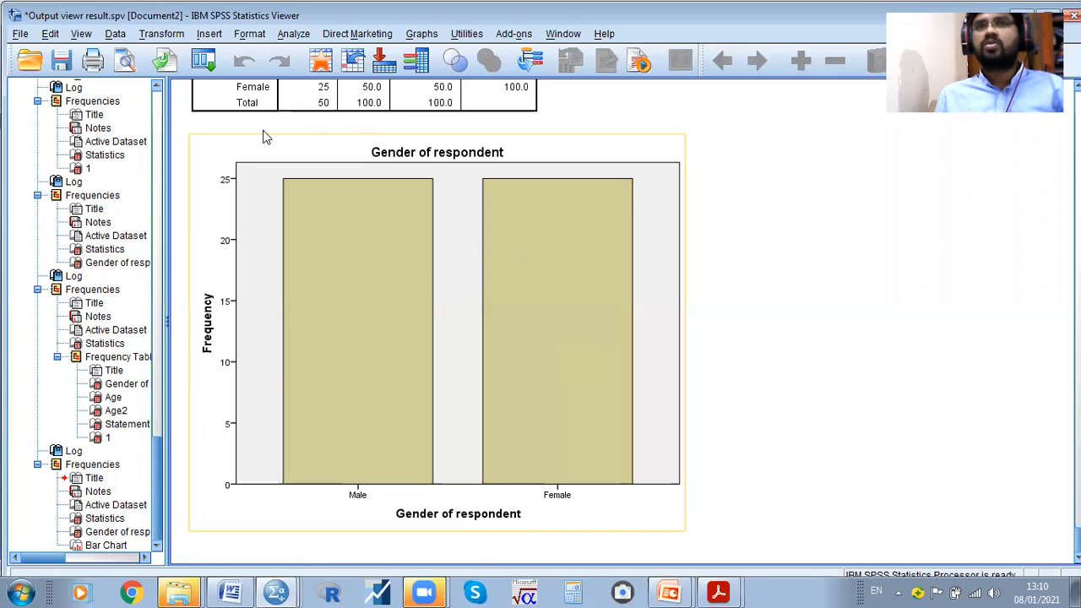
# Reopen the Frequencies analysis and replace Gender of respondent with Age2 as the analysed variable
pyautogui.click(287, 34)
pyautogui.moveTo(337, 73)
pyautogui.click(479, 75)
pyautogui.click(564, 232)
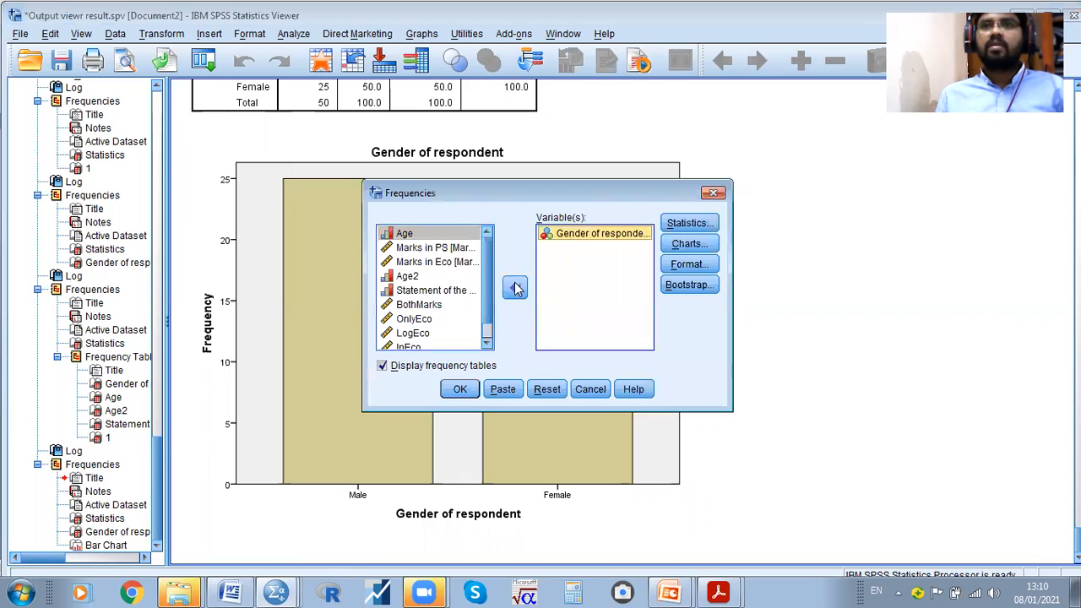
pyautogui.click(514, 287)
pyautogui.click(406, 250)
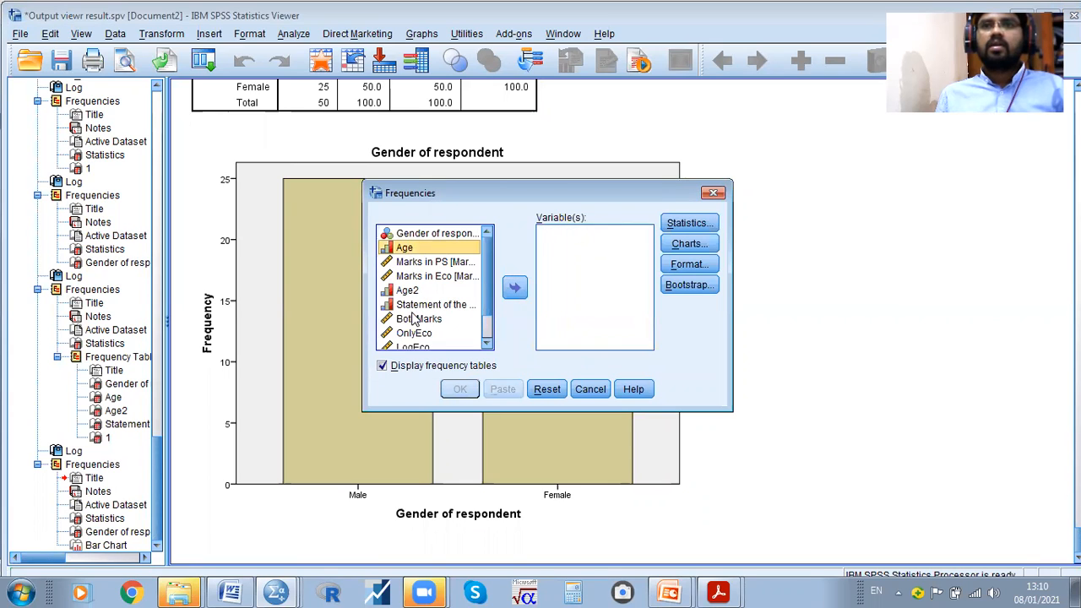
pyautogui.click(408, 292)
pyautogui.click(515, 289)
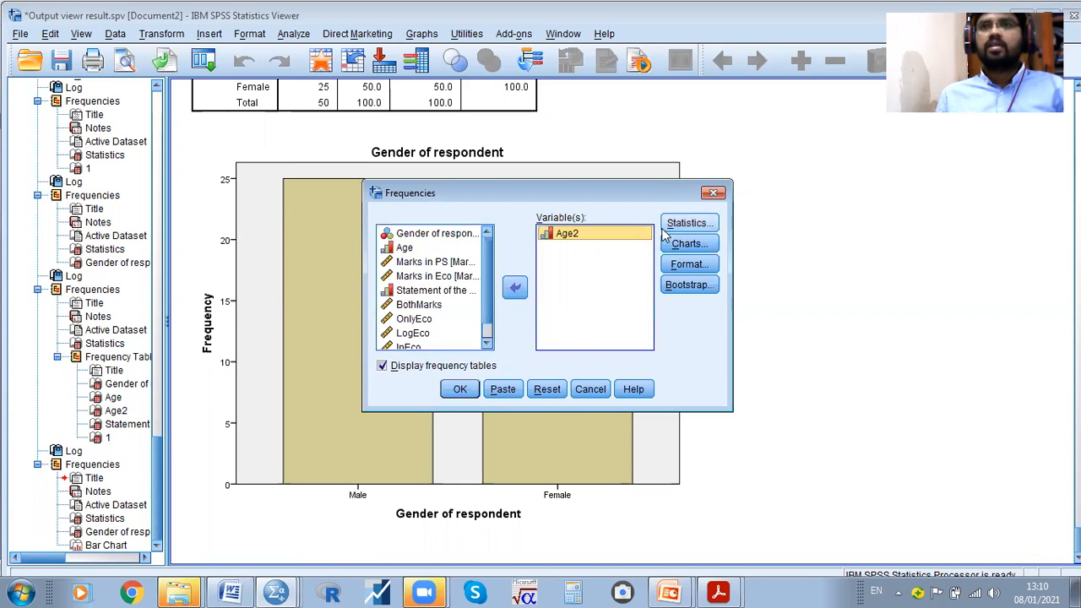
# Switch the Age2 analysis to pie charts showing frequencies and run it
pyautogui.click(689, 243)
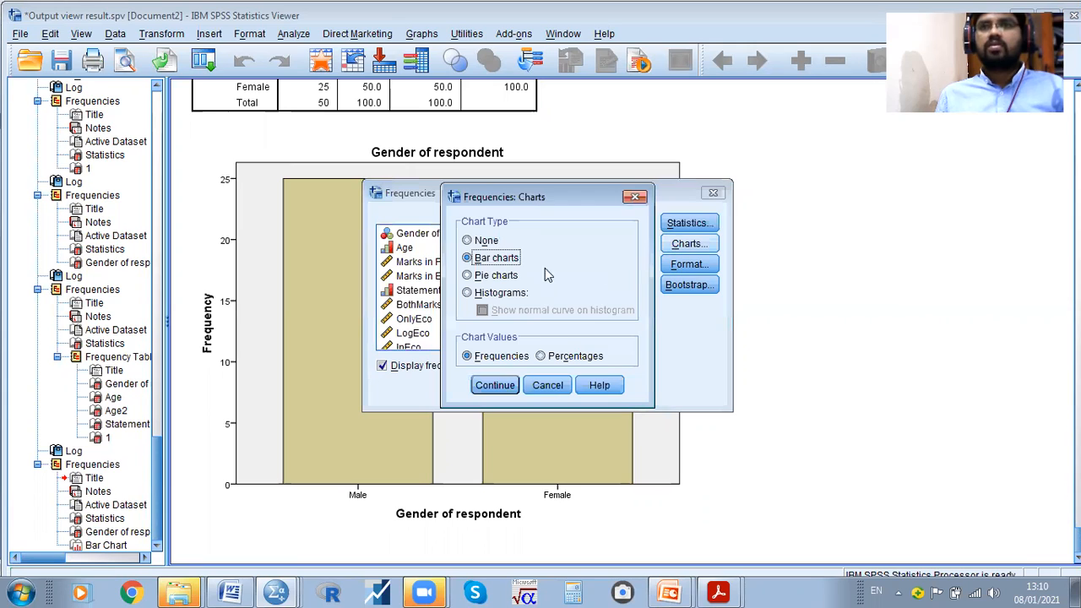
pyautogui.click(494, 279)
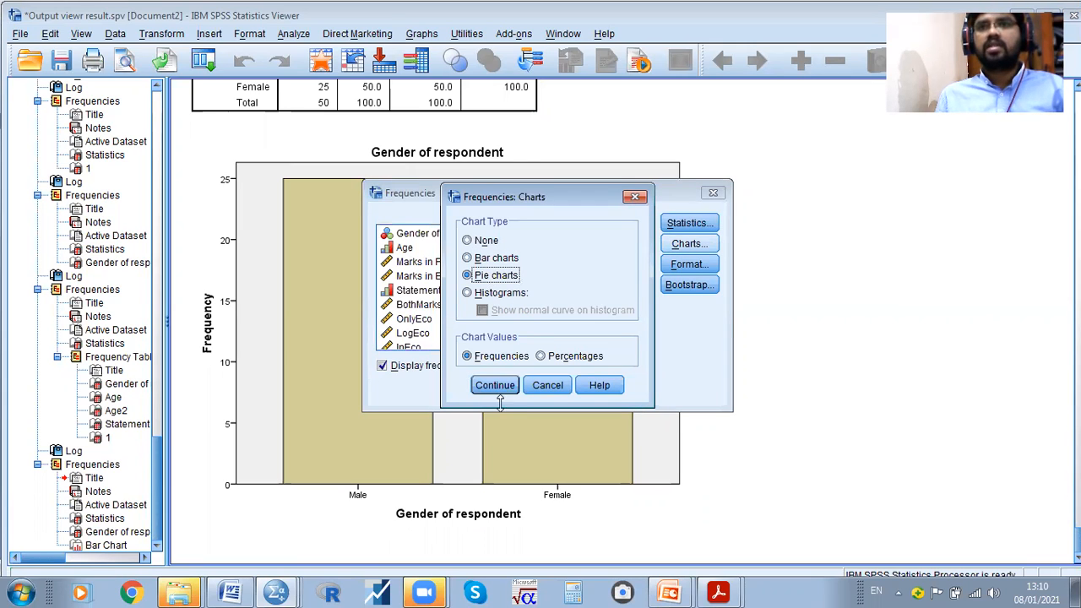
pyautogui.click(495, 387)
pyautogui.click(459, 388)
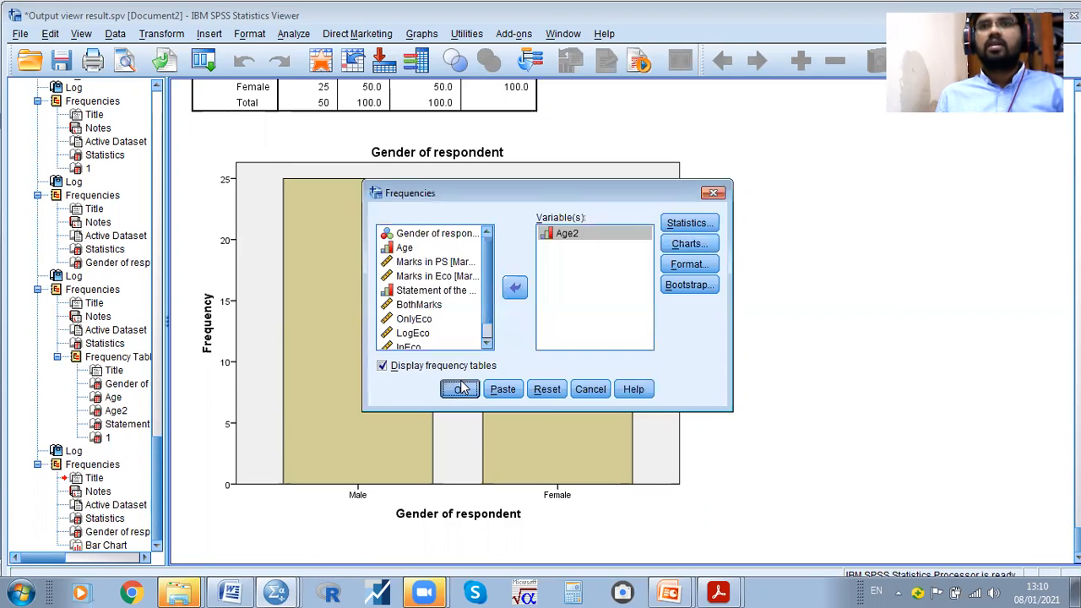
pyautogui.scroll(-5, 640, 368)
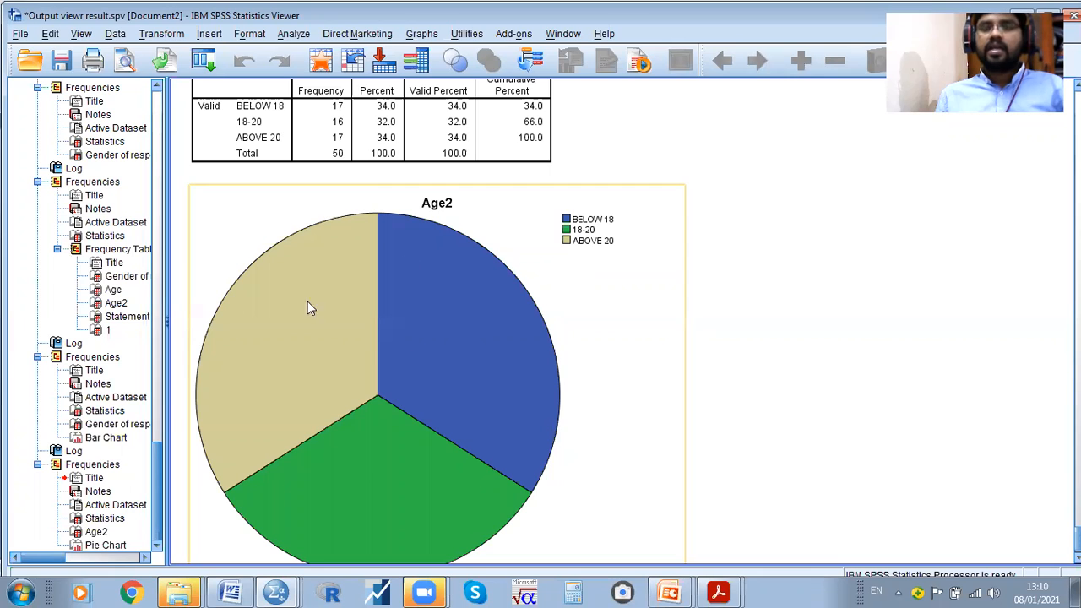
pyautogui.scroll(-1, 454, 435)
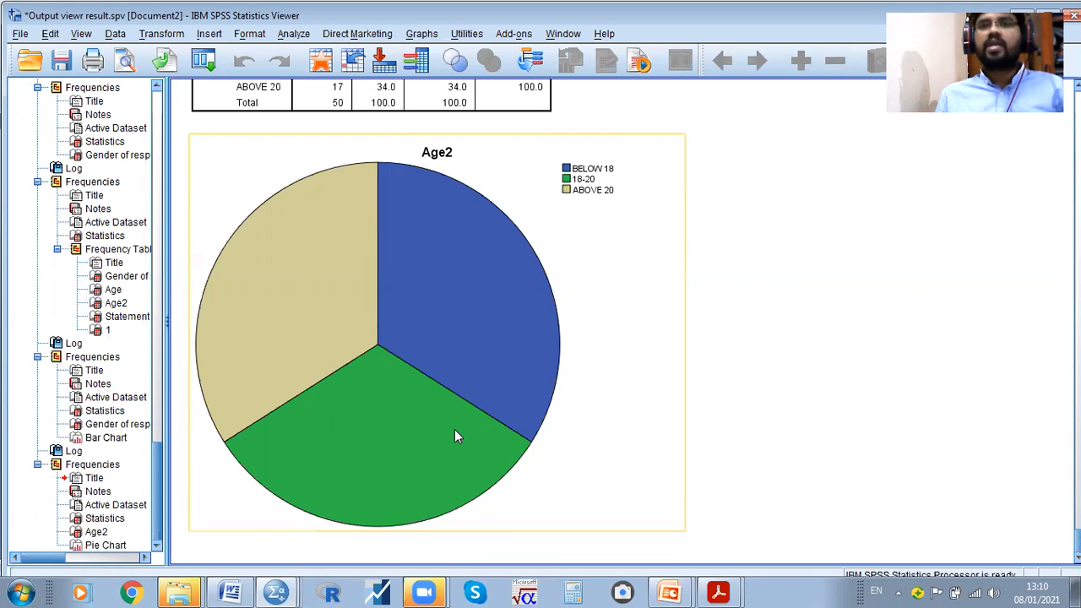
# Rerun the Age2 Frequencies analysis as a pie chart with percentages as the chart values
pyautogui.click(293, 34)
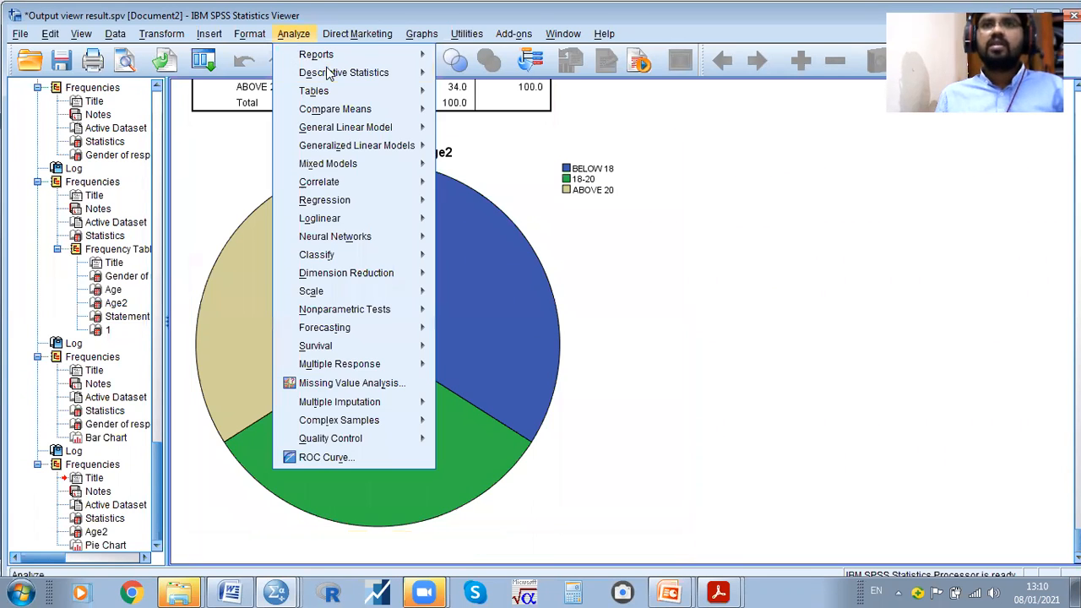
pyautogui.moveTo(436, 75)
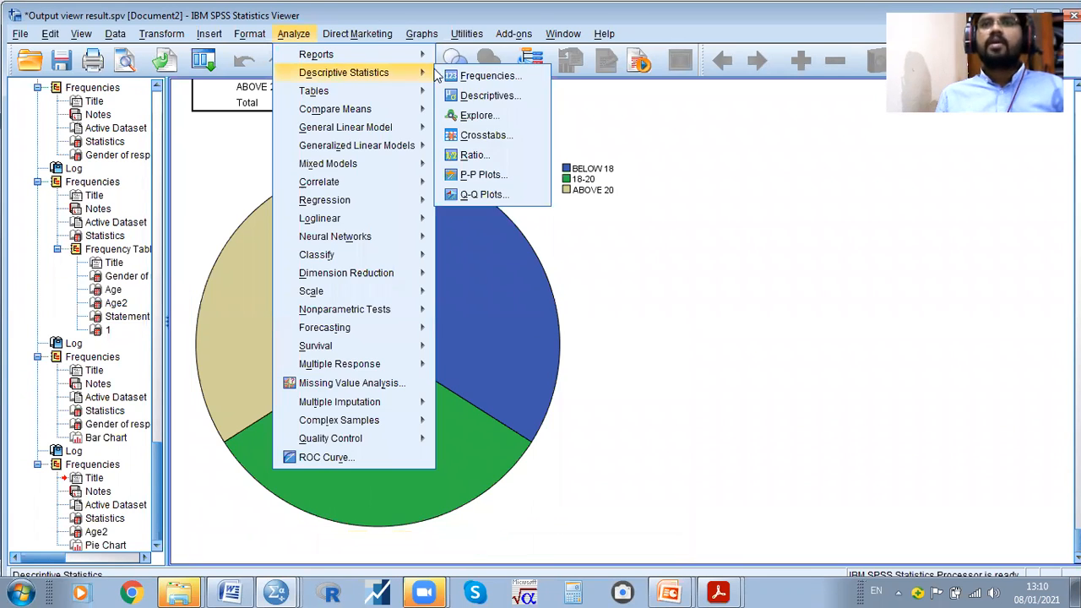
pyautogui.click(505, 81)
pyautogui.click(684, 246)
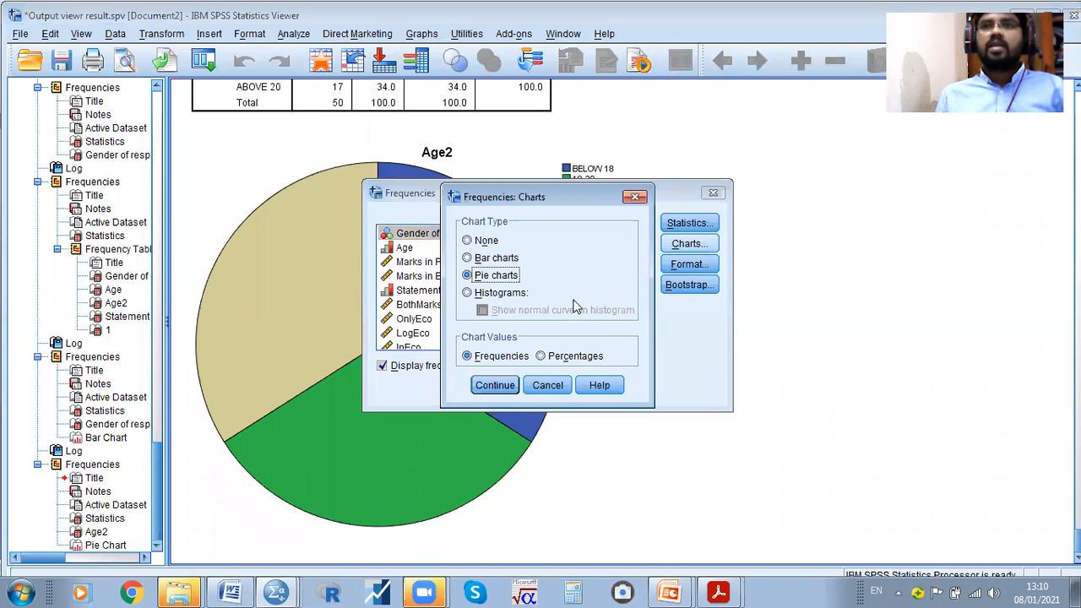
pyautogui.click(543, 357)
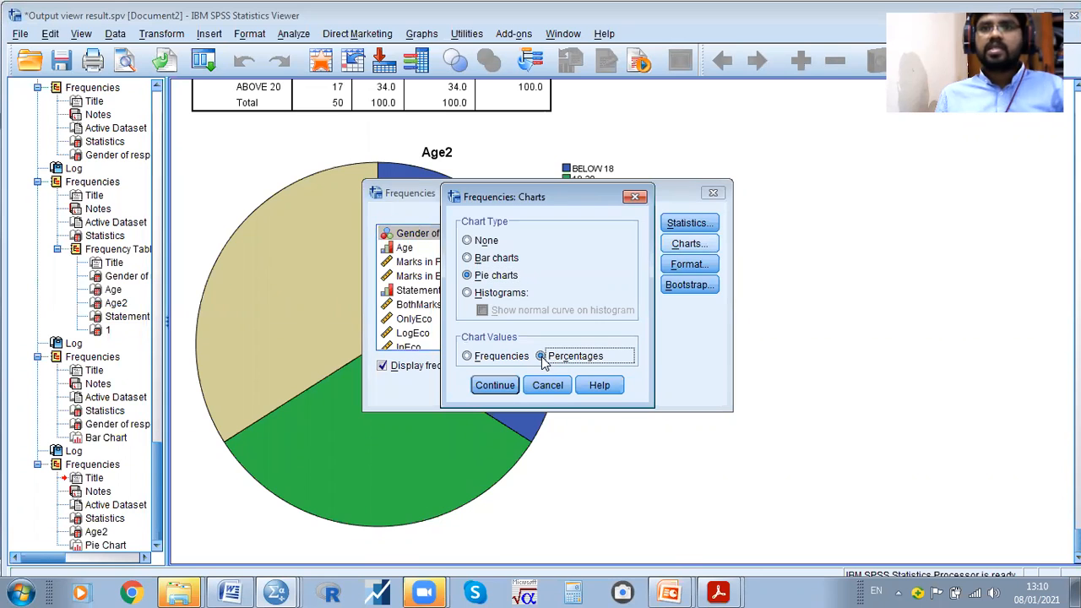
pyautogui.click(494, 385)
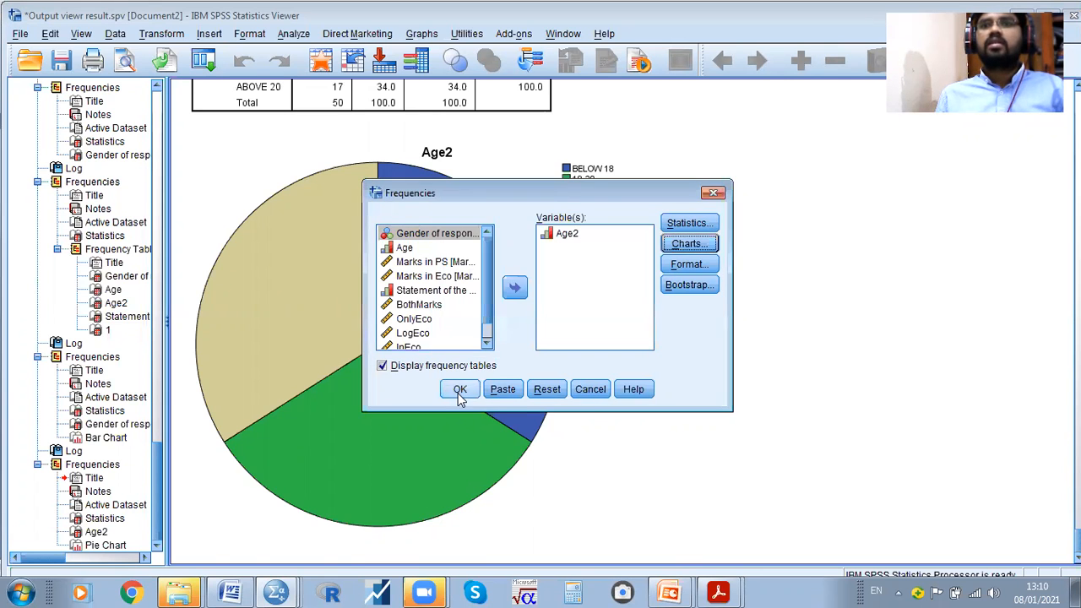
pyautogui.click(459, 397)
# Examine the new Age2 frequency table and pie chart, comparing the slices with the percentages of the three age groups
pyautogui.scroll(-5, 460, 262)
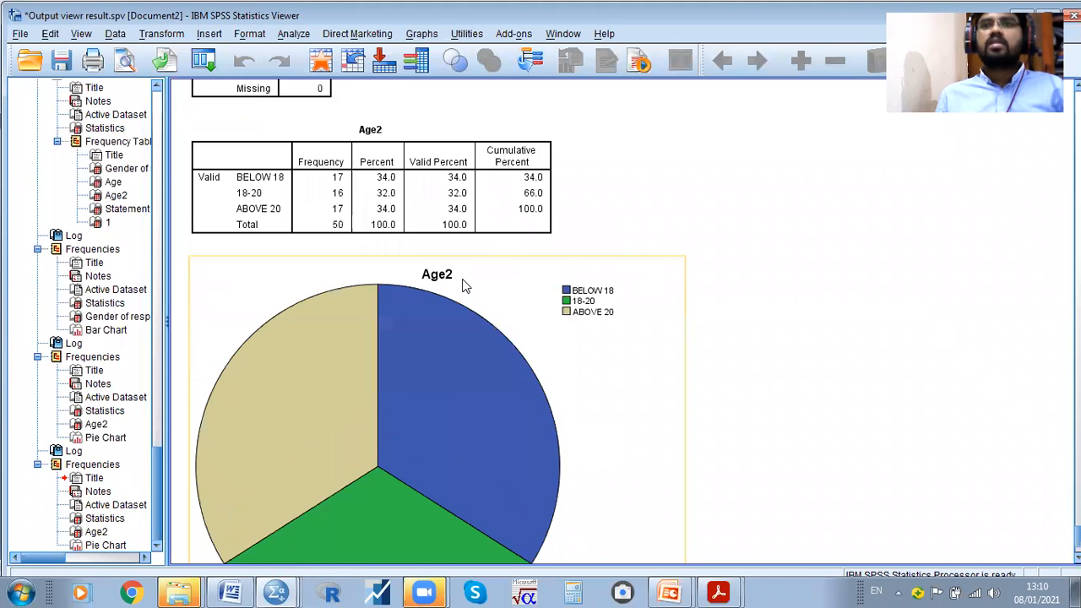
pyautogui.scroll(-3, 463, 285)
pyautogui.scroll(8, 462, 285)
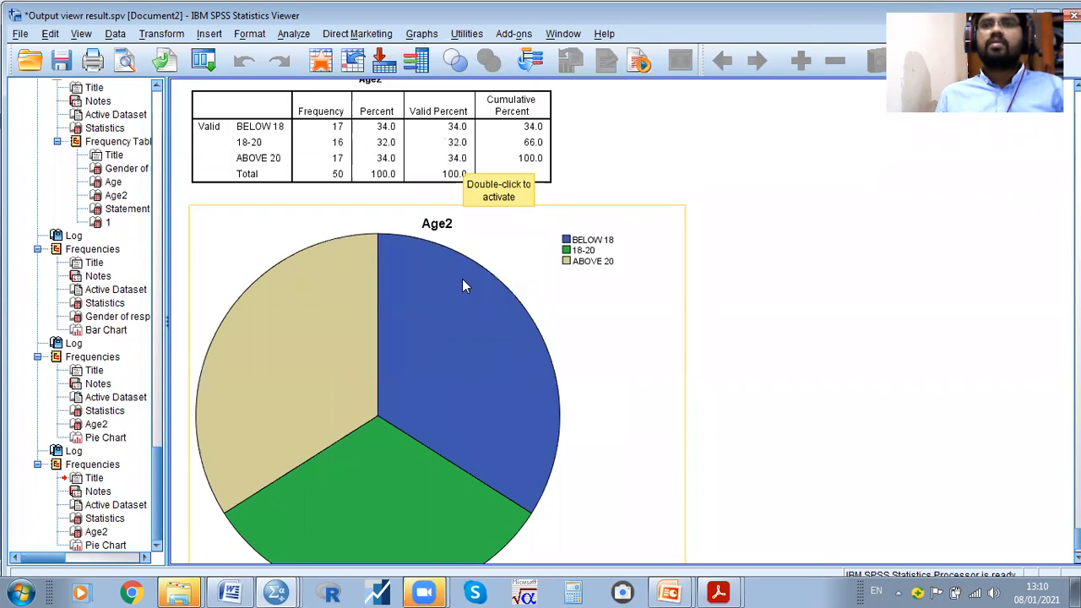
pyautogui.scroll(-8, 462, 285)
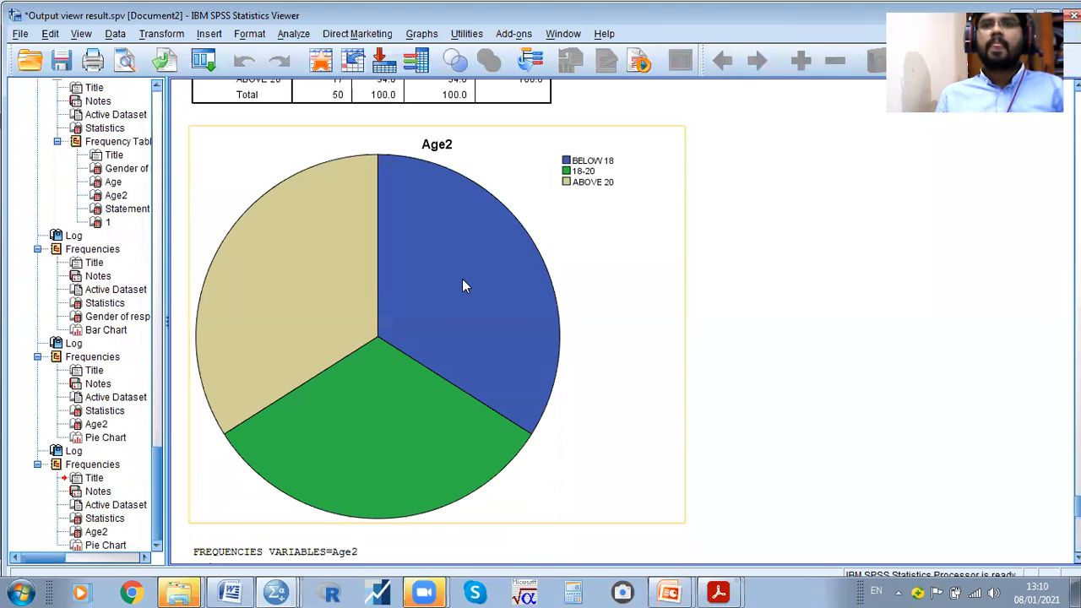
pyautogui.scroll(3, 462, 281)
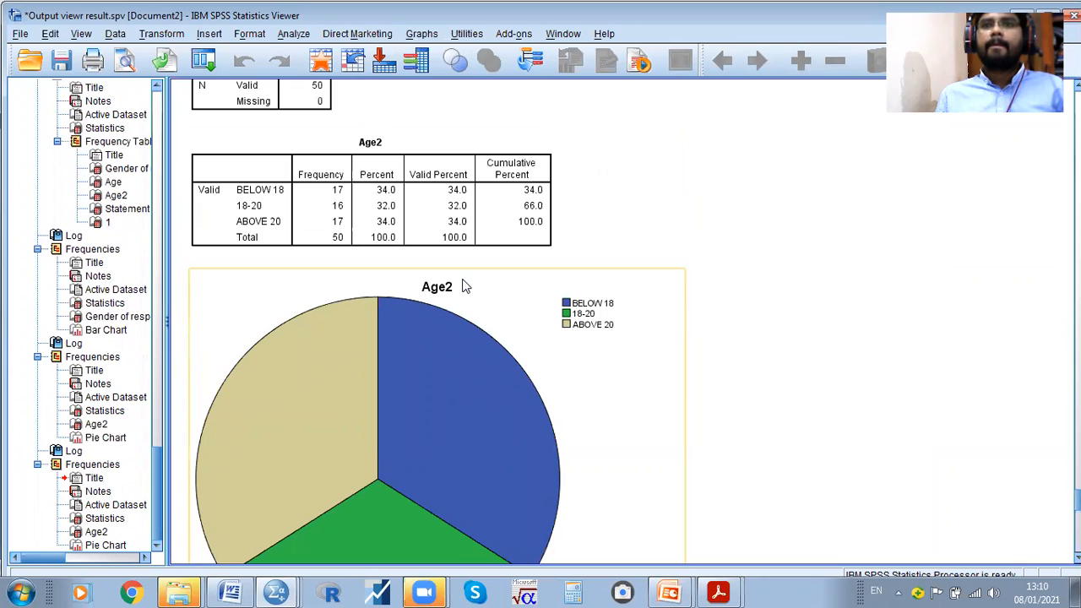
pyautogui.scroll(7, 470, 287)
pyautogui.scroll(-10, 470, 287)
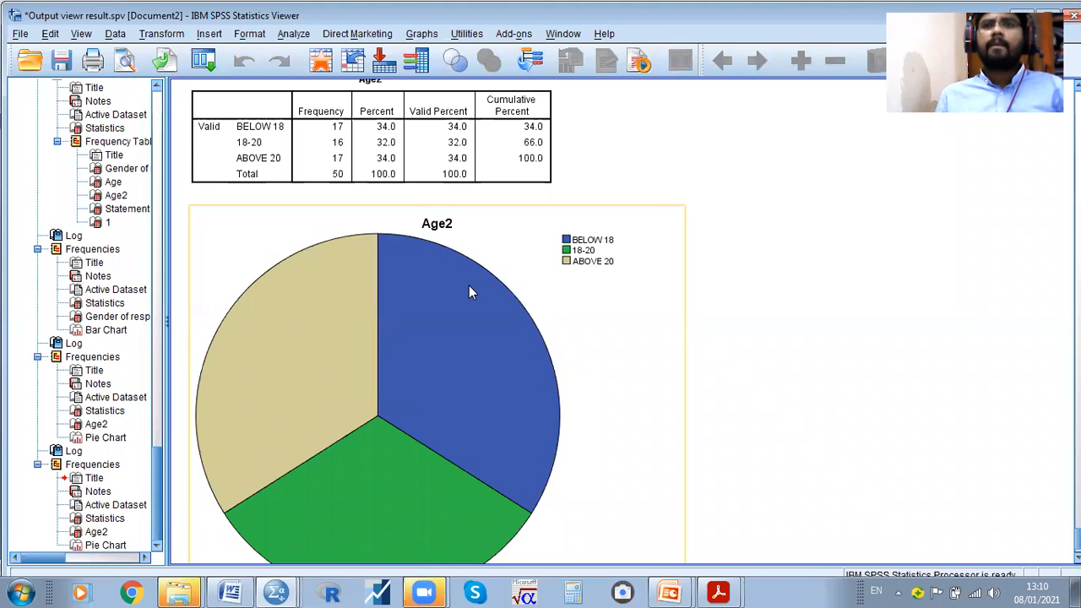
pyautogui.scroll(5, 470, 293)
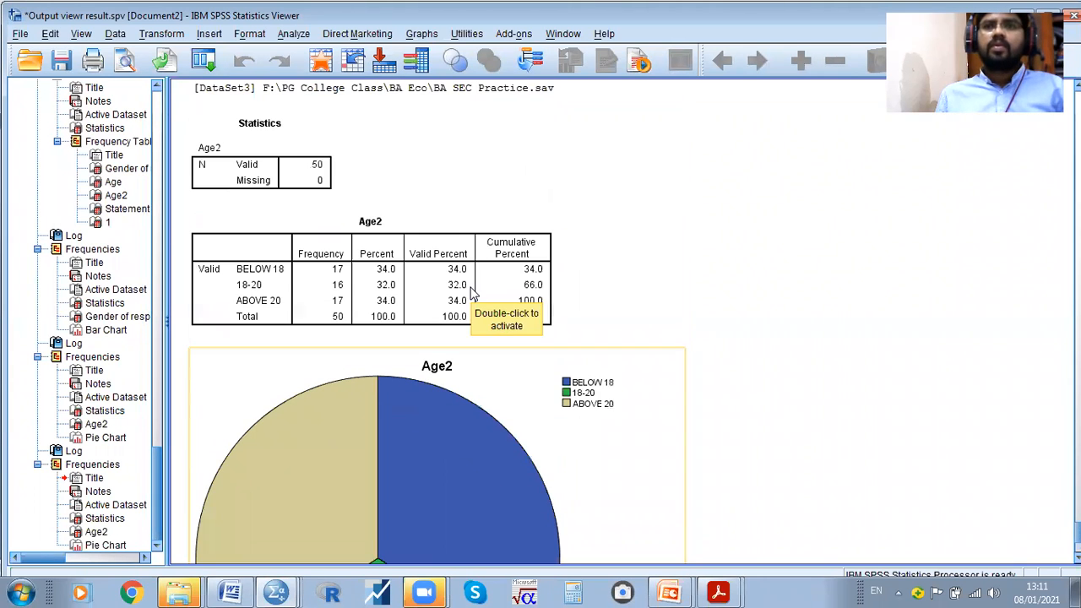
pyautogui.scroll(-5, 470, 294)
pyautogui.rightClick(487, 250)
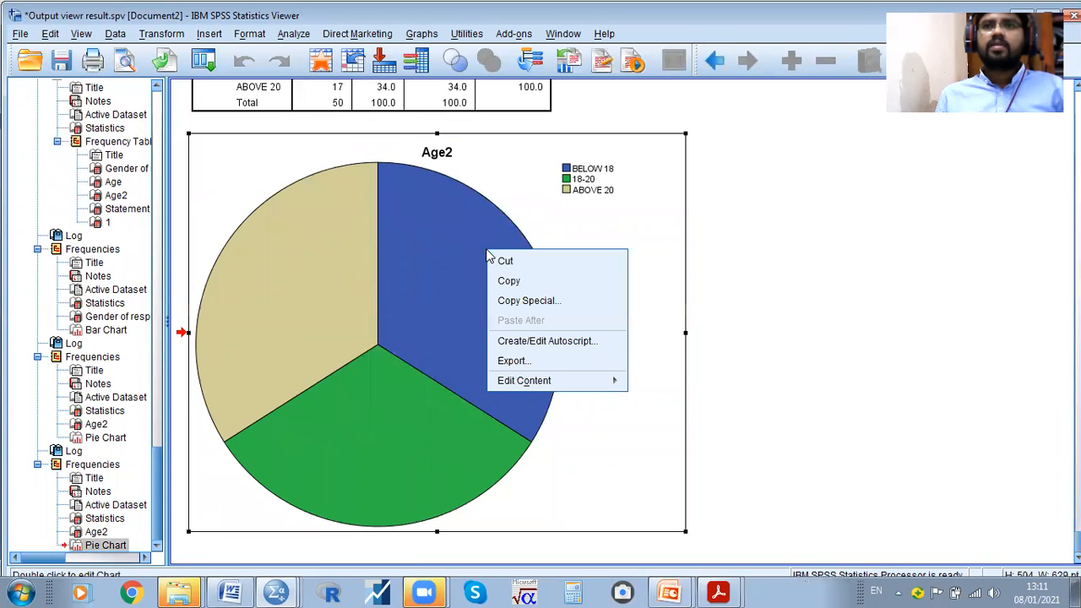
pyautogui.click(617, 246)
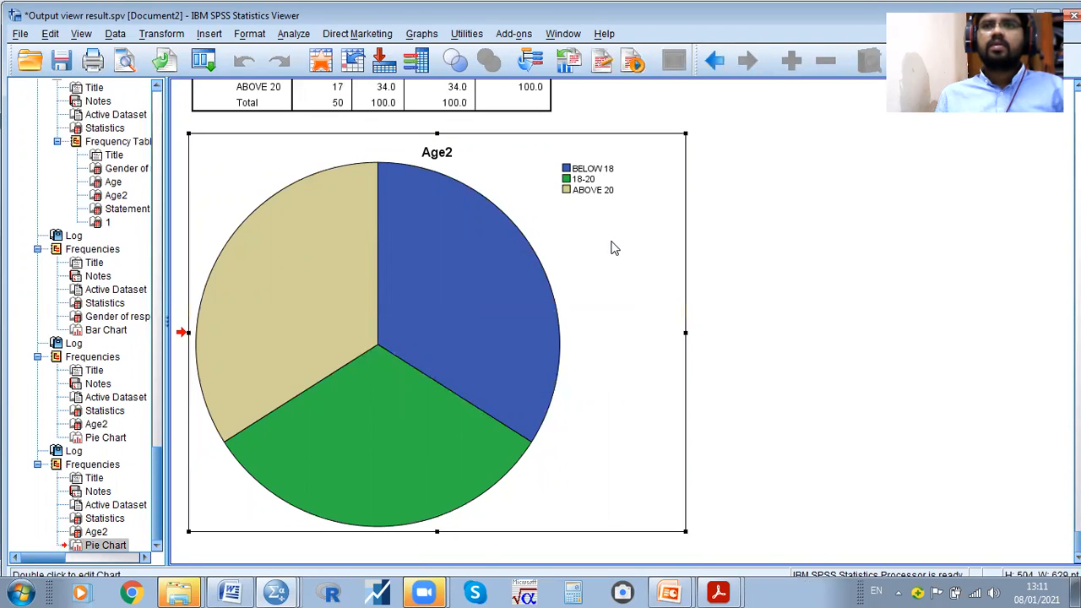
pyautogui.scroll(3, 447, 261)
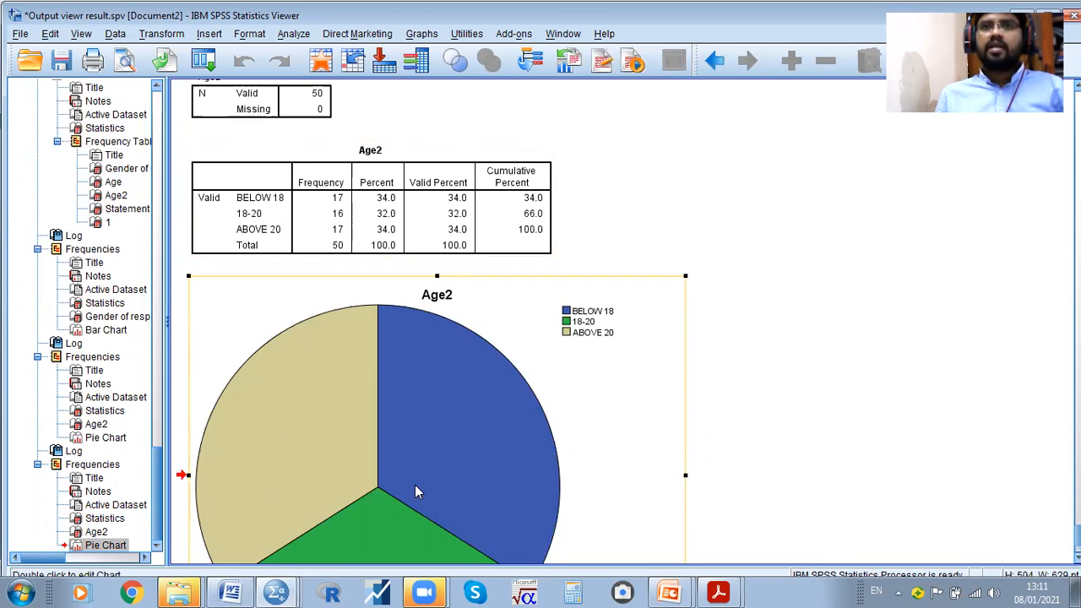
pyautogui.scroll(-1, 414, 492)
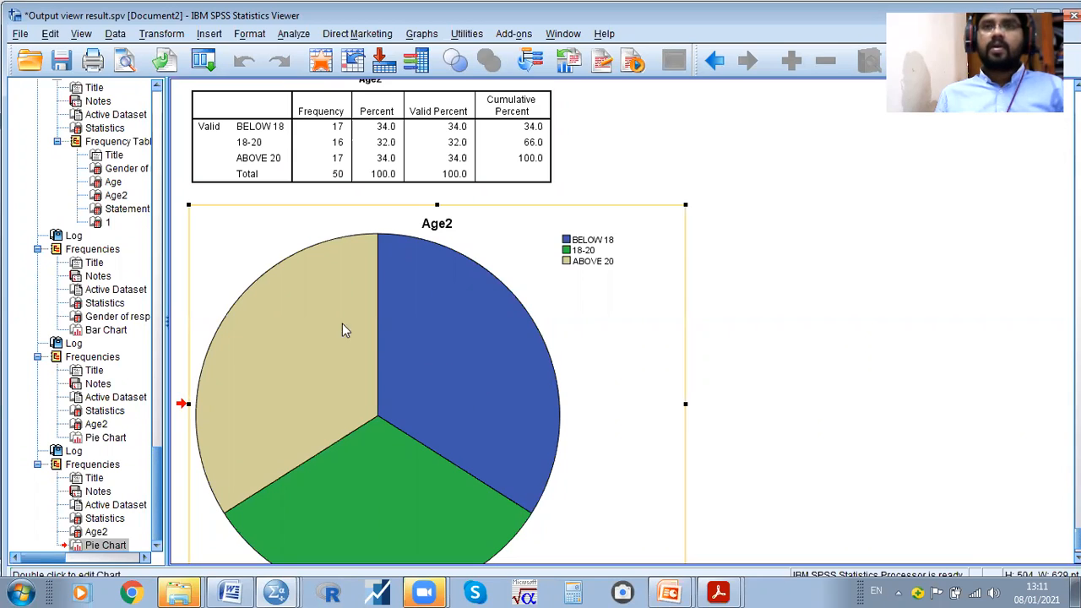
pyautogui.scroll(-2, 405, 340)
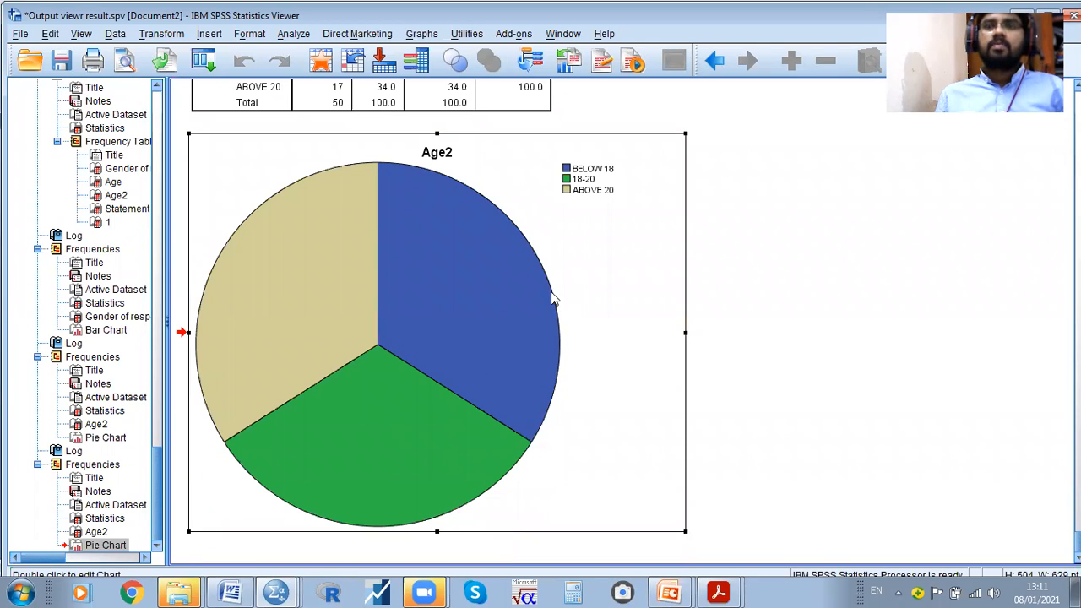
# Rerun the Age2 Frequencies analysis with histograms as the chart type
pyautogui.click(297, 35)
pyautogui.moveTo(437, 76)
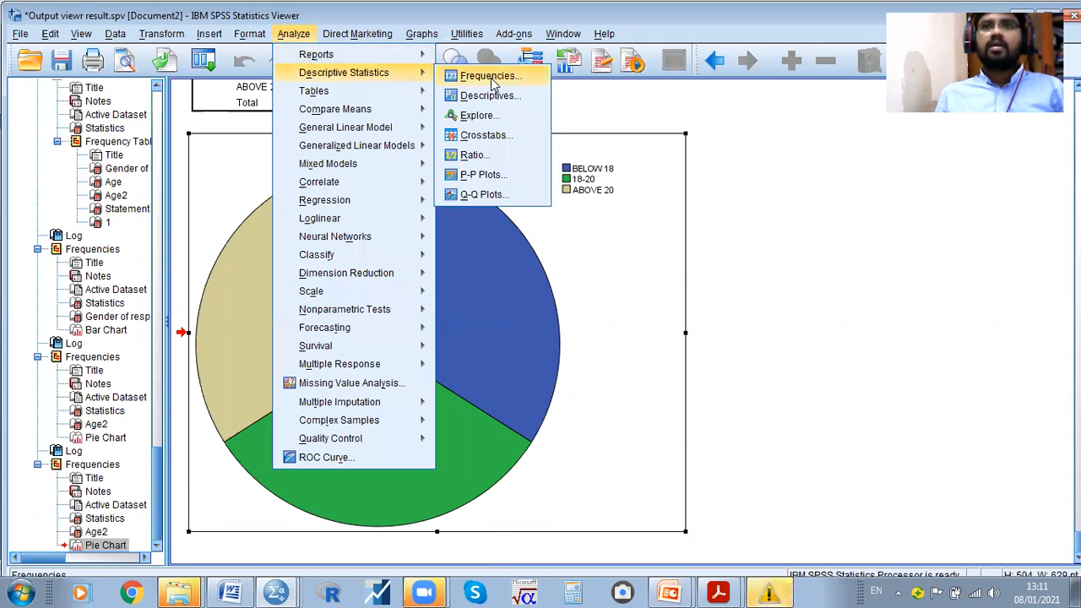
pyautogui.click(477, 76)
pyautogui.click(688, 244)
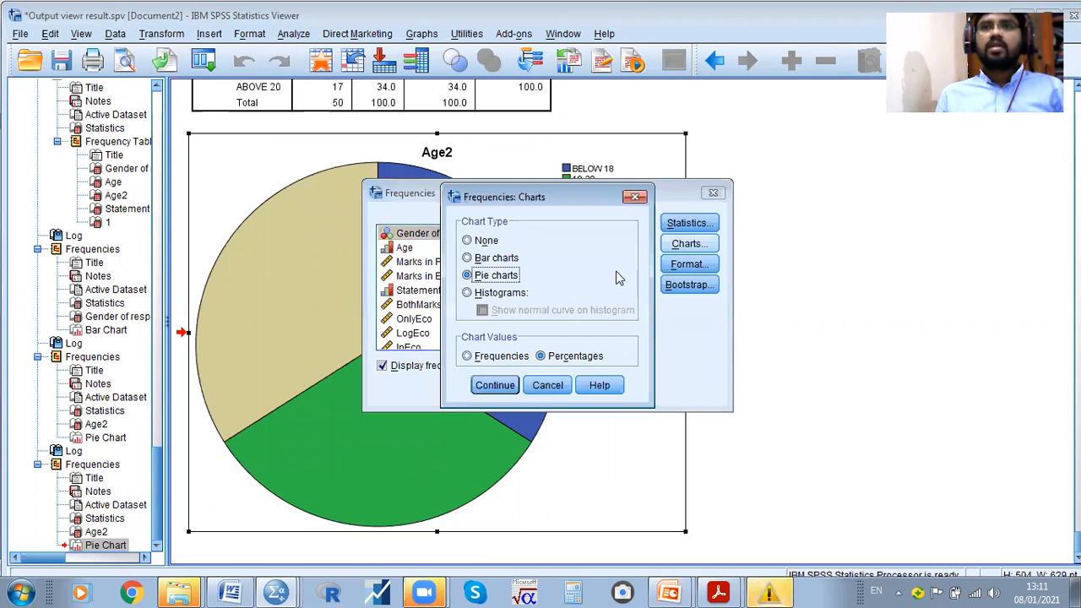
pyautogui.click(506, 293)
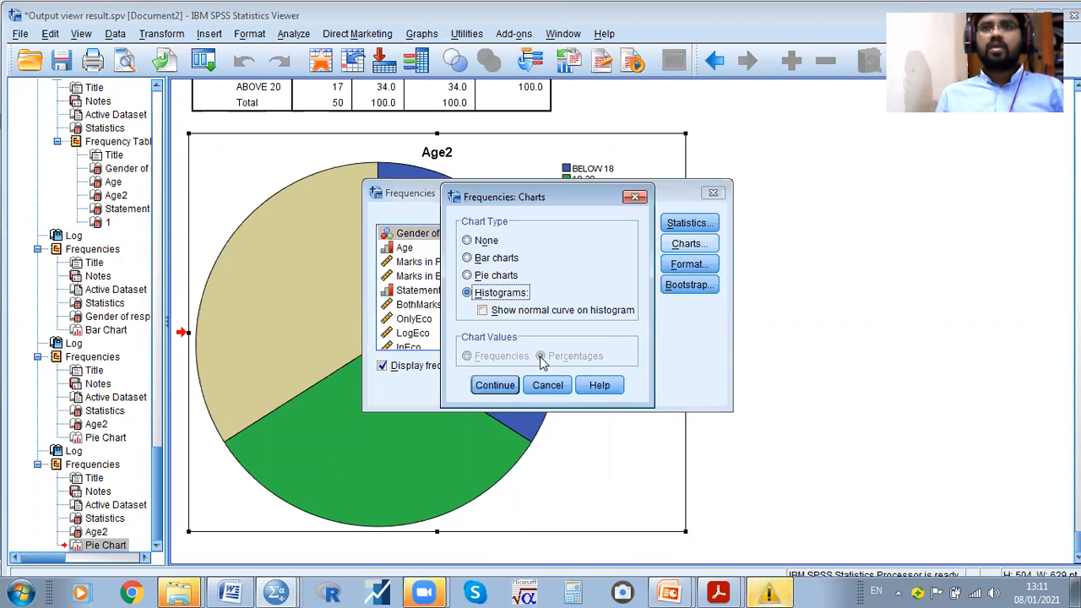
pyautogui.click(501, 386)
pyautogui.click(460, 389)
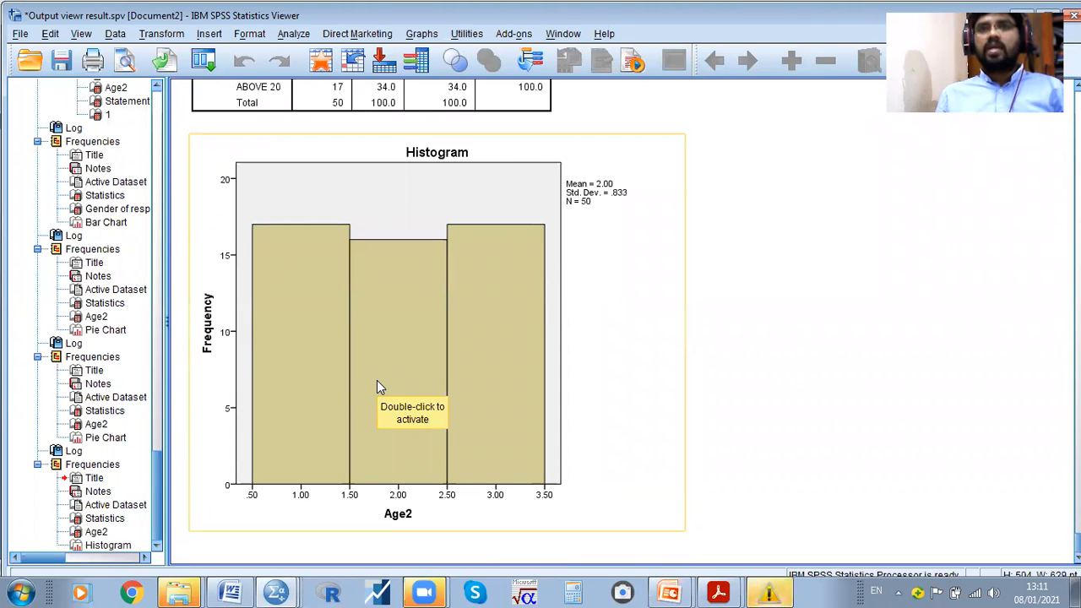
# Compare the Age2 histogram with the earlier Age2 pie charts and gender bar chart, checking the chart options of the Frequencies analysis
pyautogui.scroll(5, 378, 383)
pyautogui.scroll(20, 378, 385)
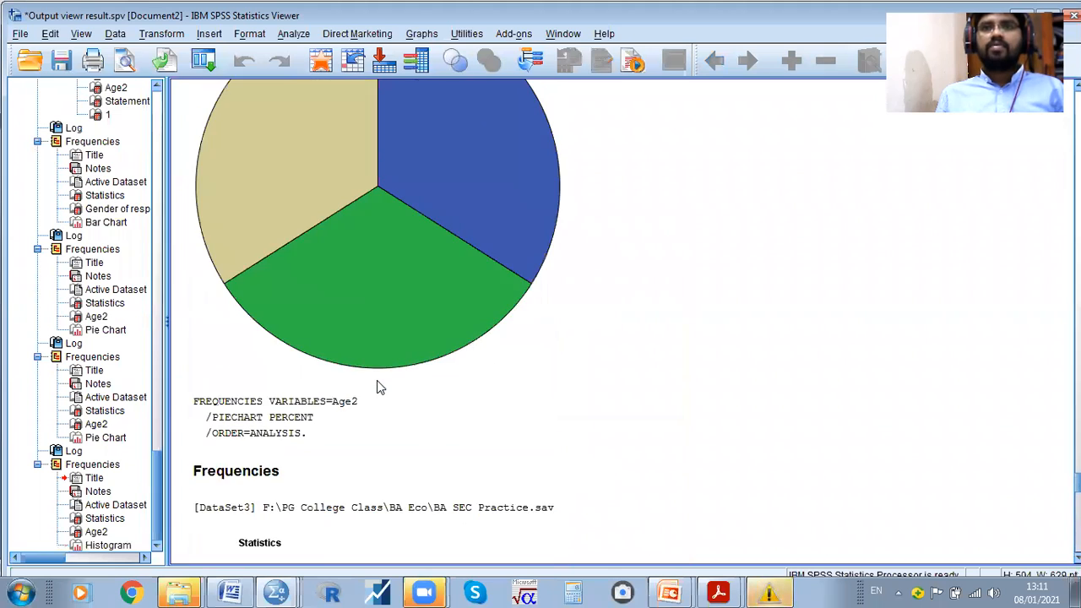
pyautogui.scroll(12, 377, 381)
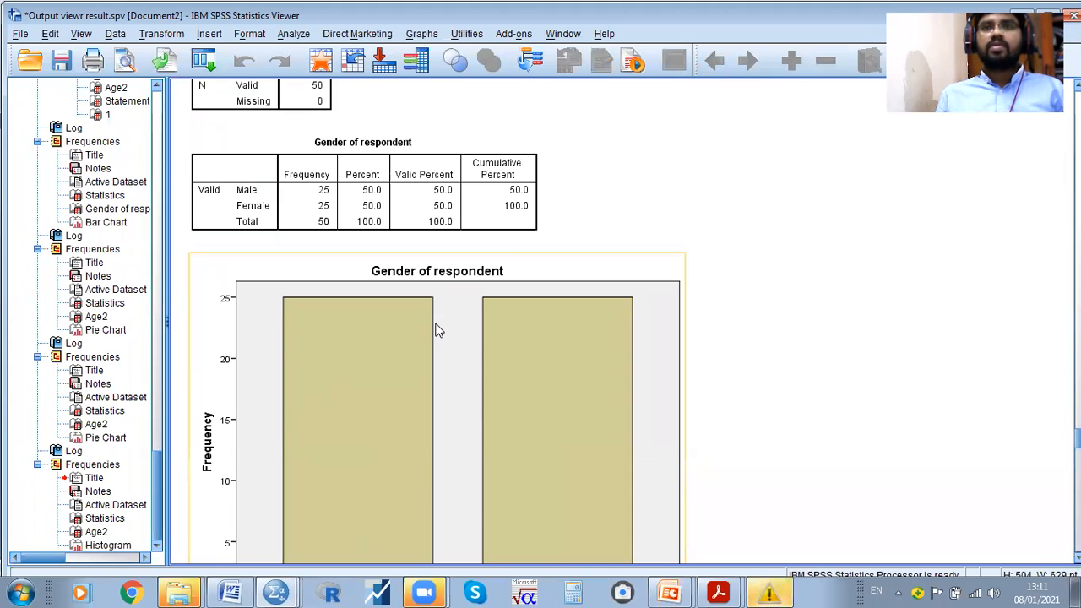
pyautogui.click(293, 34)
pyautogui.moveTo(363, 73)
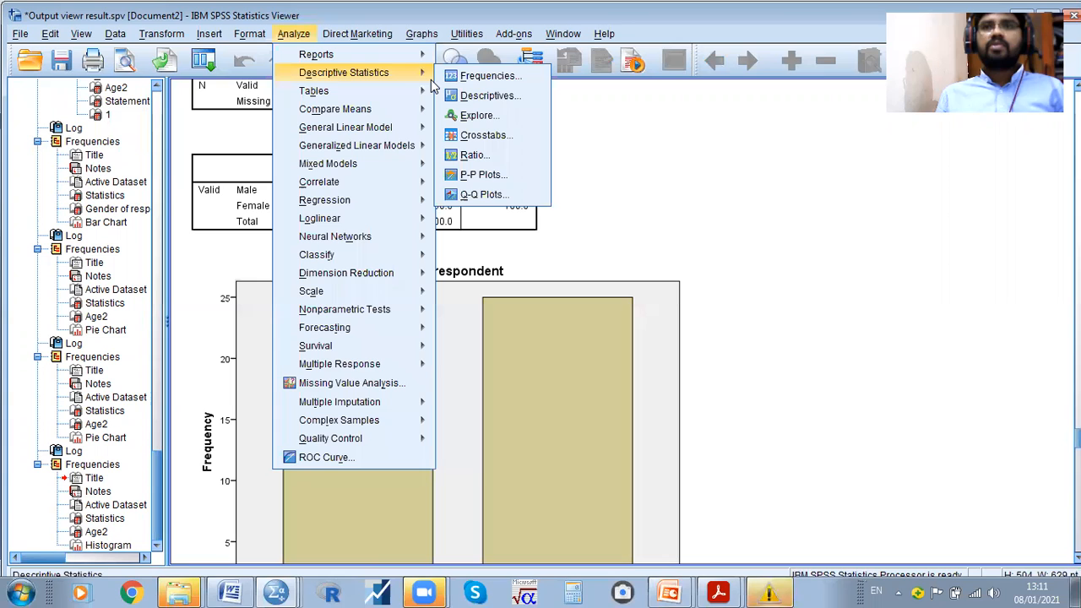
pyautogui.click(490, 76)
pyautogui.click(690, 243)
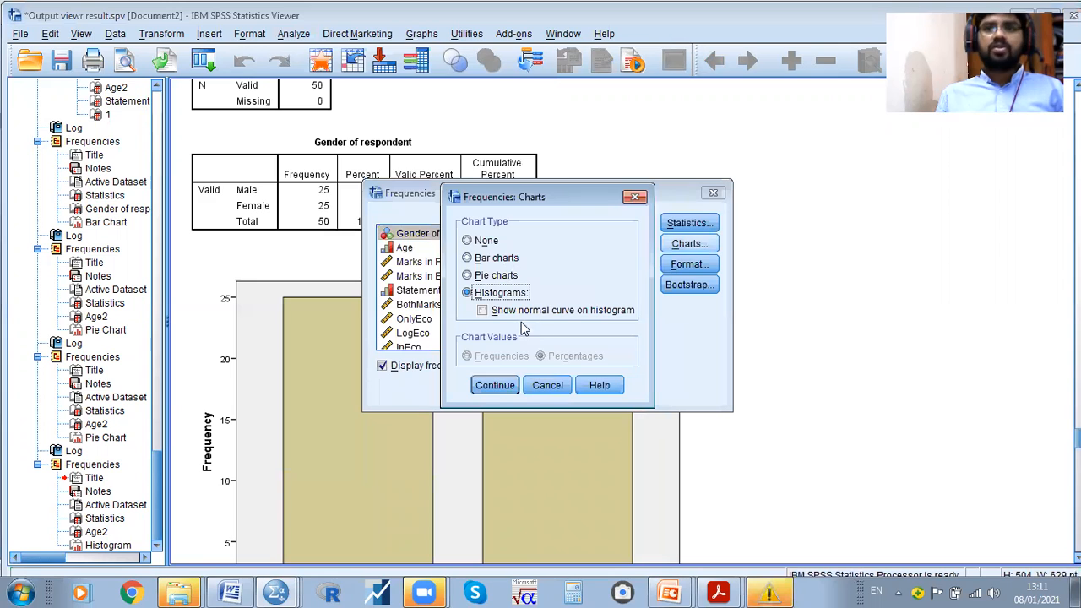
pyautogui.click(495, 386)
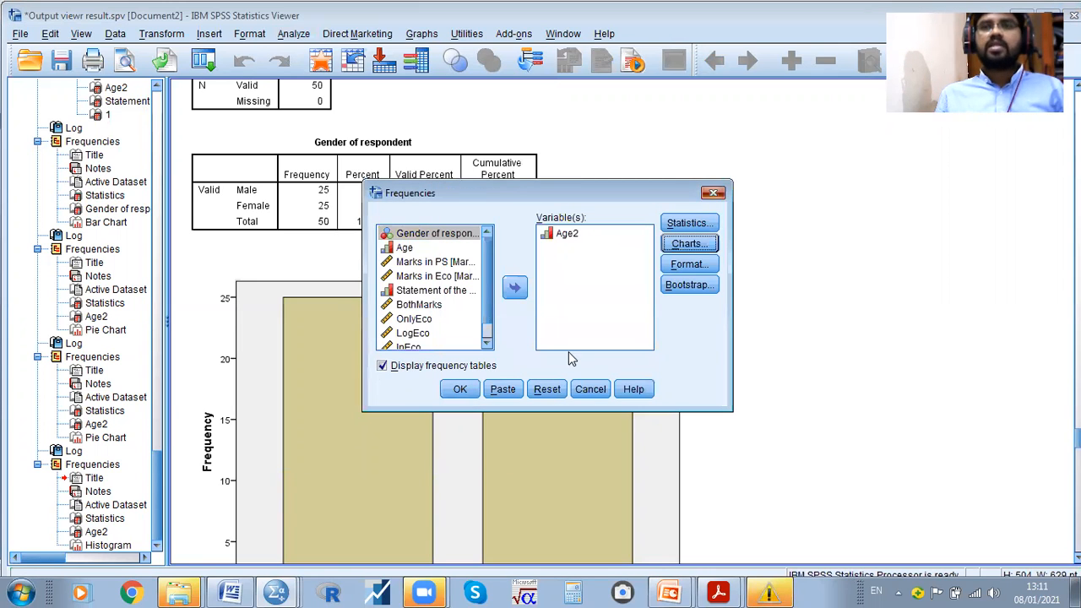
pyautogui.click(459, 389)
pyautogui.scroll(-5, 469, 363)
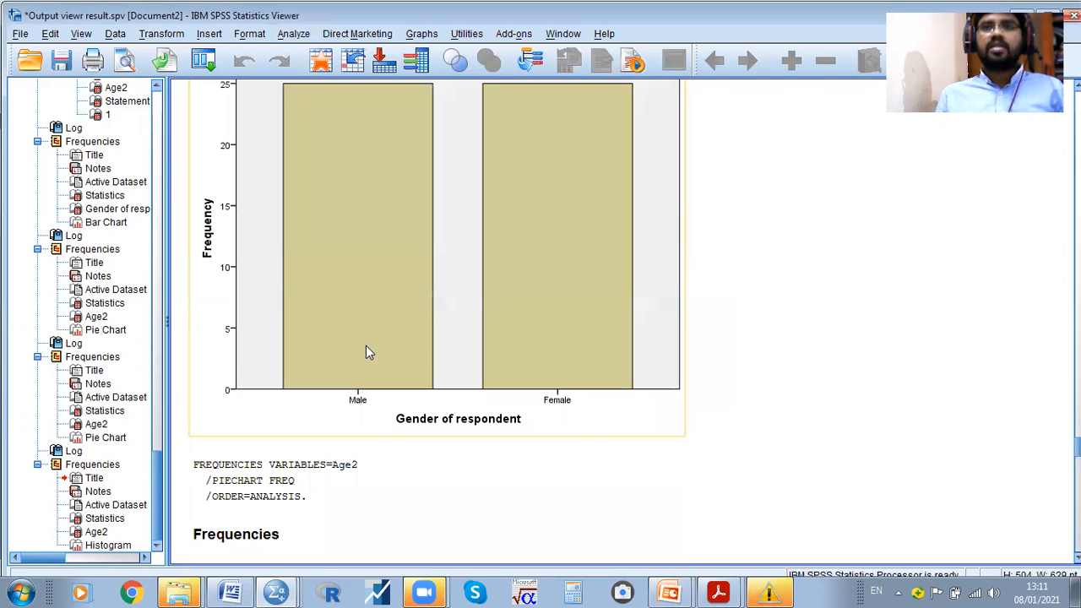
pyautogui.scroll(-10, 530, 347)
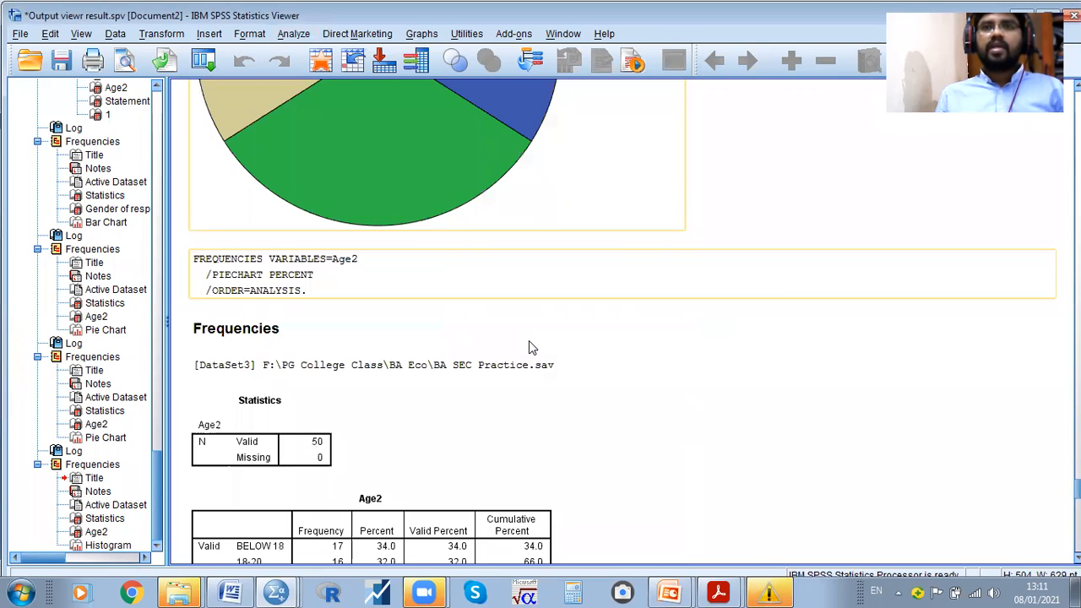
pyautogui.scroll(-10, 532, 347)
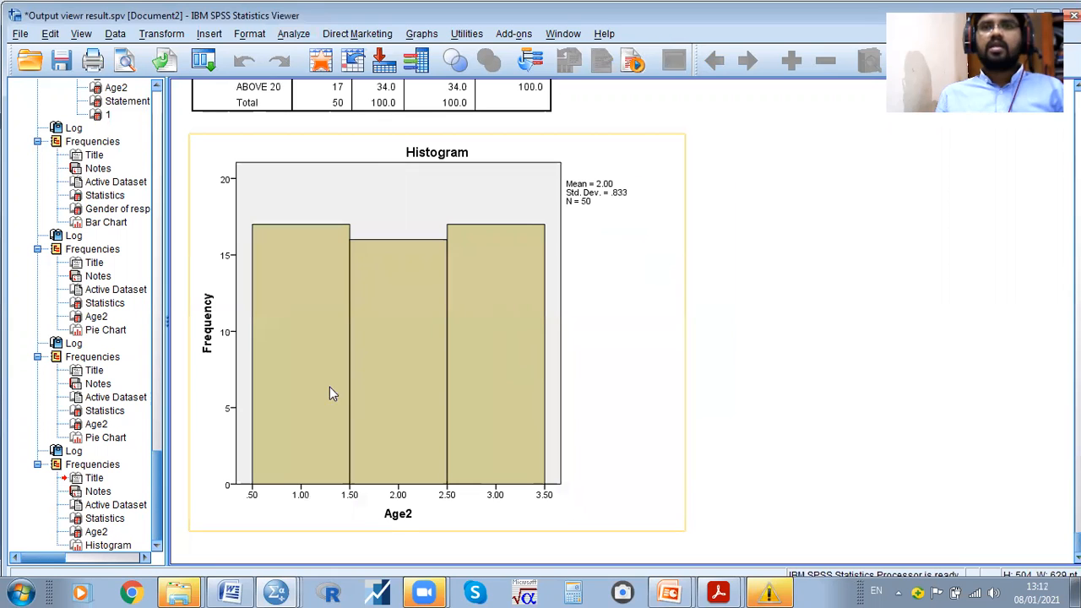
# Reopen the Frequencies analysis and replace Age2 with Gender of respondent as the analysed variable
pyautogui.click(282, 38)
pyautogui.moveTo(404, 74)
pyautogui.click(475, 78)
pyautogui.click(517, 287)
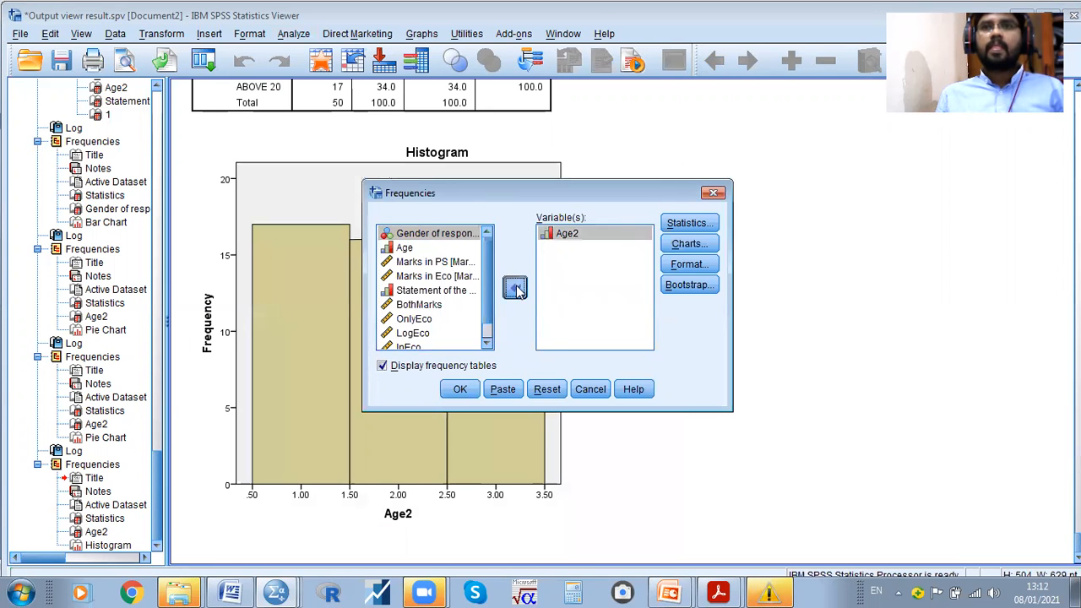
pyautogui.click(515, 287)
# Run the gender analysis with a histogram and compare it with the Age2 frequency output above
pyautogui.click(688, 243)
pyautogui.click(508, 313)
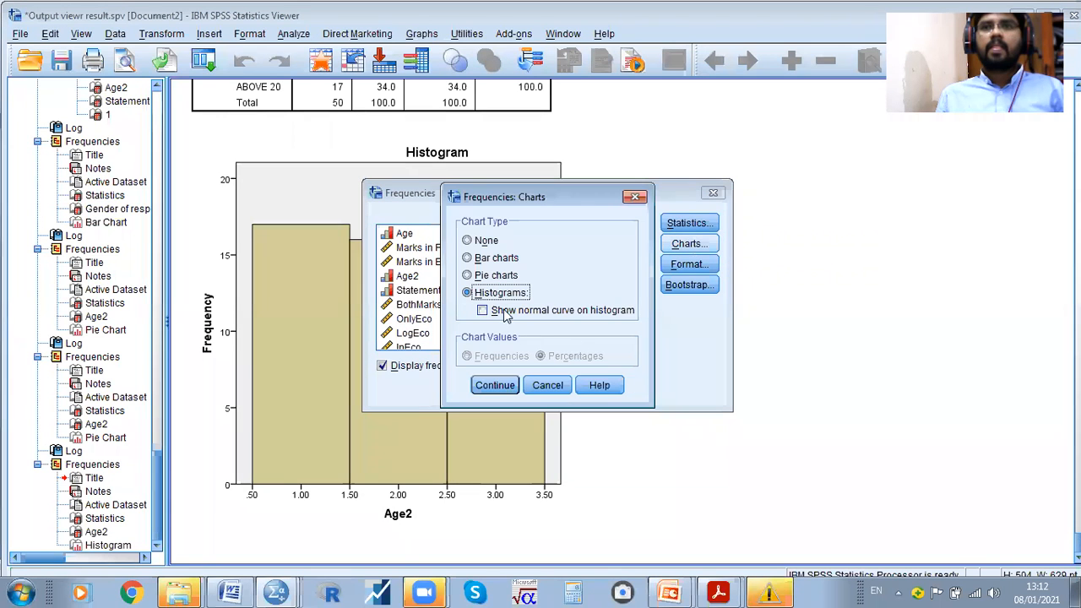
pyautogui.click(496, 390)
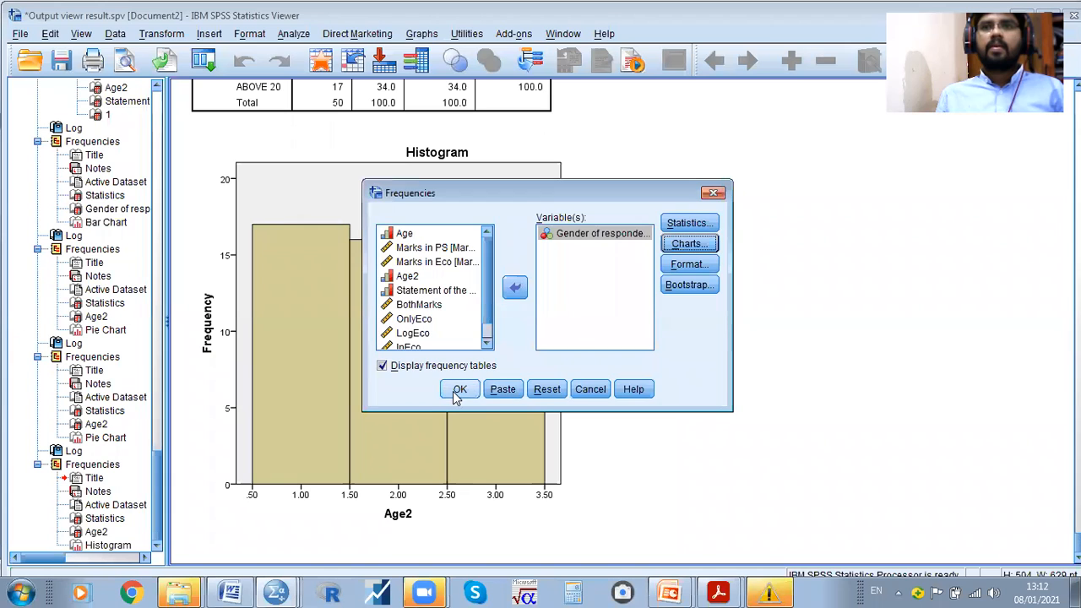
pyautogui.click(458, 390)
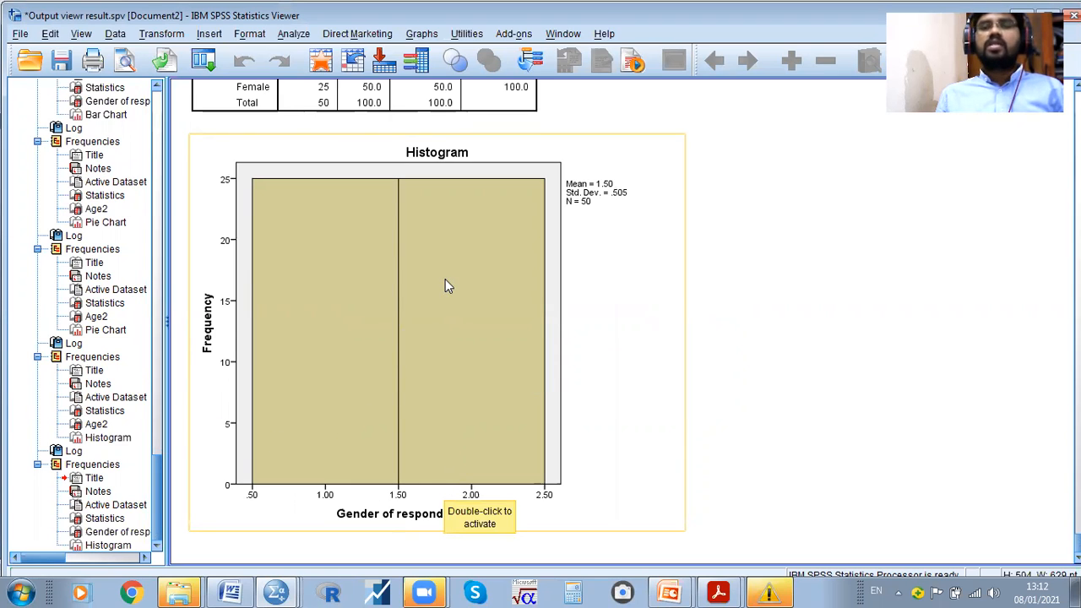
pyautogui.scroll(15, 447, 332)
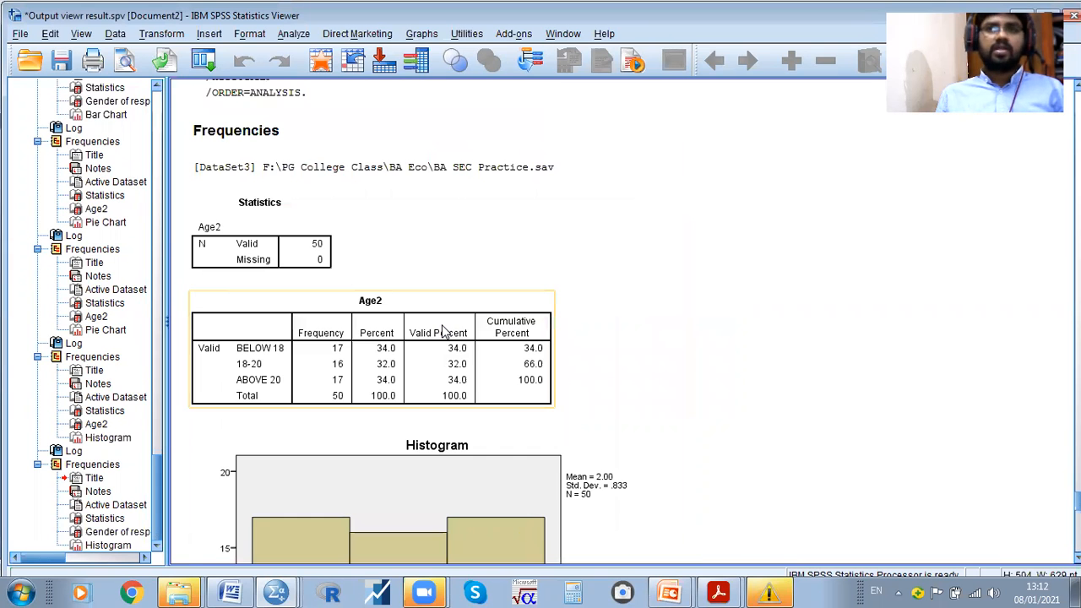
pyautogui.scroll(-15, 443, 329)
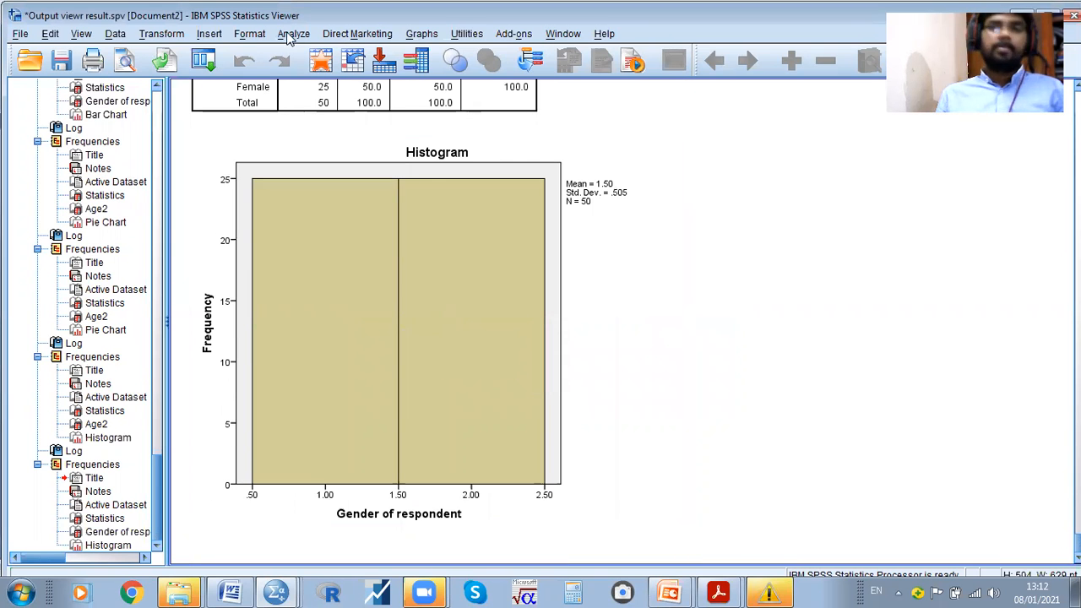
# Reopen the Frequencies analysis and replace Gender of respondent with Marks in Eco as the analysed variable
pyautogui.click(292, 33)
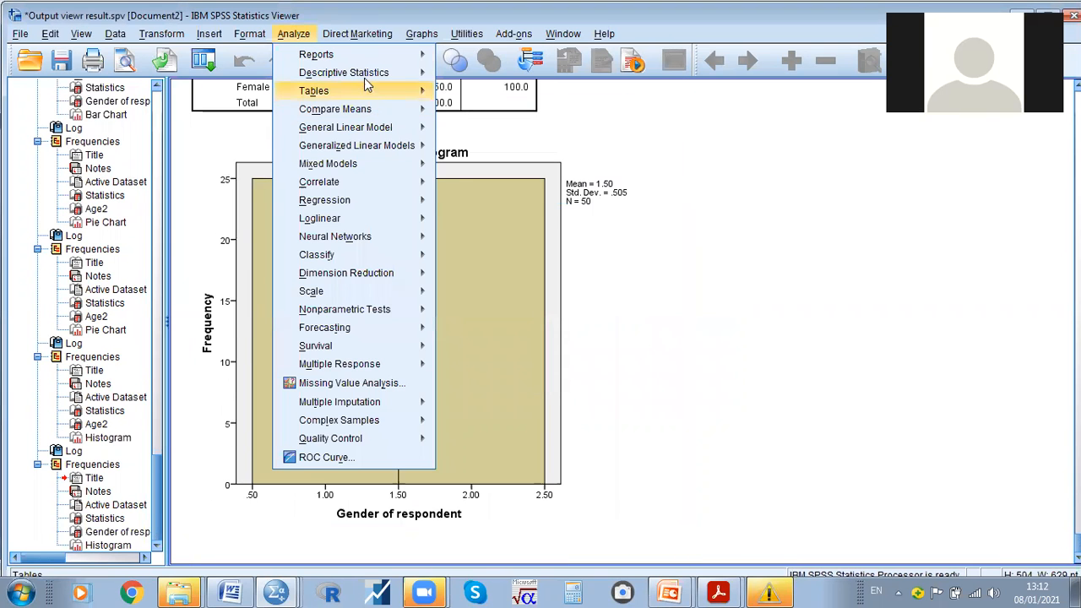
pyautogui.moveTo(365, 76)
pyautogui.click(473, 74)
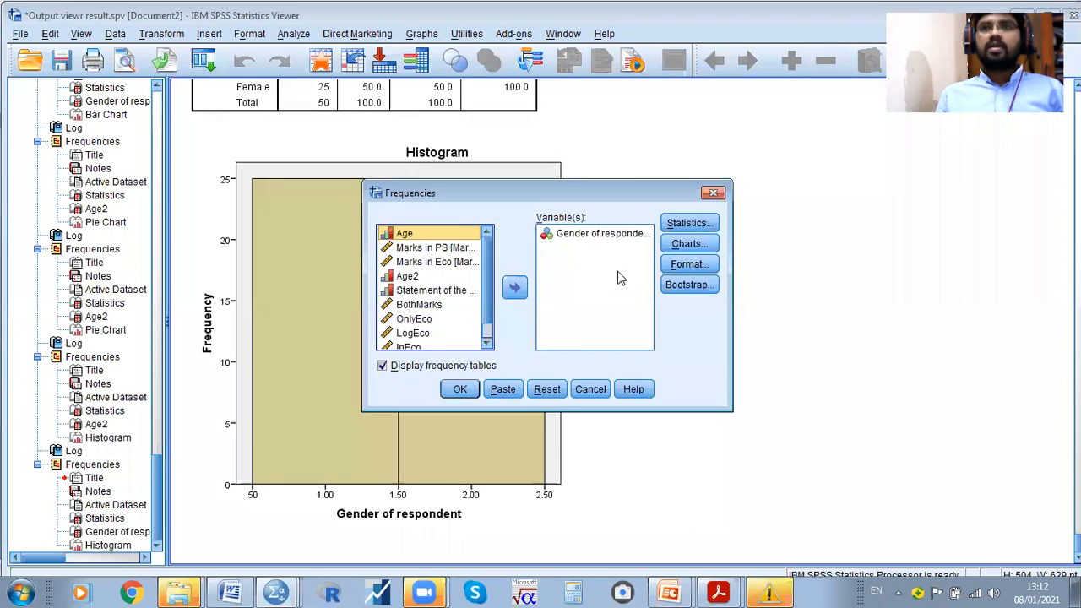
pyautogui.click(427, 250)
pyautogui.click(436, 262)
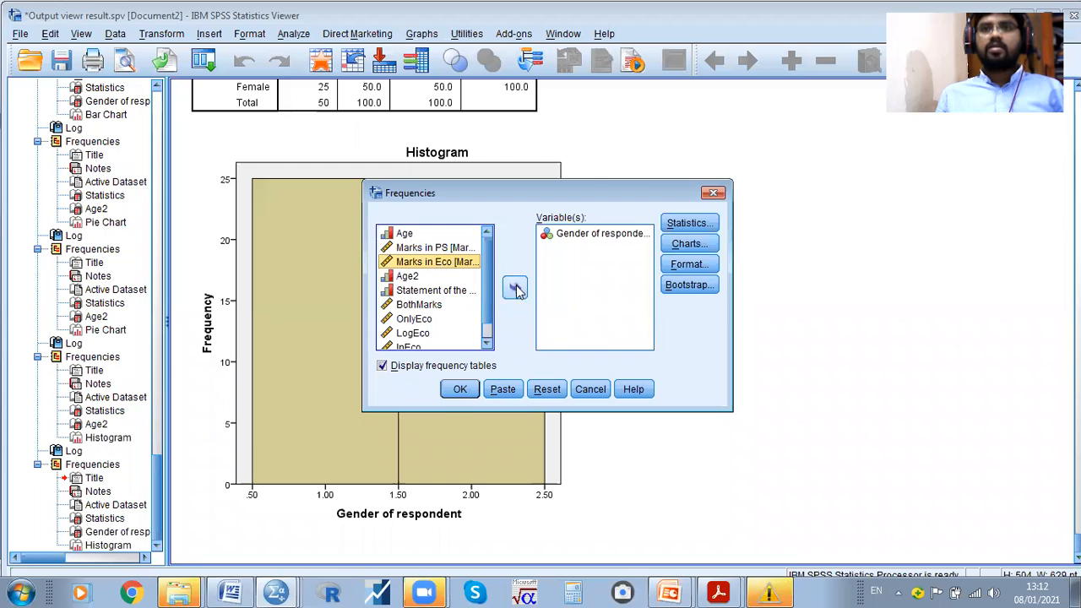
pyautogui.click(515, 287)
pyautogui.click(583, 233)
pyautogui.click(514, 287)
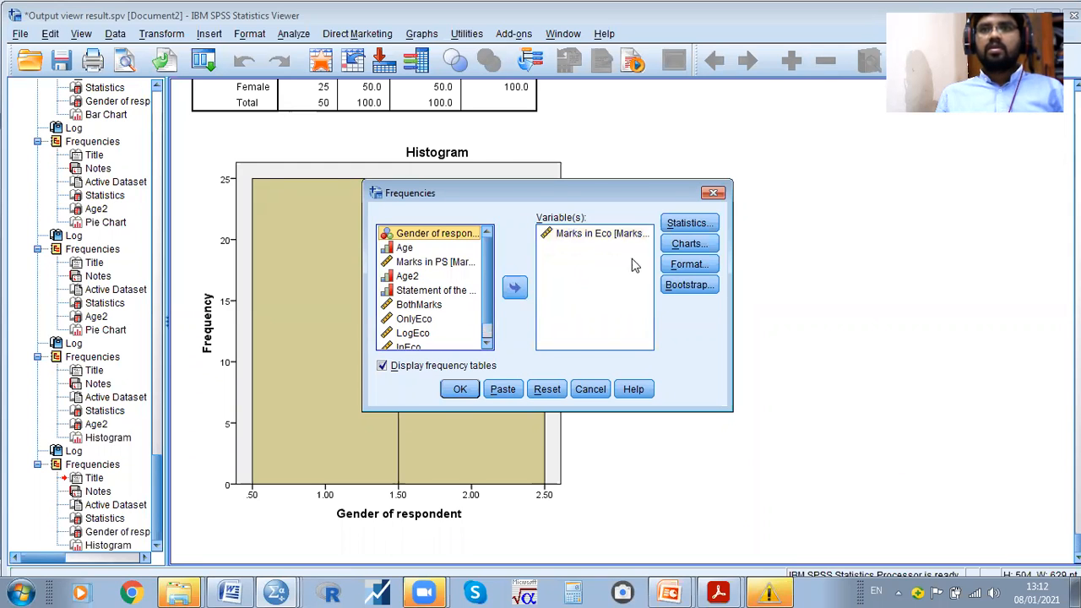
# Switch the Marks in Eco analysis to bar charts with frequencies as the chart values and run it
pyautogui.click(688, 247)
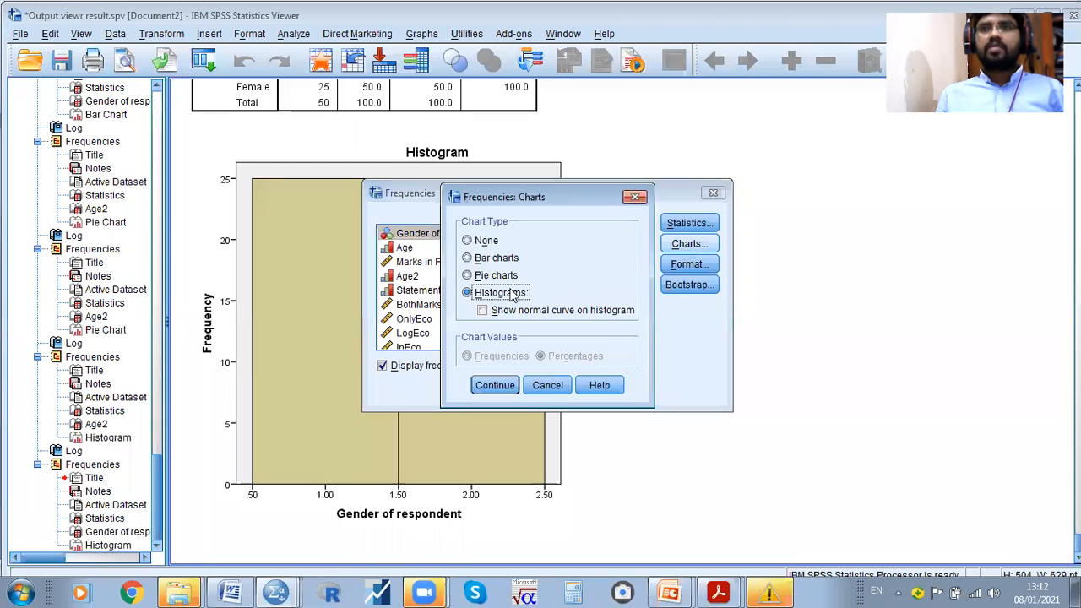
pyautogui.click(486, 258)
pyautogui.click(505, 385)
pyautogui.click(684, 244)
pyautogui.click(500, 356)
pyautogui.click(495, 385)
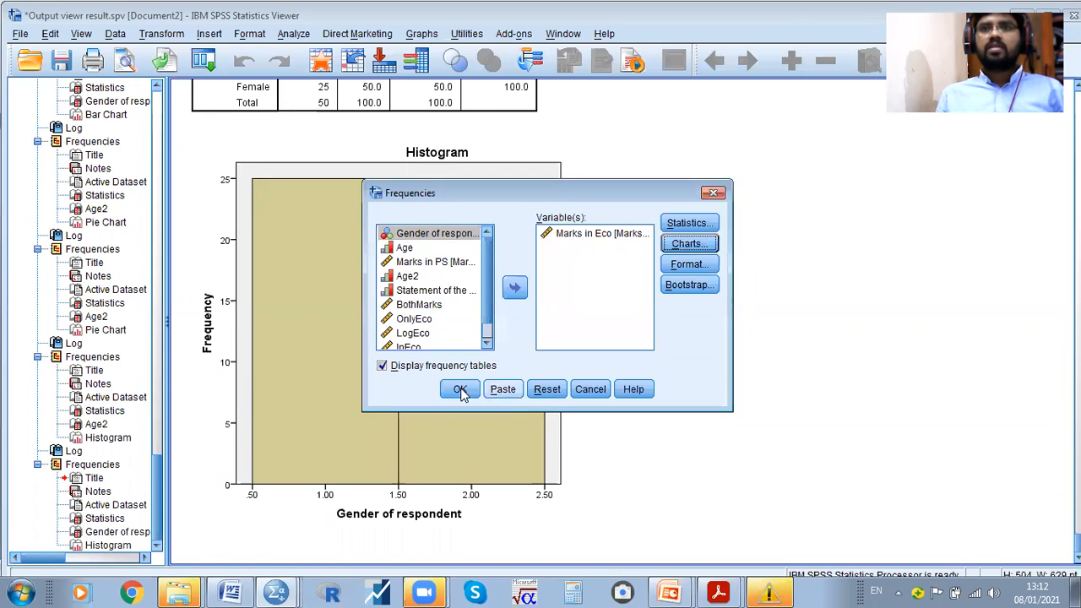
pyautogui.click(459, 387)
# Examine the Marks in Eco frequency table and bar chart, comparing how often each mark occurs
pyautogui.scroll(2, 441, 299)
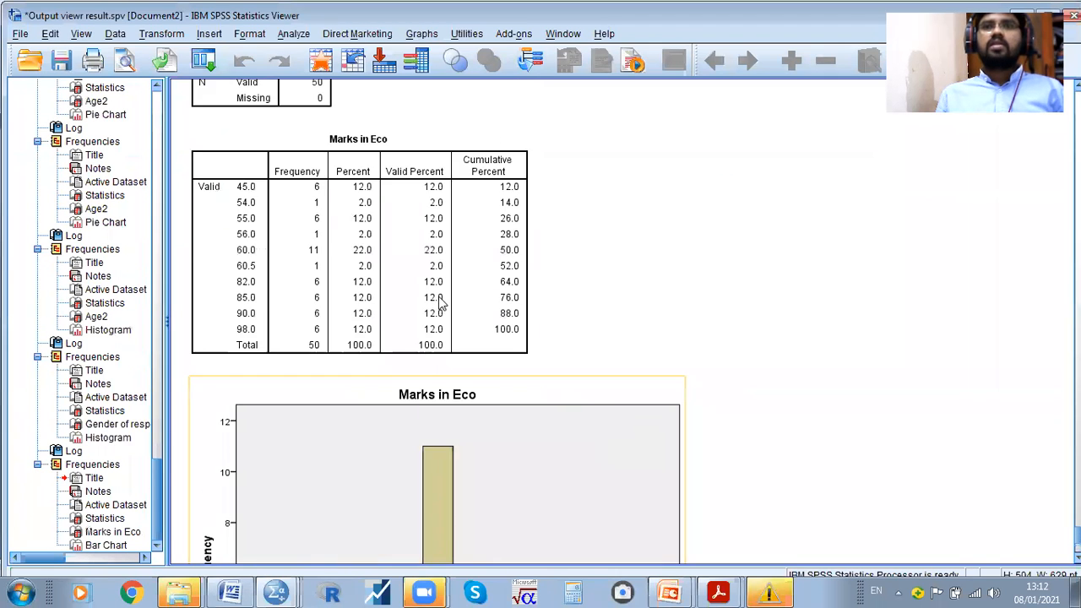
pyautogui.scroll(-4, 414, 367)
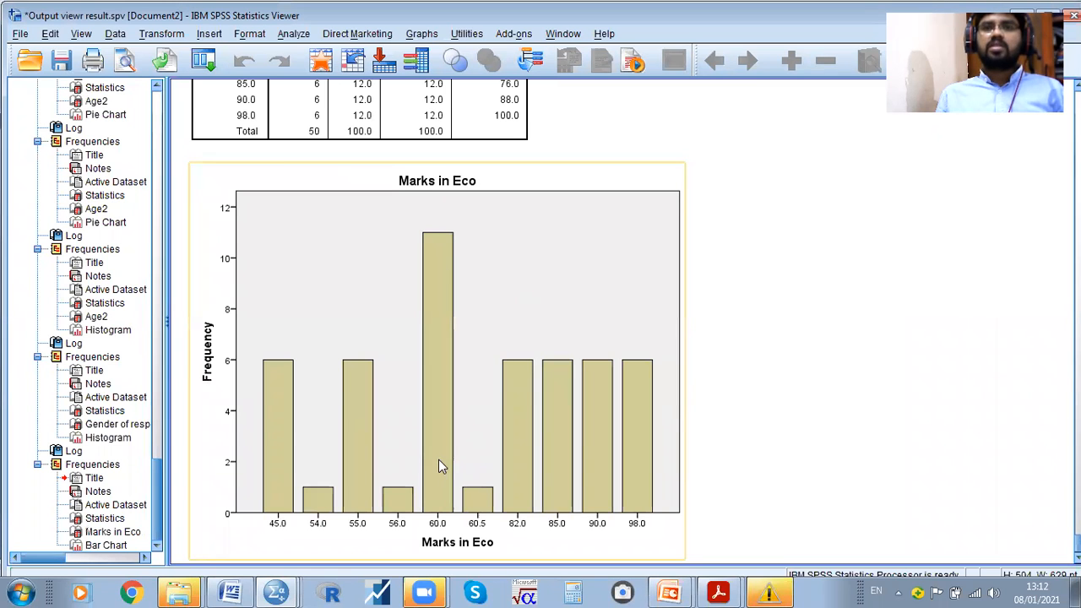
pyautogui.scroll(-1, 440, 461)
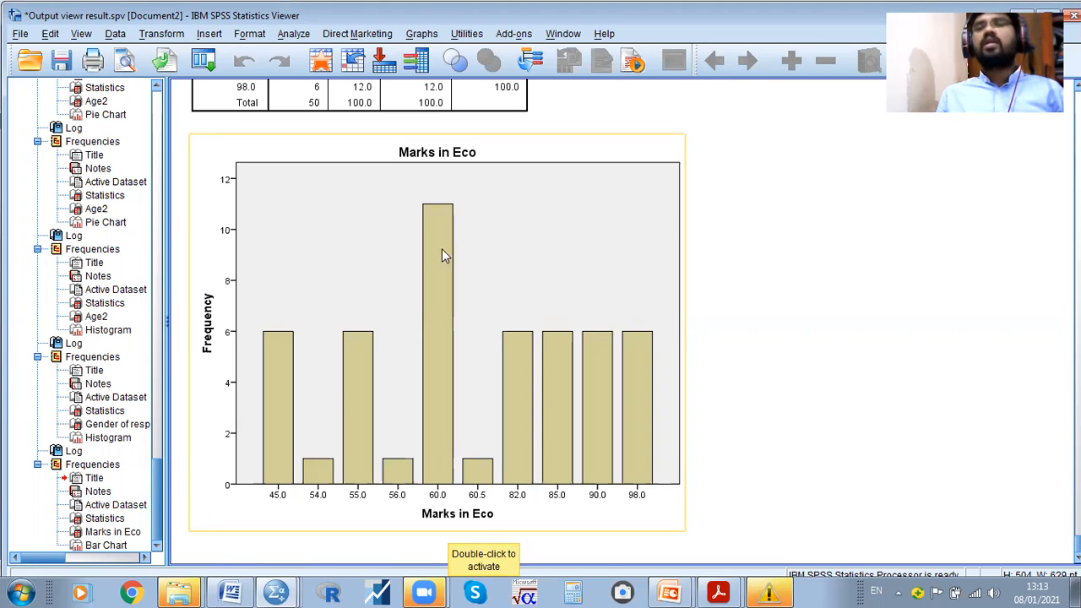
pyautogui.click(936, 446)
pyautogui.click(572, 411)
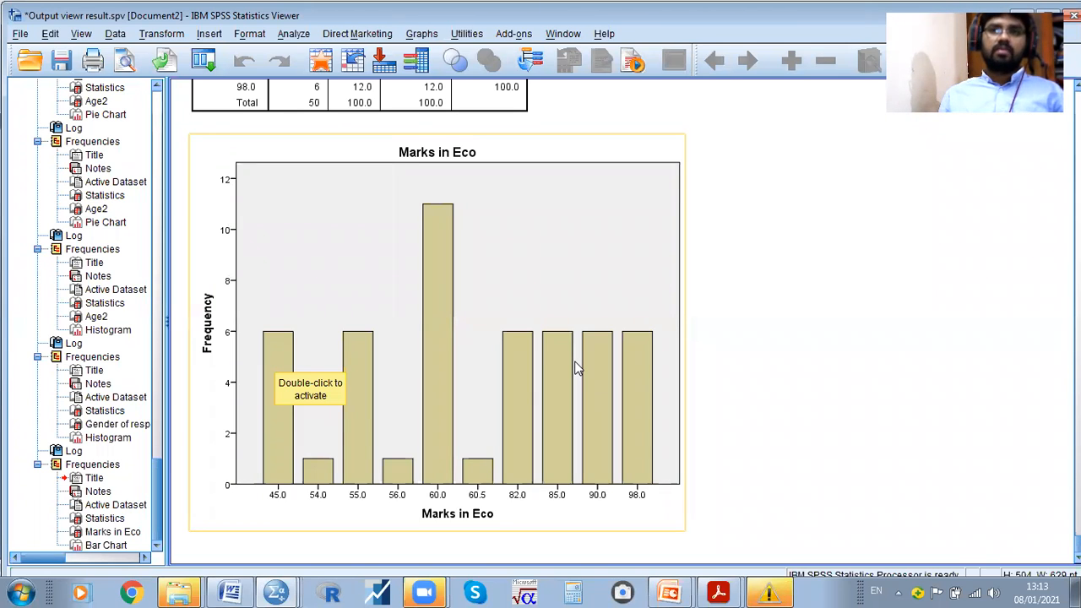
pyautogui.click(414, 128)
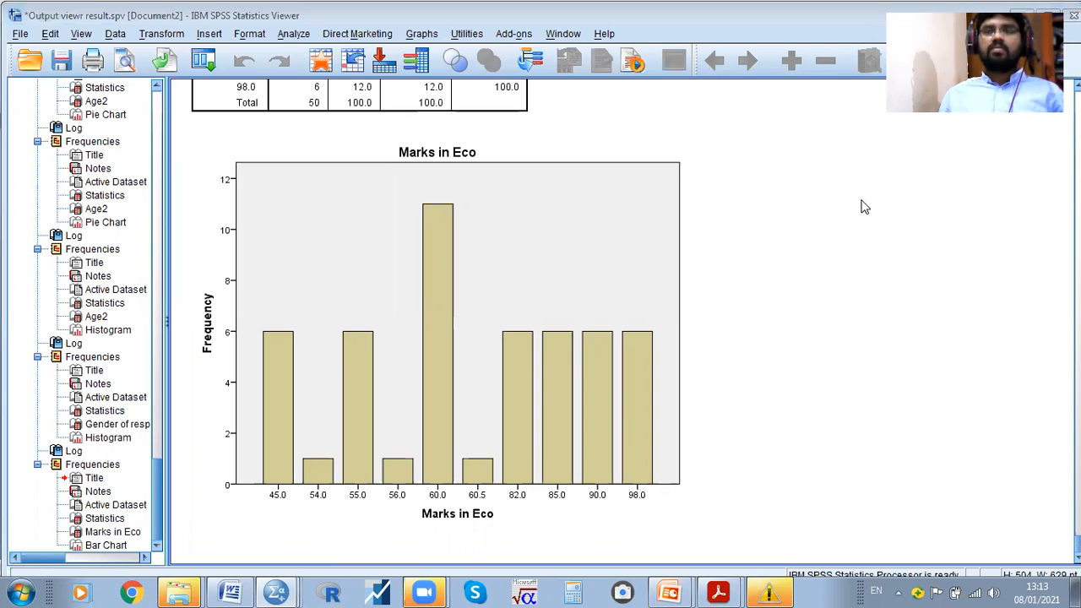
pyautogui.click(311, 35)
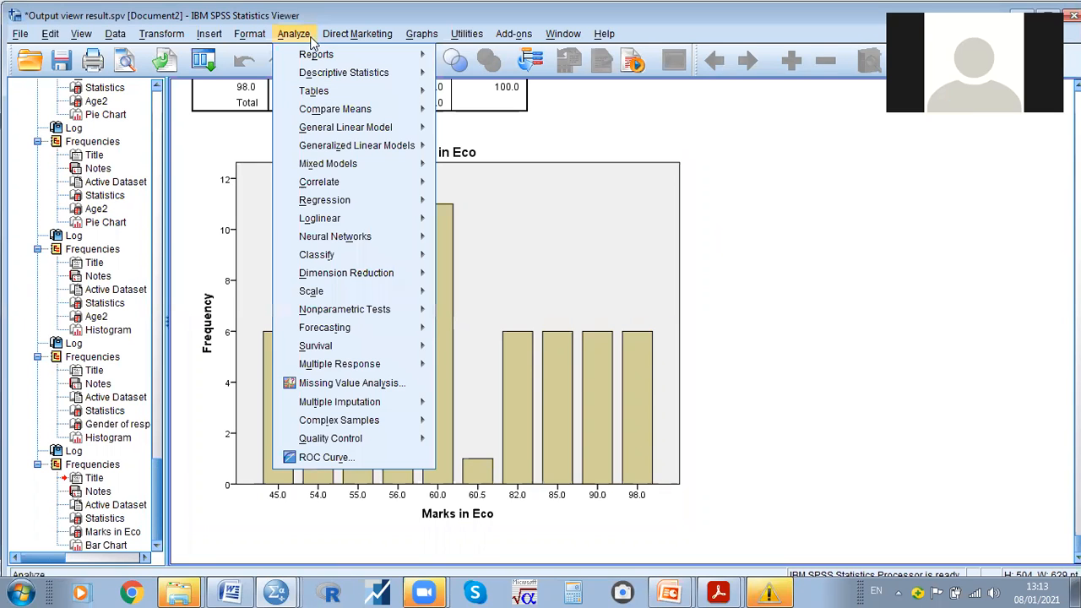
# Switch to the SPSS data processing presentation in PowerPoint and read slides 67 to 69 on running Frequencies and using the Syntax editor
pyautogui.click(669, 594)
pyautogui.click(629, 529)
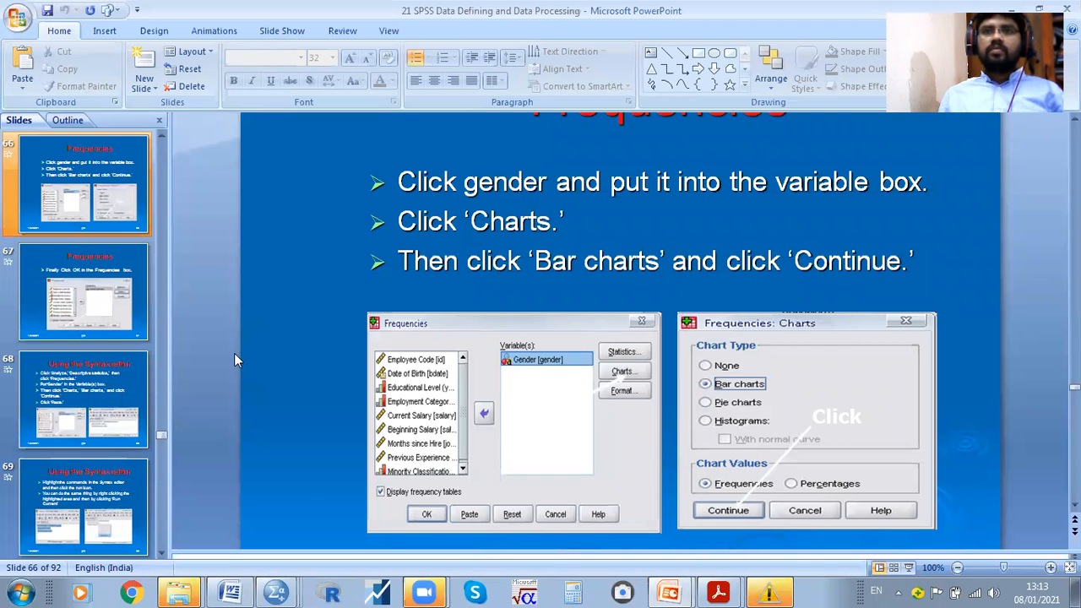
pyautogui.click(81, 310)
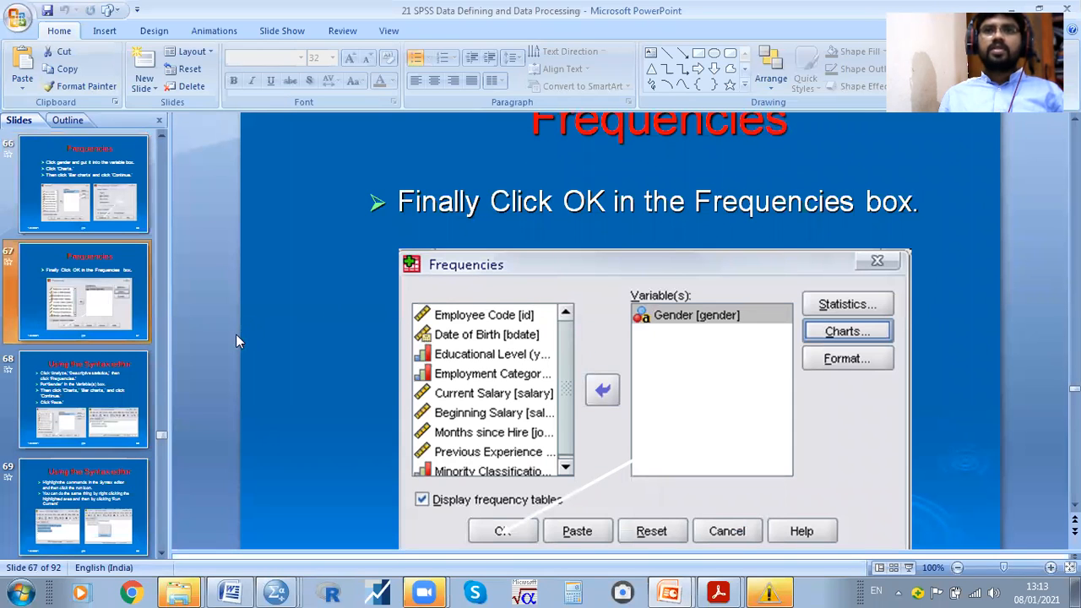
pyautogui.click(82, 377)
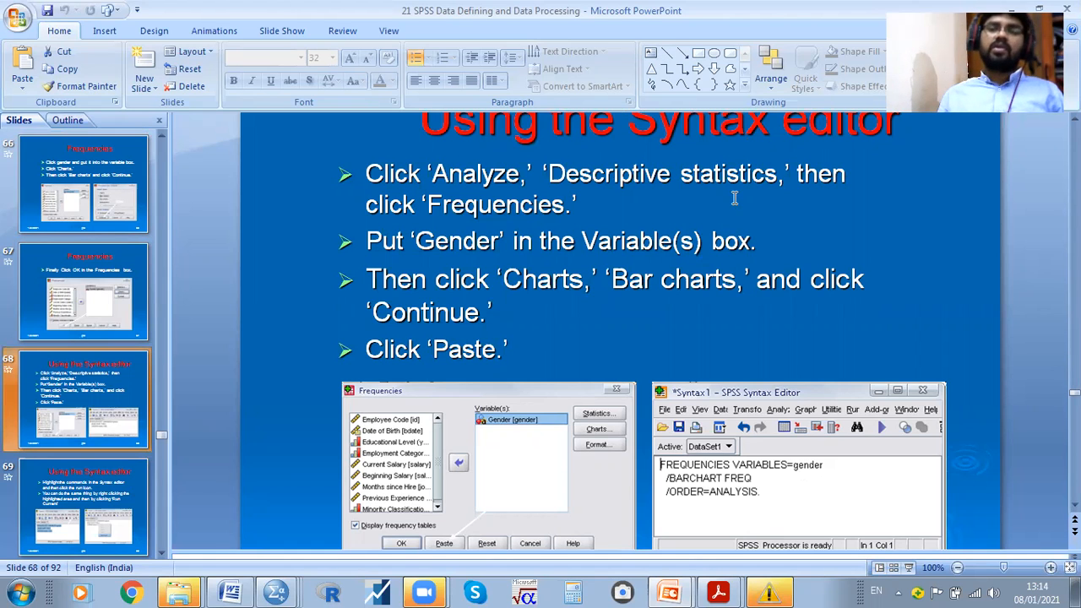
pyautogui.click(56, 515)
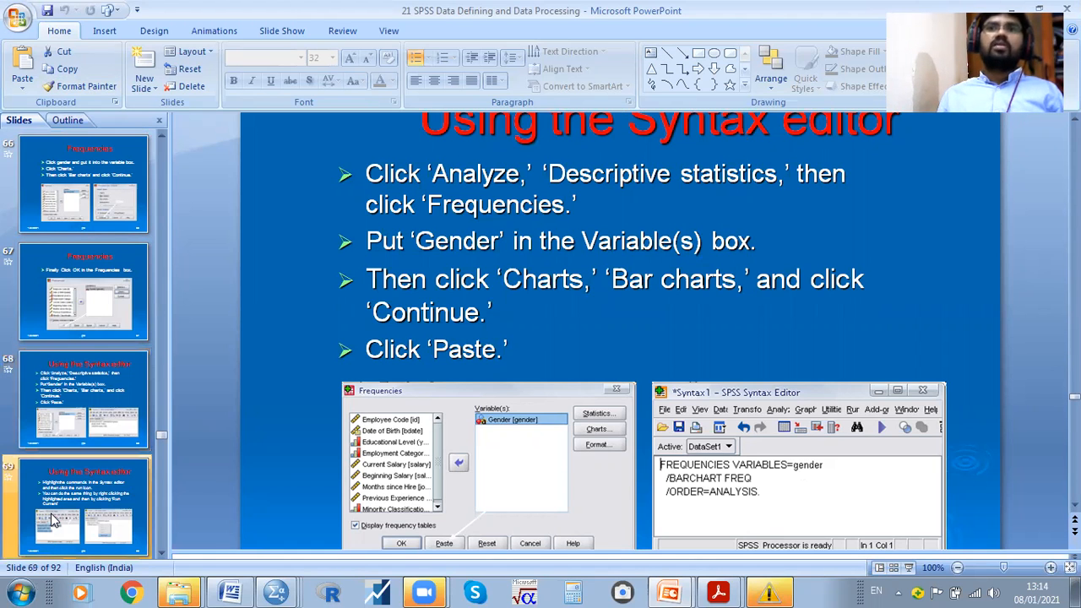
pyautogui.scroll(-1, 145, 483)
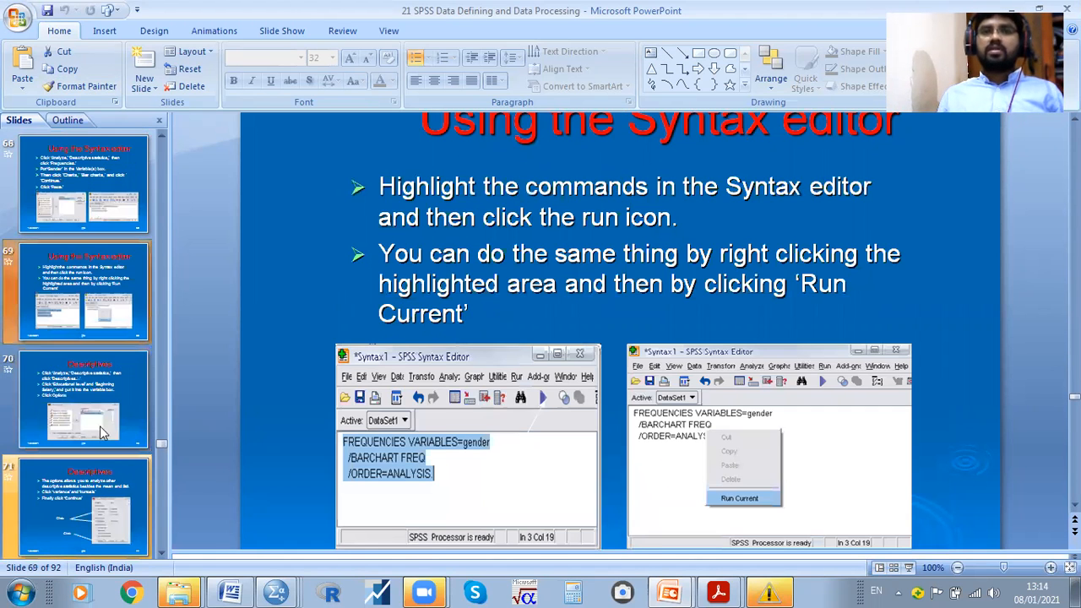
# Read slide 70 on running Descriptives, glancing back at the Syntax editor slide 69
pyautogui.click(89, 388)
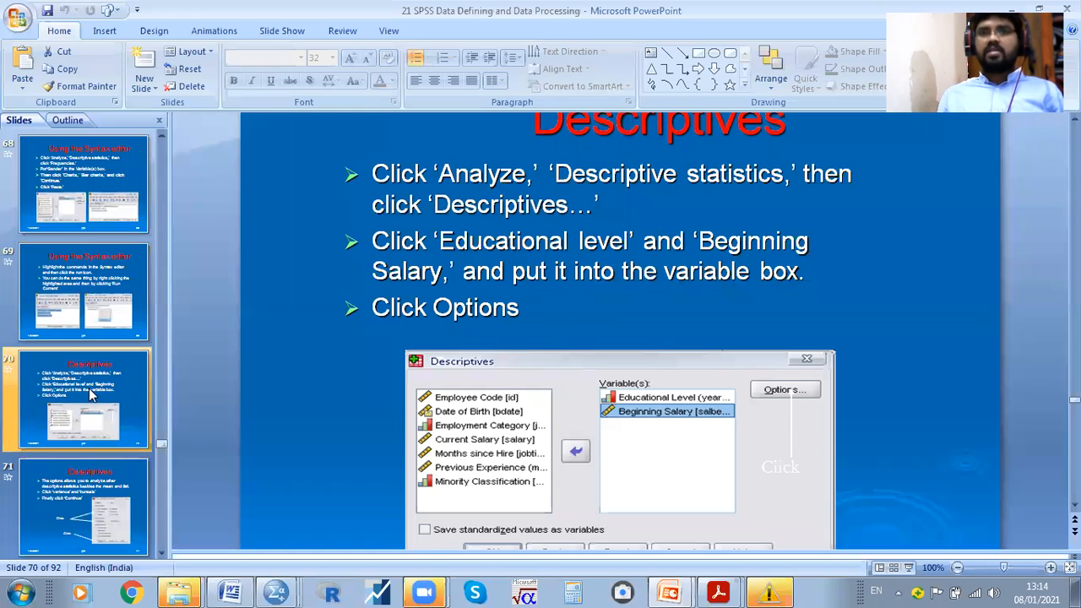
pyautogui.click(29, 317)
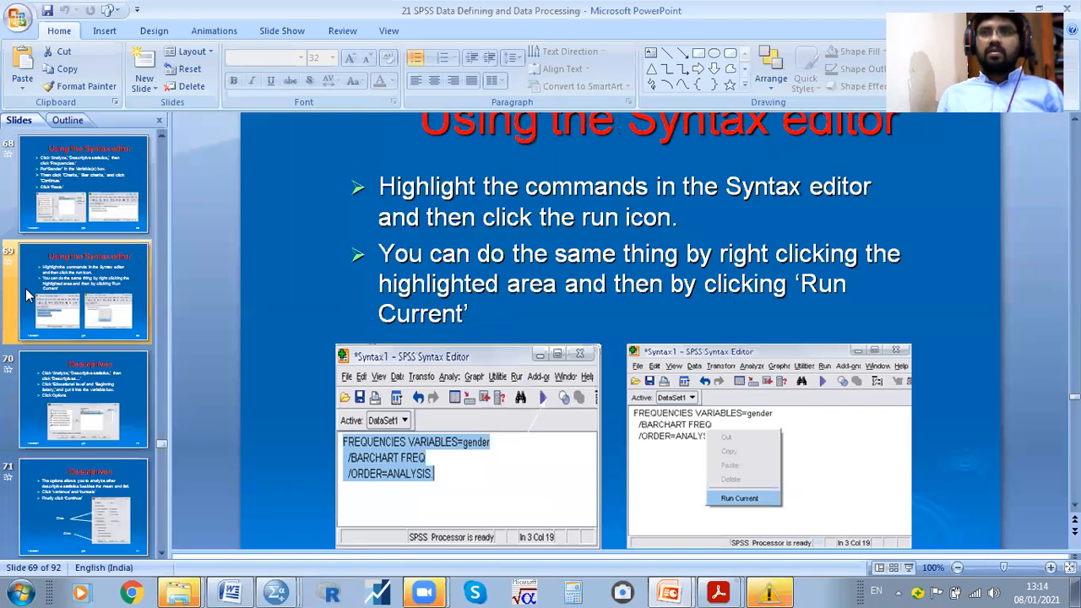
pyautogui.click(74, 420)
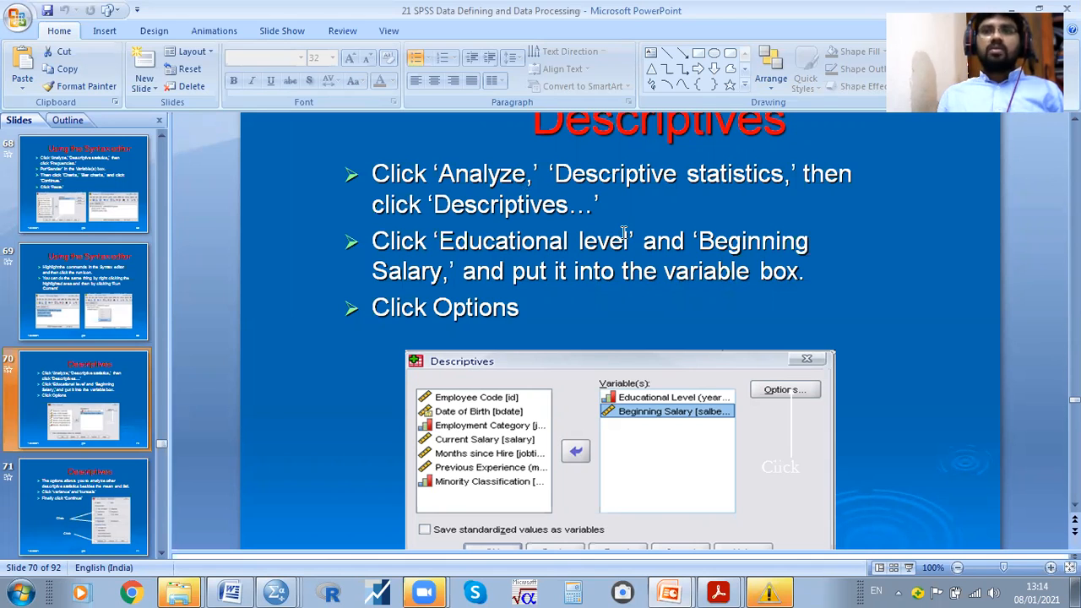
# Switch to the SPSS output viewer and set up a Descriptives analysis with OnlyEco as the analysed variable
pyautogui.hotkey('alt', 'Tab')
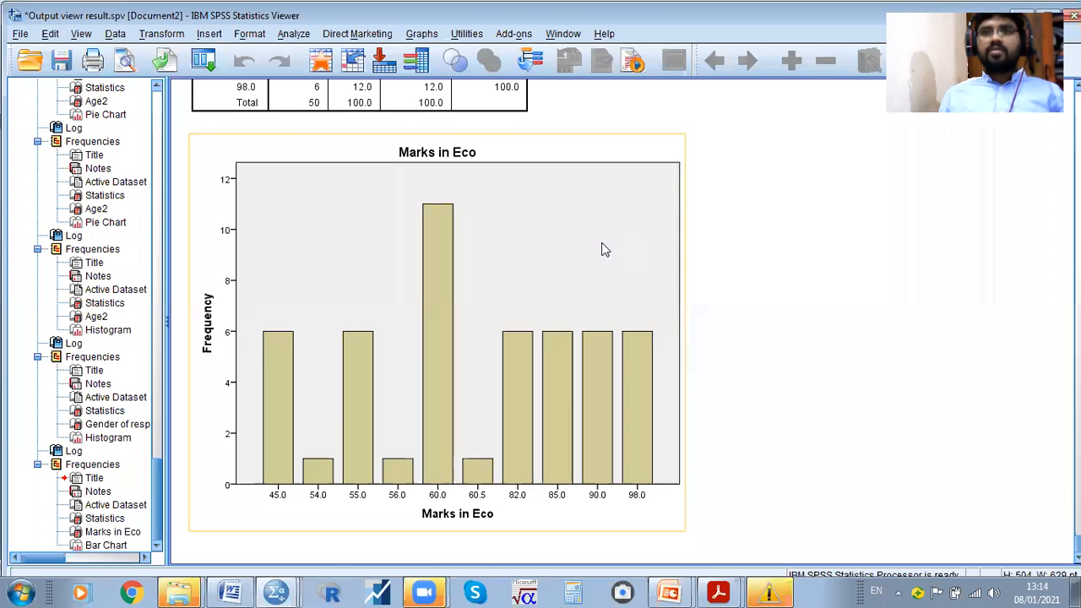
pyautogui.click(297, 35)
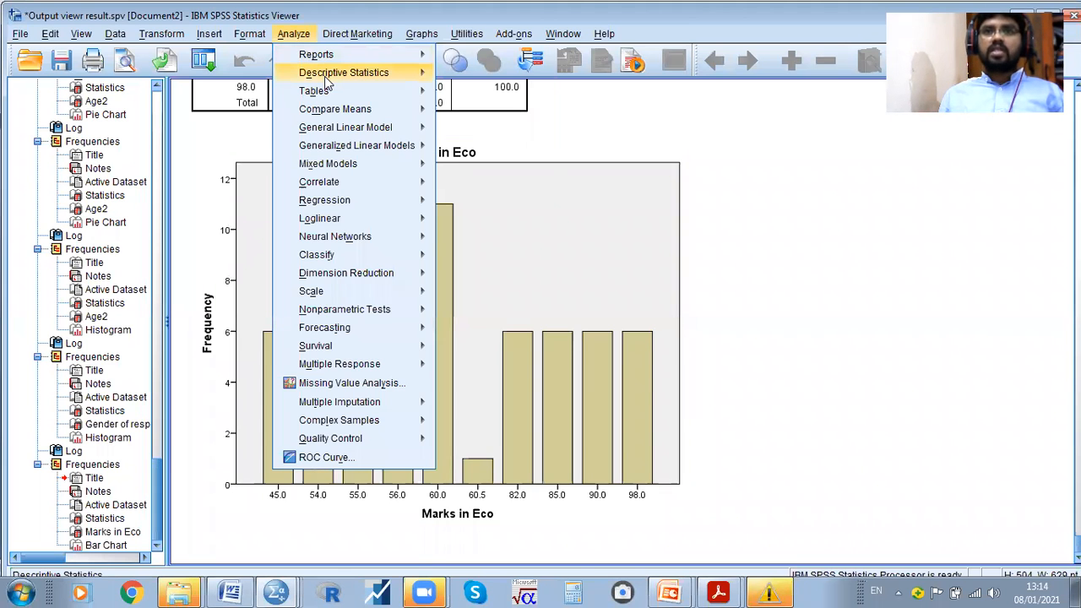
pyautogui.moveTo(325, 76)
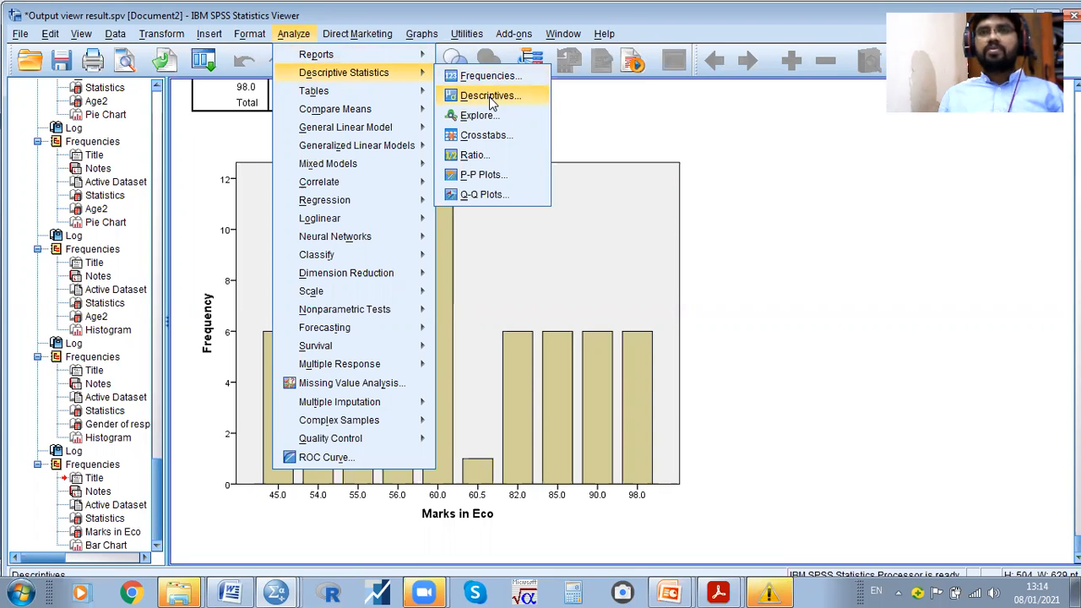
pyautogui.click(489, 96)
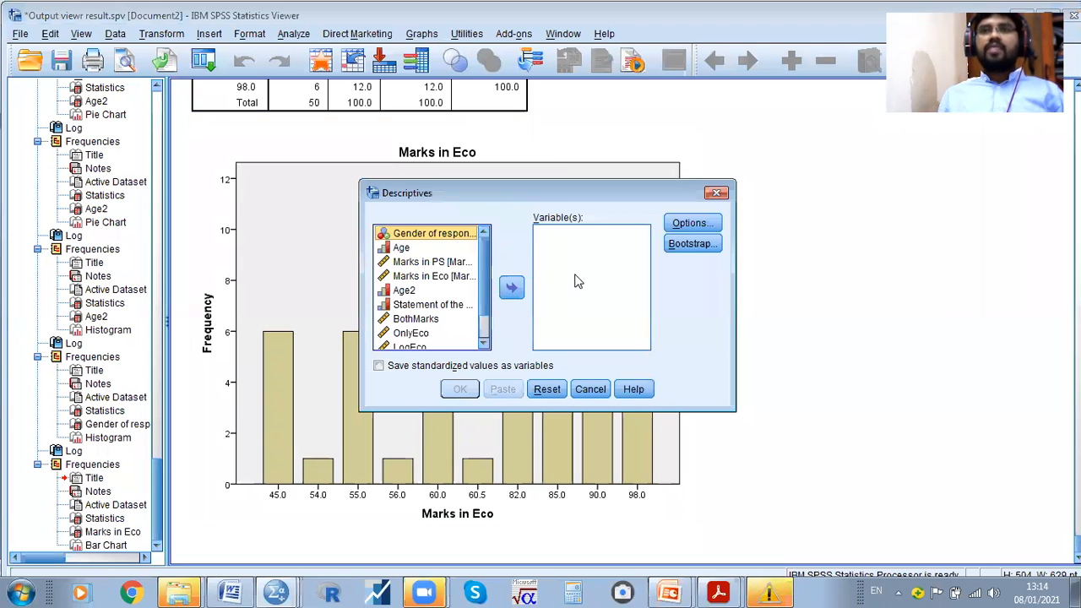
pyautogui.click(483, 331)
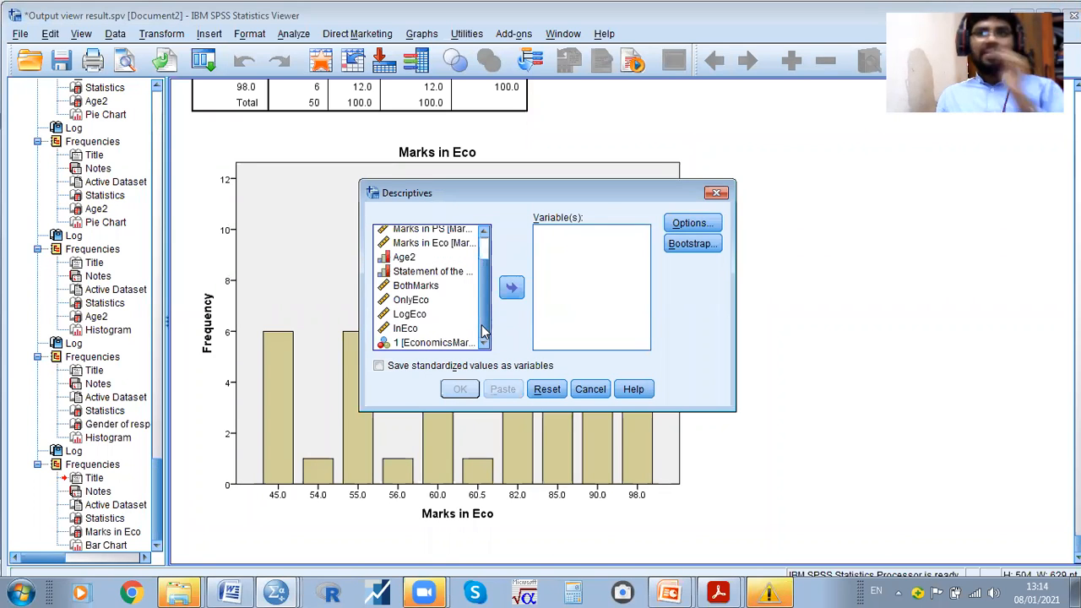
pyautogui.click(414, 301)
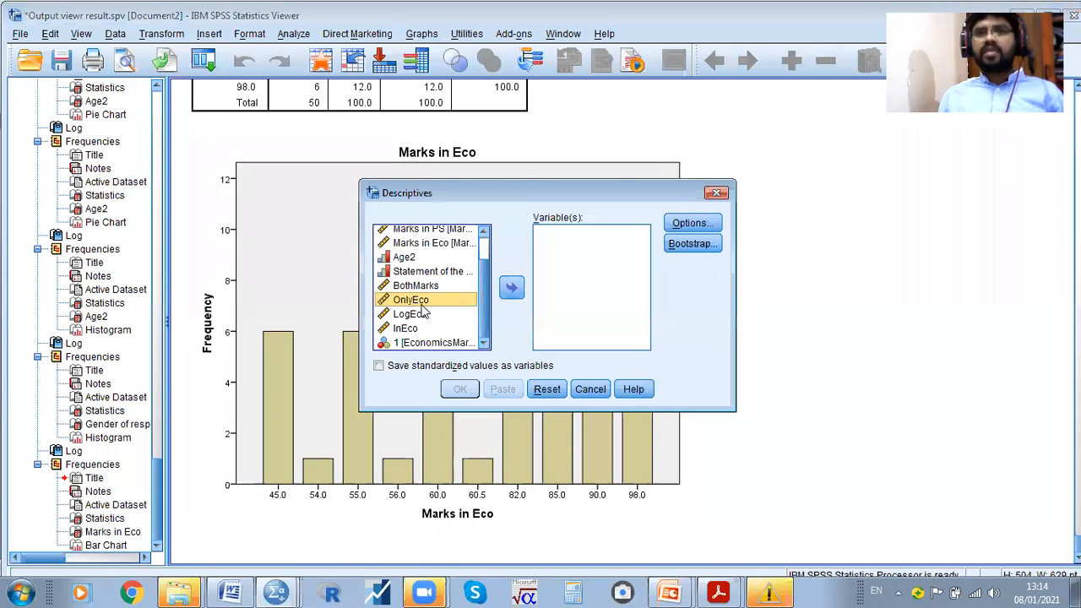
pyautogui.click(510, 287)
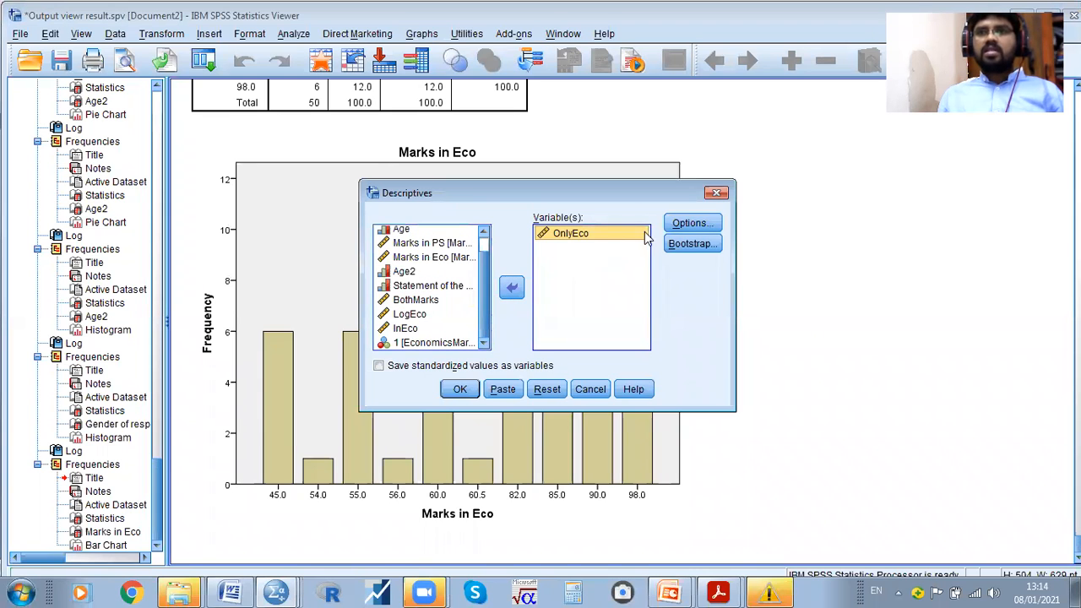
# Add range, kurtosis and skewness to the OnlyEco descriptives, keeping mean, standard deviation, minimum and maximum, and run the analysis
pyautogui.click(691, 223)
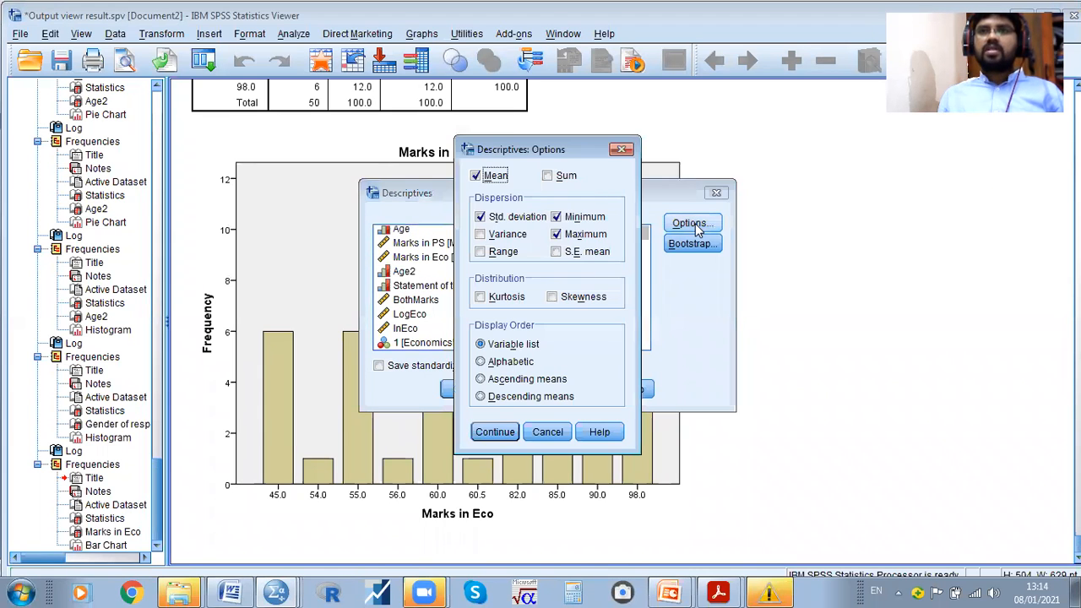
pyautogui.click(480, 217)
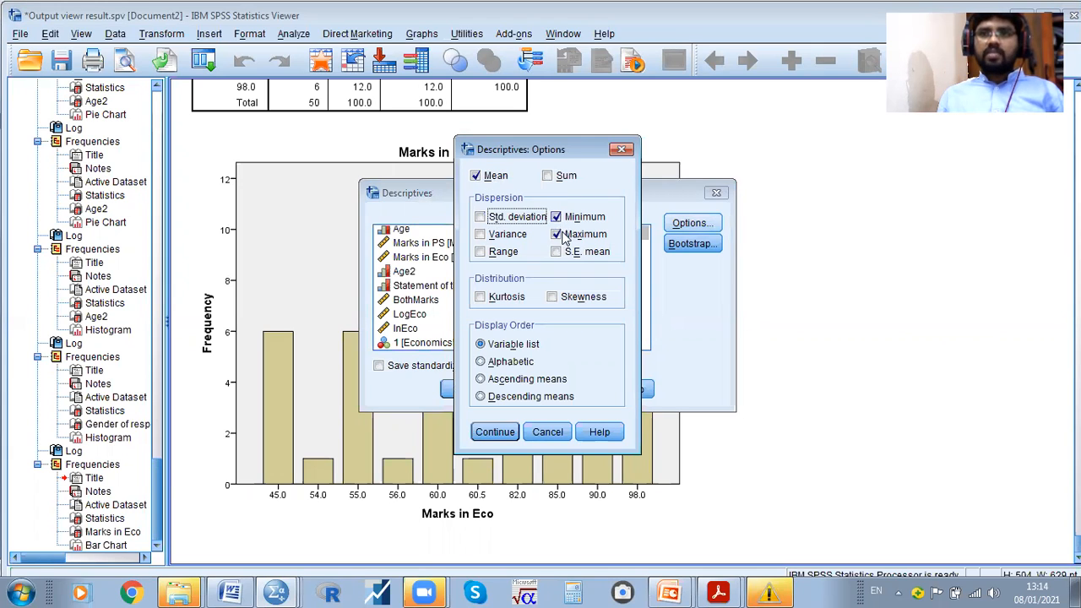
pyautogui.click(491, 221)
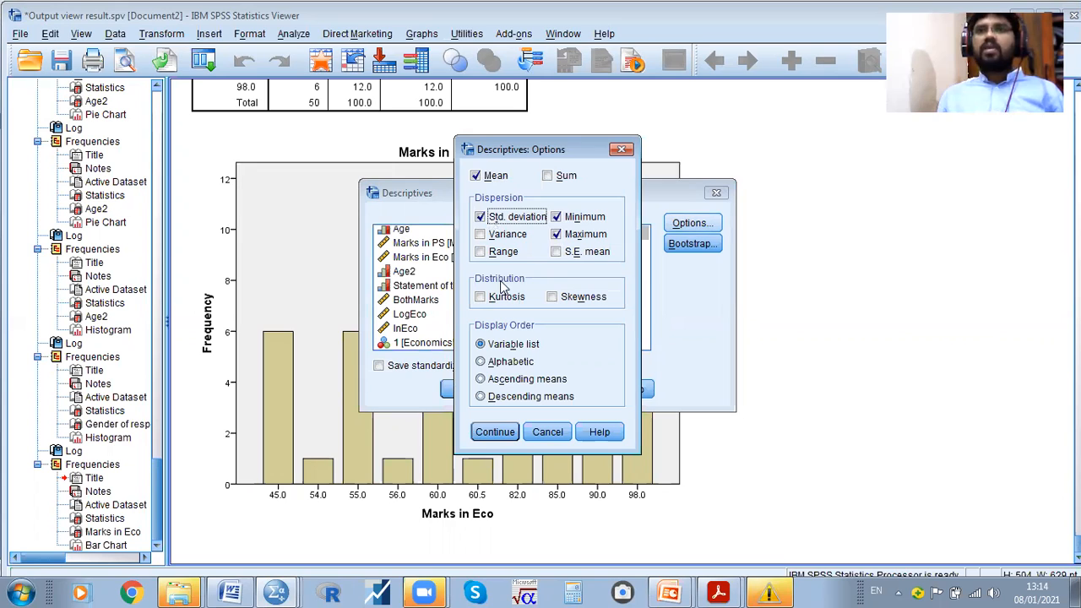
pyautogui.click(483, 254)
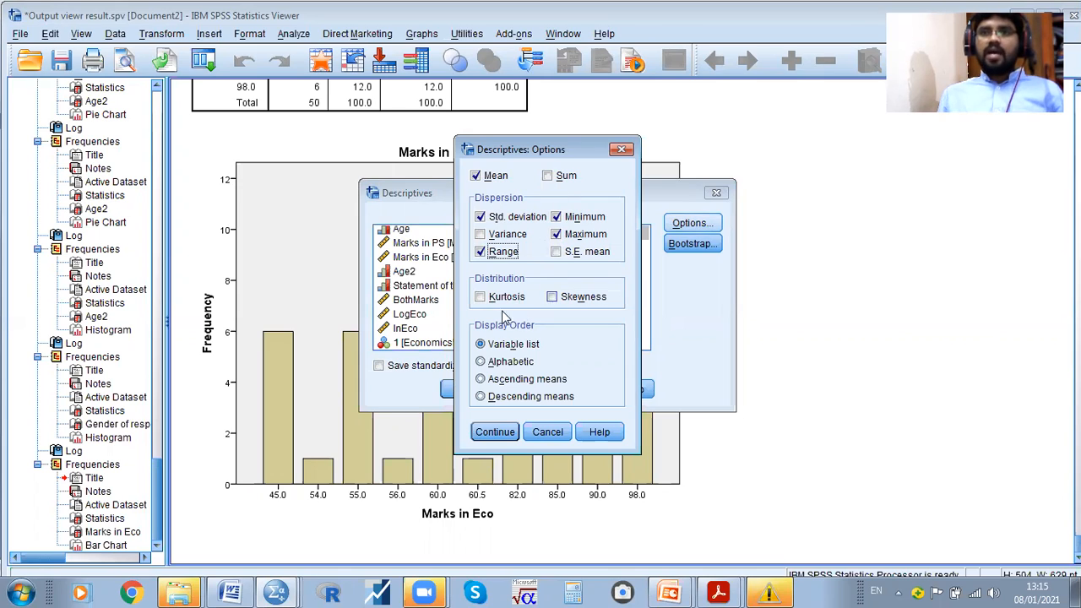
pyautogui.click(480, 297)
pyautogui.click(552, 297)
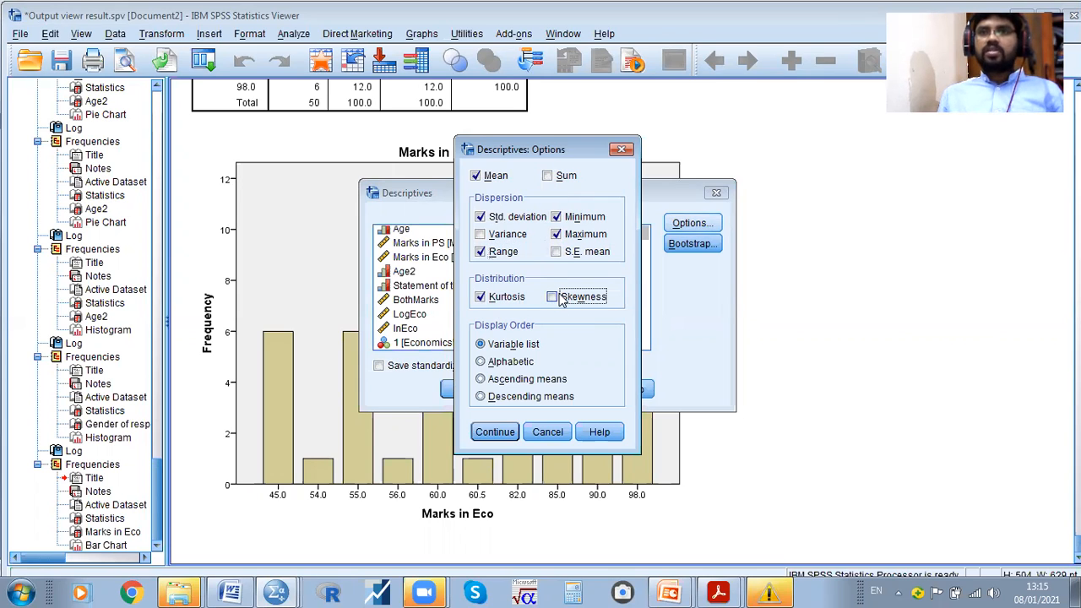
pyautogui.click(498, 431)
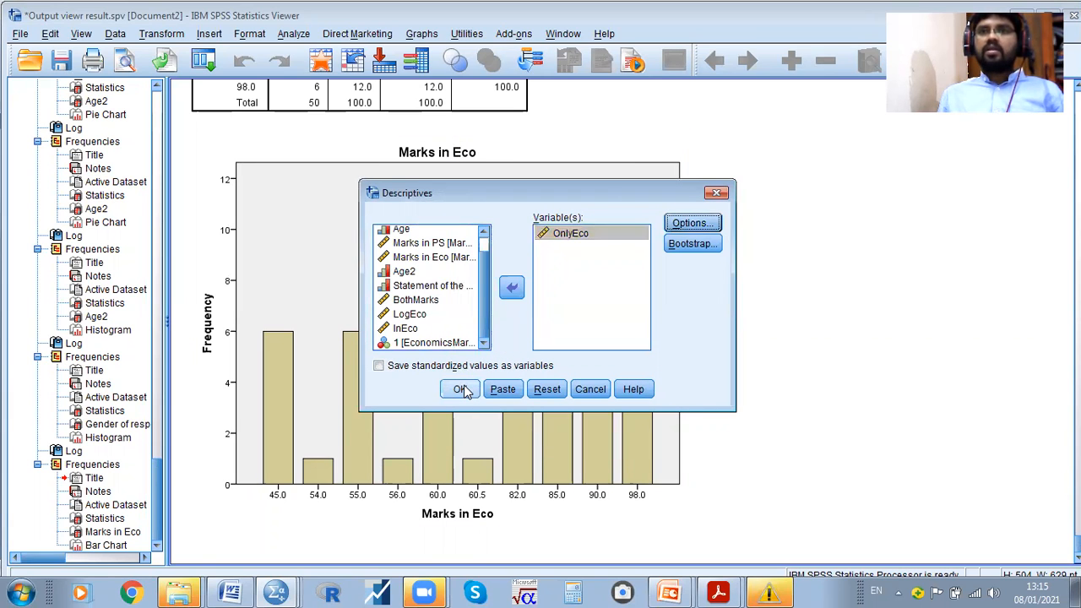
pyautogui.click(461, 390)
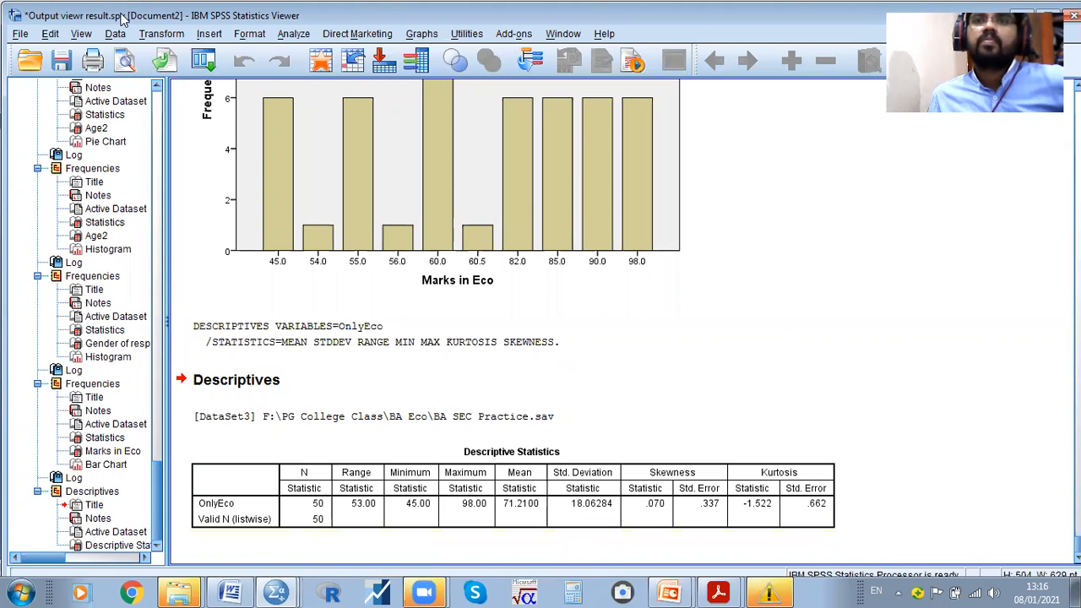
# Reopen the Descriptives analysis for OnlyEco and review its selected statistics and the available variables
pyautogui.click(293, 33)
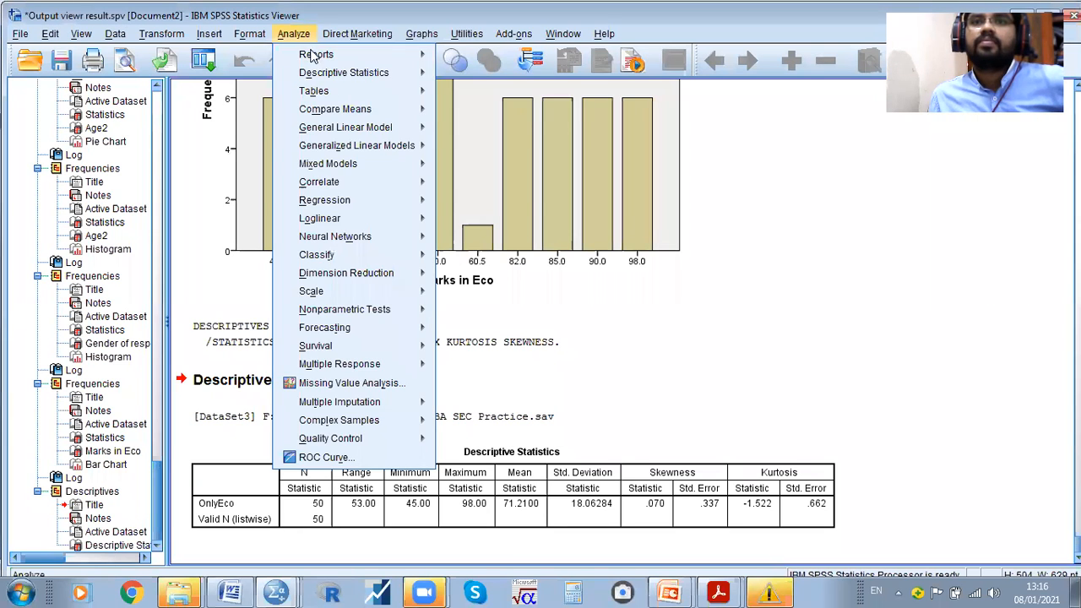
pyautogui.moveTo(355, 72)
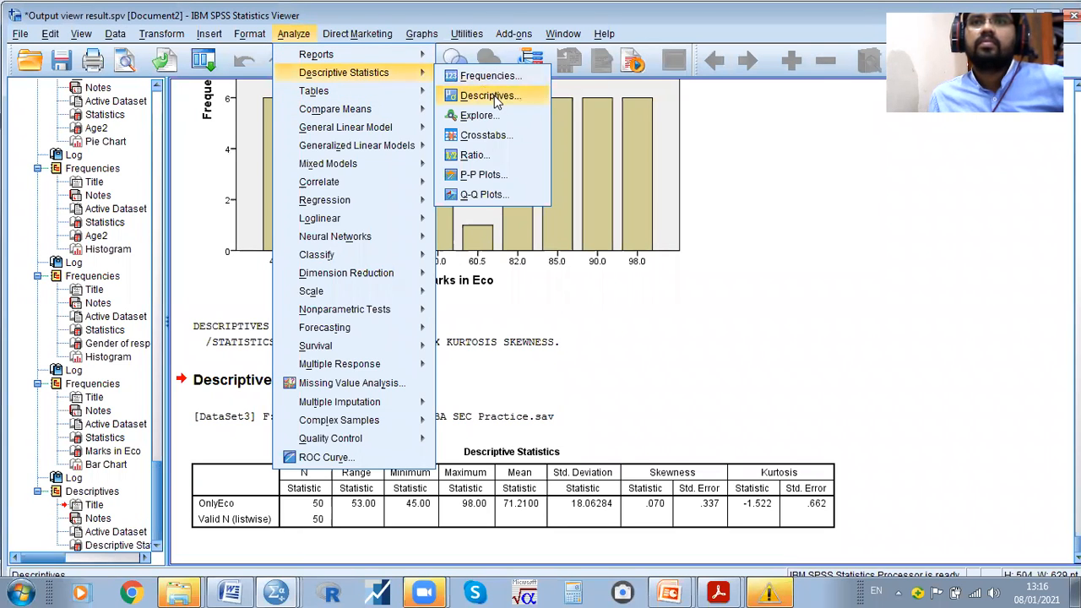
pyautogui.click(498, 91)
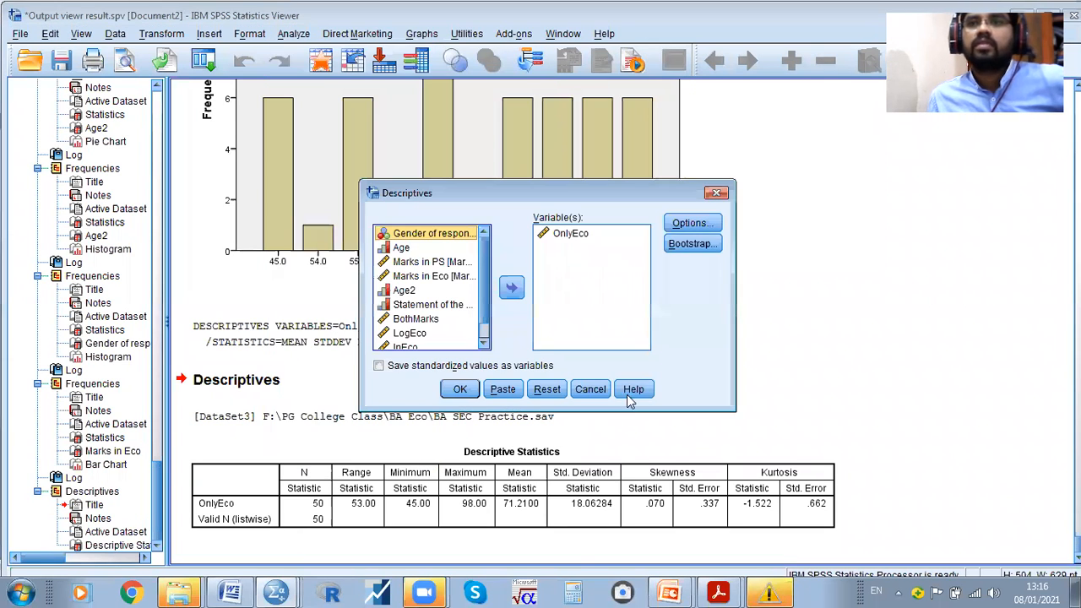
pyautogui.click(692, 225)
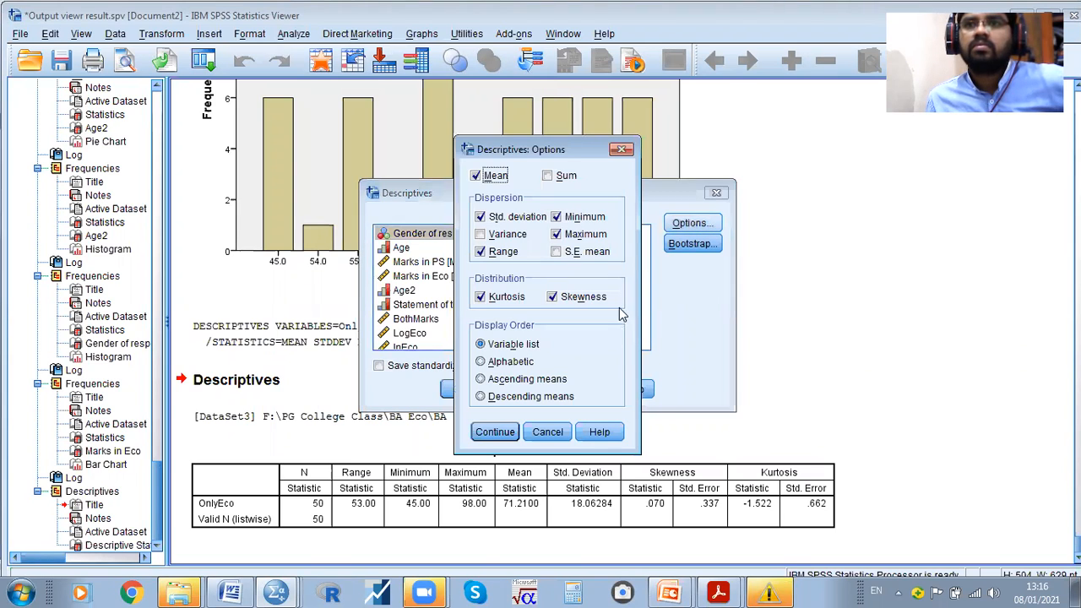
pyautogui.click(623, 150)
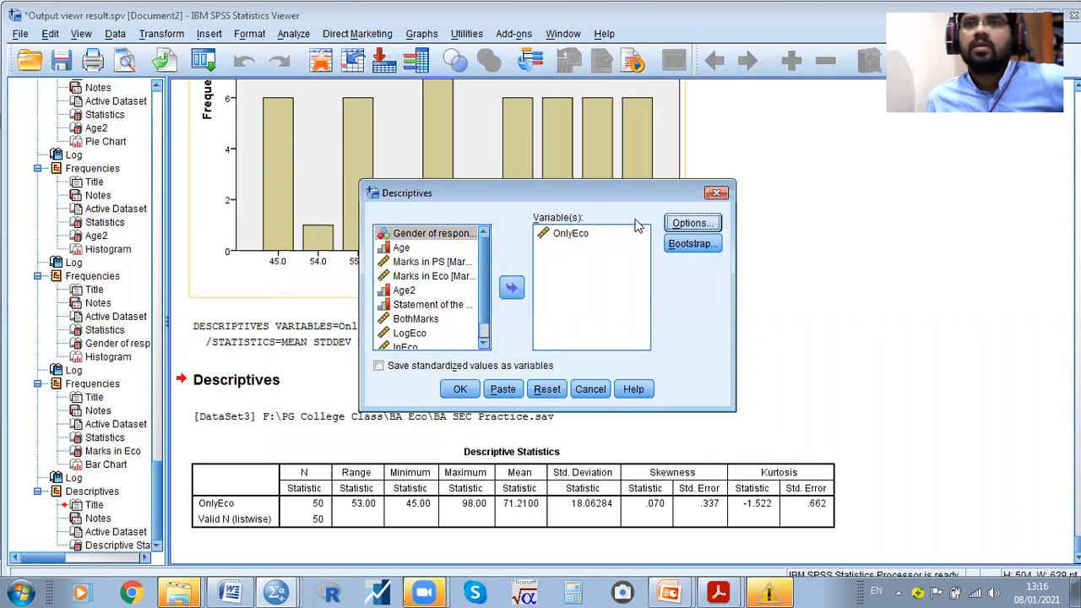
pyautogui.scroll(-1, 481, 287)
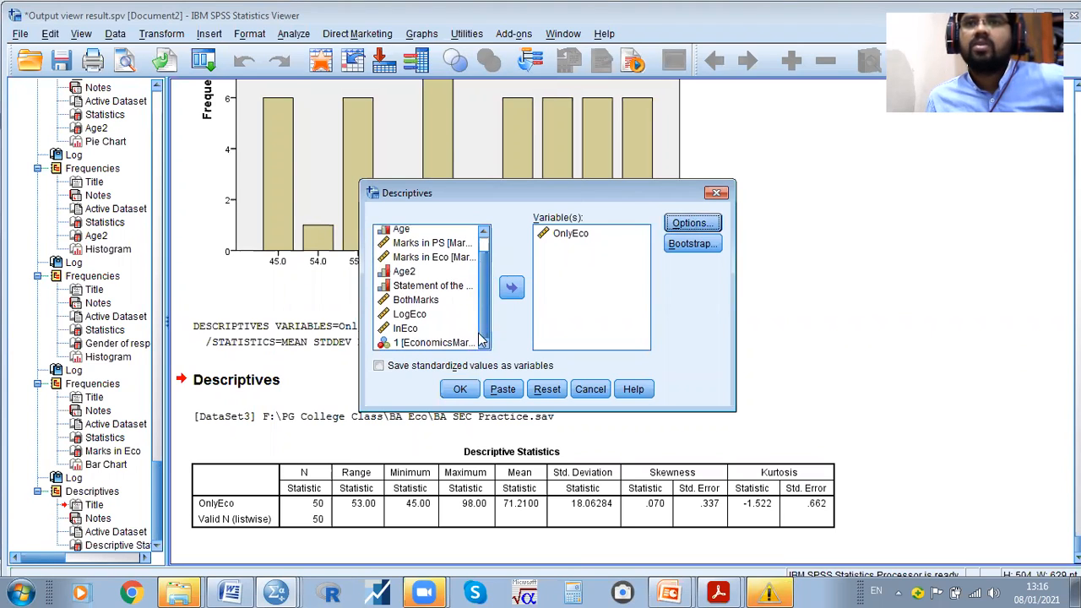
pyautogui.click(429, 302)
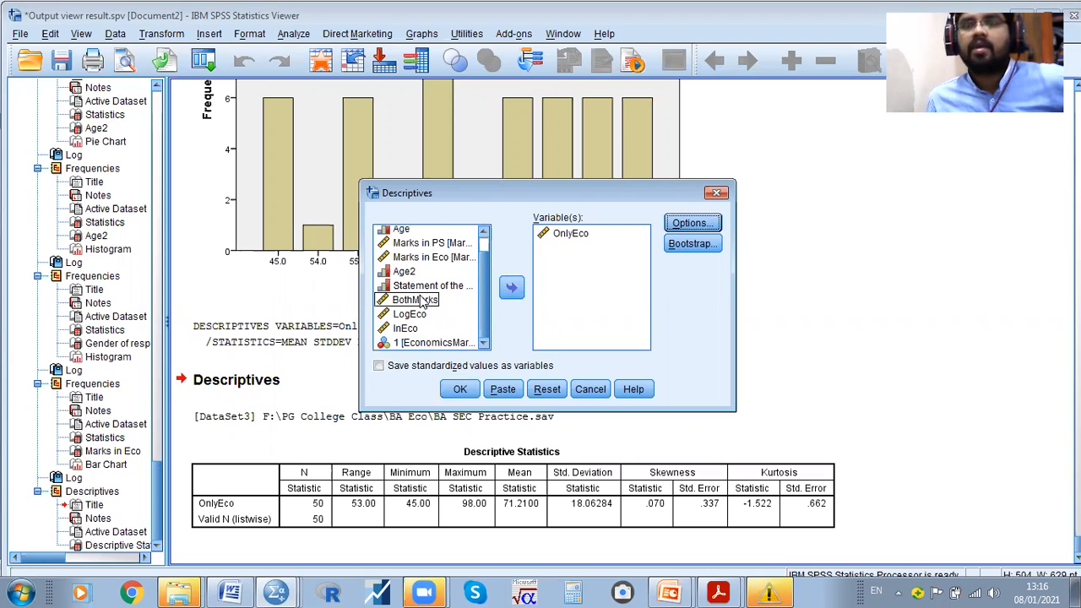
pyautogui.scroll(1, 426, 304)
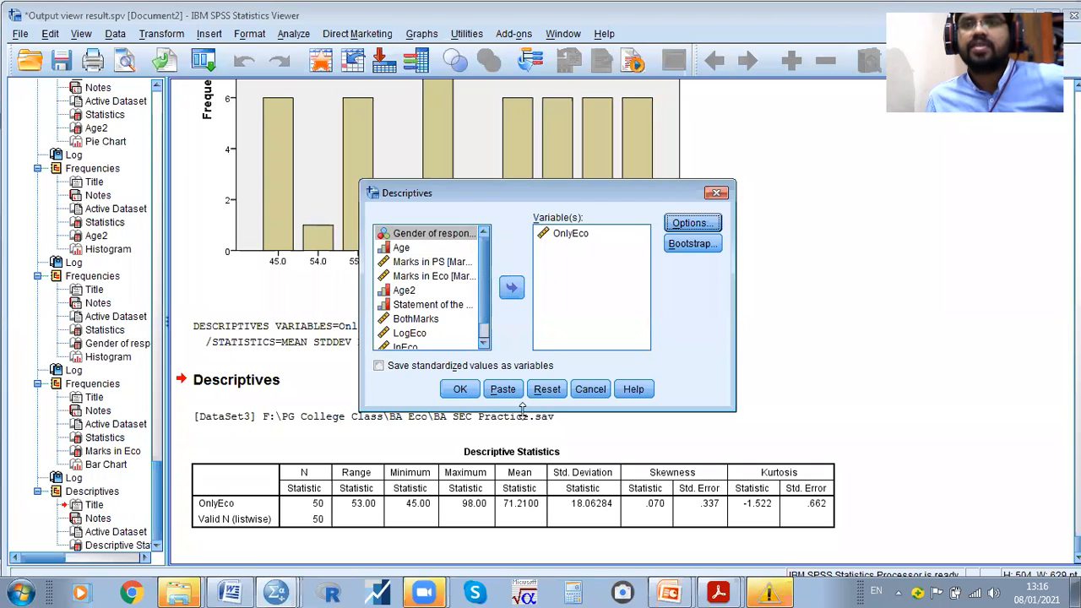
# Add variance, S.E. mean and sum to the OnlyEco descriptive statistics and rerun the analysis
pyautogui.click(682, 229)
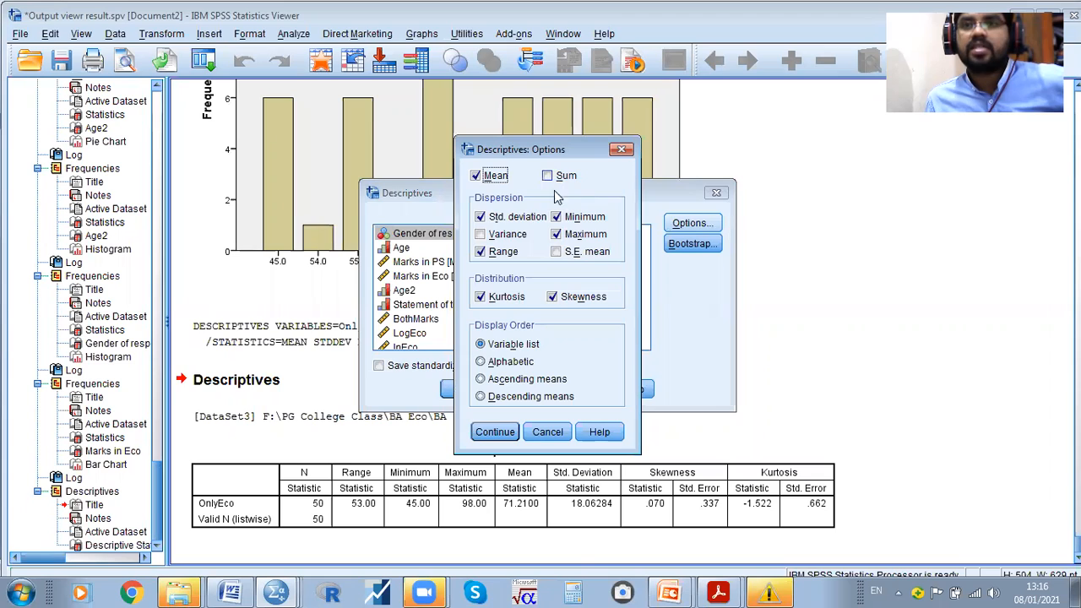
pyautogui.click(480, 234)
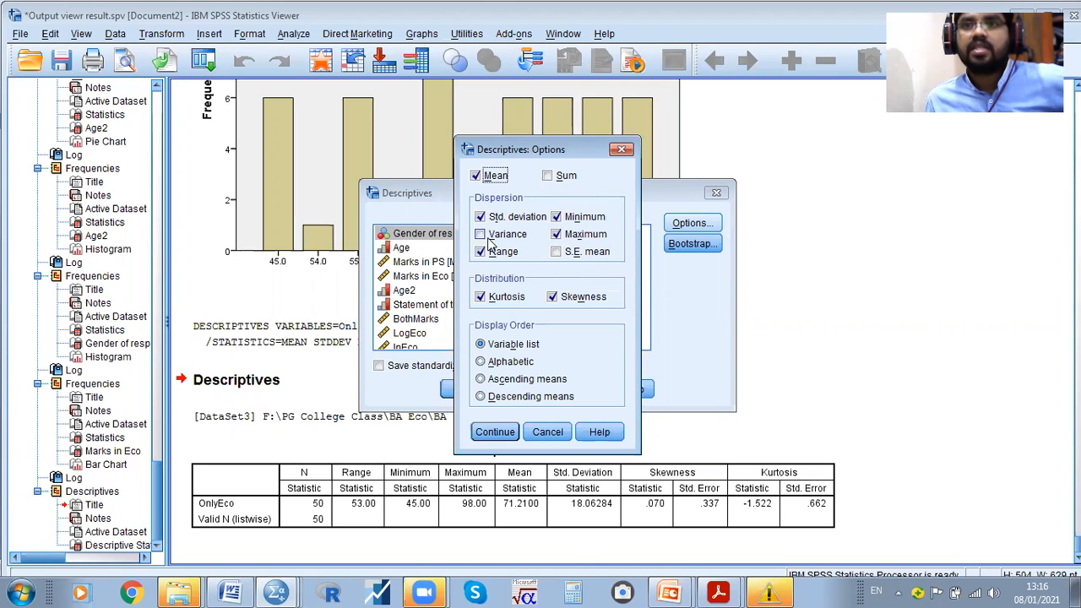
pyautogui.click(480, 234)
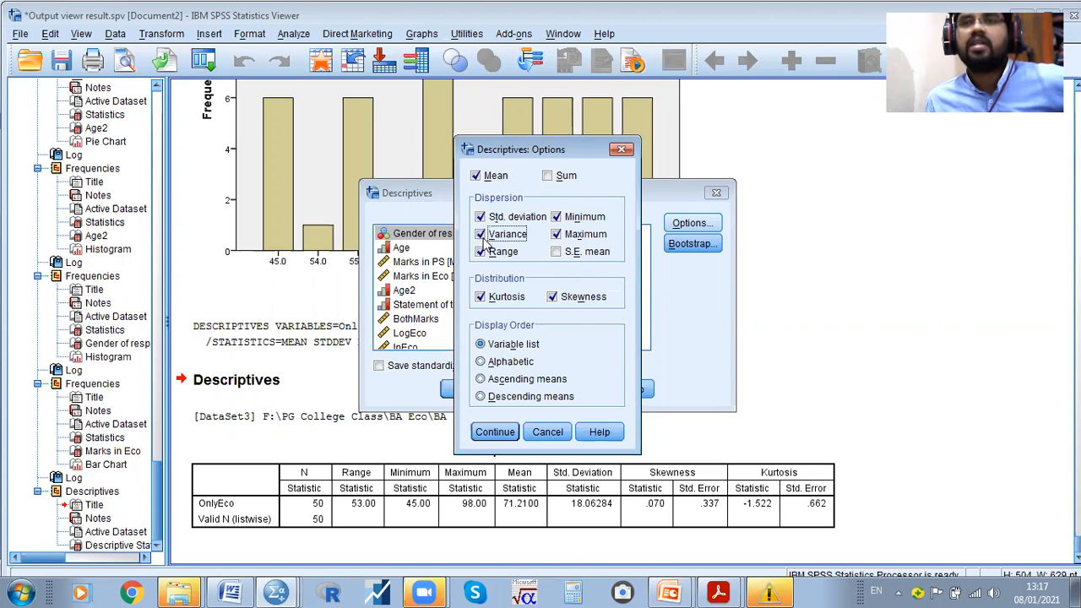
pyautogui.click(569, 258)
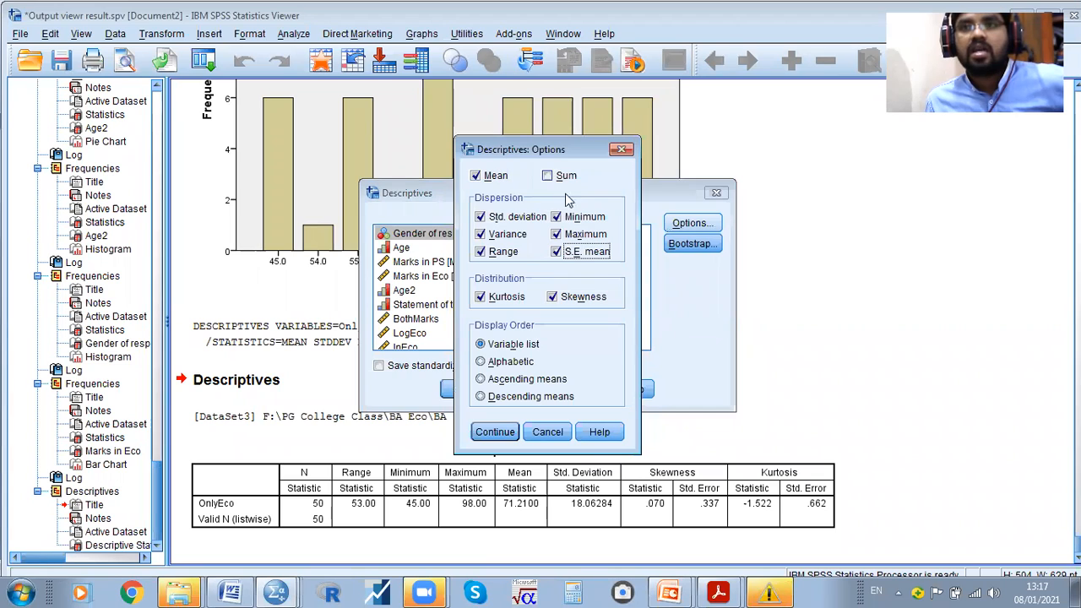
pyautogui.click(548, 176)
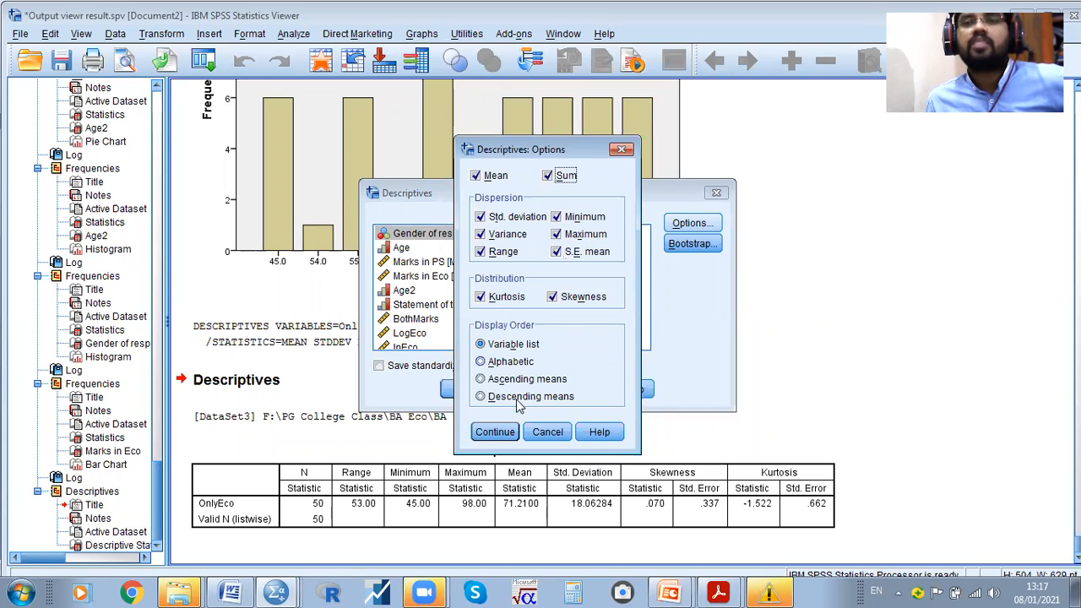
pyautogui.click(493, 436)
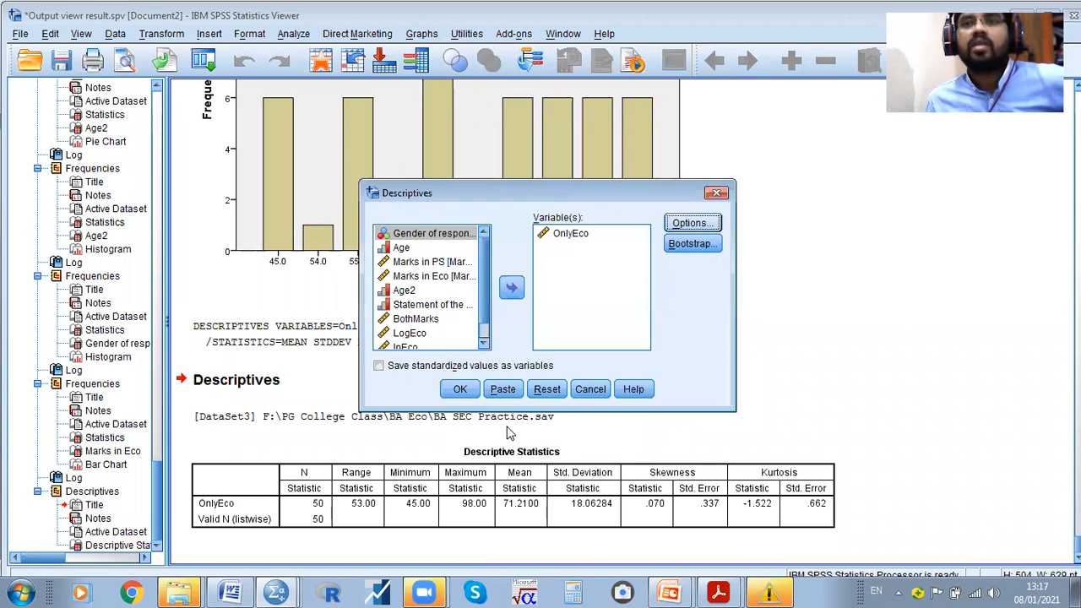
pyautogui.click(463, 389)
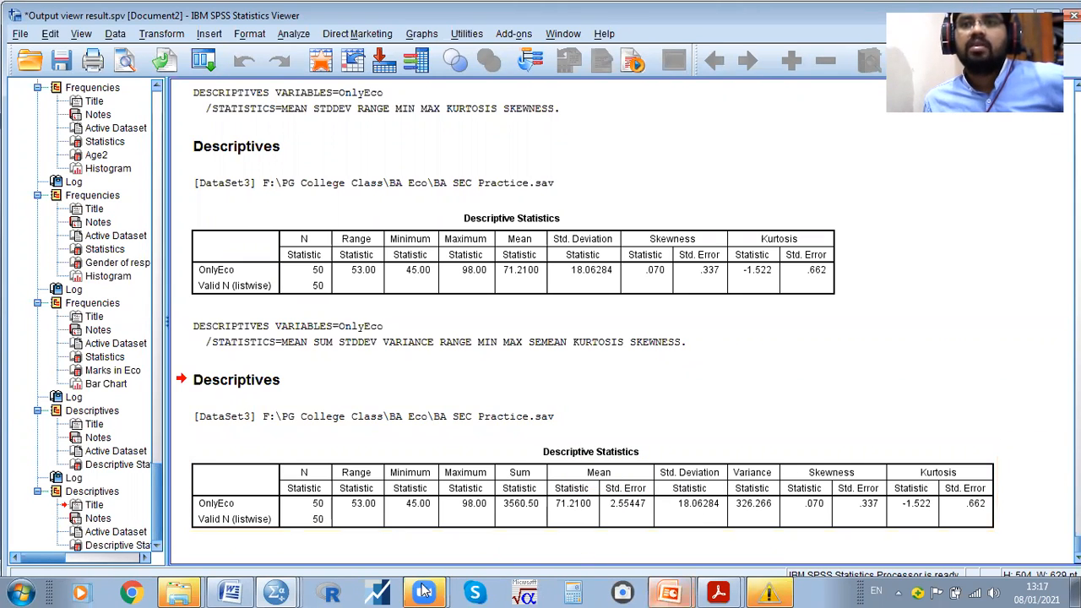
# Switch from the output viewer to the BA SEC Practice.sav dataset in the SPSS Data Editor
pyautogui.moveTo(424, 591)
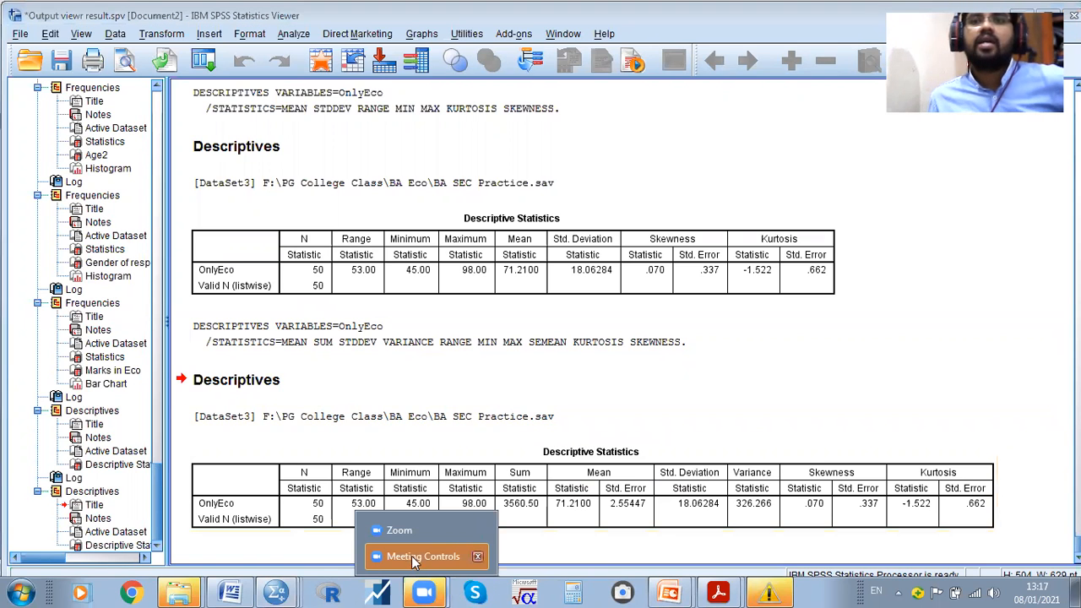
pyautogui.moveTo(276, 591)
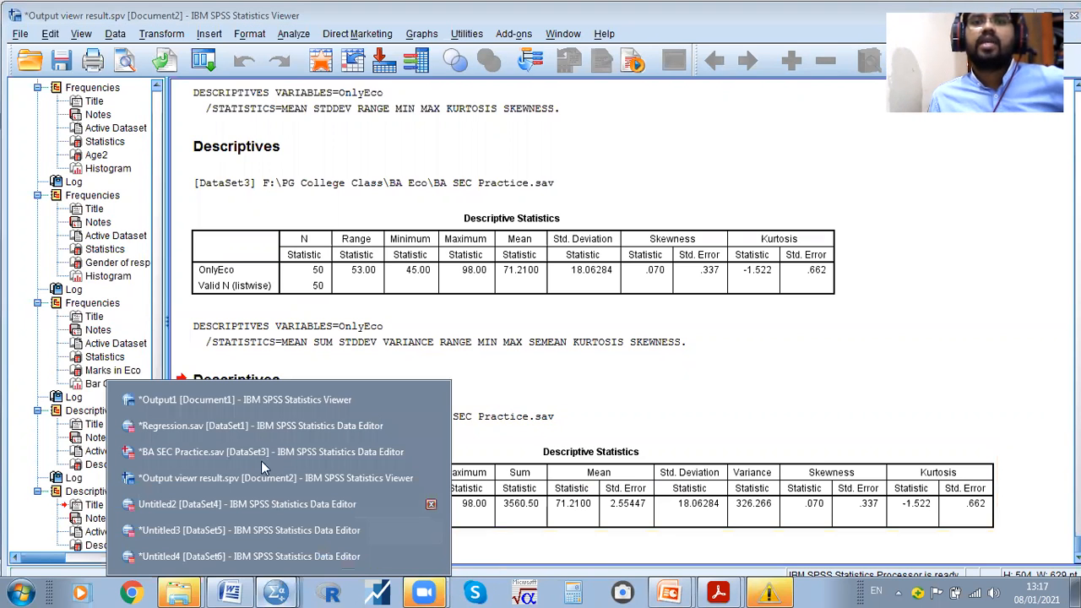
pyautogui.click(226, 453)
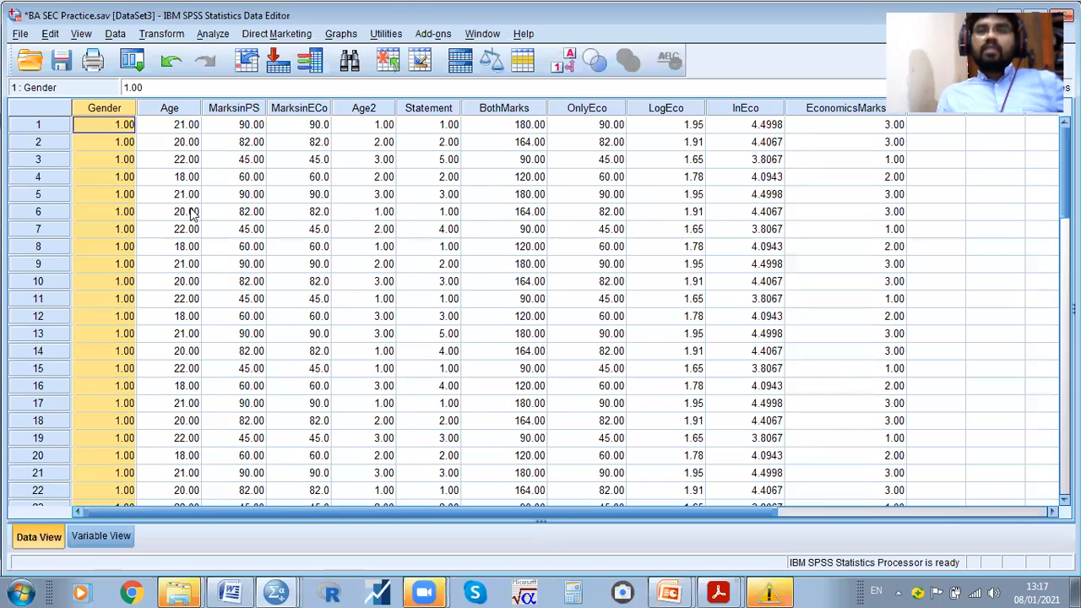
# Examine the Age column of the dataset down to its last case to review the recorded ages
pyautogui.click(169, 108)
pyautogui.scroll(-9, 174, 241)
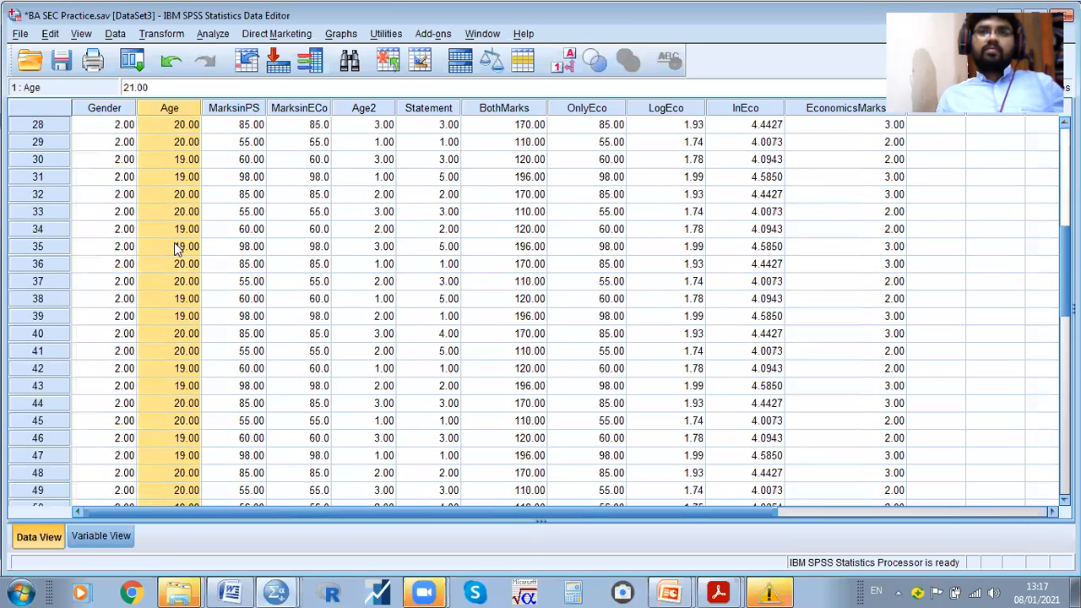
pyautogui.scroll(-5, 173, 245)
pyautogui.click(164, 264)
pyautogui.scroll(3, 163, 264)
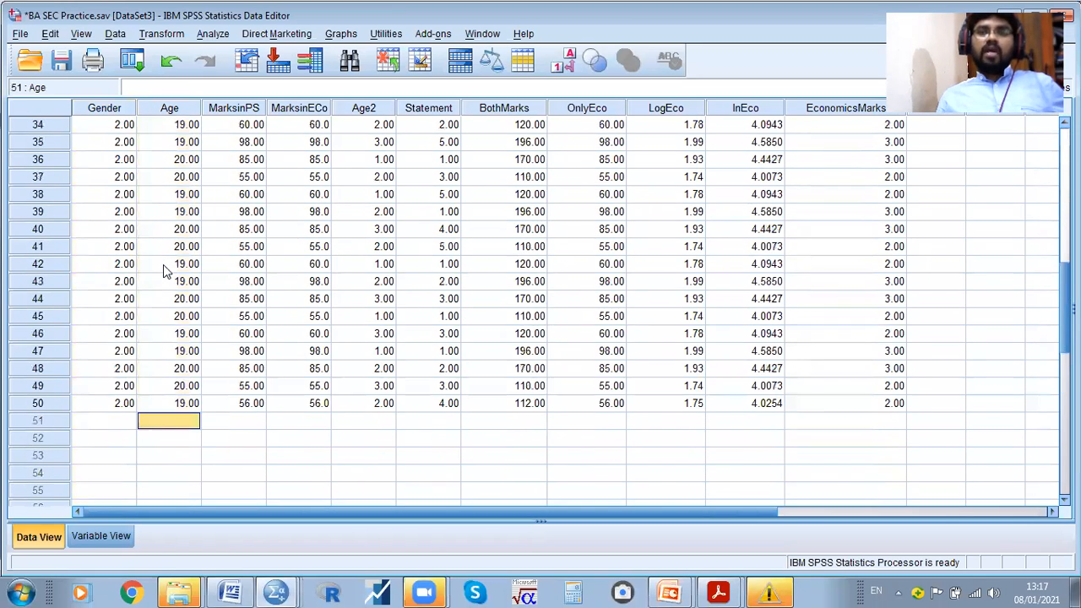
pyautogui.scroll(5, 163, 264)
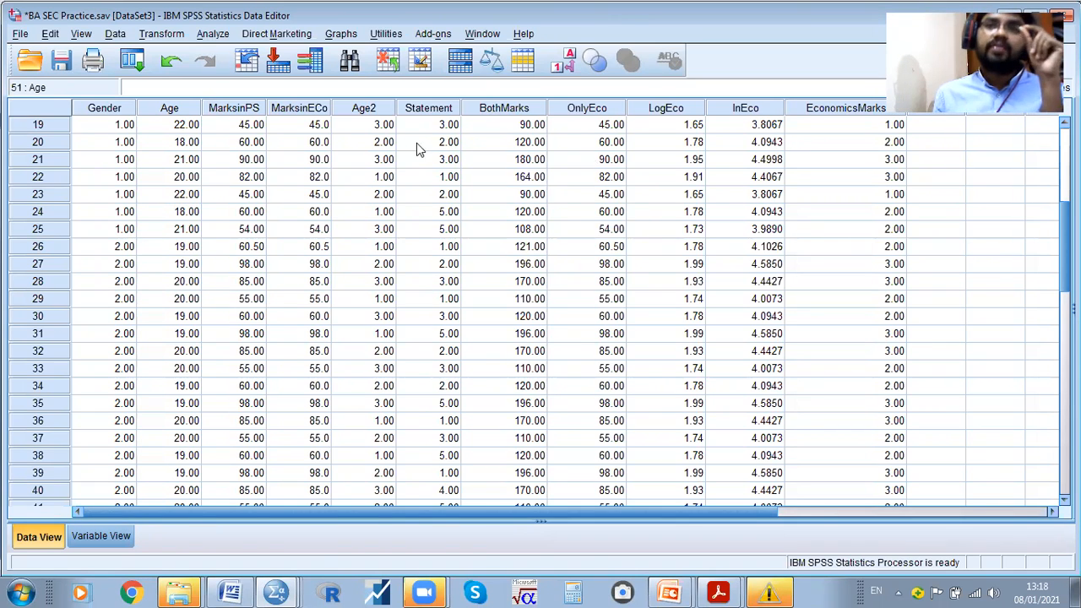
# Open the Descriptives analysis and replace OnlyEco with Age as the variable to analyze
pyautogui.click(169, 108)
pyautogui.click(219, 35)
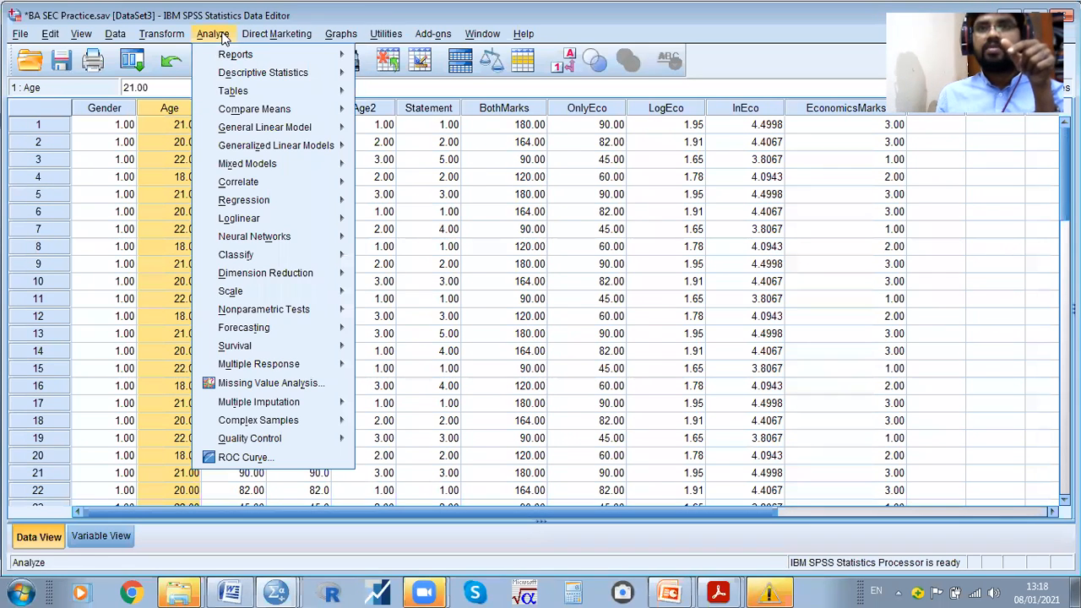
pyautogui.moveTo(238, 76)
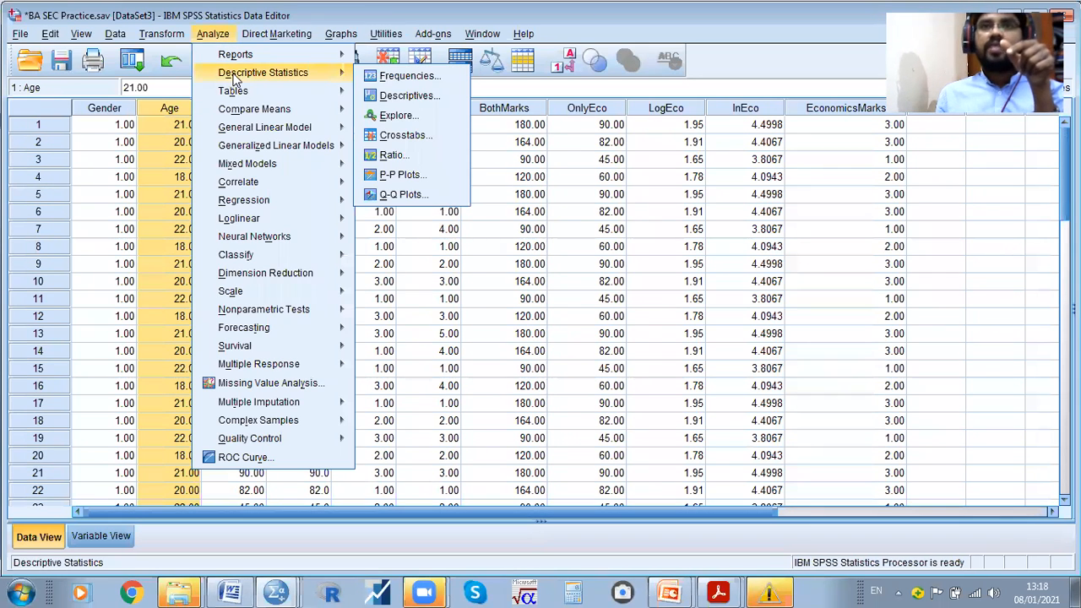
pyautogui.click(408, 96)
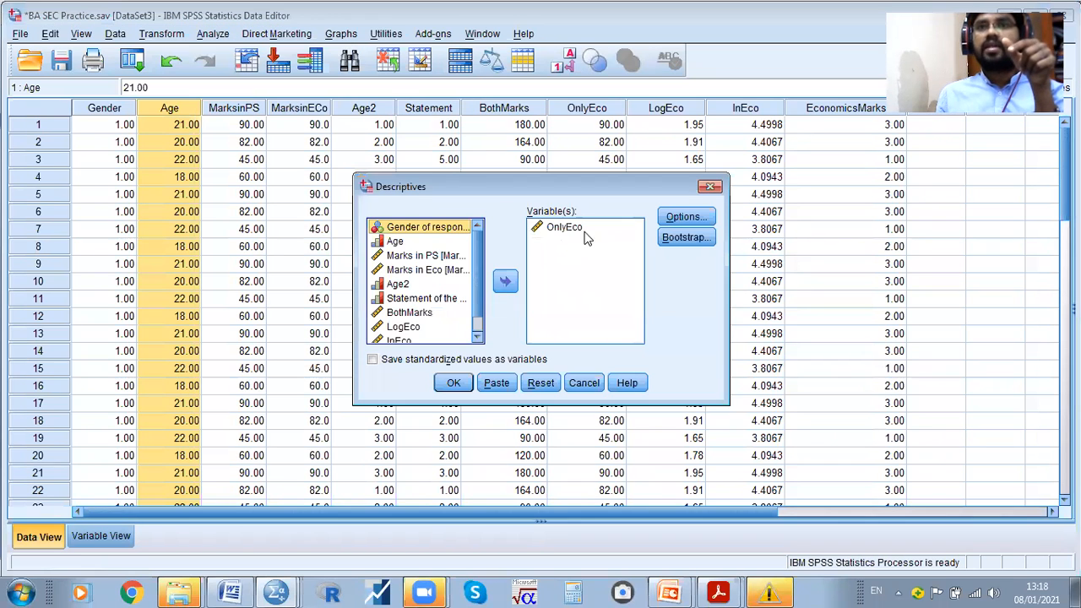
pyautogui.click(584, 231)
pyautogui.click(507, 283)
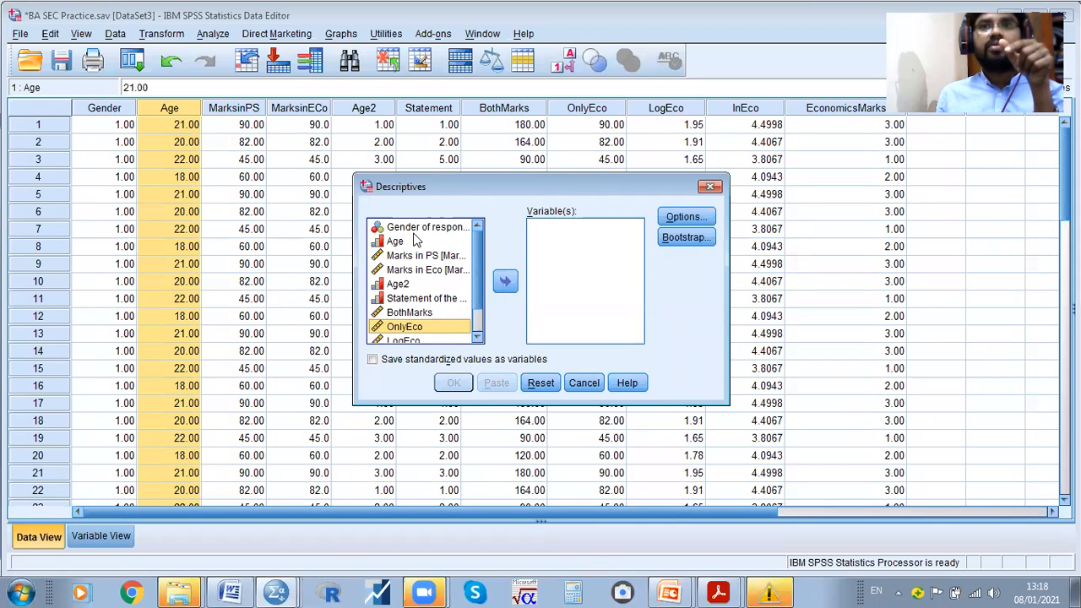
pyautogui.click(414, 242)
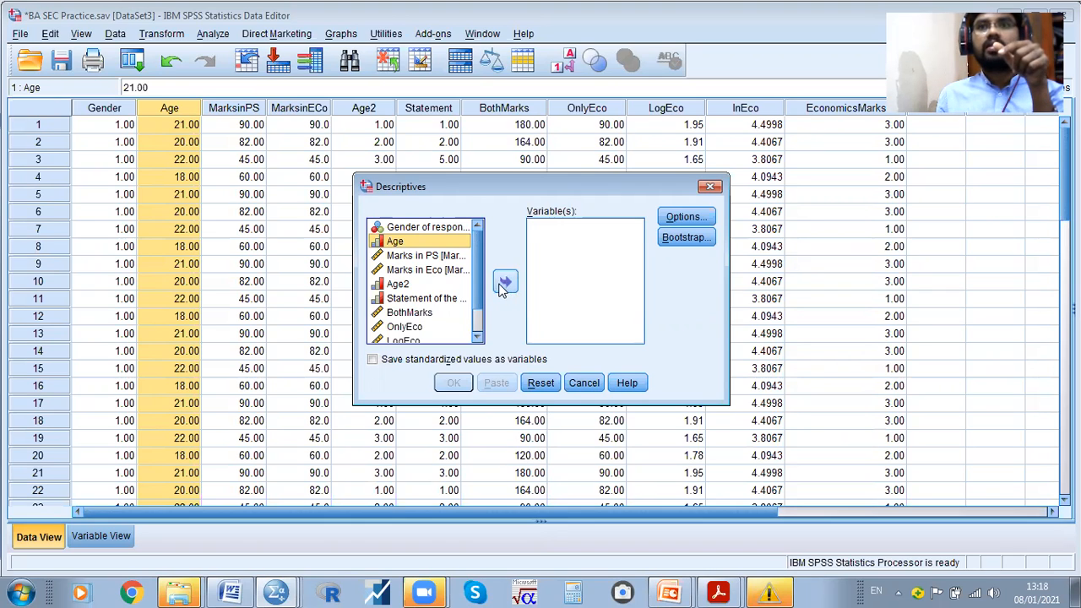
pyautogui.click(505, 285)
# Keep all descriptive statistics selected, with display order by variable list, and run the analysis for Age
pyautogui.click(703, 221)
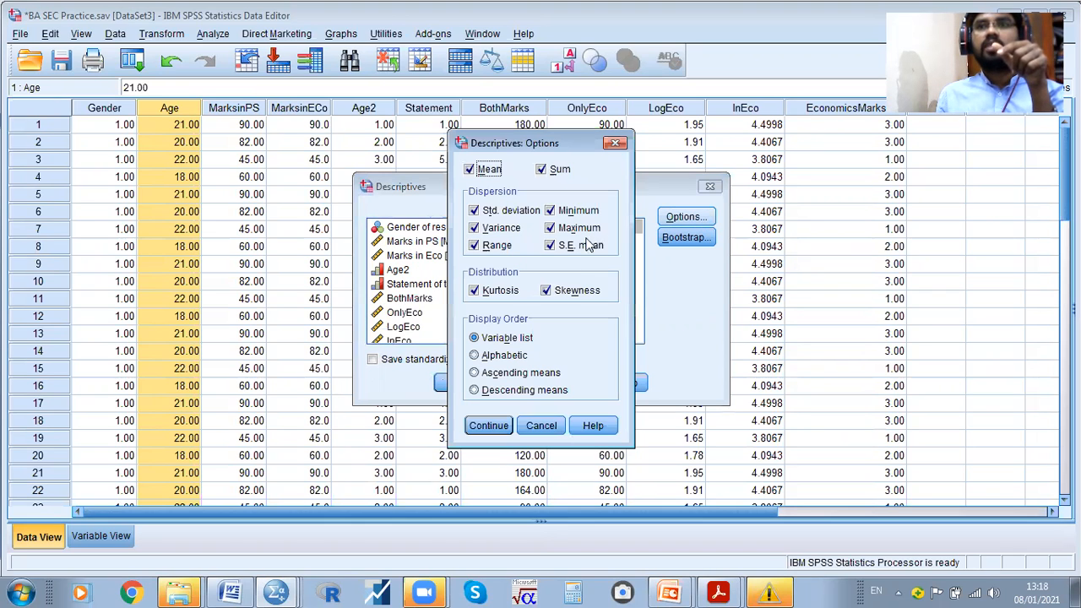
pyautogui.click(494, 426)
pyautogui.click(456, 384)
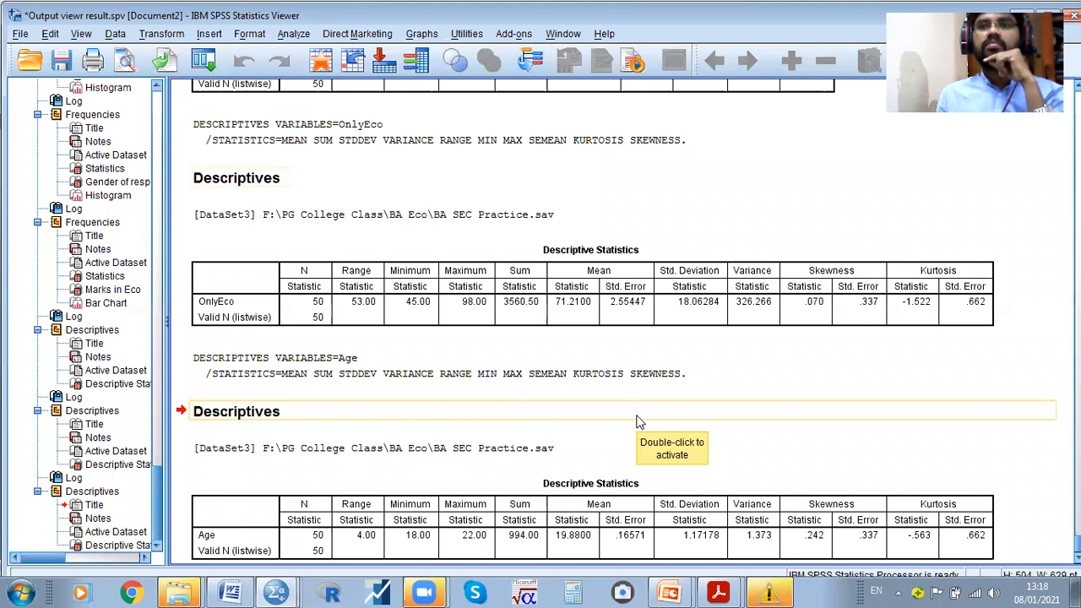
pyautogui.scroll(-1, 639, 422)
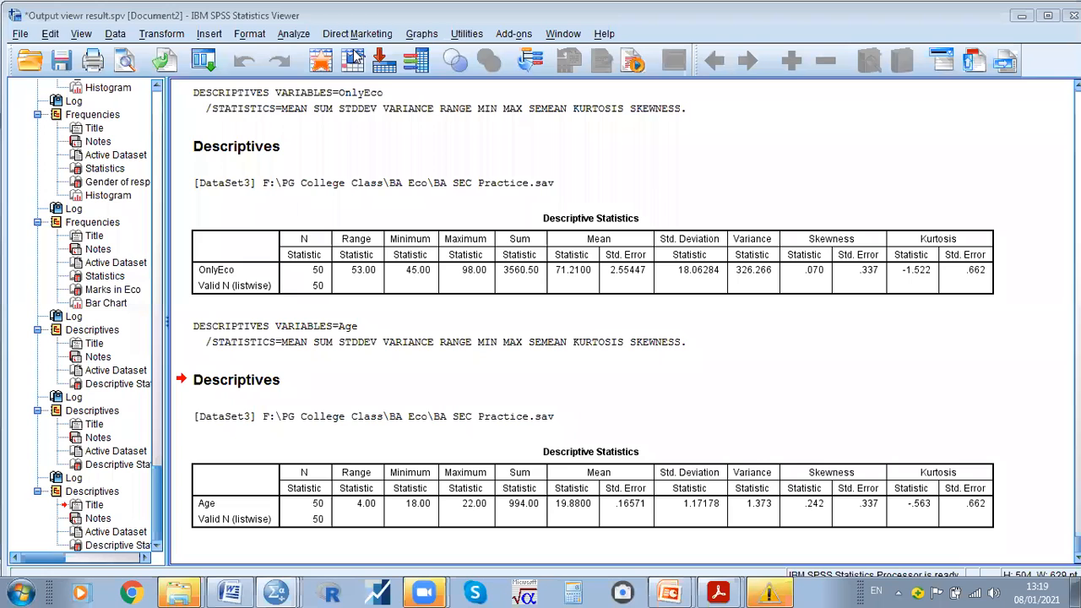
# Switch to the PowerPoint presentation 21 SPSS Data Defining and Data Processing and read slide 71 on the Descriptives options
pyautogui.click(466, 499)
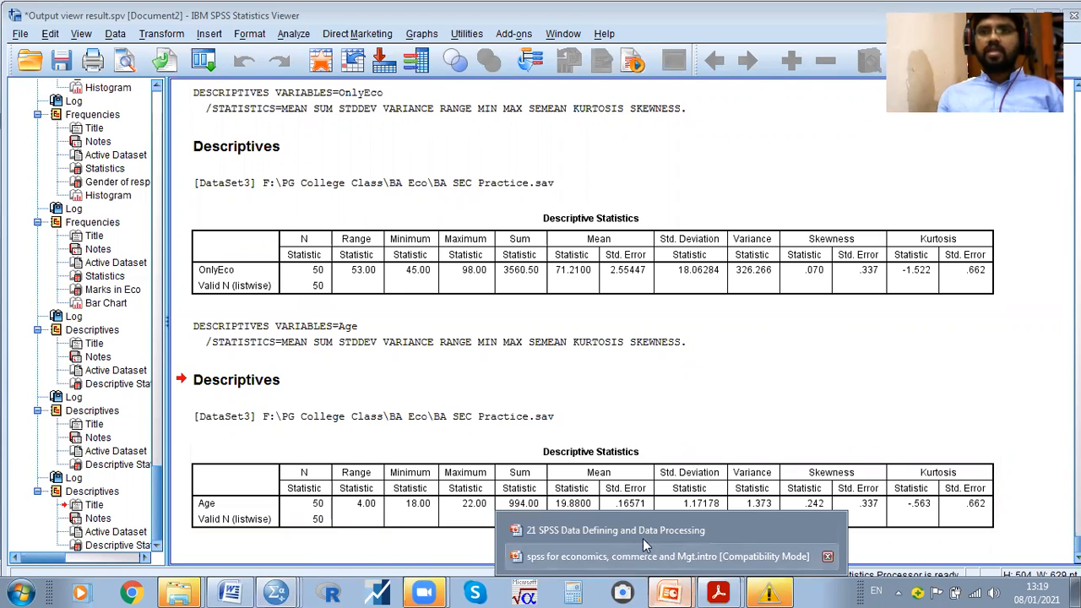
pyautogui.hotkey('alt', 'Tab')
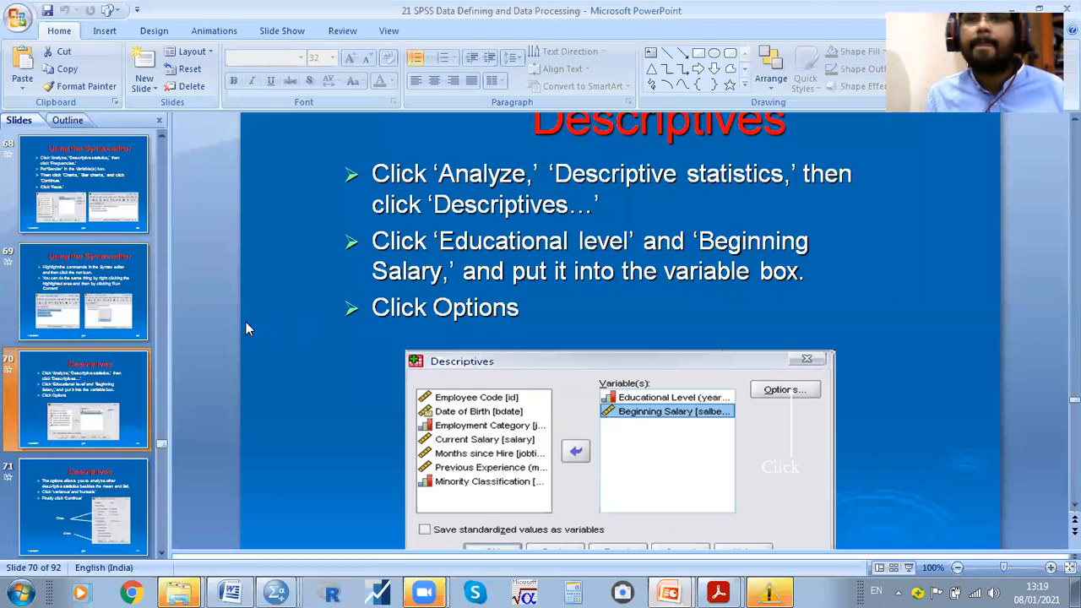
pyautogui.click(82, 492)
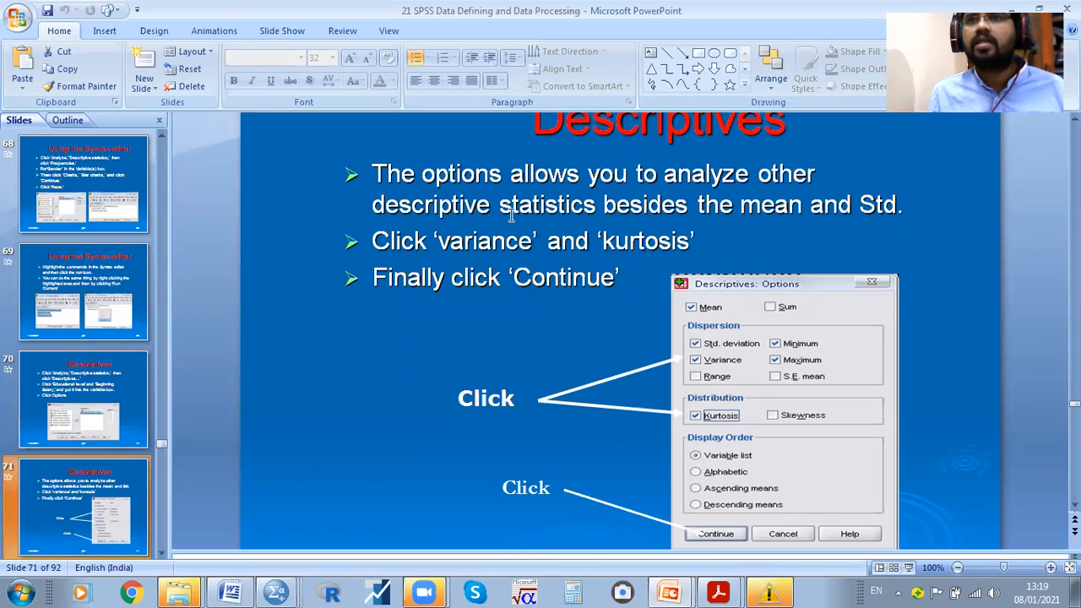
pyautogui.moveTo(505, 179); pyautogui.dragTo(733, 143)
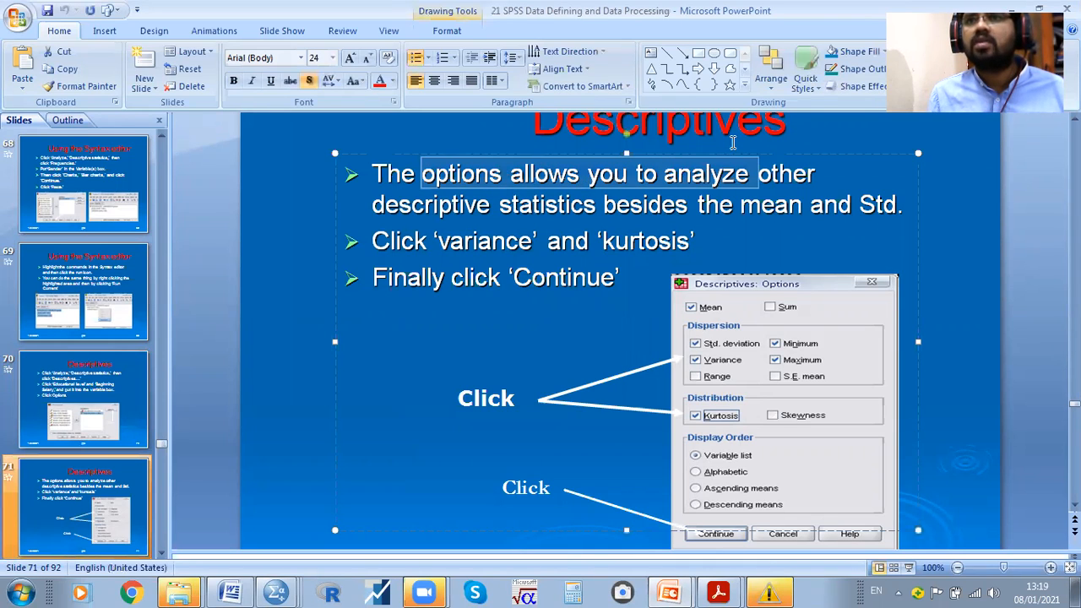
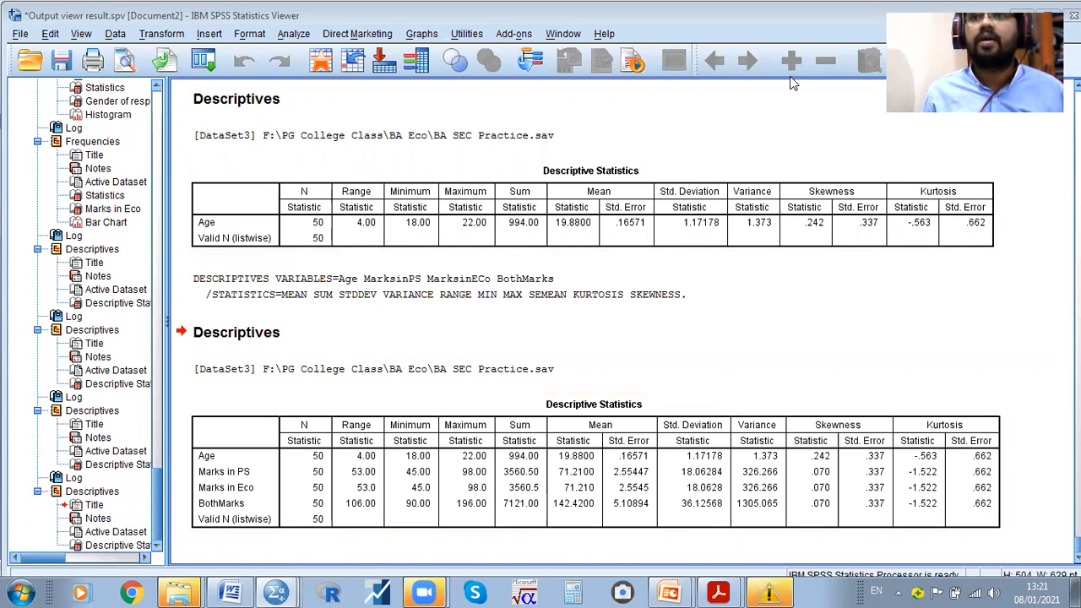
# Return to the 21 SPSS Data Defining and Data Processing presentation in PowerPoint and read slide 74 on Cross Tabulation
pyautogui.click(652, 590)
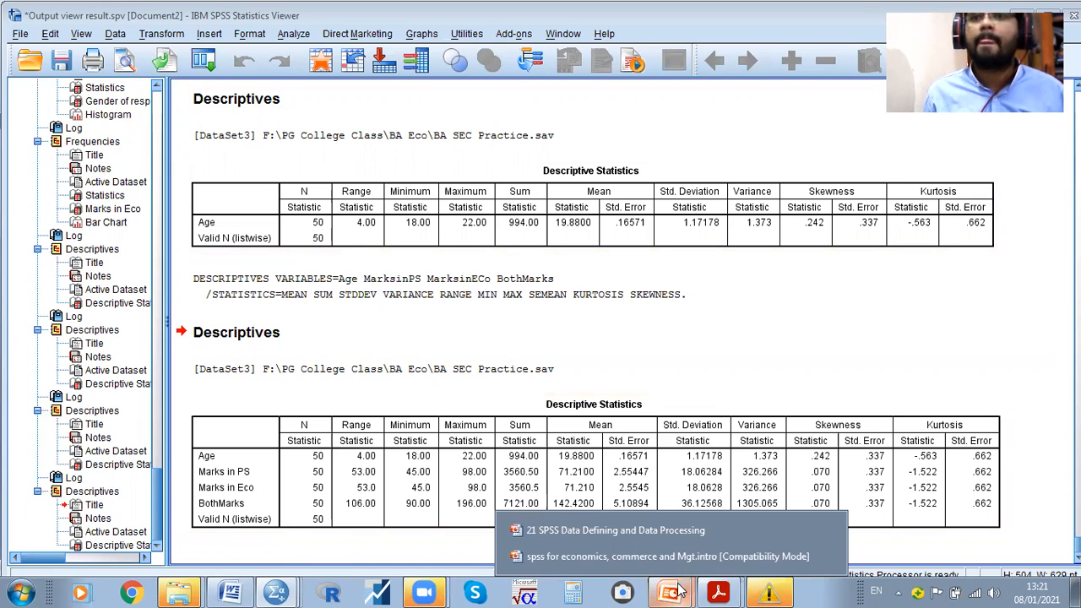
pyautogui.click(624, 537)
pyautogui.scroll(-1, 545, 325)
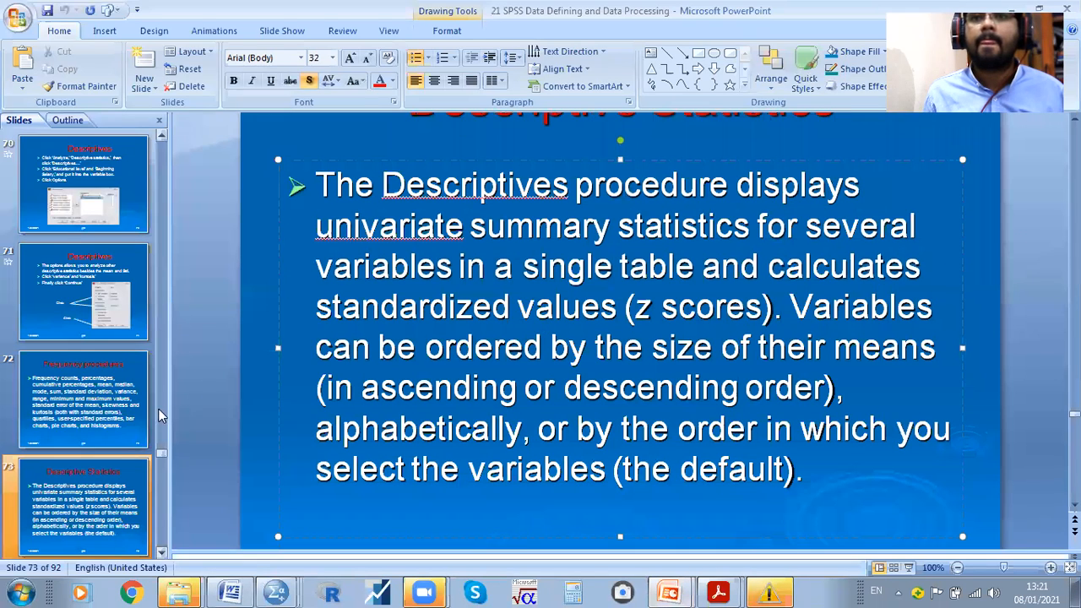
pyautogui.click(59, 499)
pyautogui.scroll(-1, 63, 490)
pyautogui.click(70, 469)
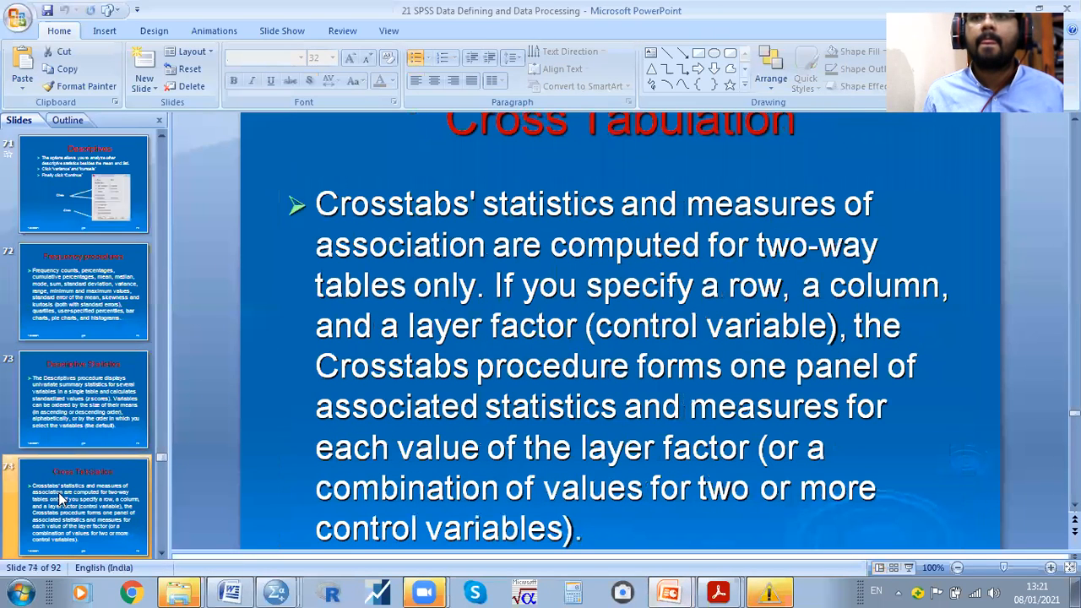
pyautogui.click(559, 221)
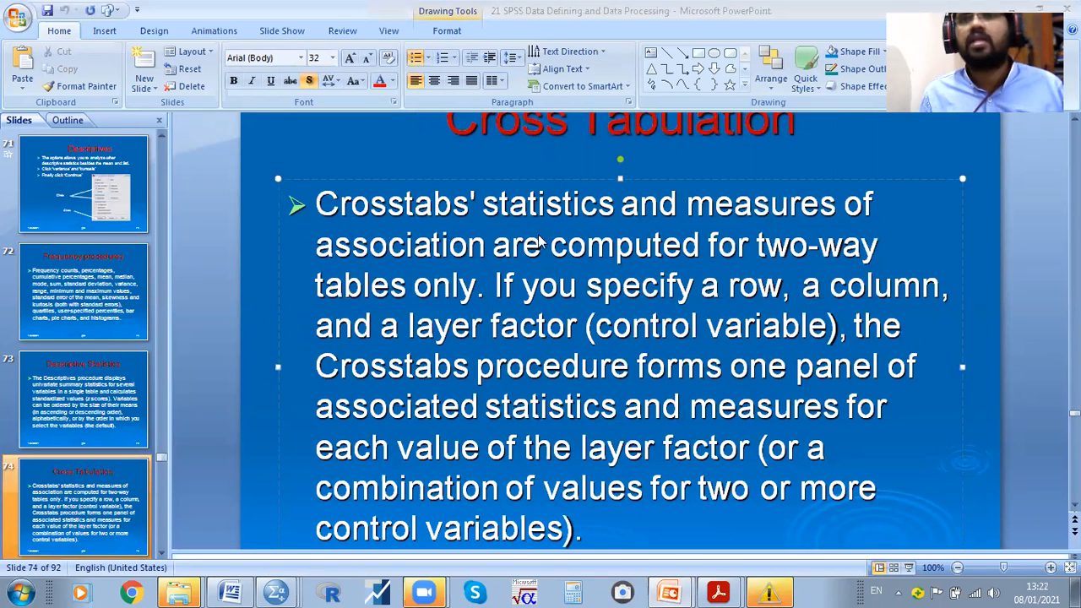
# Switch back to the SPSS output viewer, open the Crosstabs analysis and assign Gender of respondent as the row variable
pyautogui.hotkey('alt', 'Tab')
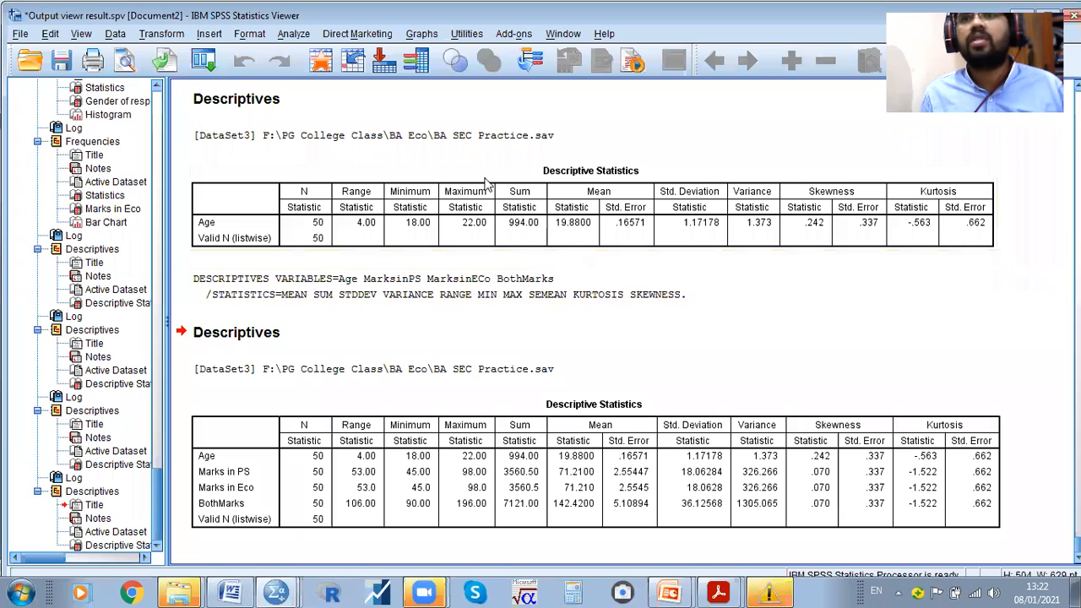
pyautogui.click(296, 35)
pyautogui.moveTo(317, 78)
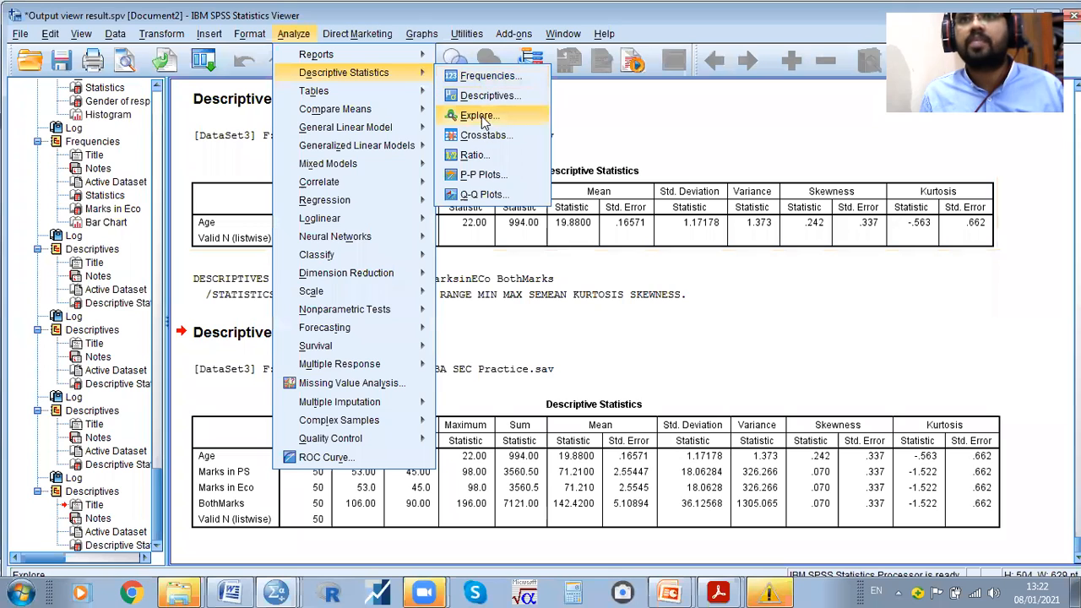
pyautogui.click(486, 144)
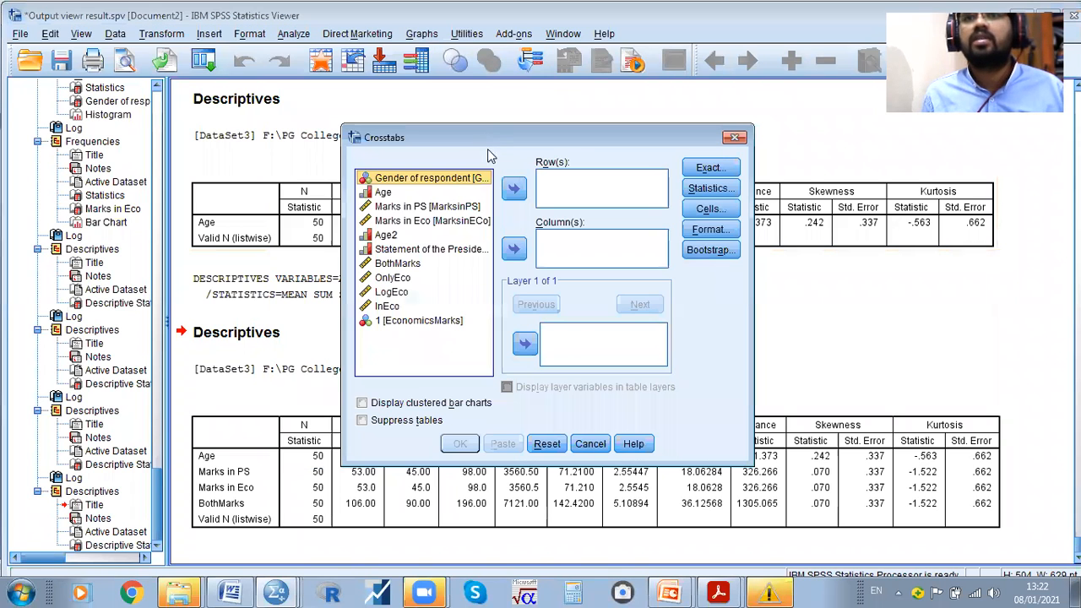
pyautogui.click(409, 220)
pyautogui.click(393, 278)
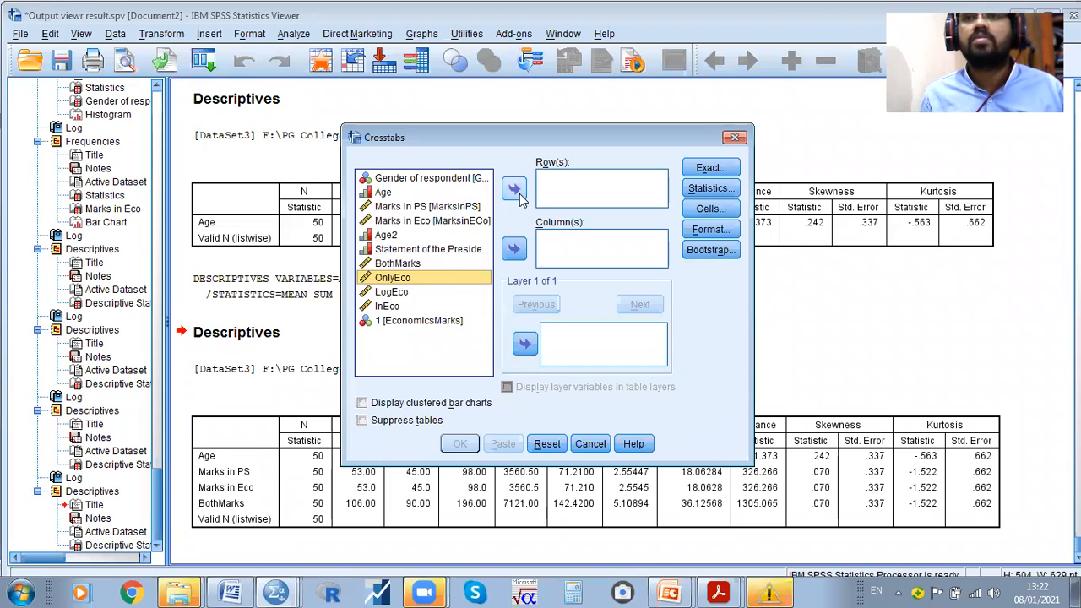
pyautogui.click(394, 180)
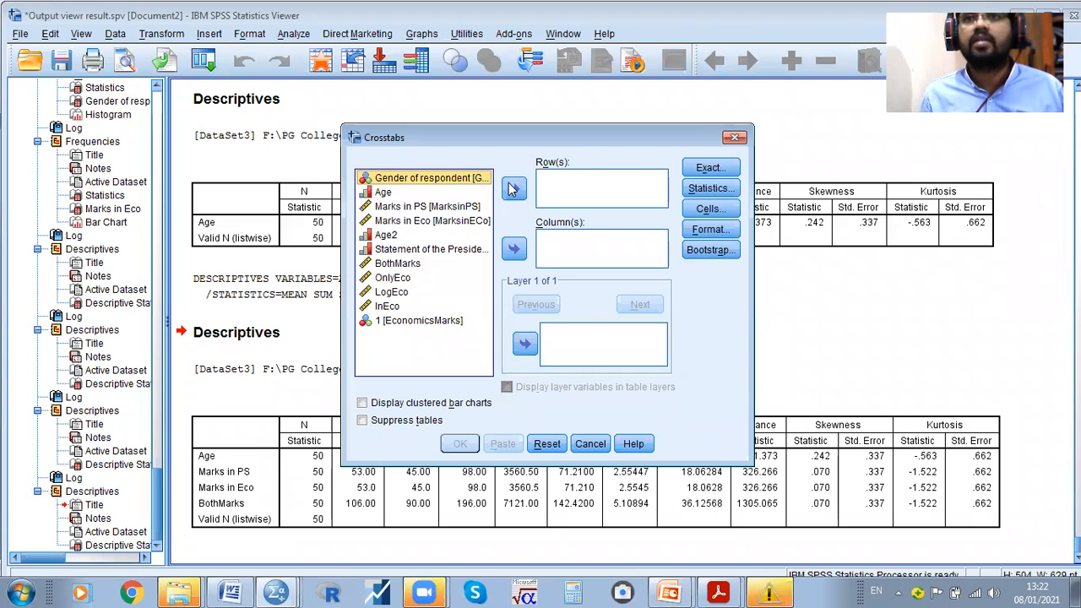
pyautogui.click(513, 189)
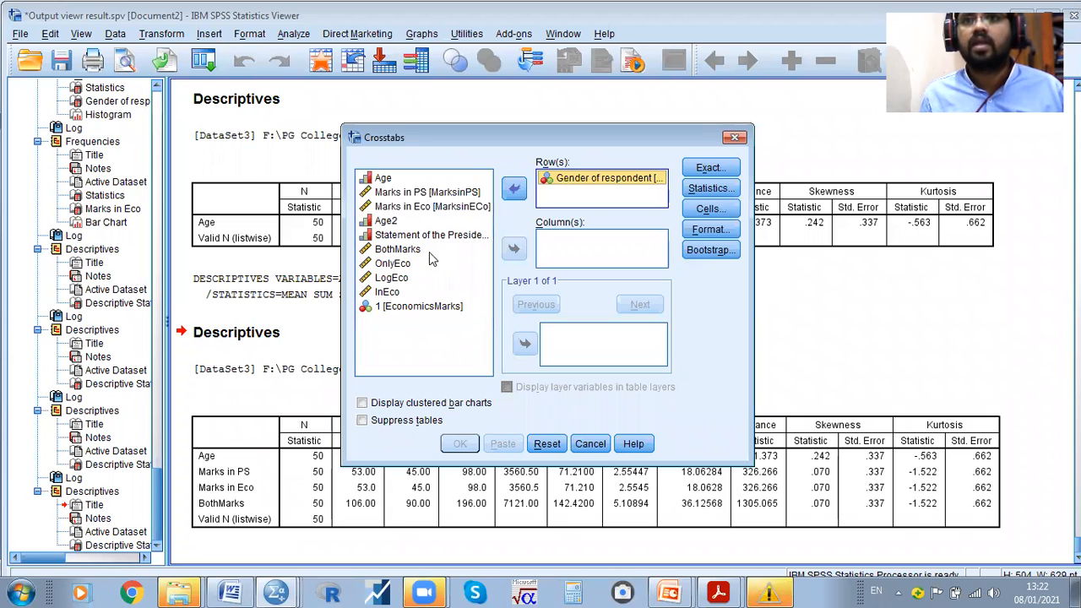
# Assign OnlyEco as the crosstab's column variable and run the analysis
pyautogui.press('o')
pyautogui.click(515, 246)
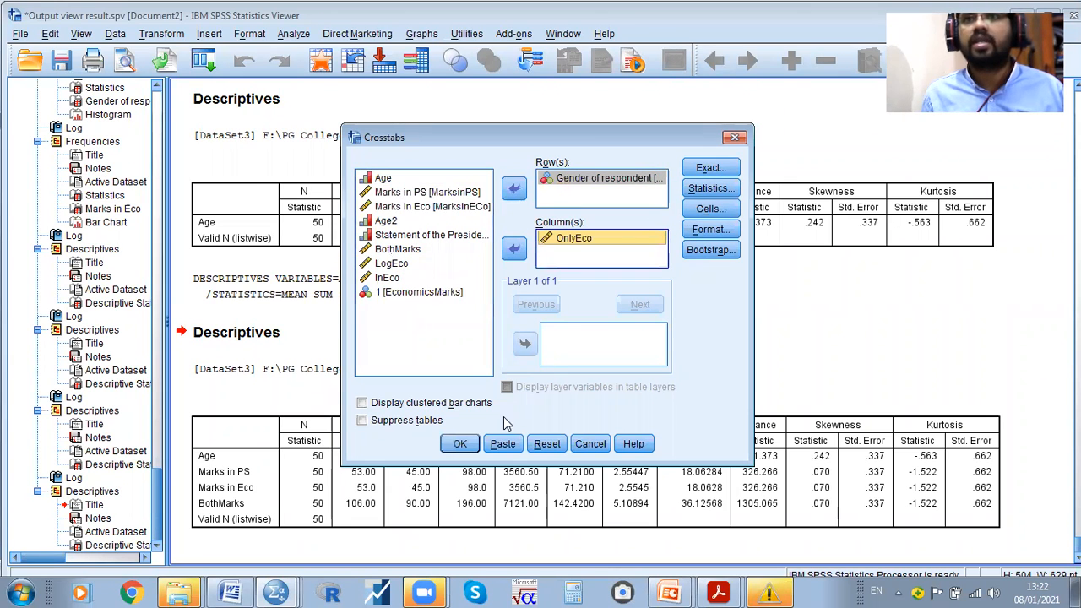
pyautogui.click(460, 444)
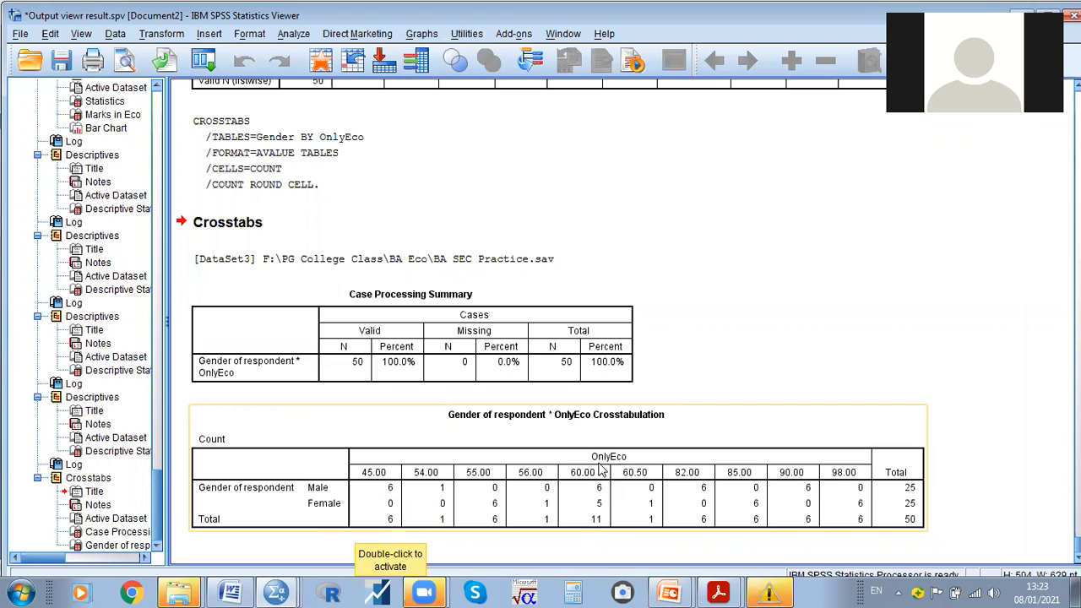
# Reopen Crosstabs, swap the variables so OnlyEco is in rows and Gender of respondent in columns, and run it
pyautogui.click(291, 35)
pyautogui.moveTo(334, 75)
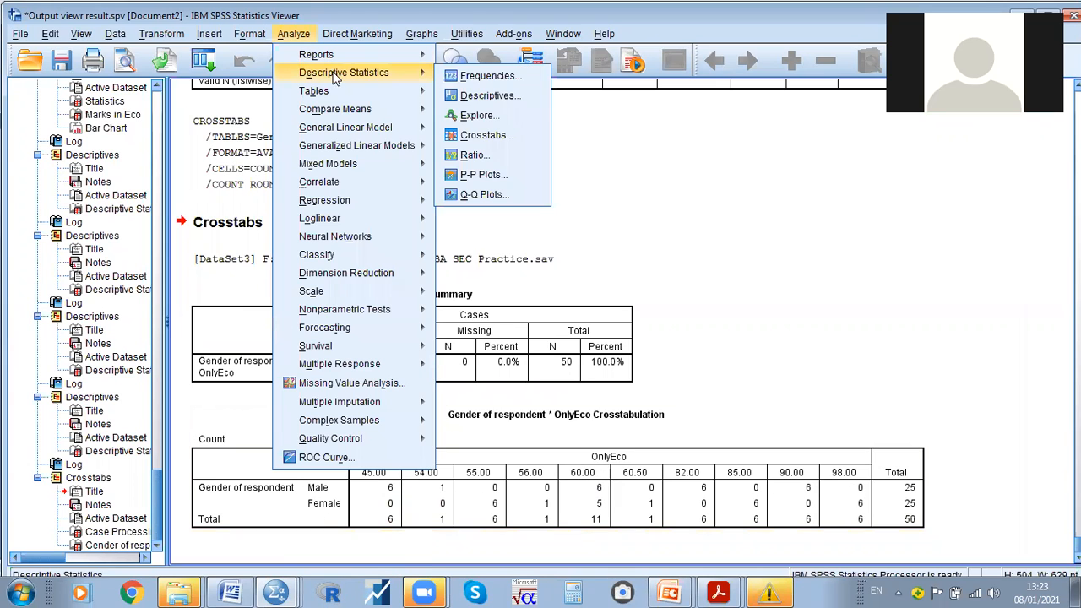
pyautogui.click(483, 135)
pyautogui.click(601, 178)
pyautogui.click(513, 187)
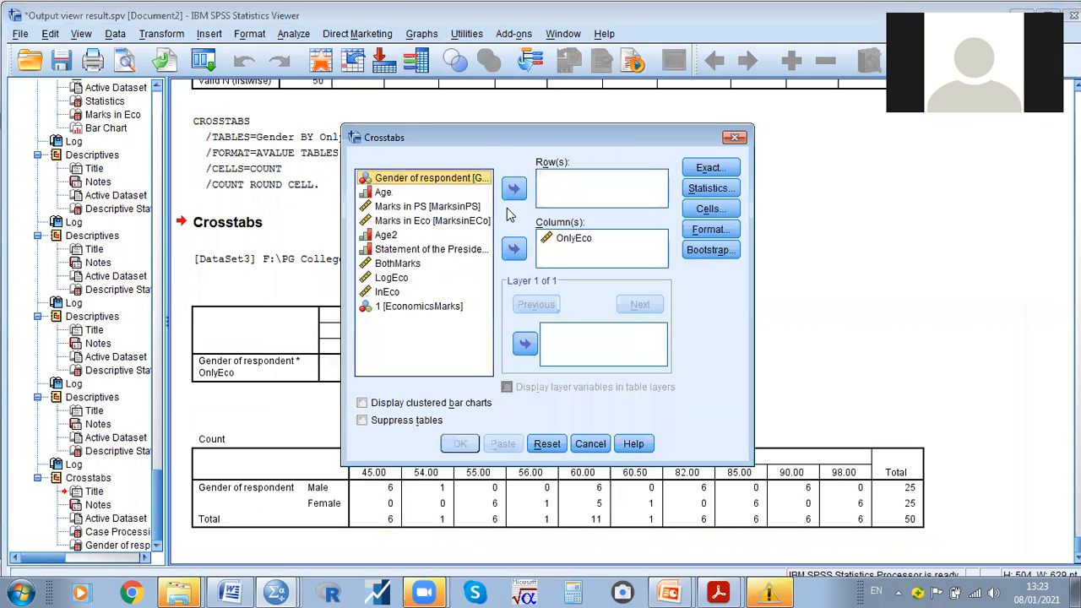
pyautogui.click(513, 248)
pyautogui.click(575, 238)
pyautogui.click(513, 248)
pyautogui.click(514, 190)
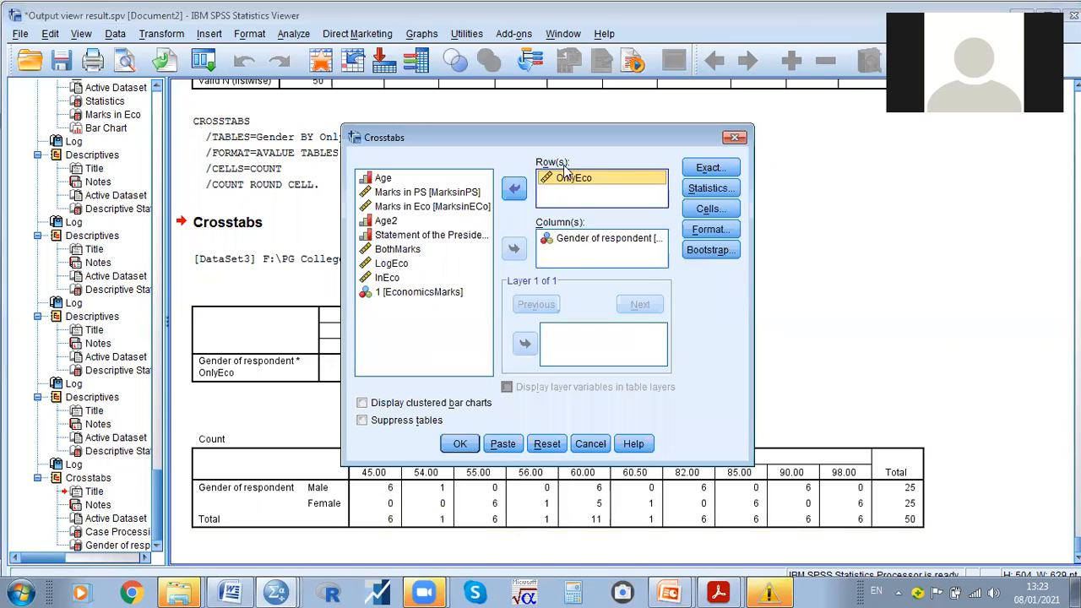
pyautogui.click(460, 443)
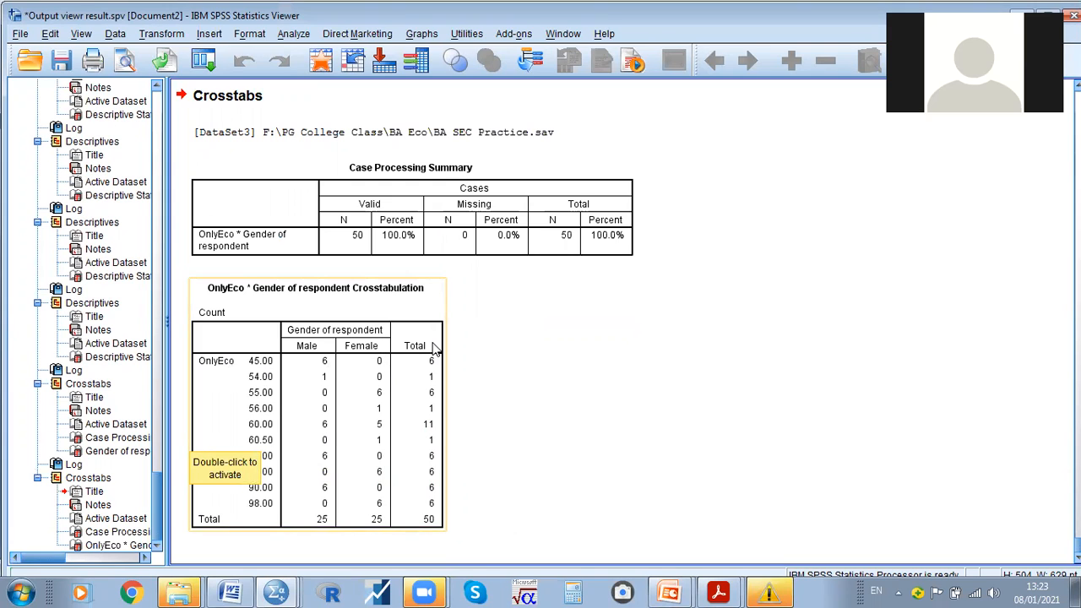
pyautogui.click(293, 34)
pyautogui.moveTo(389, 73)
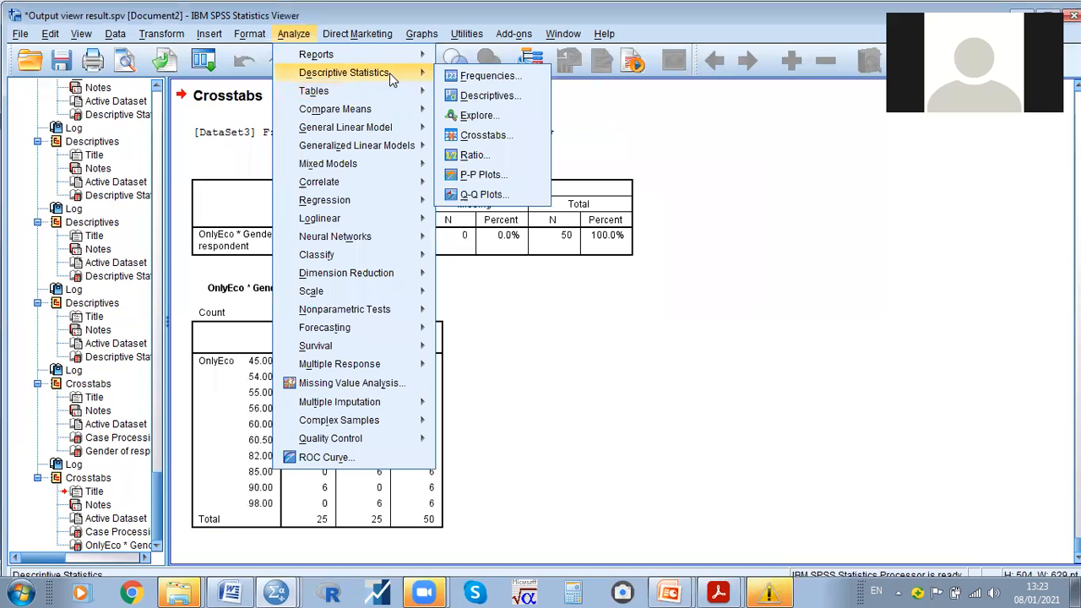
pyautogui.click(483, 96)
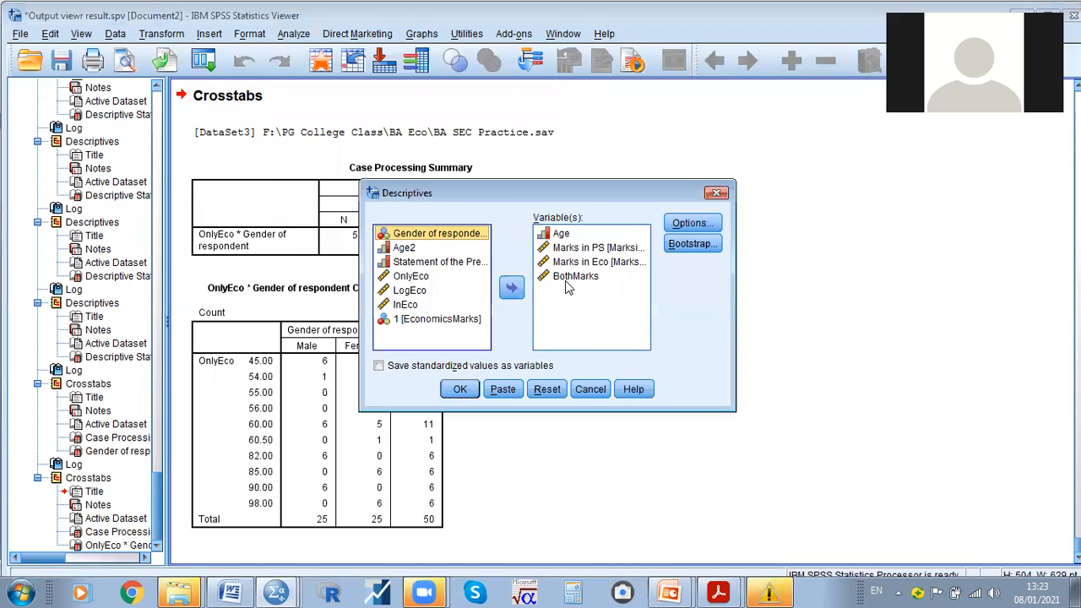
pyautogui.click(716, 193)
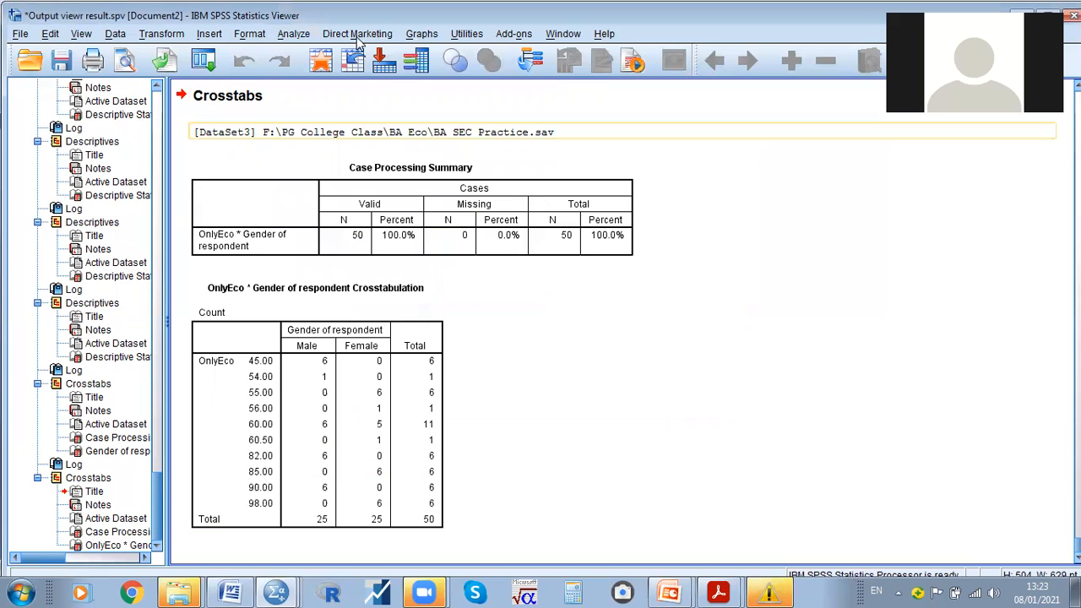
# Reopen Crosstabs, keep OnlyEco in rows, add Age2 beside Gender of respondent as a column variable, and run the analysis
pyautogui.click(292, 36)
pyautogui.moveTo(378, 75)
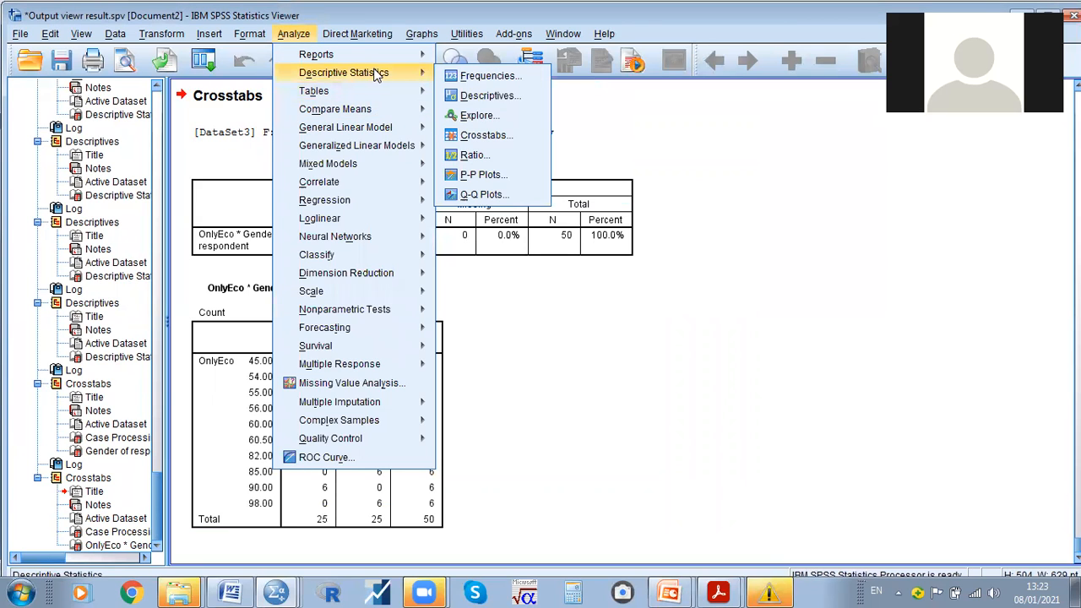
pyautogui.click(484, 135)
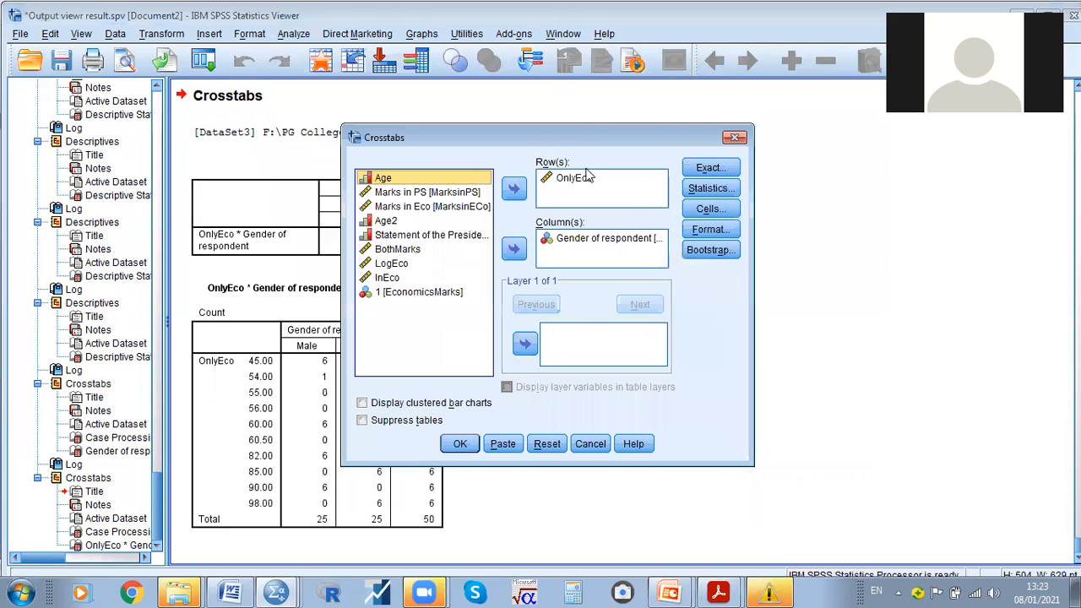
pyautogui.click(616, 242)
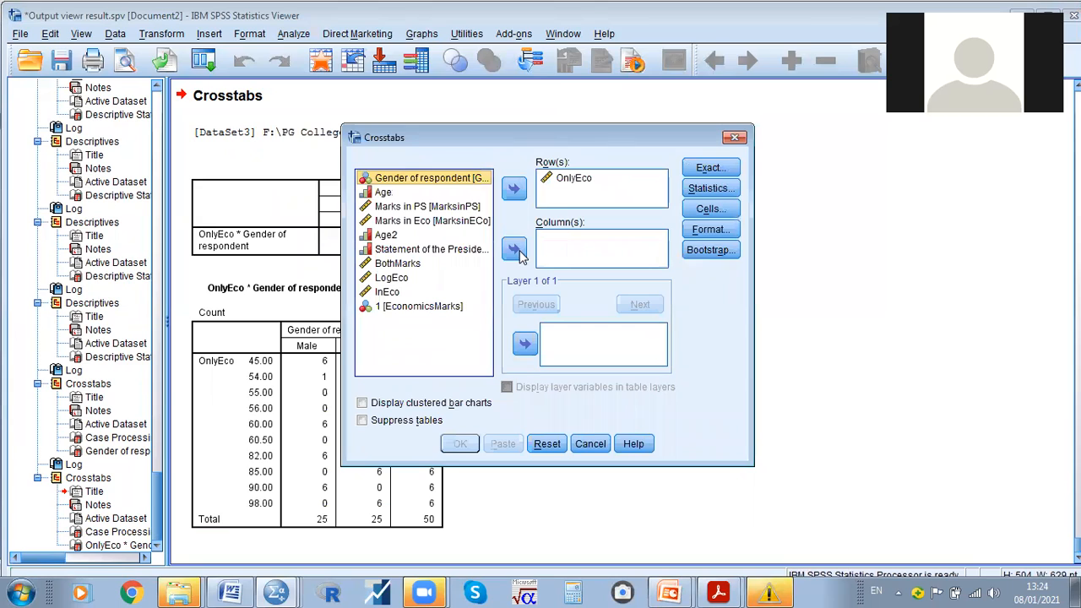
pyautogui.click(513, 249)
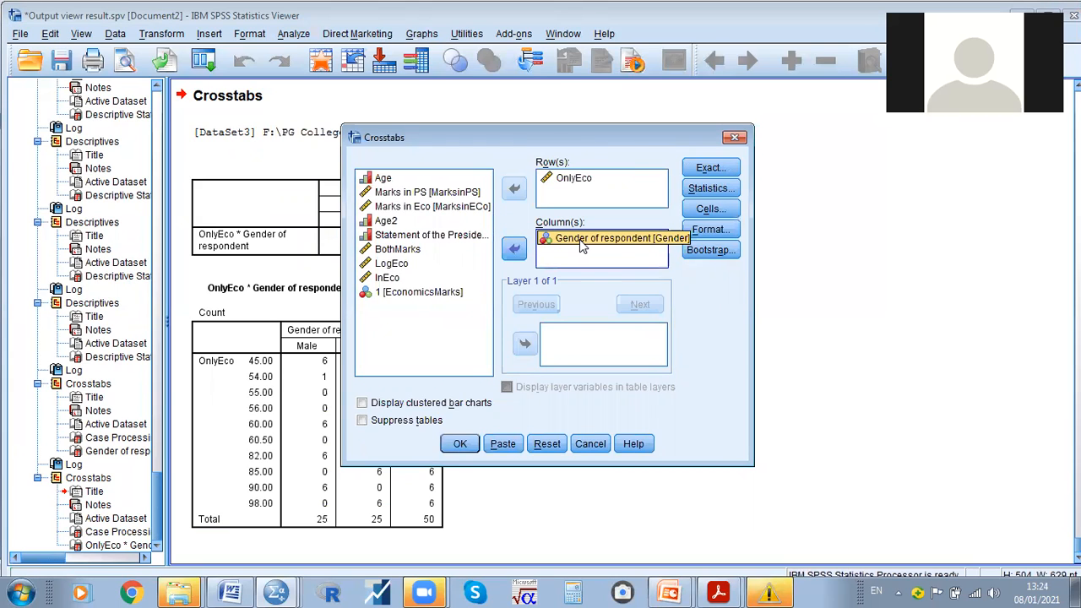
pyautogui.click(389, 221)
pyautogui.click(514, 248)
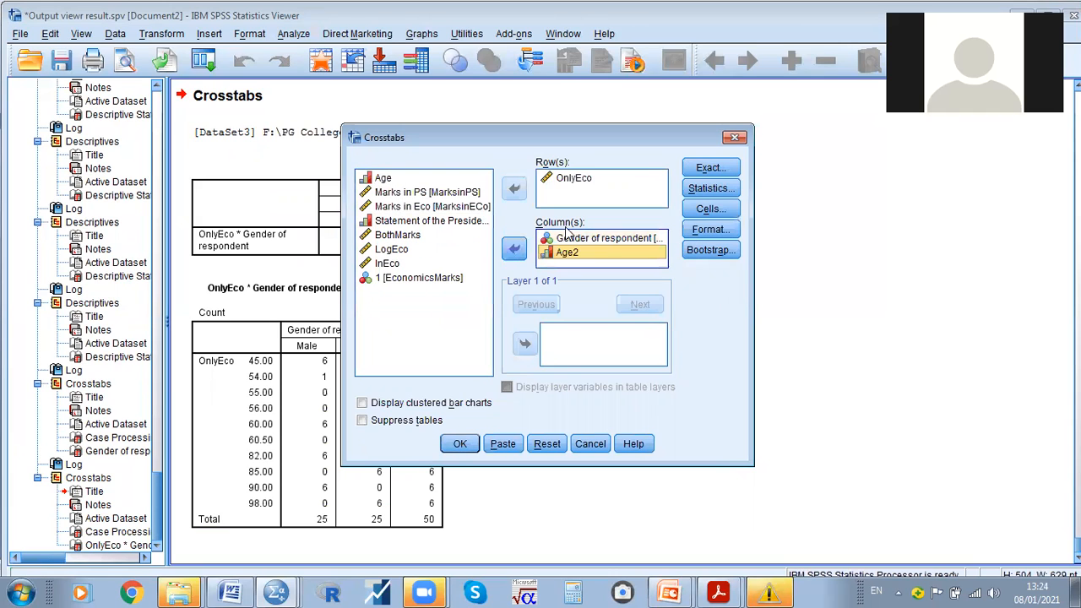
pyautogui.click(459, 443)
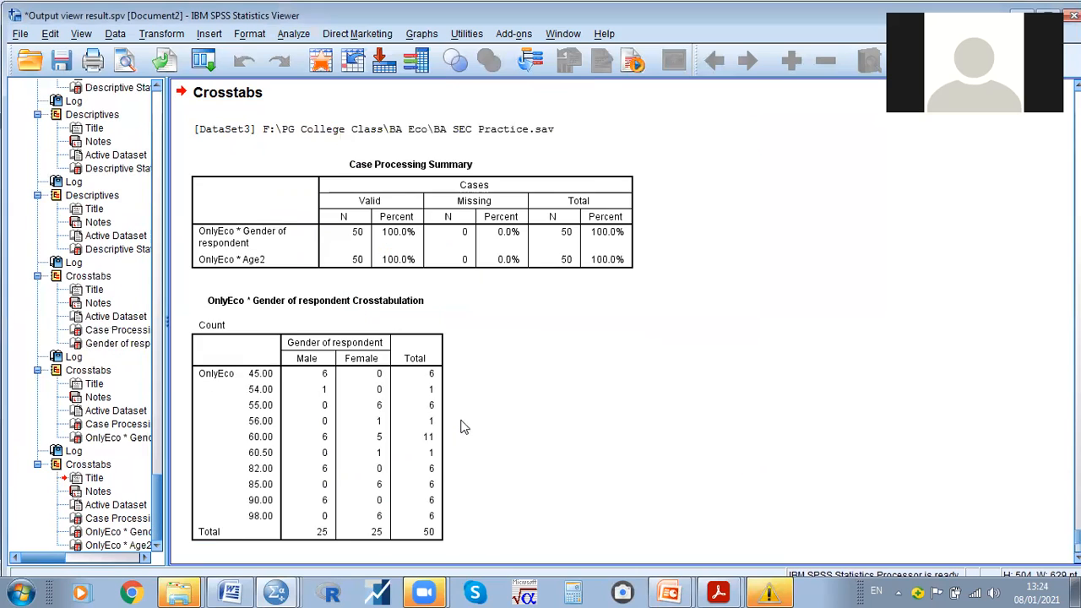
# Examine the OnlyEco by Gender of respondent and OnlyEco by Age2 crosstabulation tables in the output
pyautogui.scroll(-5, 462, 417)
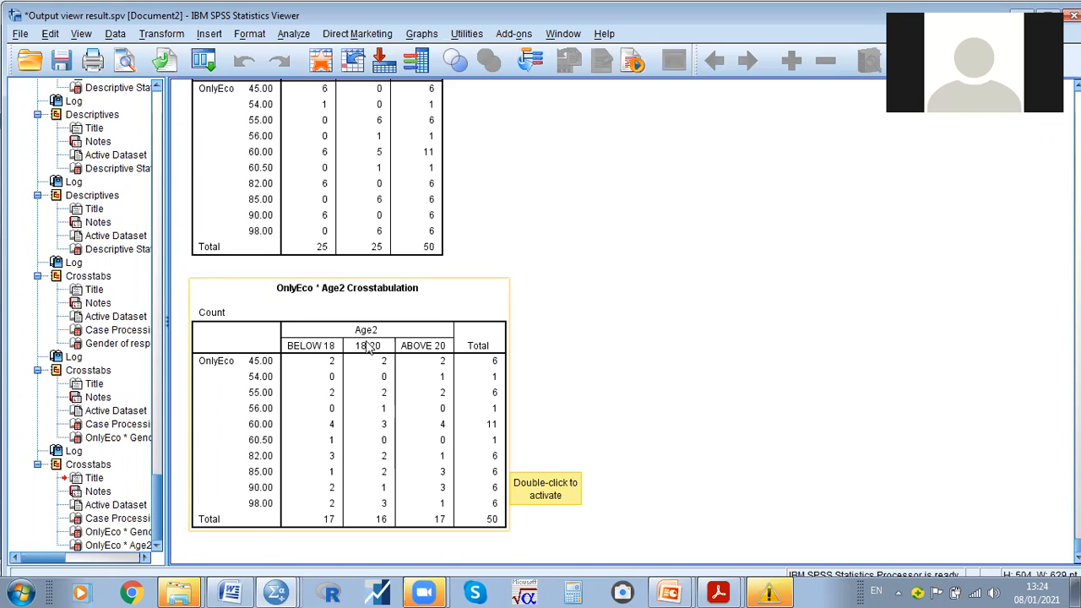
pyautogui.scroll(5, 365, 350)
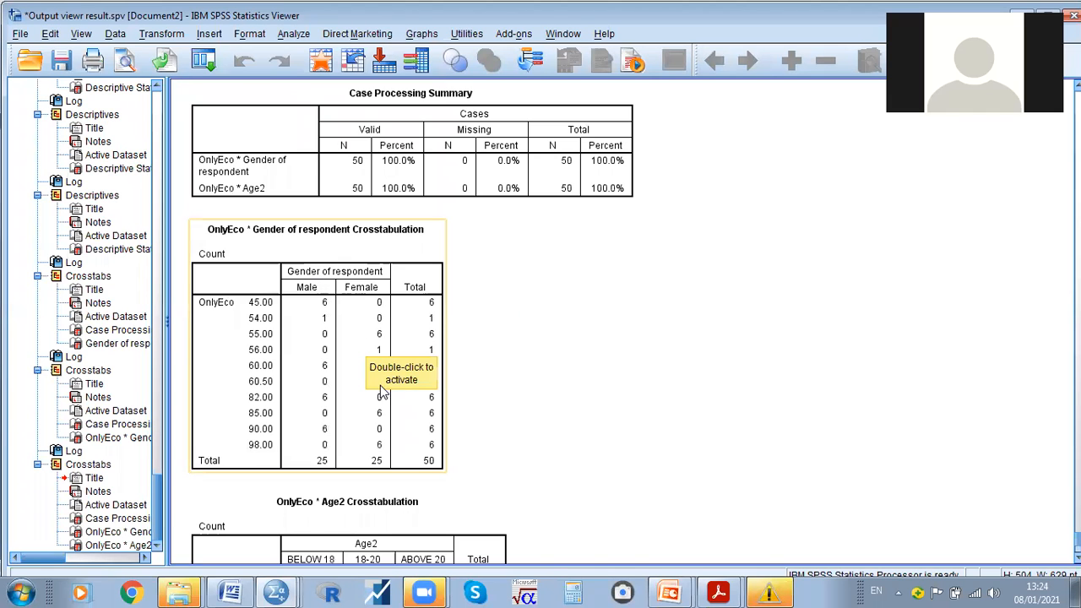
pyautogui.scroll(-5, 380, 391)
pyautogui.scroll(5, 372, 380)
pyautogui.scroll(-3, 288, 306)
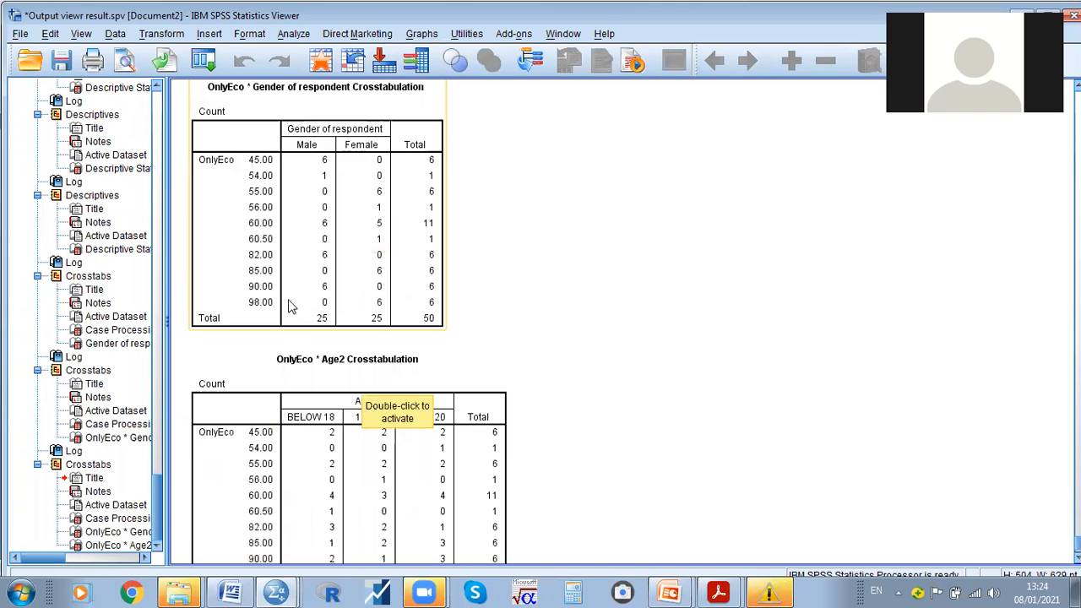
pyautogui.scroll(2, 261, 271)
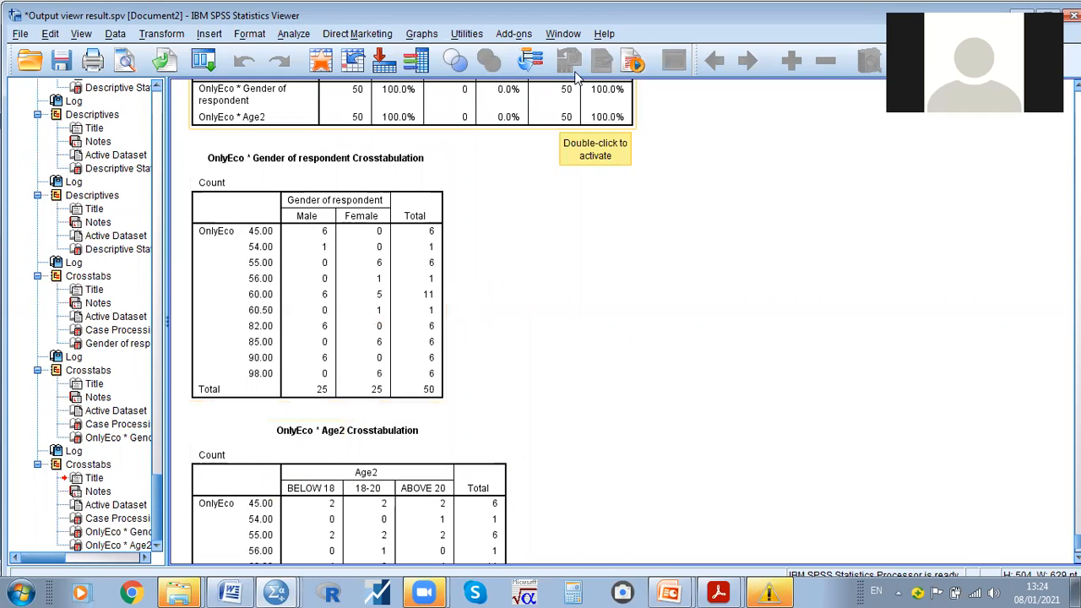
pyautogui.click(294, 35)
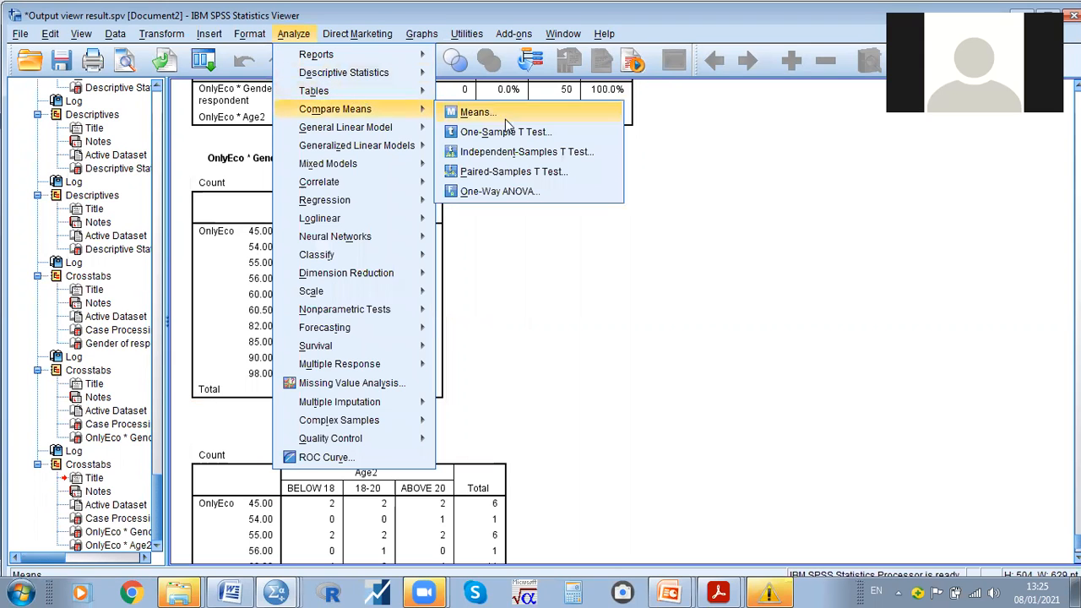
pyautogui.moveTo(404, 74)
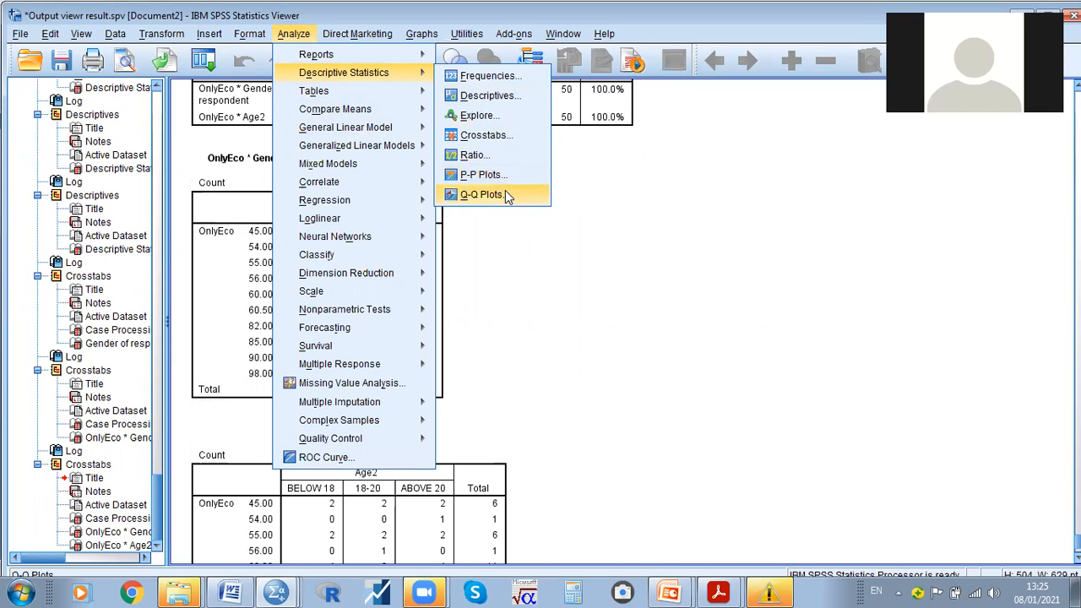
pyautogui.click(616, 280)
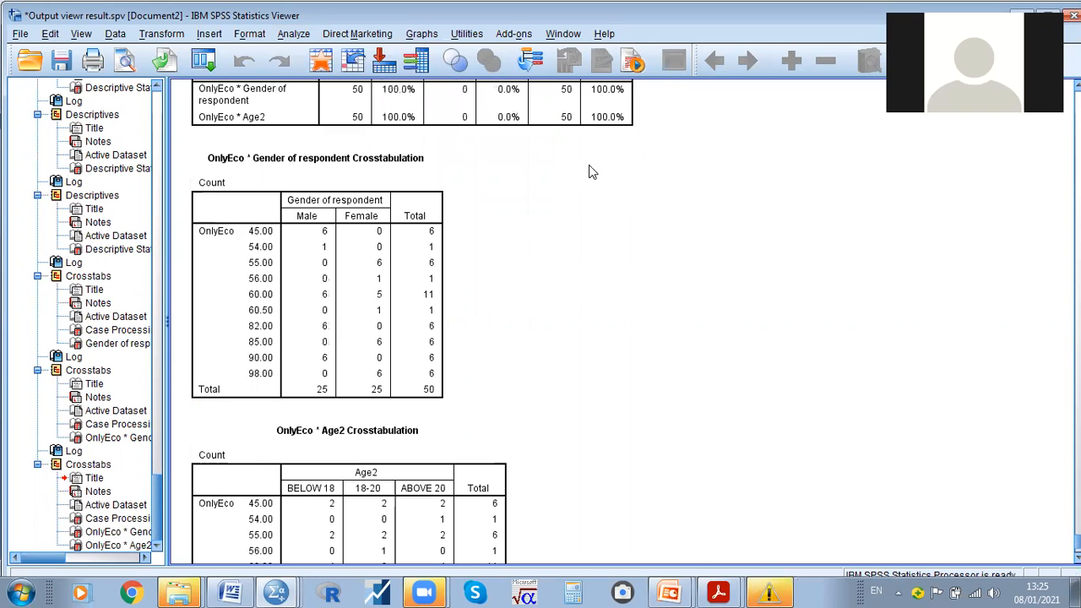
# Switch to the 21 SPSS Data Defining and Data Processing presentation in PowerPoint and read slide 75 on Measures of Association
pyautogui.click(669, 593)
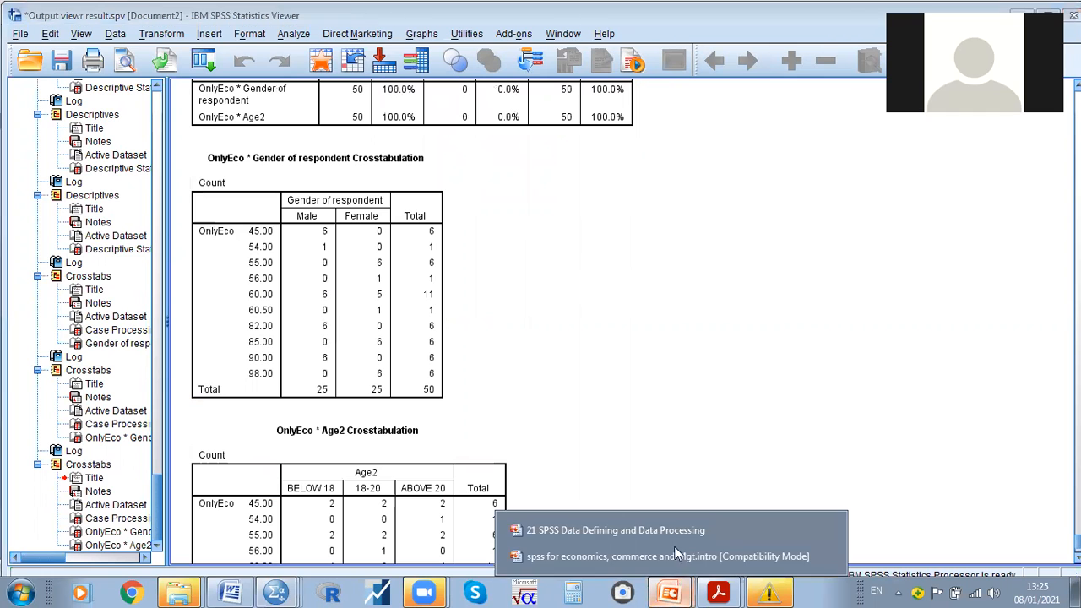
pyautogui.click(664, 537)
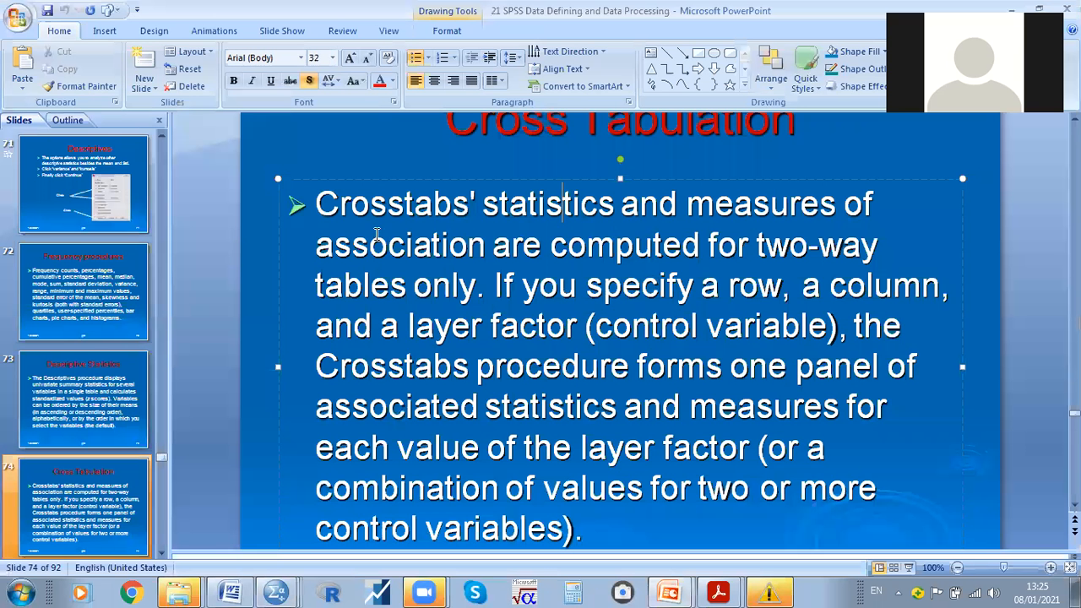
pyautogui.click(89, 503)
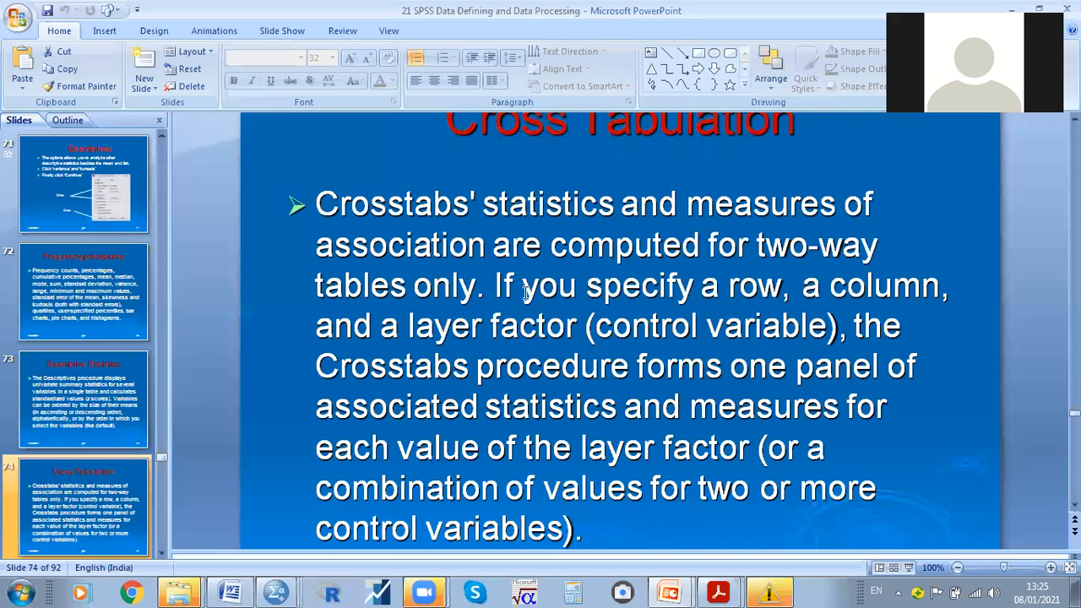
pyautogui.press('Down')
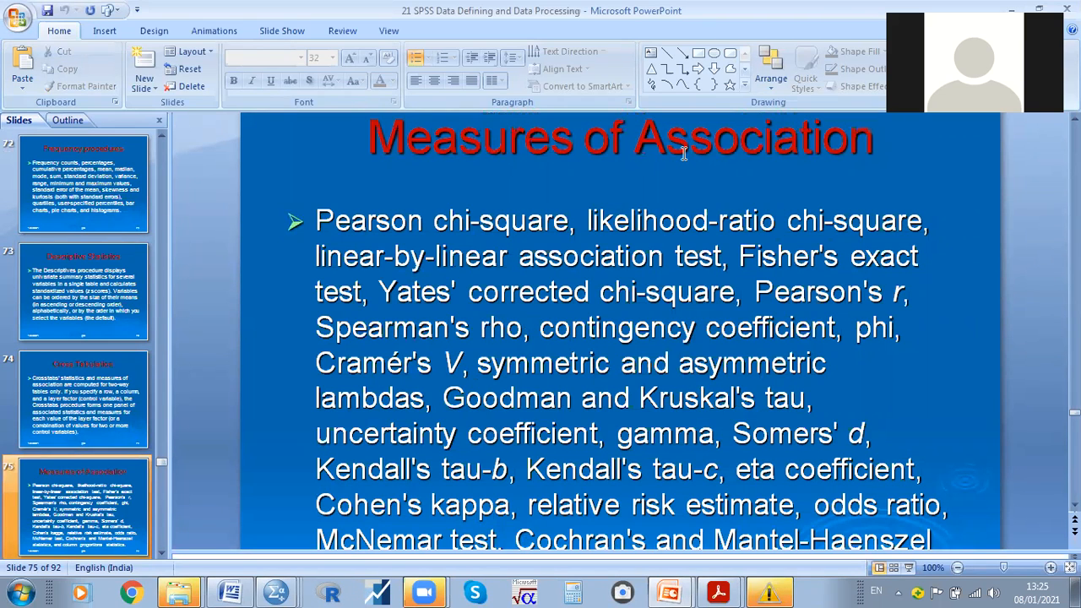
pyautogui.moveTo(435, 219); pyautogui.dragTo(528, 222)
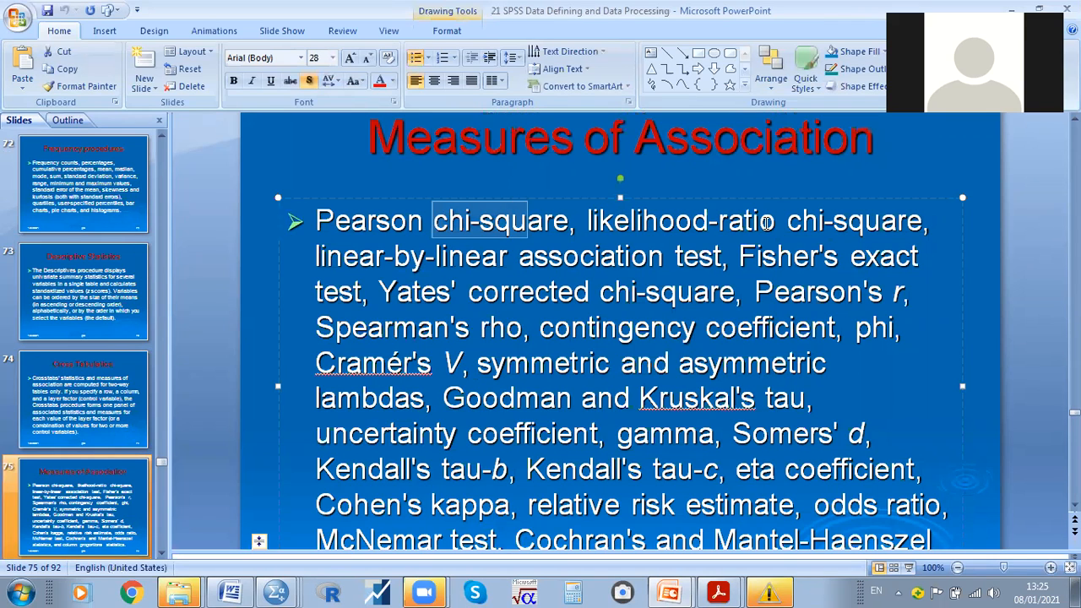
pyautogui.moveTo(767, 222); pyautogui.dragTo(612, 223)
pyautogui.click(499, 272)
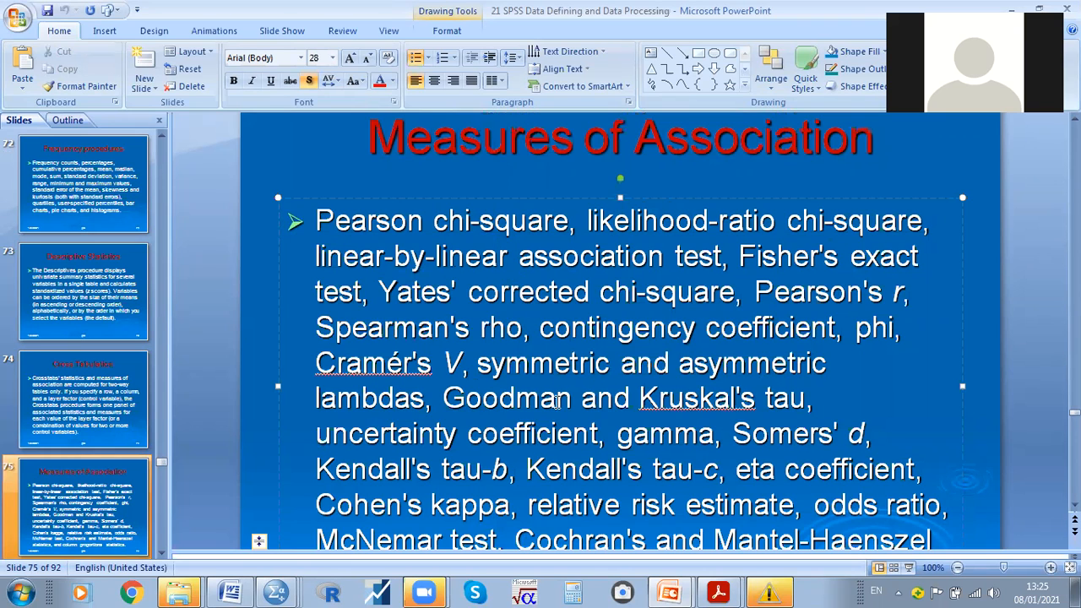
pyautogui.scroll(-1, 557, 402)
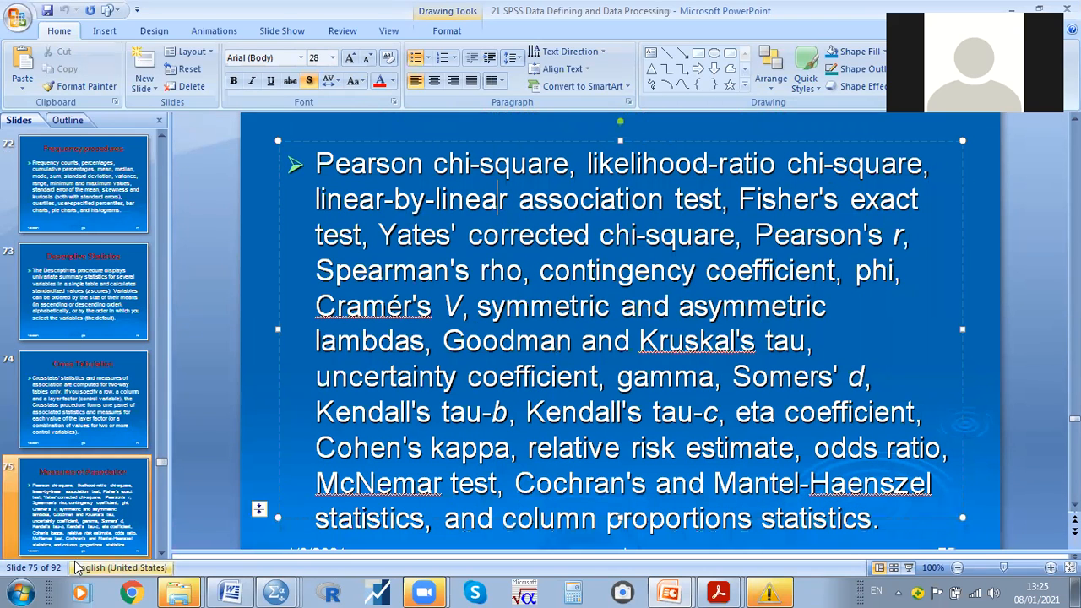